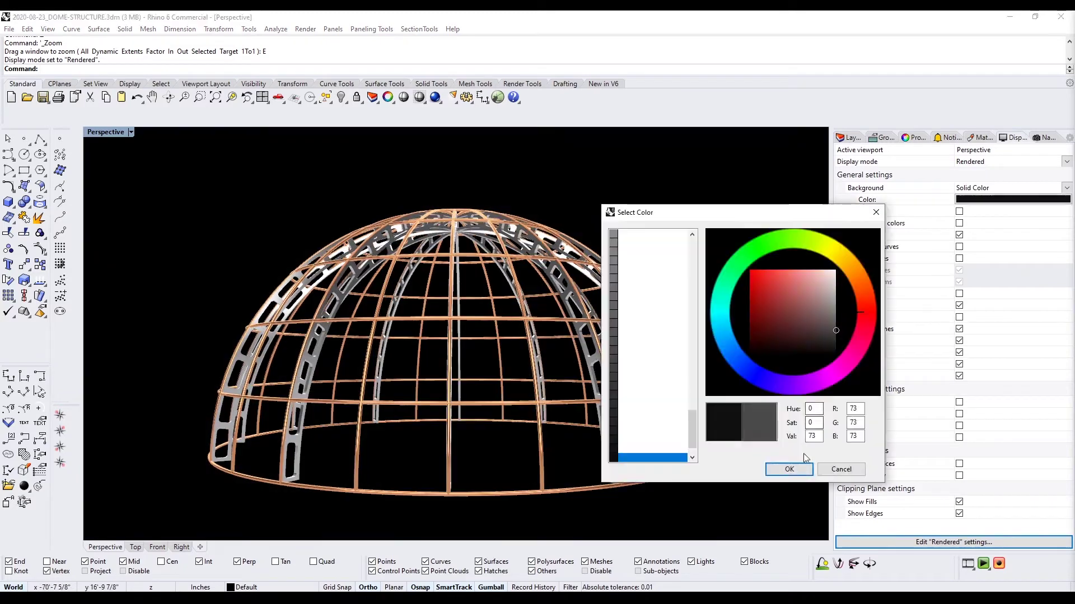
Change the Rendered display mode's solid background color, applying RGB 73, 73, 73 and replacing it with a color from the list.
{"action": "left_click", "coordinate": [788, 469]}
{"action": "left_click", "coordinate": [985, 200]}
{"action": "left_click", "coordinate": [636, 233]}
{"action": "left_click", "coordinate": [787, 469]}
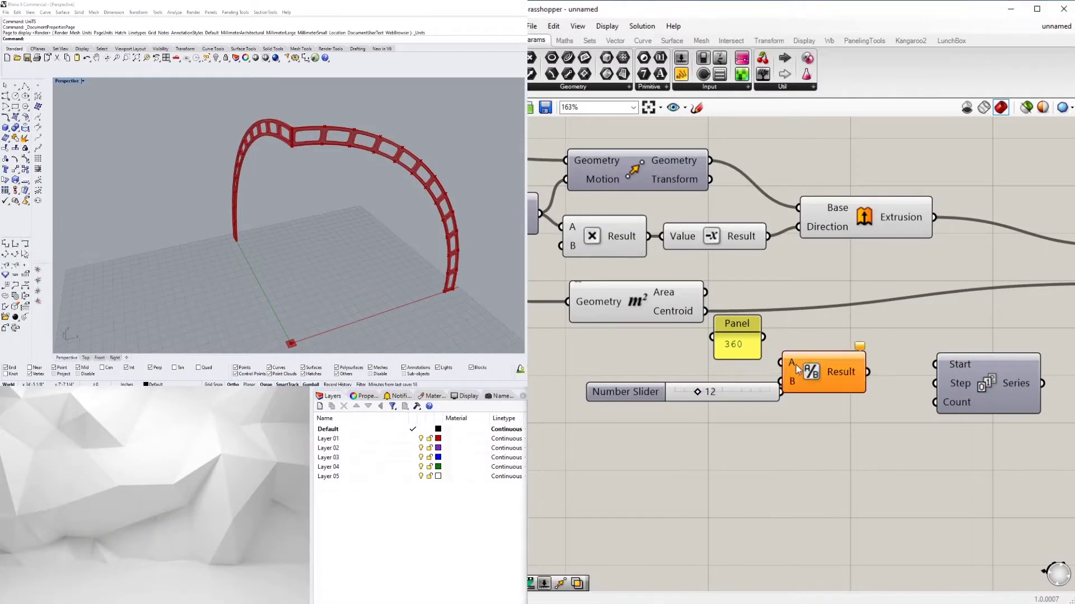
Connect the 360 panel to the division component's A input and nudge the Rotate component into place.
{"action": "left_click_drag", "start_coordinate": [763, 336], "coordinate": [794, 378]}
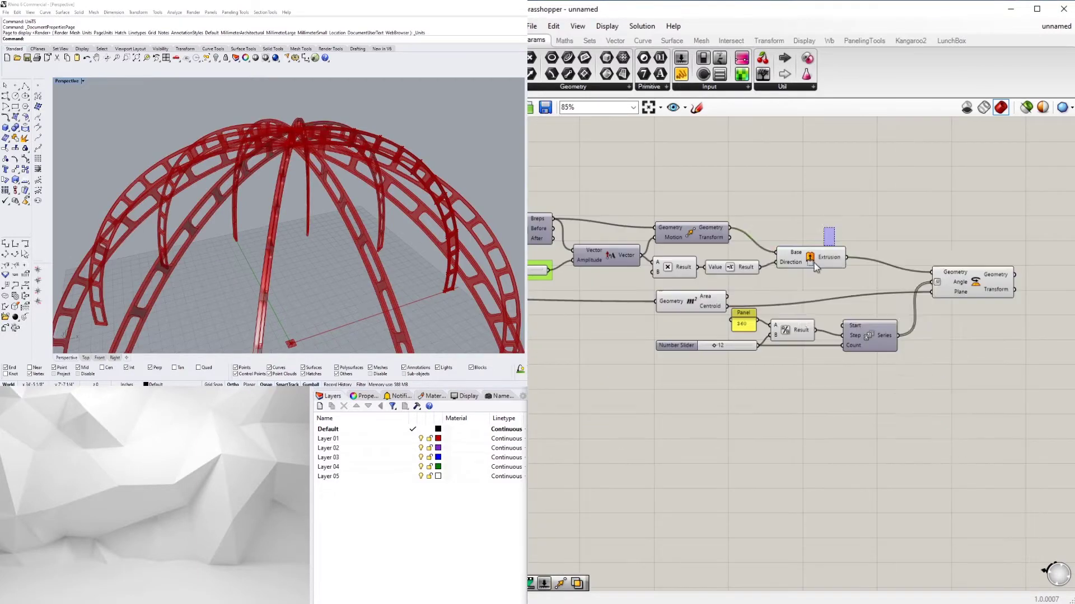
{"action": "left_click", "coordinate": [967, 291]}
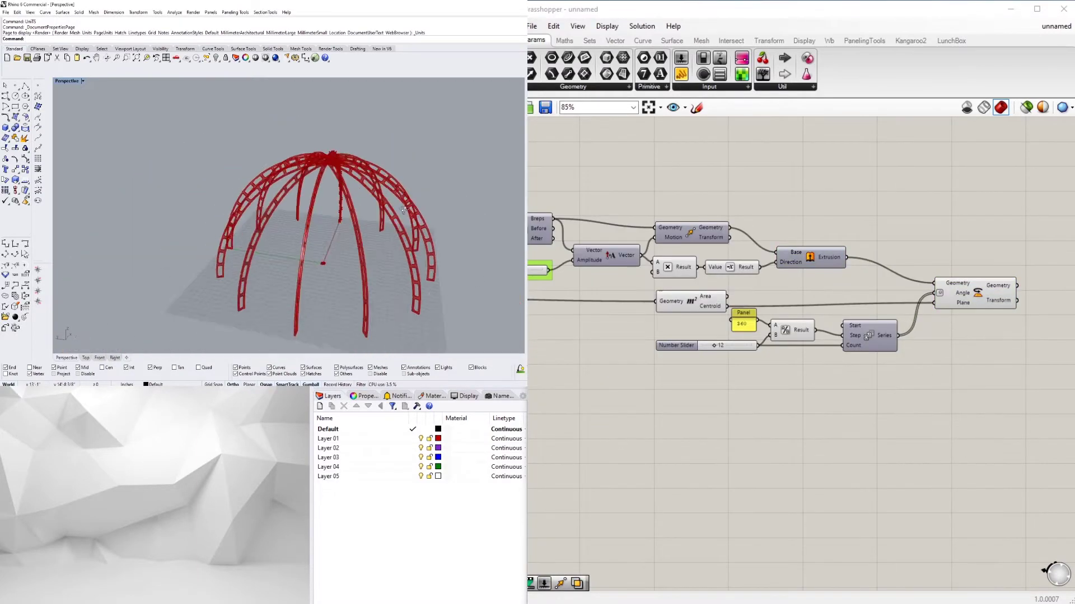
Set the number slider that controls how many ribs are arrayed around the dome to 8.
{"action": "scroll", "coordinate": [761, 336], "scroll_direction": "up", "scroll_amount": 5}
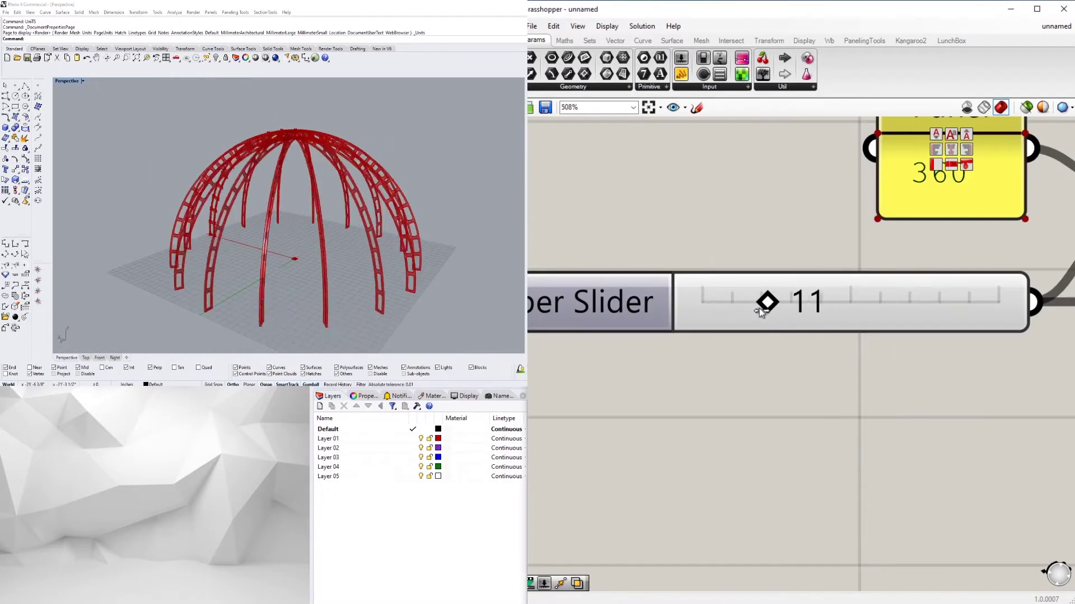
{"action": "left_click_drag", "start_coordinate": [759, 312], "coordinate": [747, 310]}
{"action": "double_click", "coordinate": [787, 284]}
{"action": "type", "text": "8"}
{"action": "key", "text": "Return"}
{"action": "scroll", "coordinate": [358, 201], "scroll_direction": "up", "scroll_amount": 3}
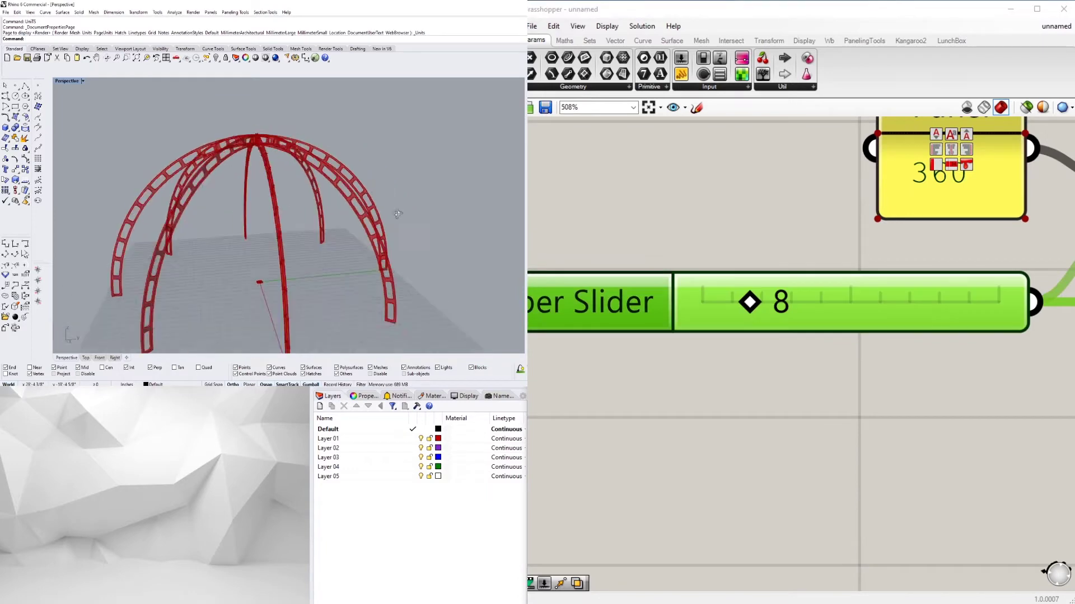
{"action": "right_click_drag", "start_coordinate": [335, 140], "coordinate": [316, 181]}
{"action": "scroll", "coordinate": [317, 182], "scroll_direction": "down", "scroll_amount": 5}
{"action": "right_click_drag", "start_coordinate": [317, 302], "coordinate": [294, 260]}
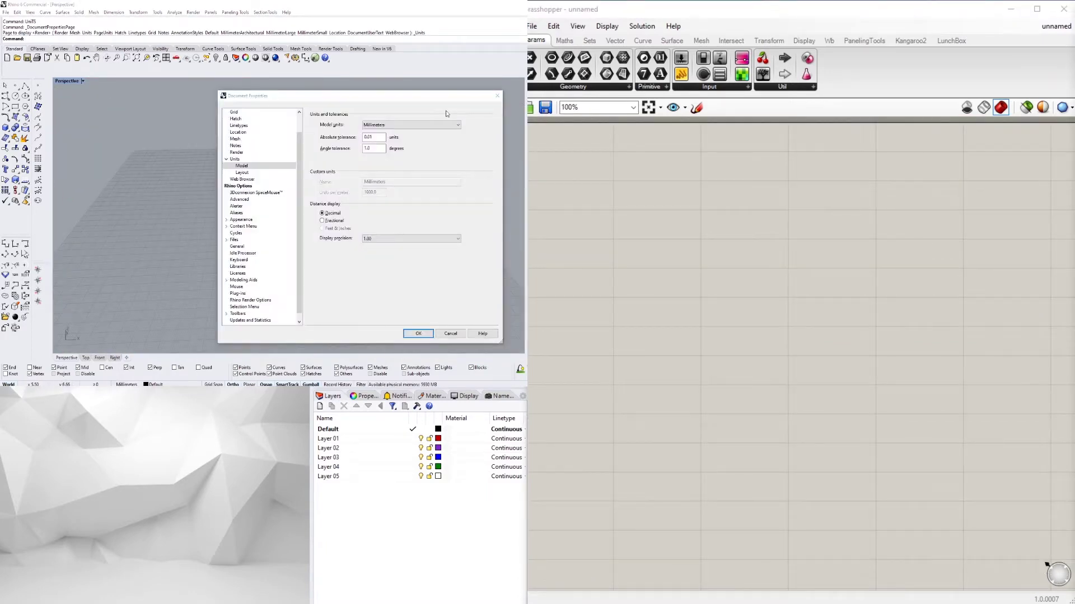
Set the model units to inches with feet and inches distance display at 1/8" precision.
{"action": "left_click", "coordinate": [384, 125]}
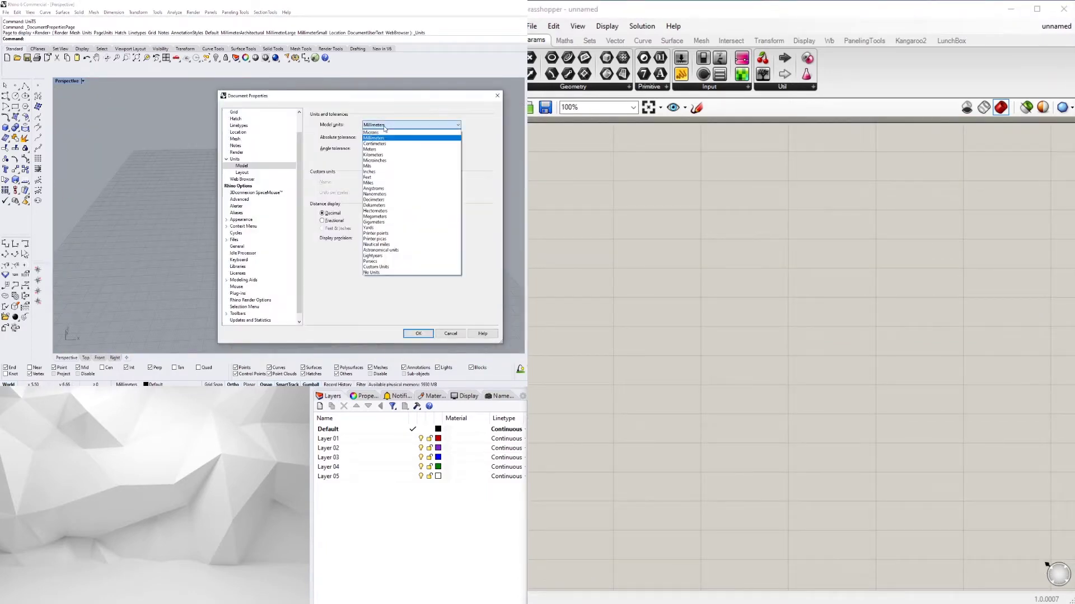
{"action": "left_click", "coordinate": [374, 172]}
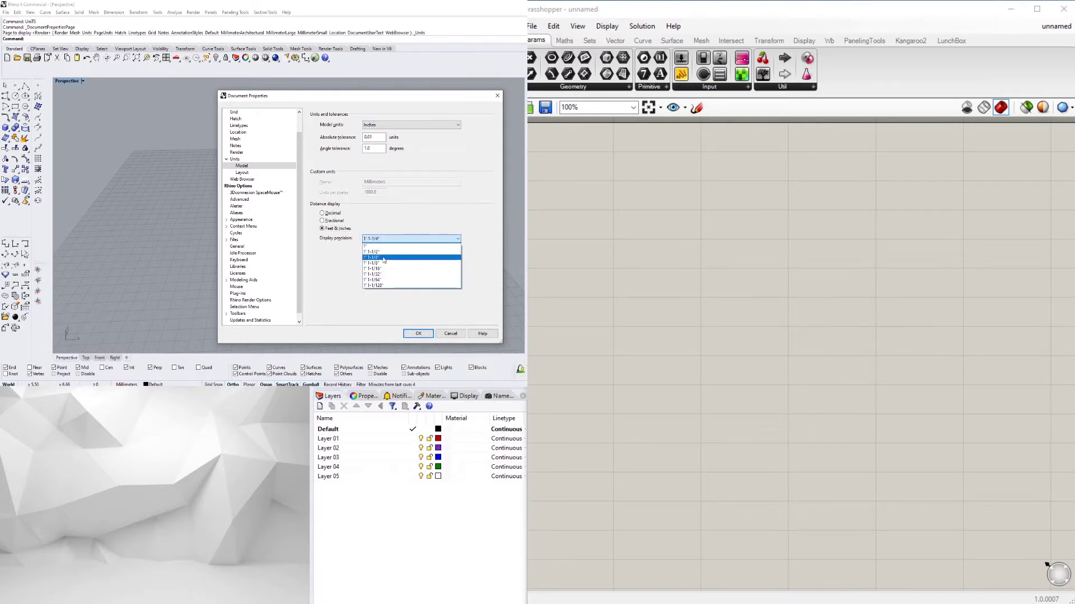
{"action": "left_click", "coordinate": [383, 263]}
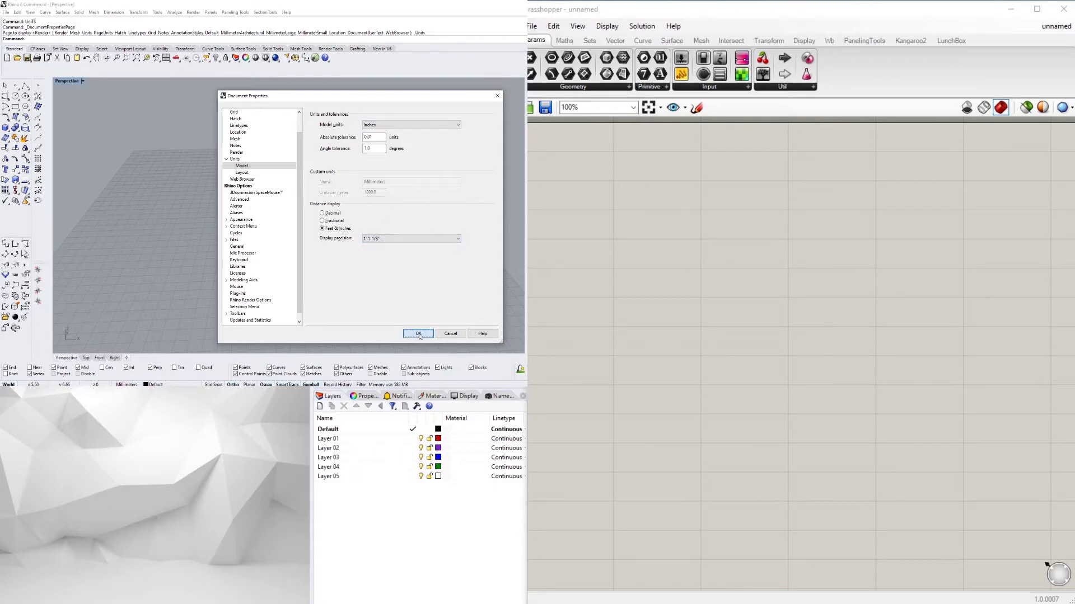
{"action": "left_click", "coordinate": [419, 335]}
{"action": "right_click_drag", "start_coordinate": [347, 223], "coordinate": [336, 200]}
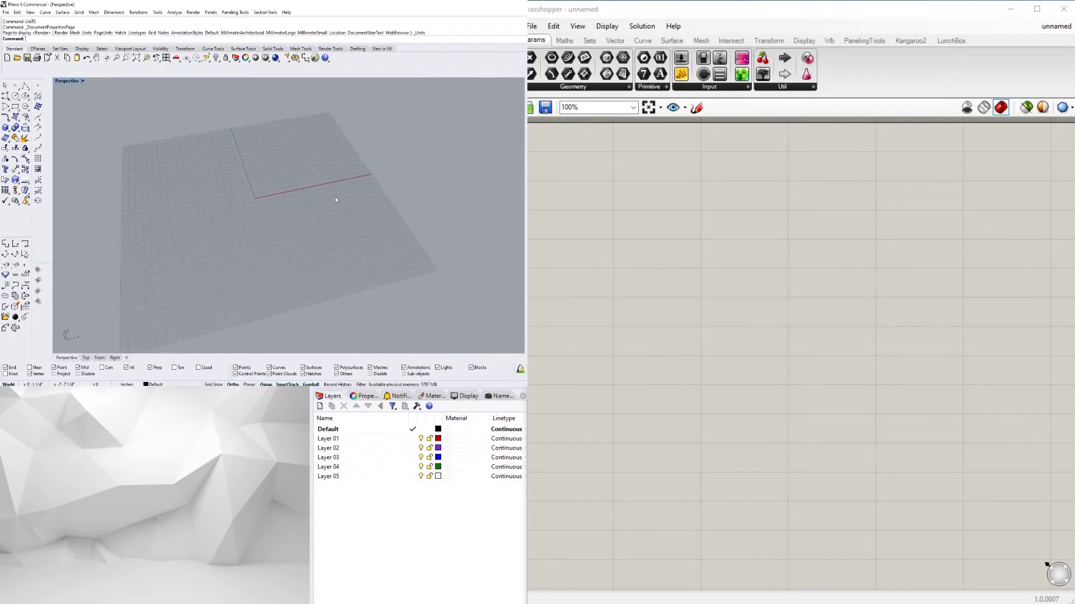
Add a Sphere component and a number slider with the value 10 to the Grasshopper canvas.
{"action": "double_click", "coordinate": [698, 223]}
{"action": "type", "text": "SPH"}
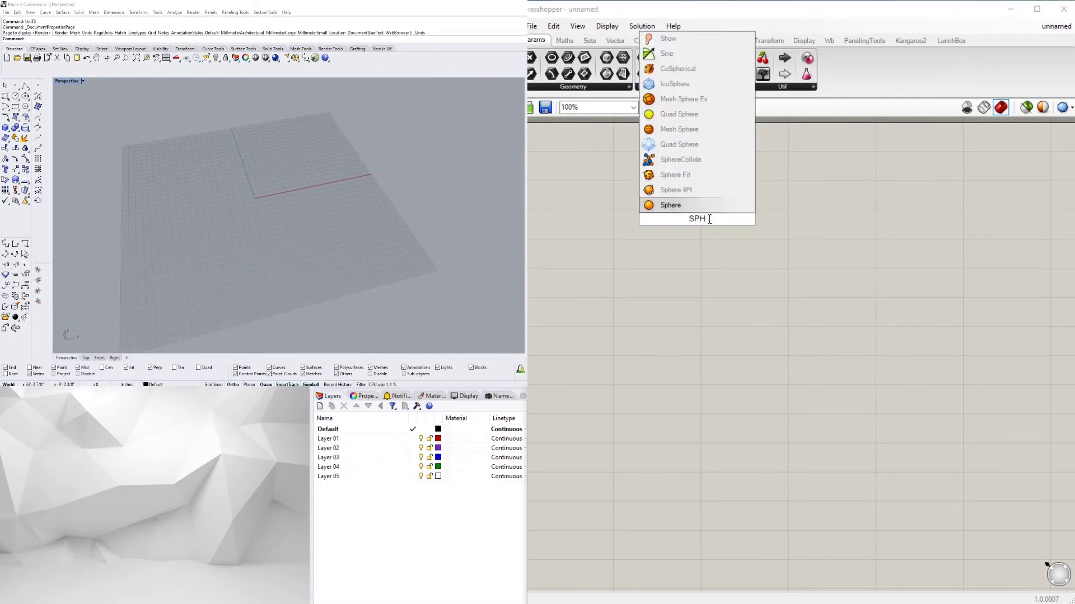
{"action": "key", "text": "Return"}
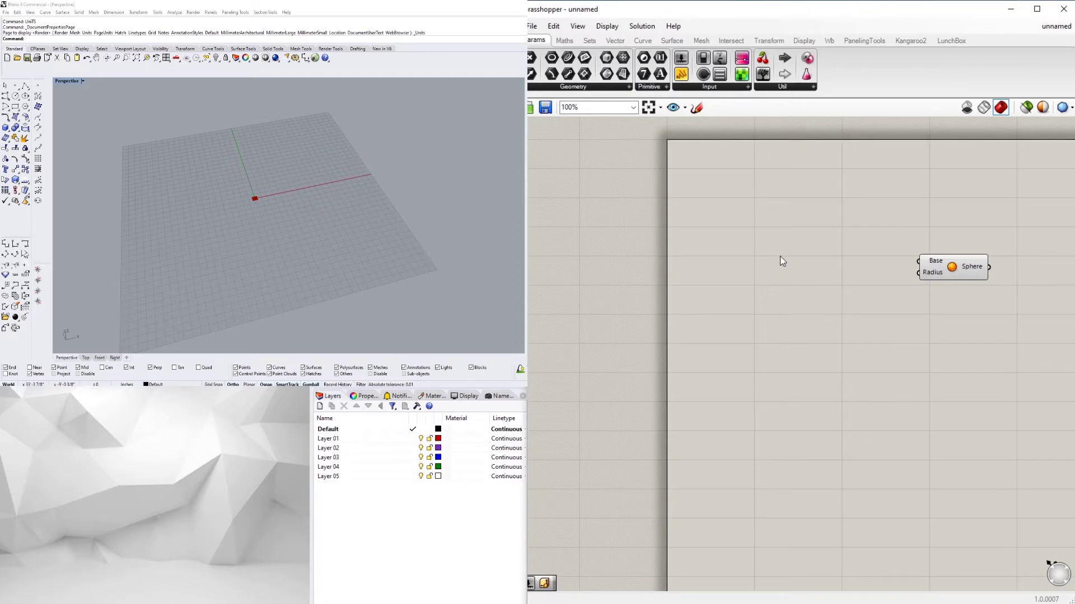
{"action": "double_click", "coordinate": [780, 256]}
{"action": "type", "text": "10"}
{"action": "key", "text": "Return"}
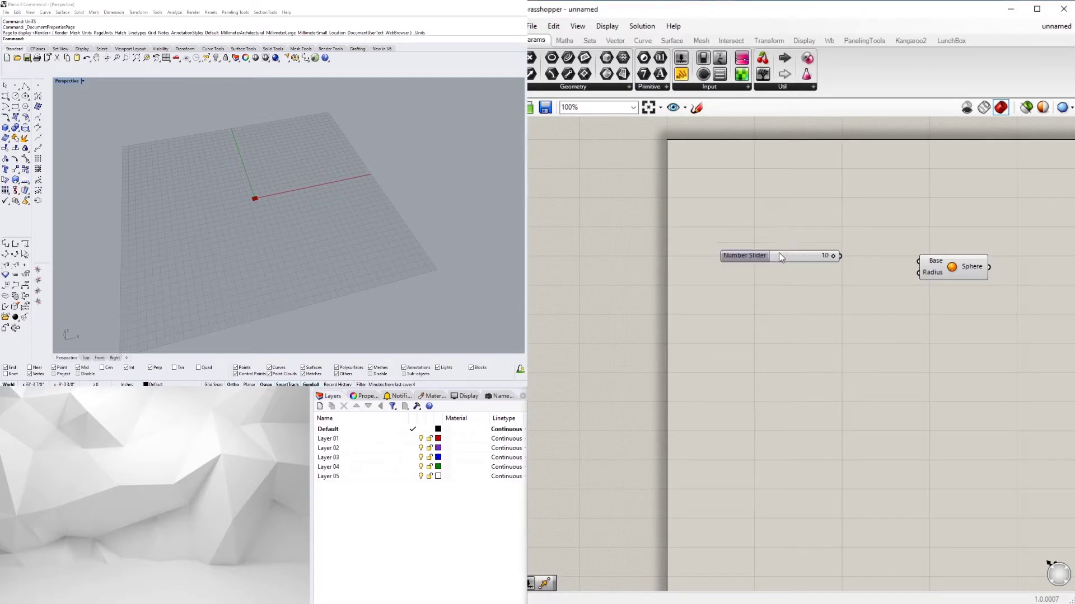
Add a Multiplication component between the slider and the sphere, with the number slider feeding its A input.
{"action": "scroll", "coordinate": [806, 279], "scroll_direction": "up", "scroll_amount": 3}
{"action": "double_click", "coordinate": [817, 304]}
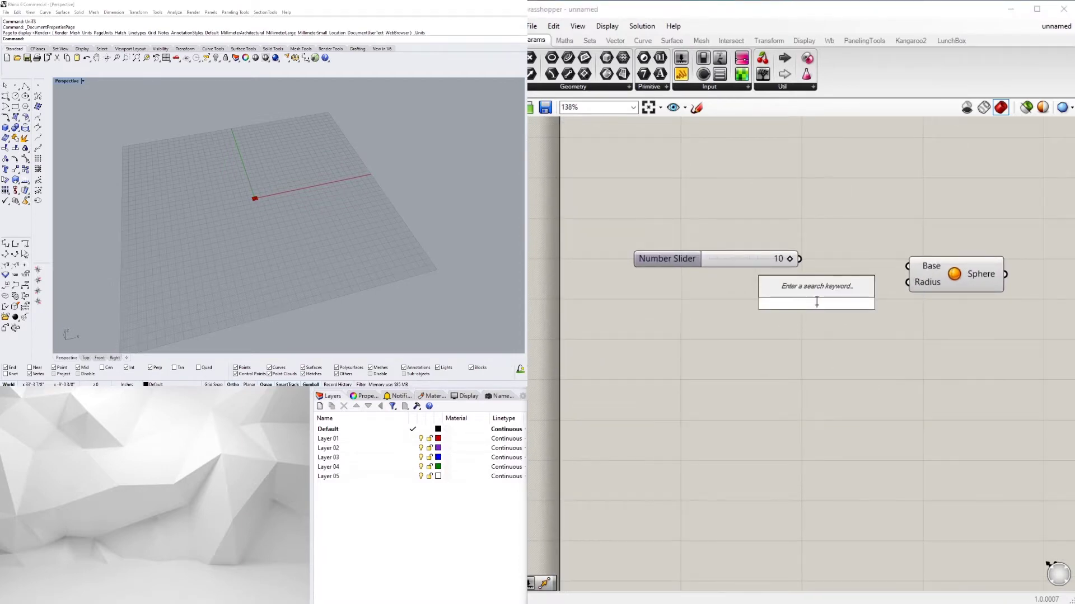
{"action": "type", "text": "x"}
{"action": "key", "text": "Return"}
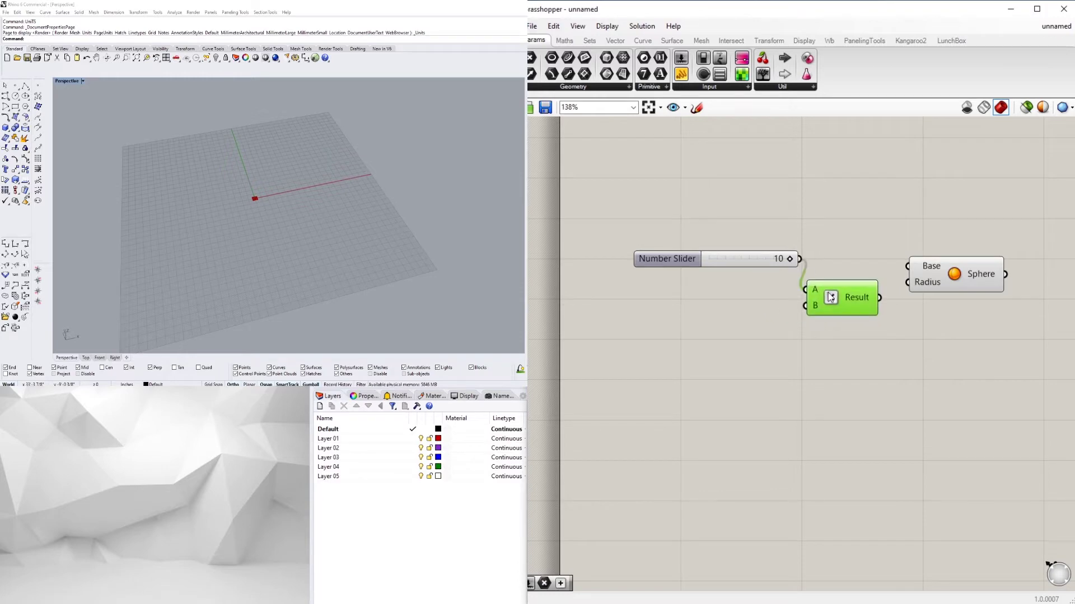
{"action": "left_click_drag", "start_coordinate": [830, 297], "coordinate": [843, 295]}
{"action": "left_click_drag", "start_coordinate": [661, 256], "coordinate": [640, 264]}
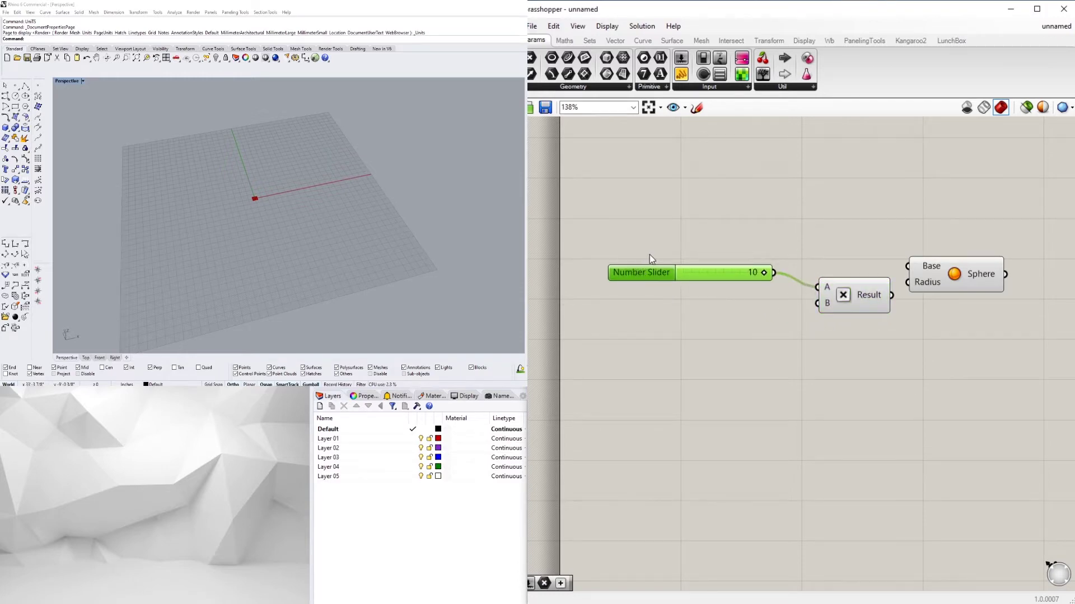
Group the number slider and name the group STRUCTURE SIZE.
{"action": "key", "text": "ctrl+g"}
{"action": "right_click", "coordinate": [662, 258]}
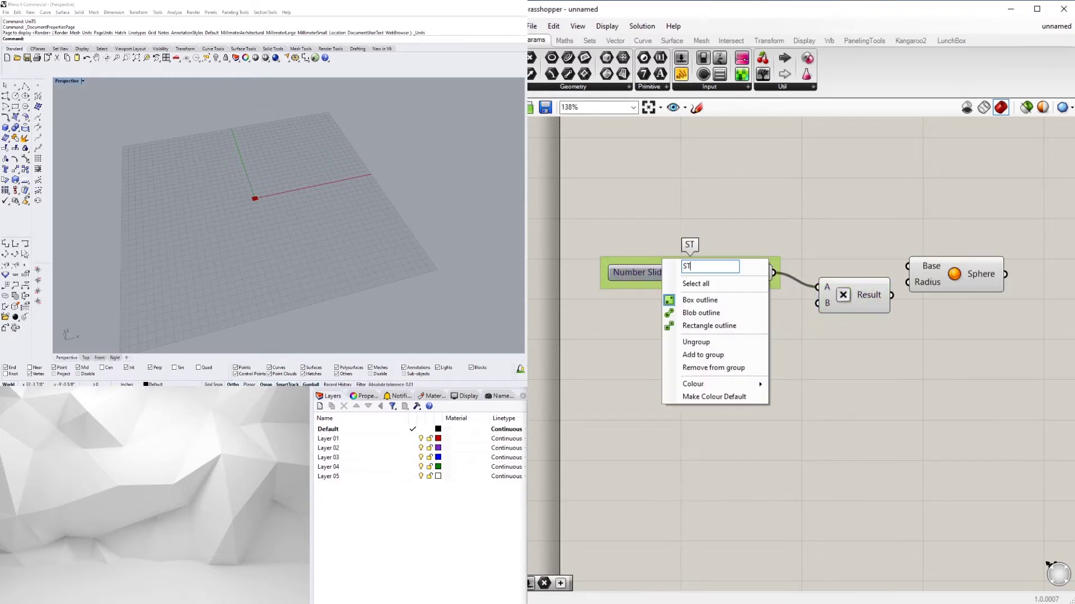
{"action": "type", "text": "STRUCTURE SIZE"}
{"action": "key", "text": "Return"}
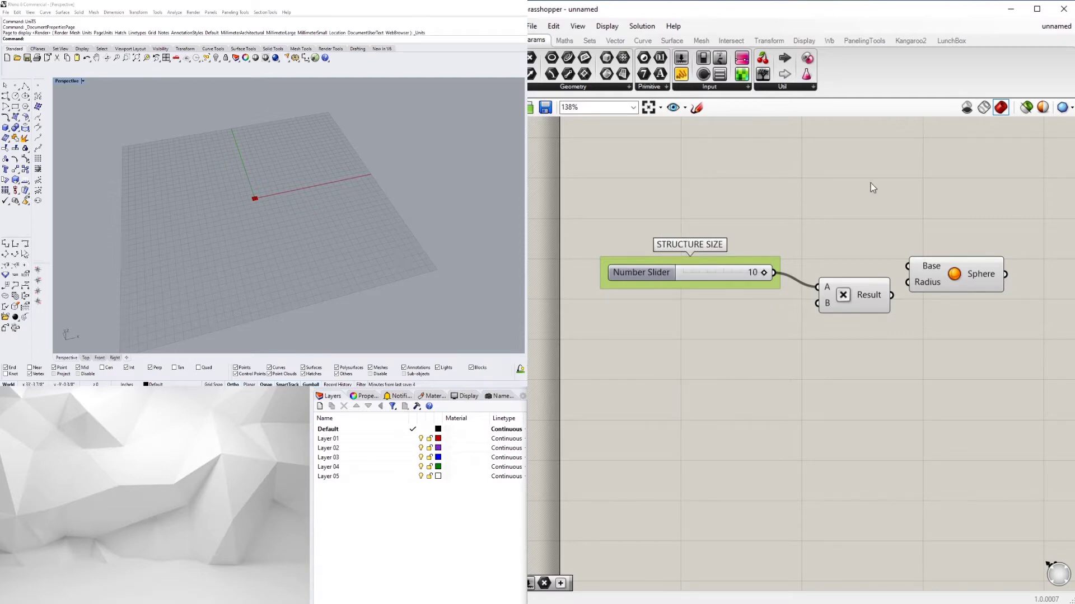
Connect the multiplication result to the sphere's Radius input and arrange the two components close to the slider.
{"action": "scroll", "coordinate": [861, 303], "scroll_direction": "down", "scroll_amount": 2}
{"action": "left_click_drag", "start_coordinate": [818, 346], "coordinate": [853, 352]}
{"action": "left_click_drag", "start_coordinate": [876, 347], "coordinate": [856, 336]}
{"action": "left_click", "coordinate": [895, 378]}
{"action": "right_click_drag", "start_coordinate": [245, 269], "coordinate": [238, 231]}
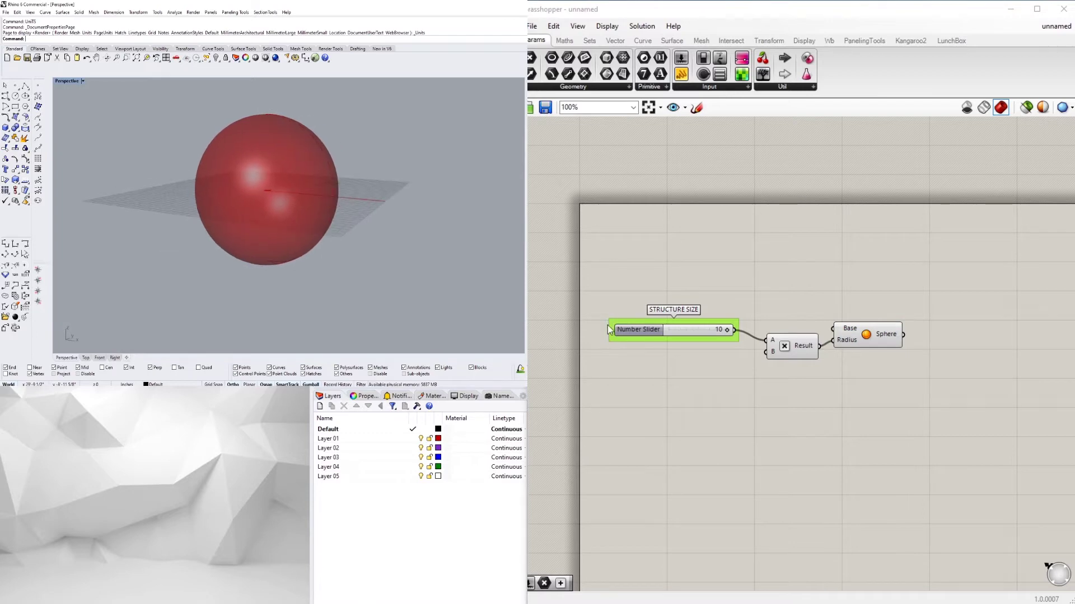
{"action": "left_click_drag", "start_coordinate": [893, 376], "coordinate": [794, 339]}
{"action": "left_click", "coordinate": [923, 325]}
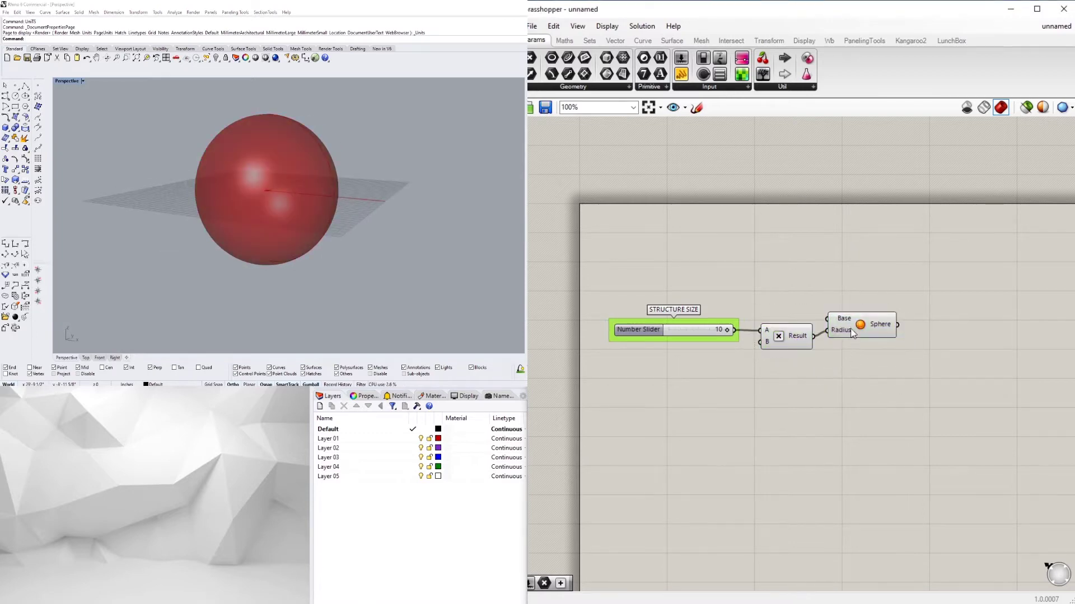
Add a Box parameter, feed it the Sphere output to create a bounding box, and align it beside the Sphere component.
{"action": "double_click", "coordinate": [949, 316]}
{"action": "type", "text": "BOX"}
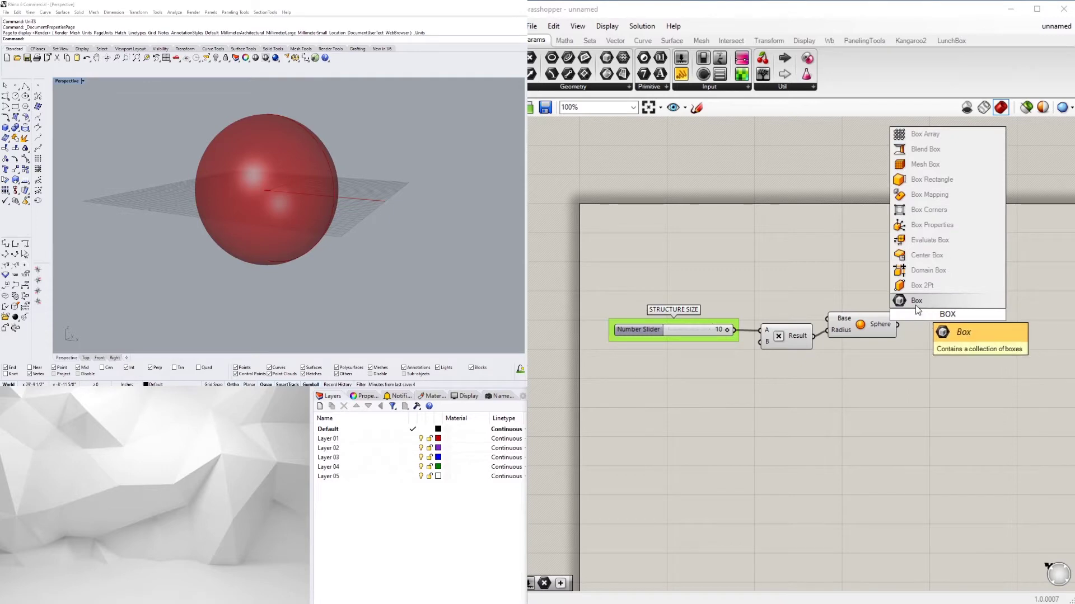
{"action": "left_click", "coordinate": [915, 304]}
{"action": "left_click_drag", "start_coordinate": [898, 325], "coordinate": [928, 318]}
{"action": "right_click_drag", "start_coordinate": [961, 370], "coordinate": [885, 390]}
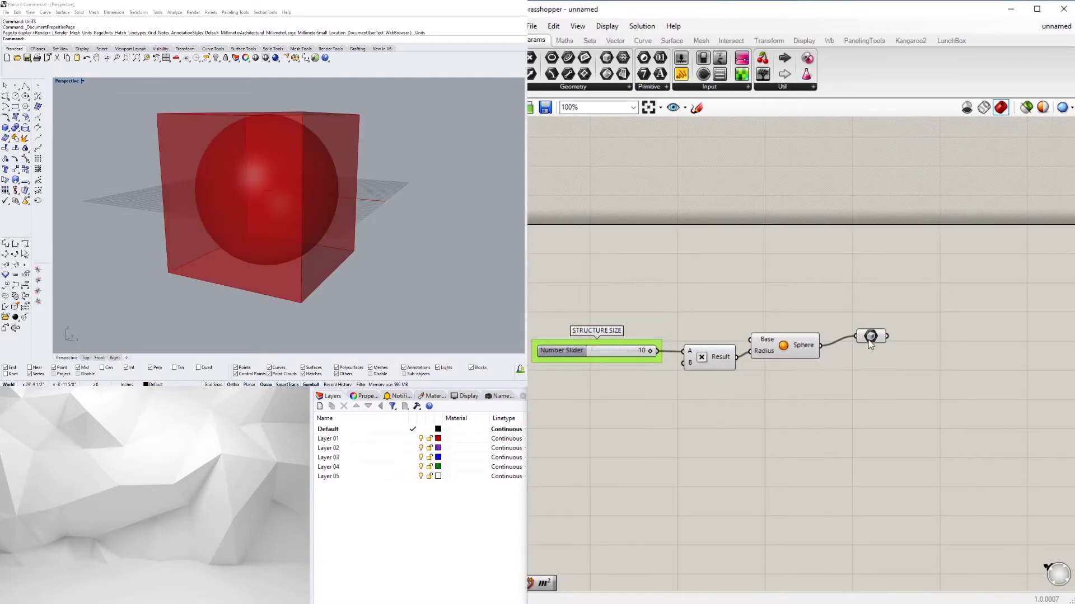
{"action": "mouse_move", "coordinate": [880, 342]}
{"action": "left_mouse_down"}
{"action": "mouse_move", "coordinate": [868, 374]}
{"action": "mouse_move", "coordinate": [861, 351]}
{"action": "left_mouse_up"}
Add a Move component and place it beyond the Box parameter.
{"action": "double_click", "coordinate": [907, 398]}
{"action": "type", "text": "move"}
{"action": "key", "text": "Return"}
{"action": "left_click_drag", "start_coordinate": [891, 397], "coordinate": [946, 383]}
Add a Unit Z vector, wire it to the Move component's Motion input, and use the Box parameter as the Geometry input.
{"action": "double_click", "coordinate": [829, 393]}
{"action": "type", "text": "z"}
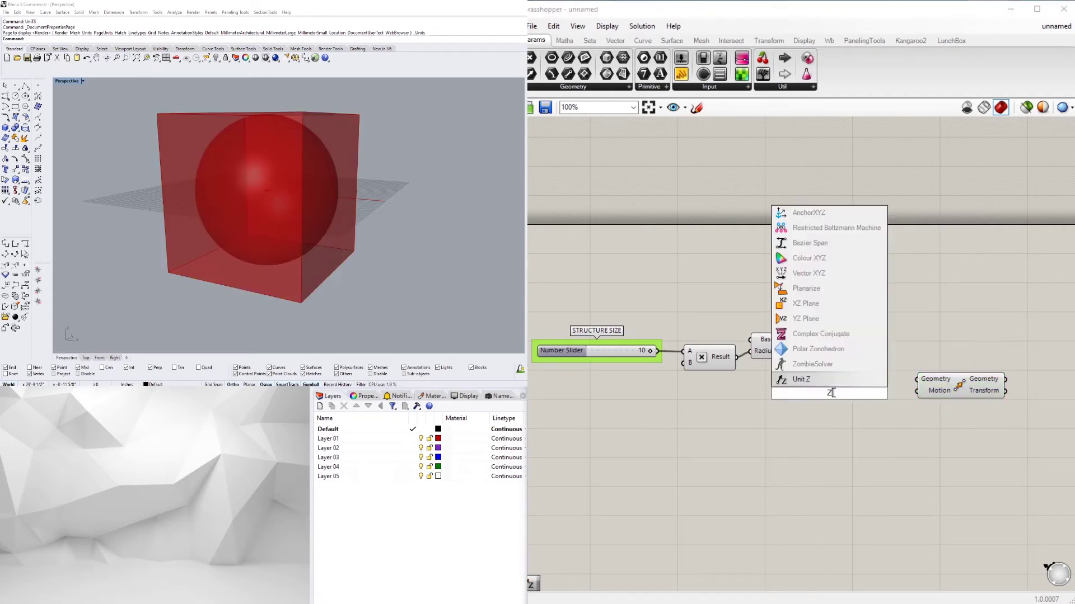
{"action": "left_click", "coordinate": [838, 381]}
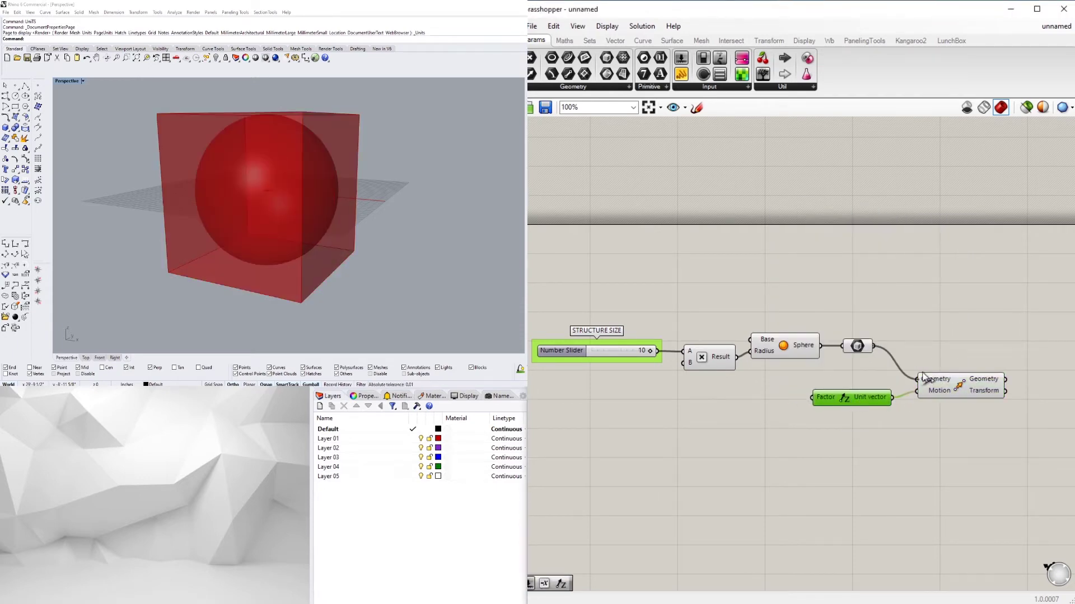
{"action": "left_click_drag", "start_coordinate": [983, 389], "coordinate": [985, 376]}
{"action": "left_click", "coordinate": [1001, 416]}
{"action": "right_click_drag", "start_coordinate": [1000, 415], "coordinate": [1041, 427]}
Add a division by 2 between the multiplication result and the Unit Z vector's Factor input.
{"action": "double_click", "coordinate": [751, 421]}
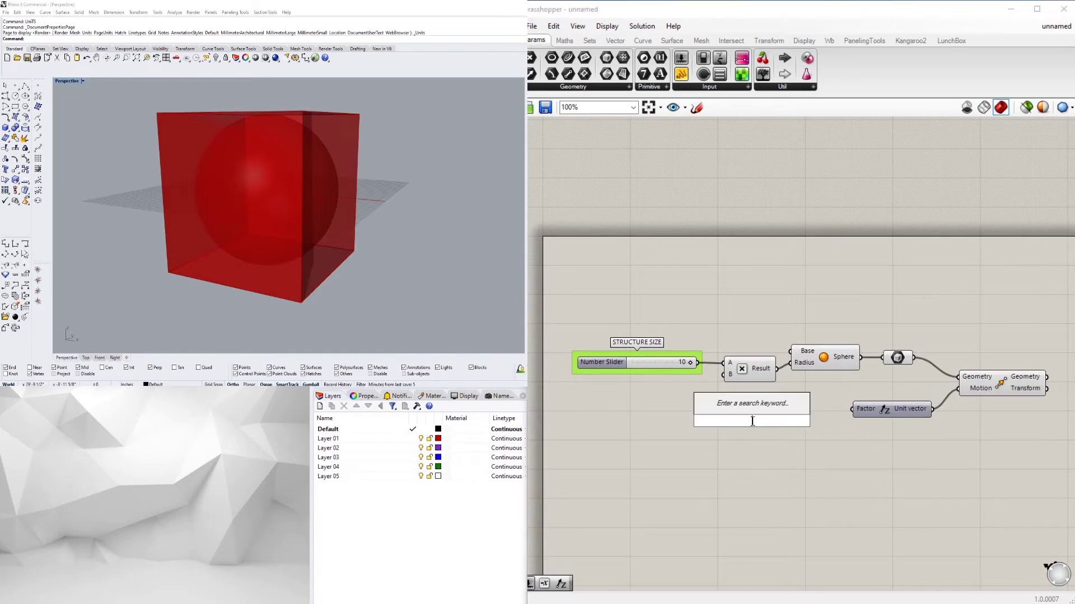
{"action": "type", "text": "/2"}
{"action": "key", "text": "Return"}
{"action": "left_click_drag", "start_coordinate": [761, 421], "coordinate": [887, 392]}
{"action": "left_click", "coordinate": [886, 345]}
Turn off the preview of the original Box parameter so that only the moved box and the sphere are displayed.
{"action": "left_click_drag", "start_coordinate": [929, 305], "coordinate": [908, 355]}
{"action": "middle_click", "coordinate": [907, 337]}
{"action": "left_click", "coordinate": [362, 200]}
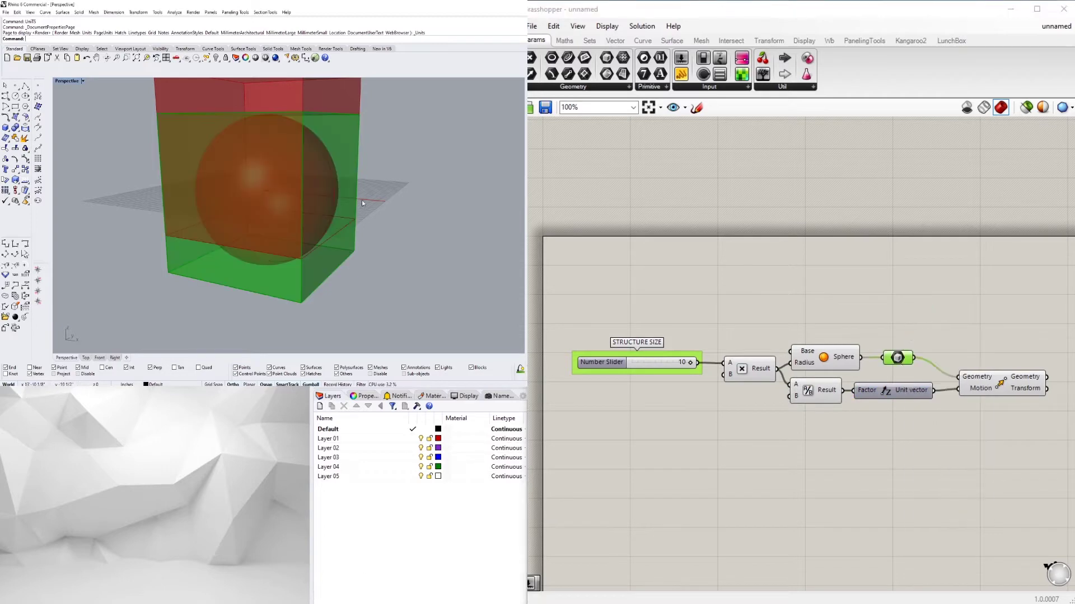
{"action": "right_click_drag", "start_coordinate": [368, 192], "coordinate": [358, 234], "text": "shift"}
{"action": "scroll", "coordinate": [357, 234], "scroll_direction": "down", "scroll_amount": 3}
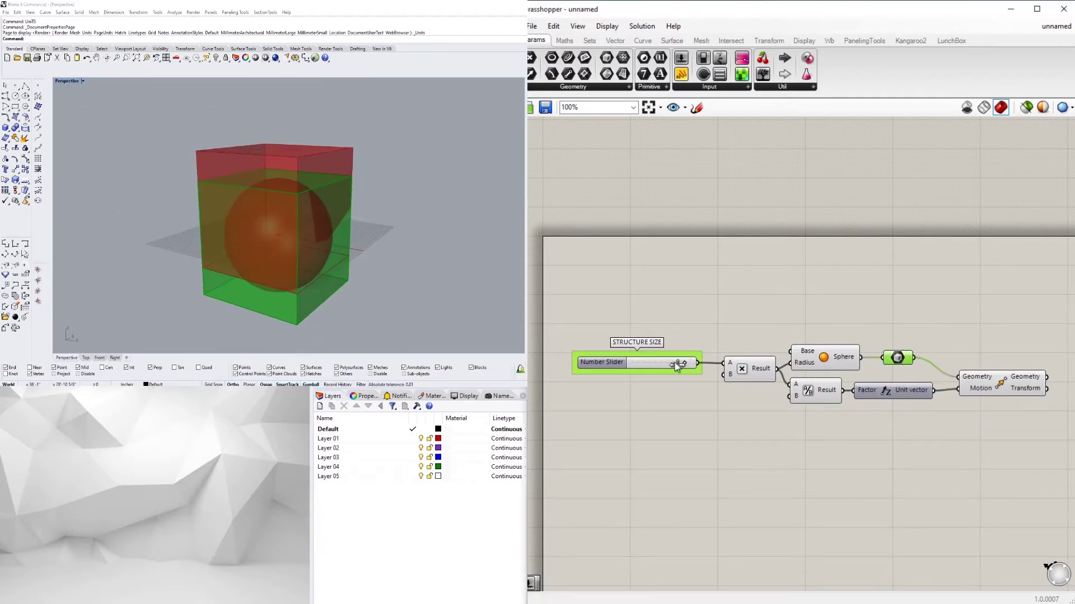
{"action": "right_click", "coordinate": [900, 359]}
{"action": "left_click", "coordinate": [926, 381]}
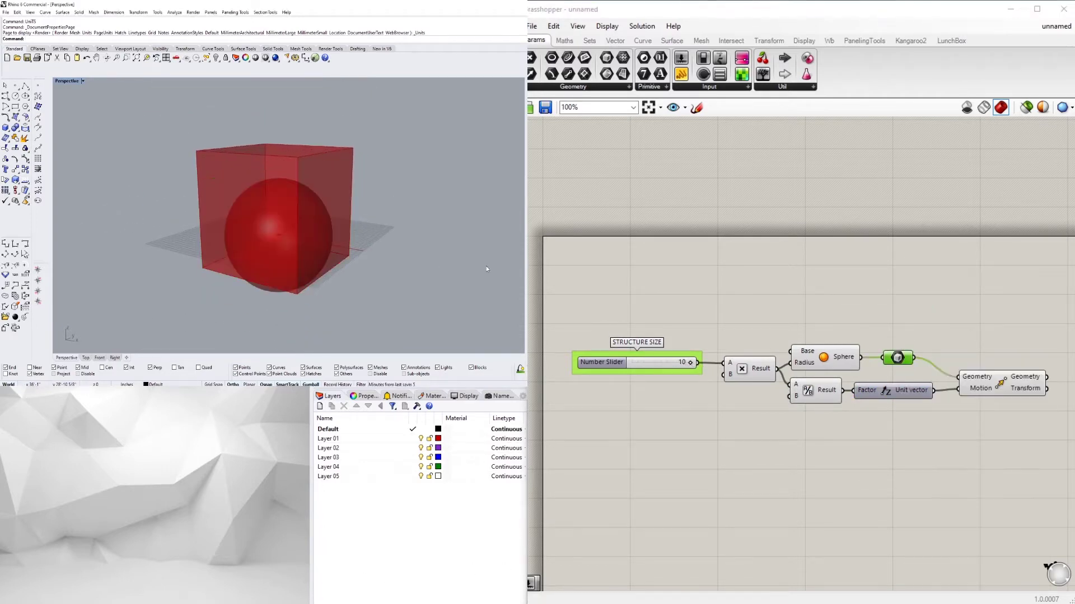
Delete the division component and connect the multiplication result directly to the Unit Z vector's Factor input.
{"action": "right_click_drag", "start_coordinate": [486, 267], "coordinate": [447, 231]}
{"action": "left_click", "coordinate": [1000, 432]}
{"action": "left_click", "coordinate": [989, 379]}
{"action": "left_click", "coordinate": [874, 396]}
{"action": "scroll", "coordinate": [829, 395], "scroll_direction": "up", "scroll_amount": 2}
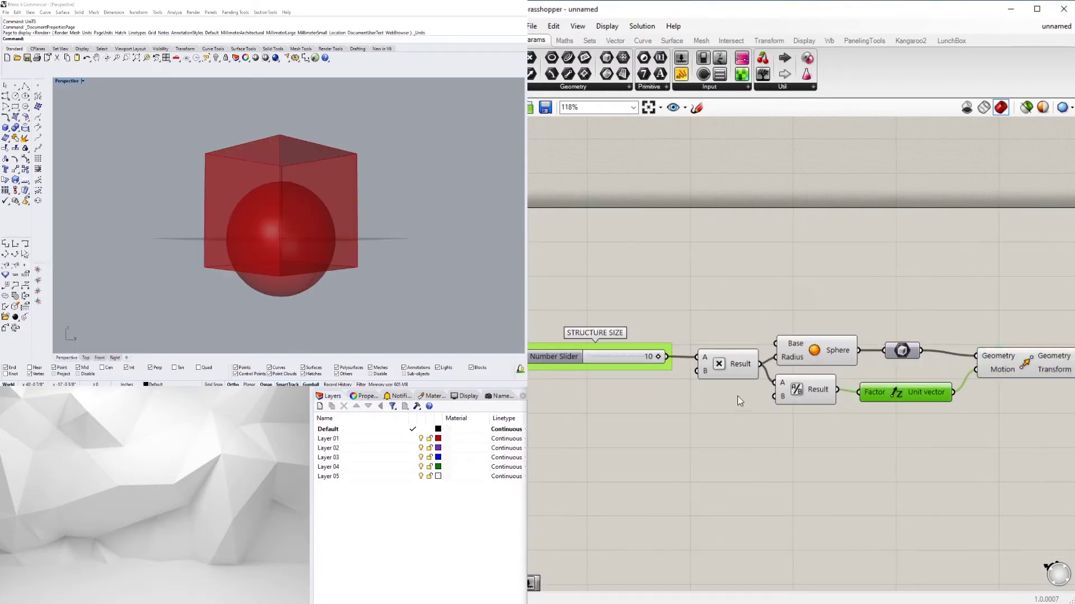
{"action": "key", "text": "Delete"}
{"action": "left_click_drag", "start_coordinate": [761, 364], "coordinate": [858, 392]}
Arrange the Unit Z vector under the Sphere component and bring the Box parameter and Move component closer together.
{"action": "right_click_drag", "start_coordinate": [996, 348], "coordinate": [923, 341]}
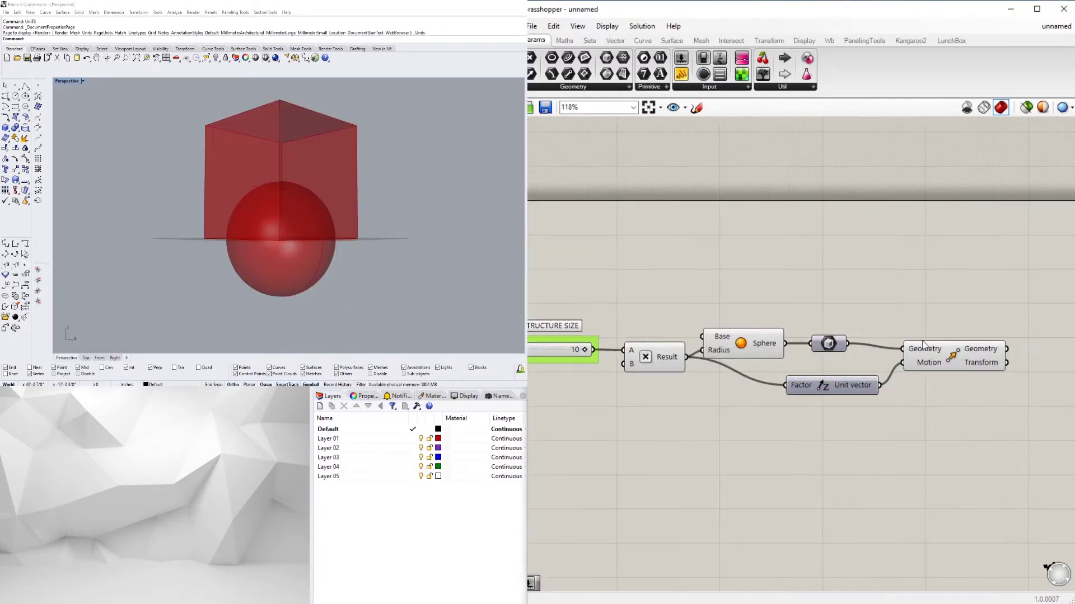
{"action": "left_click_drag", "start_coordinate": [837, 384], "coordinate": [754, 374]}
{"action": "left_click_drag", "start_coordinate": [827, 343], "coordinate": [814, 343]}
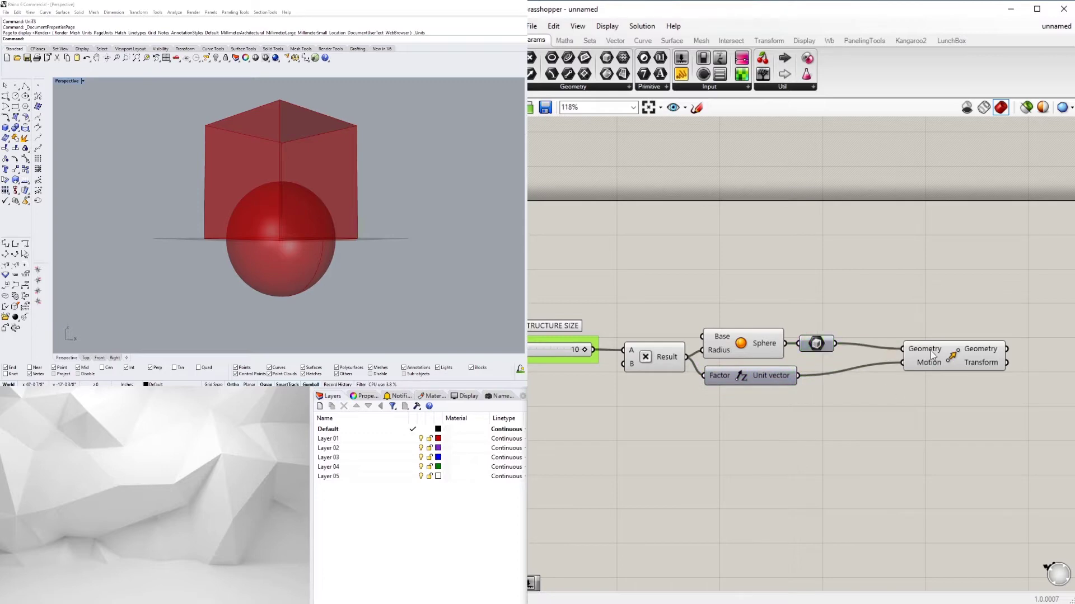
{"action": "left_click_drag", "start_coordinate": [945, 344], "coordinate": [903, 347]}
{"action": "left_click", "coordinate": [948, 387]}
{"action": "right_click_drag", "start_coordinate": [948, 387], "coordinate": [914, 385]}
{"action": "right_click_drag", "start_coordinate": [341, 214], "coordinate": [330, 230]}
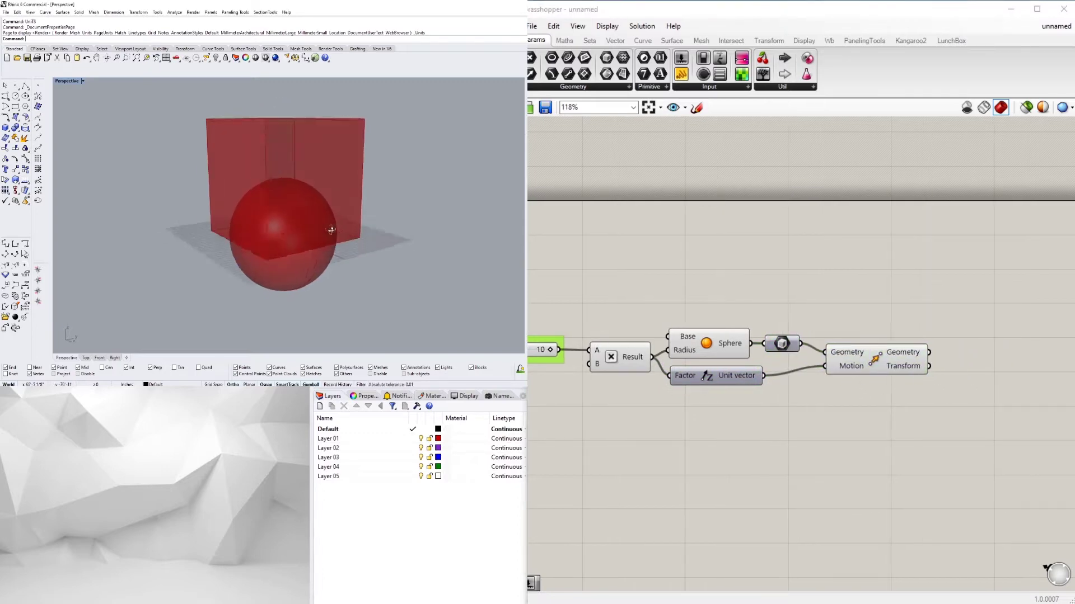
Add a Solid Intersection component and connect the sphere to Breps A and the moved box to Breps B.
{"action": "double_click", "coordinate": [1007, 344]}
{"action": "type", "text": "INTY"}
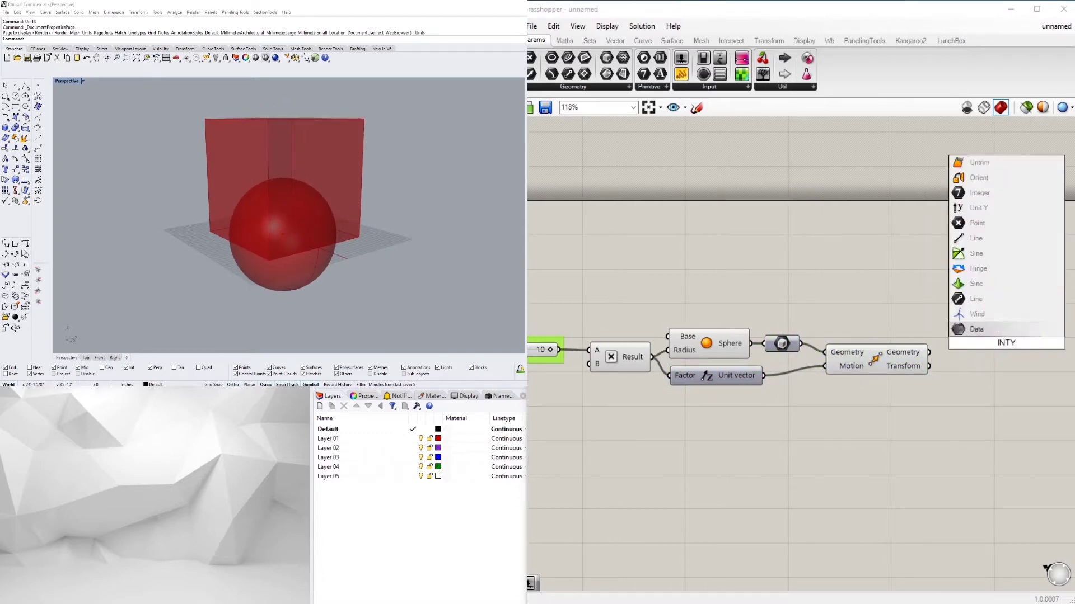
{"action": "key", "text": "BackSpace"}
{"action": "left_click", "coordinate": [991, 164]}
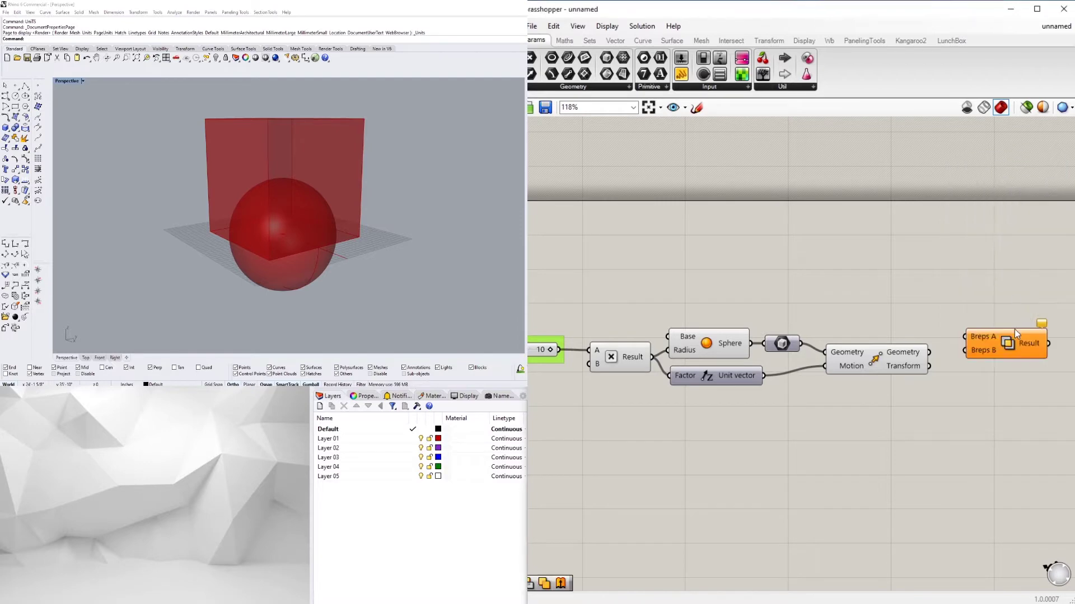
{"action": "left_click", "coordinate": [869, 361]}
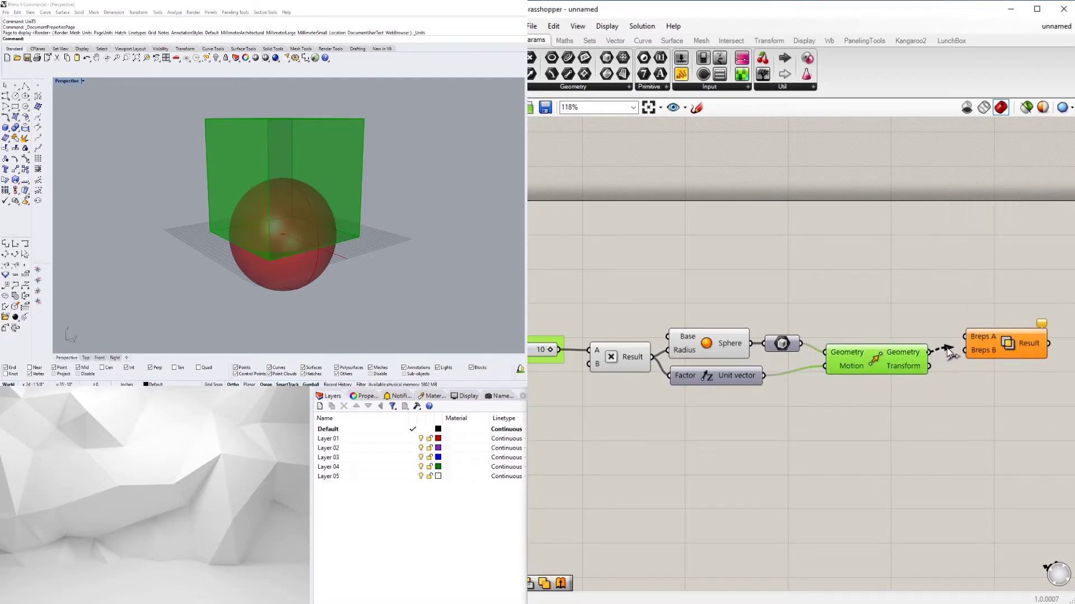
{"action": "left_click_drag", "start_coordinate": [985, 355], "coordinate": [982, 333]}
Turn off the preview of the Sphere, Unit Z, Box and Move components so that only the intersected half dome is displayed.
{"action": "left_click_drag", "start_coordinate": [902, 409], "coordinate": [702, 304]}
{"action": "right_click", "coordinate": [735, 277]}
{"action": "left_click", "coordinate": [747, 310]}
{"action": "middle_click", "coordinate": [850, 339]}
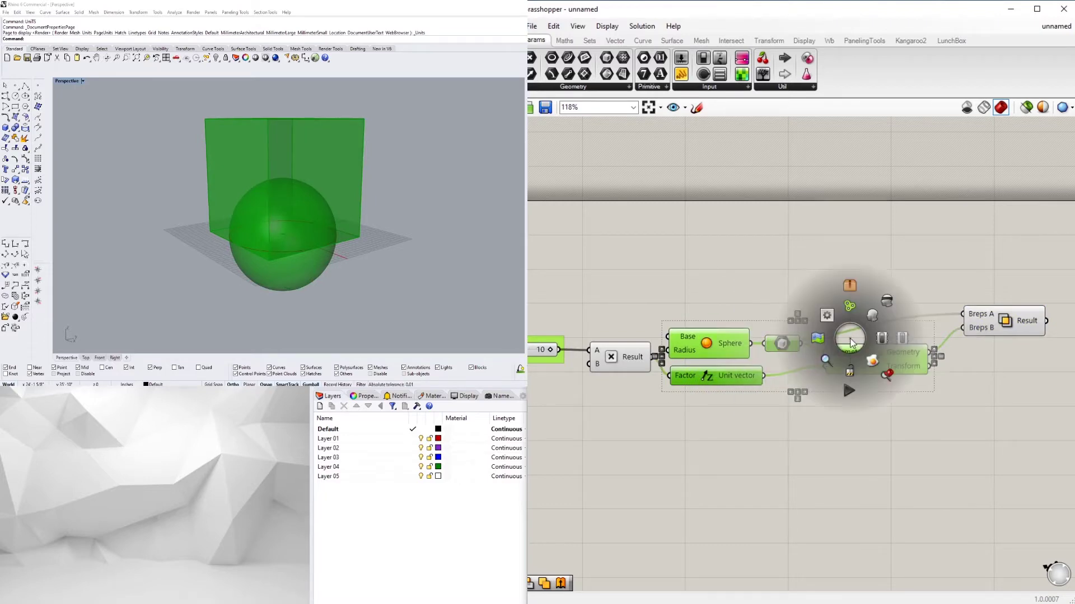
{"action": "left_click", "coordinate": [887, 303]}
{"action": "right_click_drag", "start_coordinate": [412, 236], "coordinate": [459, 236]}
{"action": "scroll", "coordinate": [778, 276], "scroll_direction": "up", "scroll_amount": 3}
{"action": "left_click", "coordinate": [862, 318]}
{"action": "scroll", "coordinate": [389, 211], "scroll_direction": "up", "scroll_amount": 4}
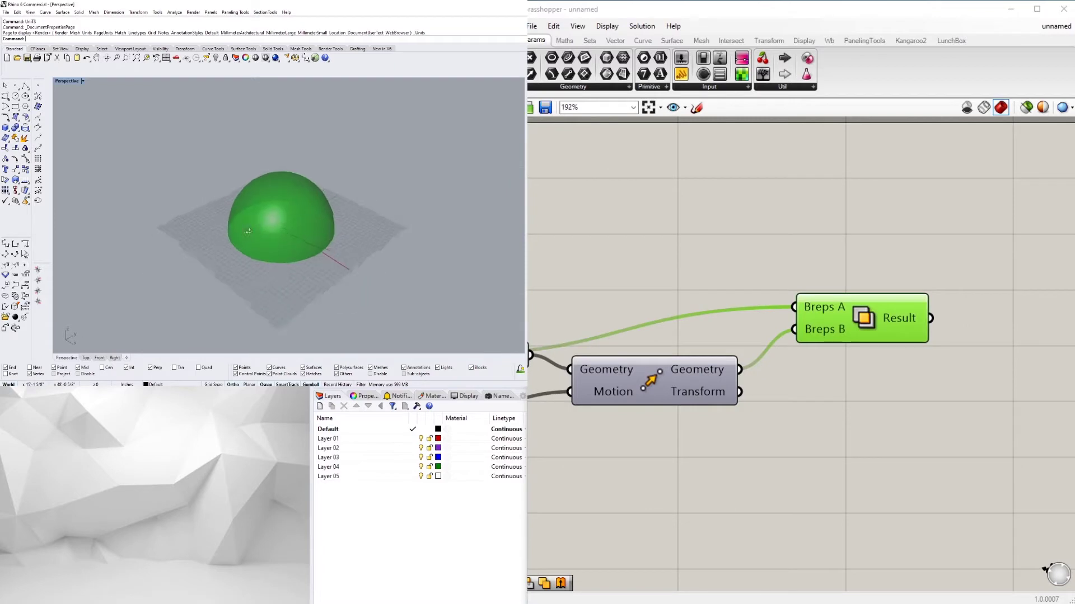
{"action": "right_click_drag", "start_coordinate": [389, 210], "coordinate": [390, 214]}
{"action": "left_click", "coordinate": [899, 274]}
{"action": "mouse_move", "coordinate": [889, 304]}
{"action": "left_mouse_down"}
{"action": "mouse_move", "coordinate": [898, 352]}
{"action": "mouse_move", "coordinate": [898, 317]}
{"action": "left_mouse_up"}
{"action": "left_click", "coordinate": [873, 271]}
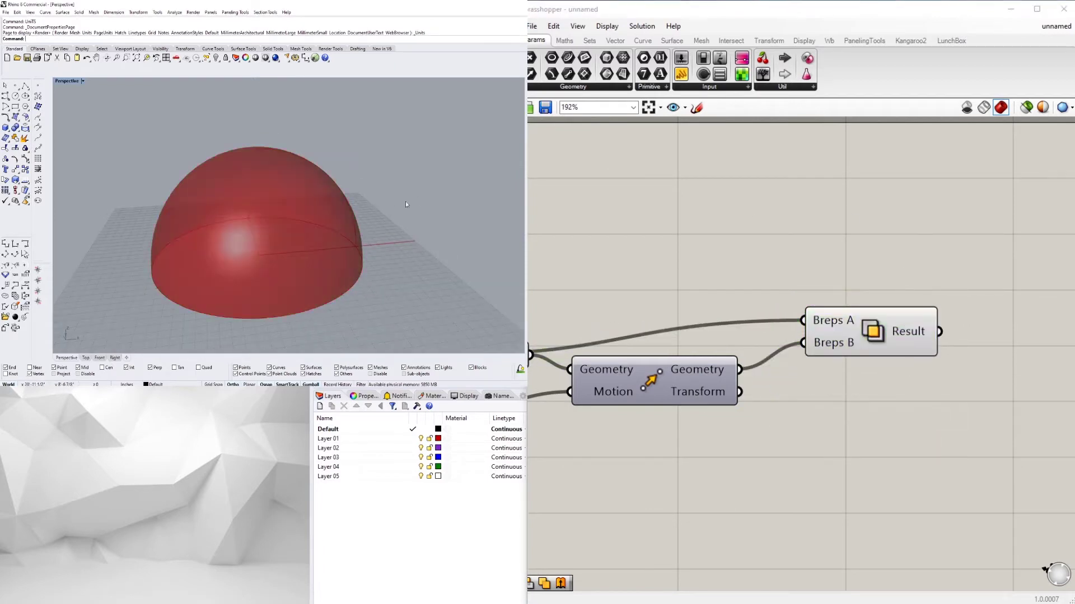
{"action": "mouse_move", "coordinate": [405, 200]}
{"action": "right_mouse_down"}
{"action": "mouse_move", "coordinate": [443, 211]}
{"action": "mouse_move", "coordinate": [395, 197]}
{"action": "right_mouse_up"}
Add a Deconstruct Brep component after the Solid Intersection and connect the intersection Result to its Brep input.
{"action": "right_click_drag", "start_coordinate": [1002, 269], "coordinate": [853, 262]}
{"action": "double_click", "coordinate": [936, 275]}
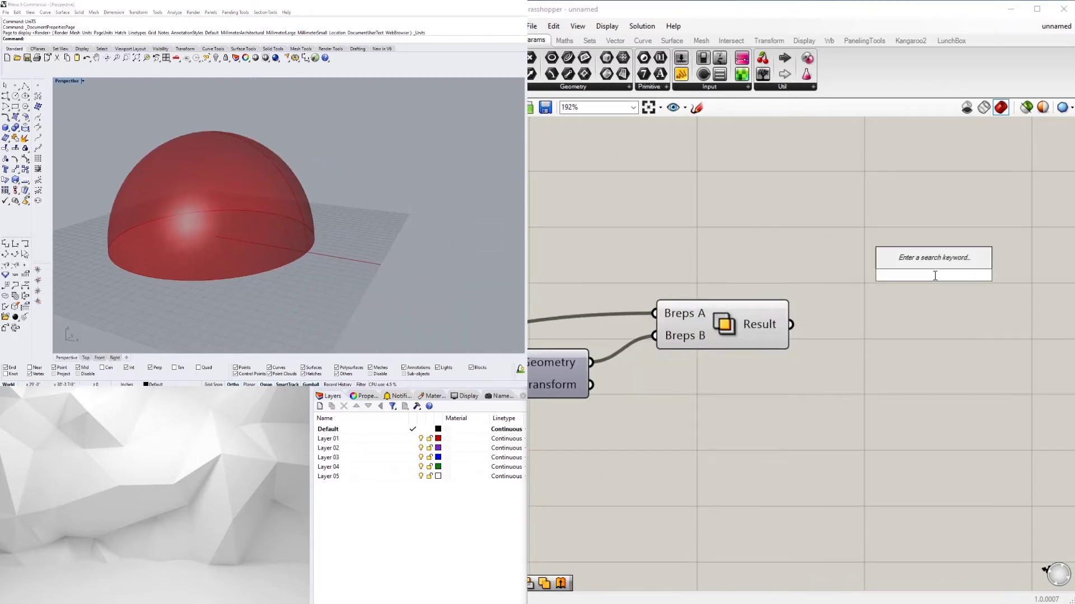
{"action": "type", "text": "DEC"}
{"action": "left_click", "coordinate": [923, 185]}
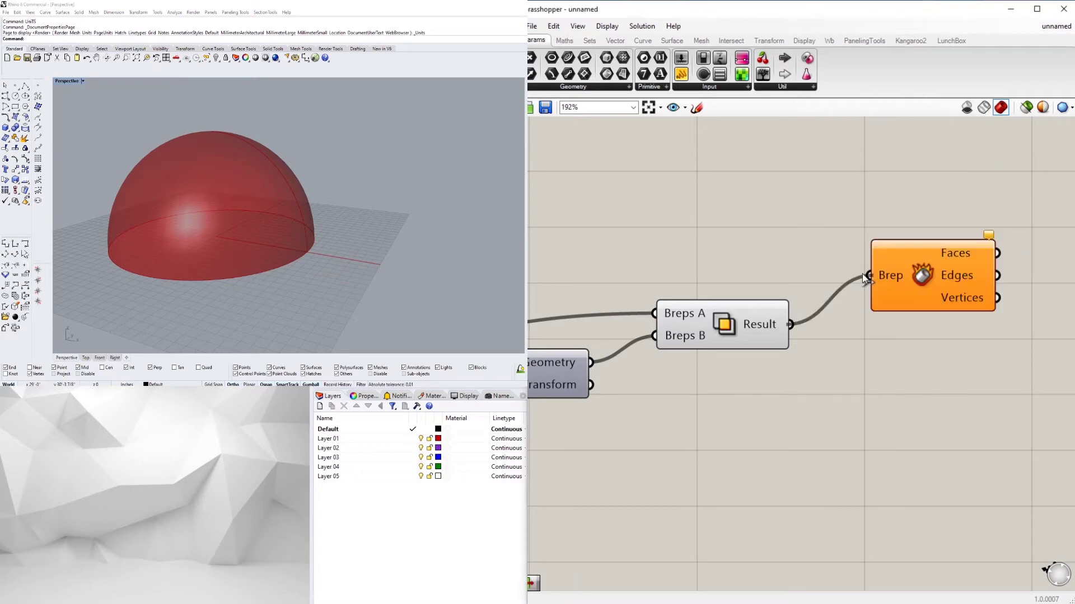
{"action": "left_click_drag", "start_coordinate": [865, 279], "coordinate": [867, 277]}
{"action": "left_click_drag", "start_coordinate": [916, 284], "coordinate": [895, 267]}
{"action": "left_click", "coordinate": [992, 376]}
Add a List Item component and connect the Edges output of Deconstruct Brep to its List input.
{"action": "right_click_drag", "start_coordinate": [993, 369], "coordinate": [848, 371]}
{"action": "double_click", "coordinate": [933, 279]}
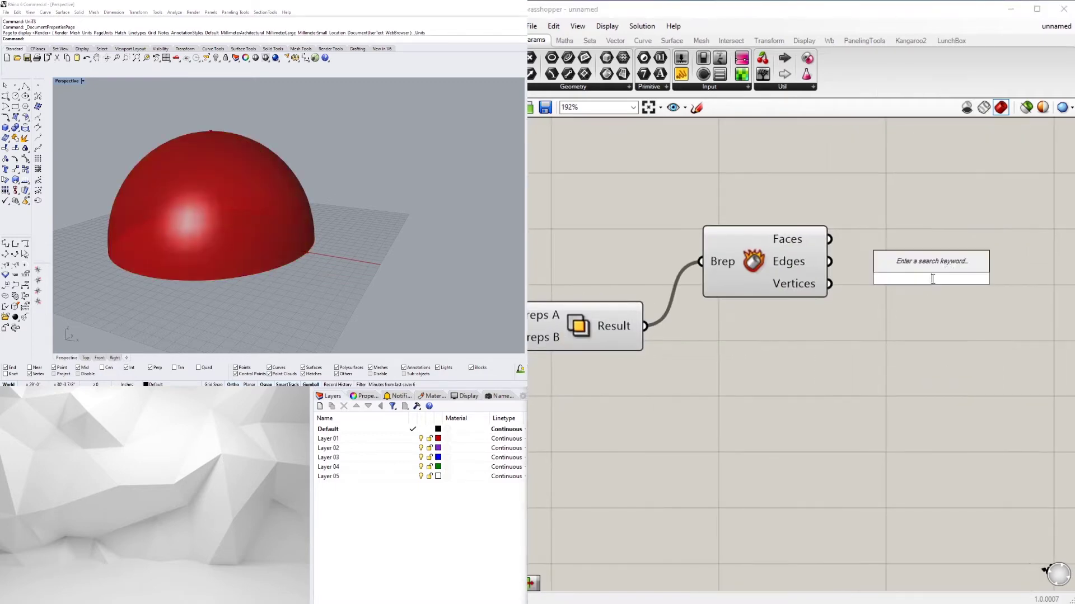
{"action": "type", "text": "IY"}
{"action": "key", "text": "BackSpace"}
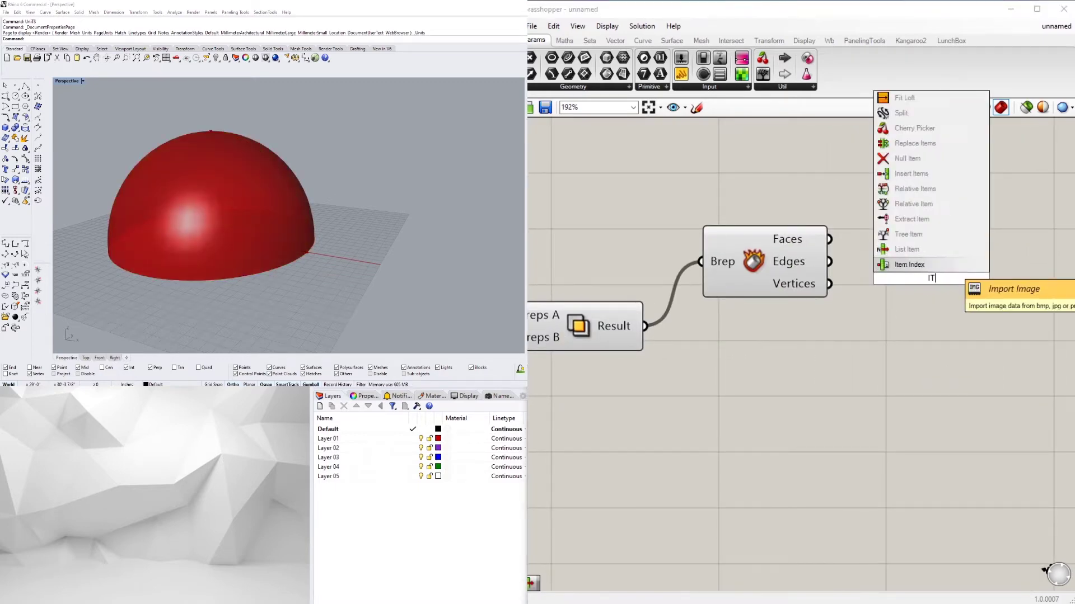
{"action": "type", "text": "TE"}
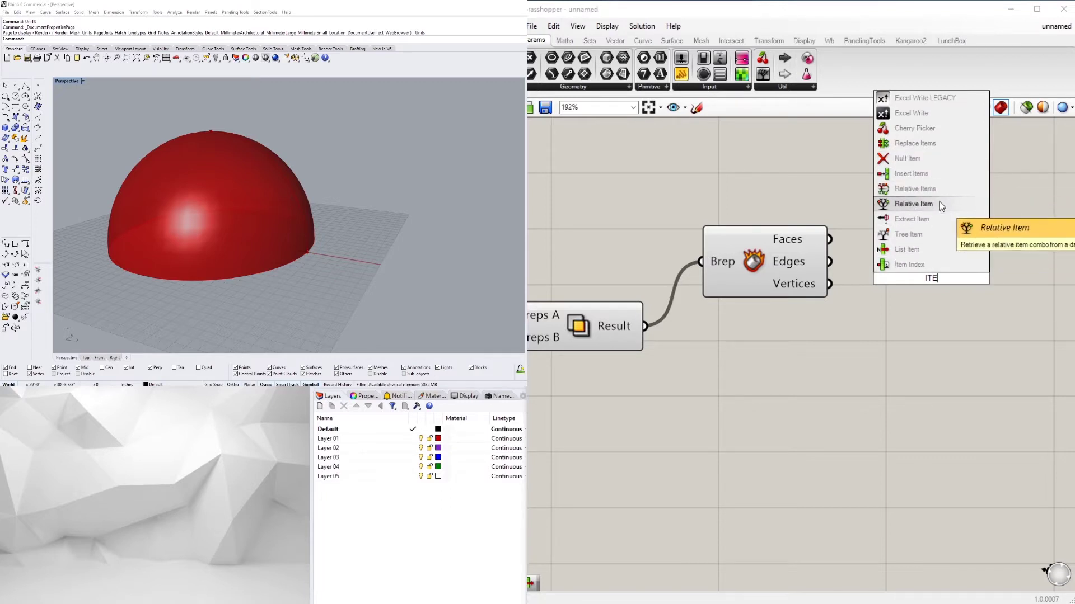
{"action": "left_click", "coordinate": [932, 250]}
{"action": "left_click_drag", "start_coordinate": [885, 250], "coordinate": [885, 250]}
{"action": "left_click_drag", "start_coordinate": [925, 265], "coordinate": [946, 285]}
Turn off the preview of Deconstruct Brep and arrange it with List Item in line with the intersection component.
{"action": "left_click_drag", "start_coordinate": [839, 344], "coordinate": [737, 304]}
{"action": "right_click", "coordinate": [766, 262]}
{"action": "left_click", "coordinate": [798, 285]}
{"action": "left_click_drag", "start_coordinate": [993, 292], "coordinate": [901, 344]}
{"action": "left_click", "coordinate": [806, 269]}
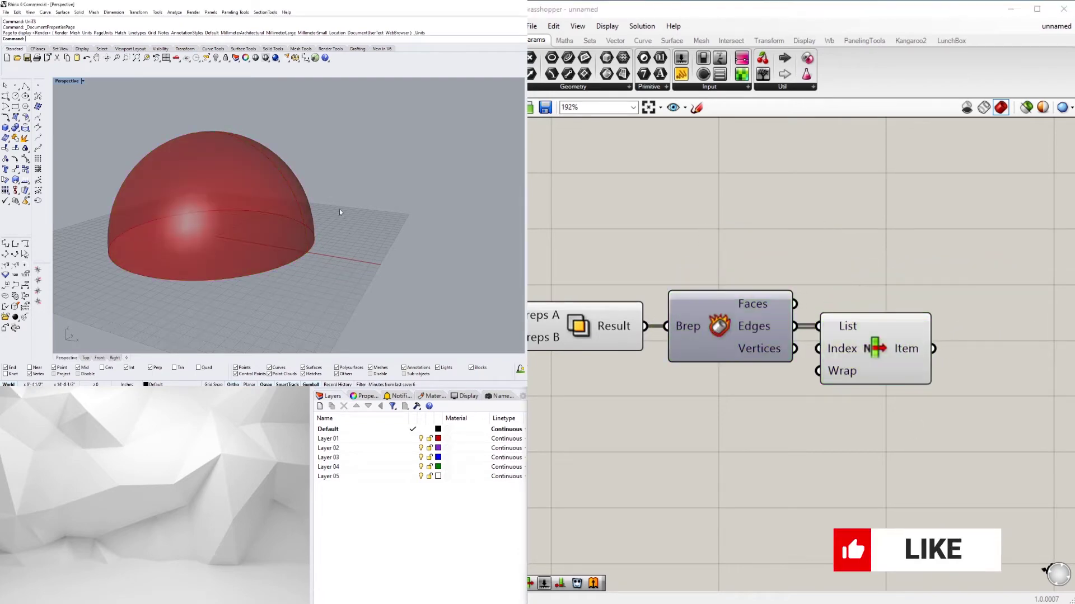
Turn off the preview of the Solid Intersection so that only the extracted edge curve is displayed.
{"action": "mouse_move", "coordinate": [340, 210]}
{"action": "right_mouse_down"}
{"action": "mouse_move", "coordinate": [358, 246]}
{"action": "mouse_move", "coordinate": [347, 221]}
{"action": "right_mouse_up"}
{"action": "left_click", "coordinate": [599, 339]}
{"action": "key", "text": "ctrl+q"}
{"action": "left_click", "coordinate": [825, 233]}
{"action": "left_click", "coordinate": [871, 338]}
{"action": "mouse_move", "coordinate": [280, 266]}
{"action": "right_mouse_down"}
{"action": "mouse_move", "coordinate": [279, 240]}
{"action": "mouse_move", "coordinate": [283, 263]}
{"action": "right_mouse_up"}
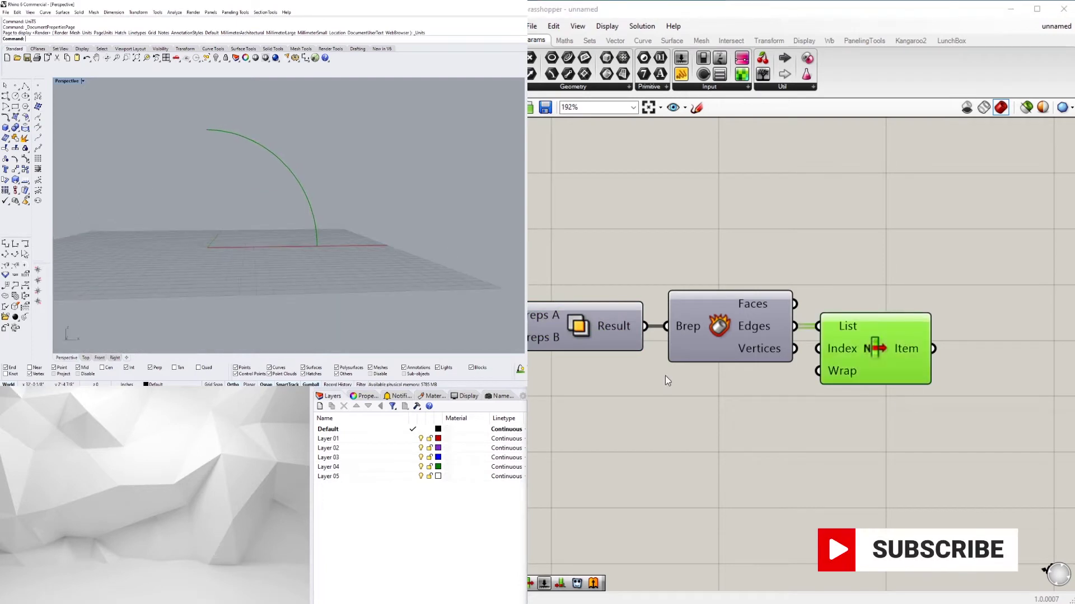
{"action": "left_click", "coordinate": [909, 254]}
{"action": "left_click", "coordinate": [497, 131]}
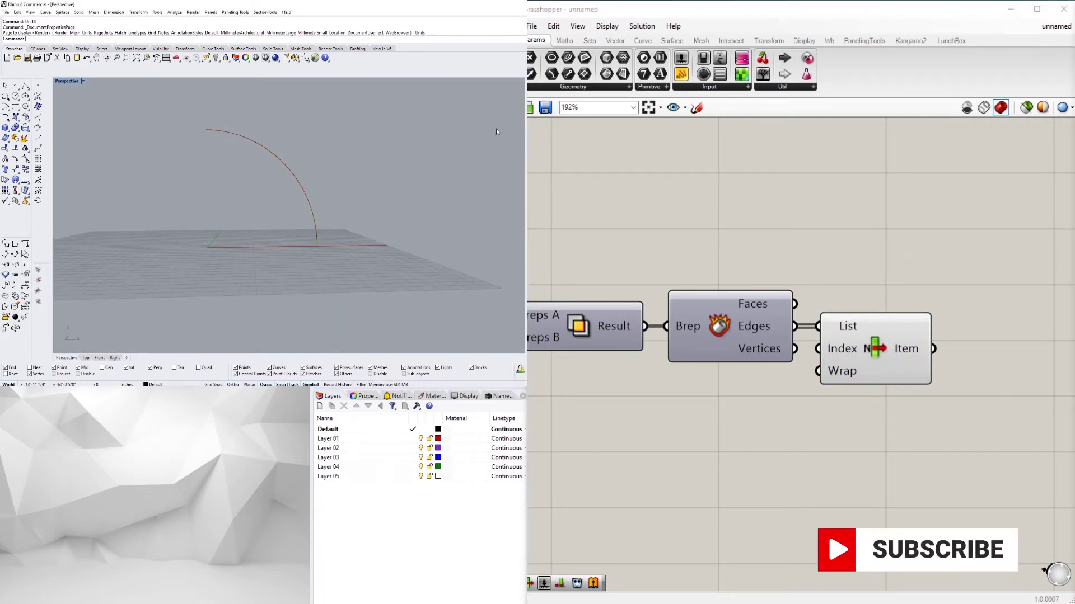
{"action": "left_click", "coordinate": [885, 336]}
Add an Offset Curve component and connect the List Item output to its Curve input.
{"action": "right_click_drag", "start_coordinate": [965, 304], "coordinate": [888, 293]}
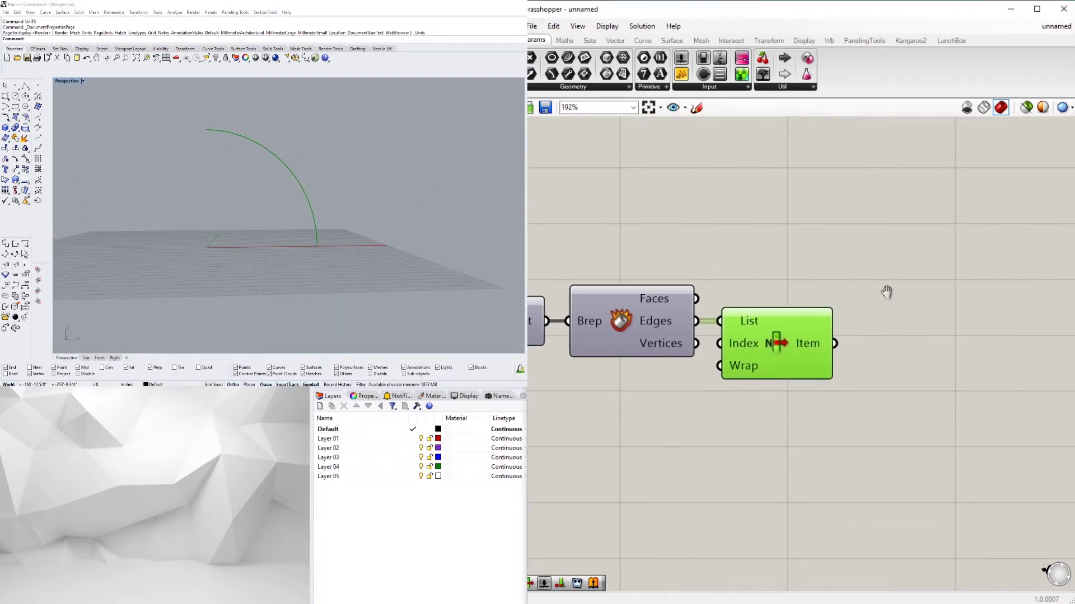
{"action": "double_click", "coordinate": [935, 331]}
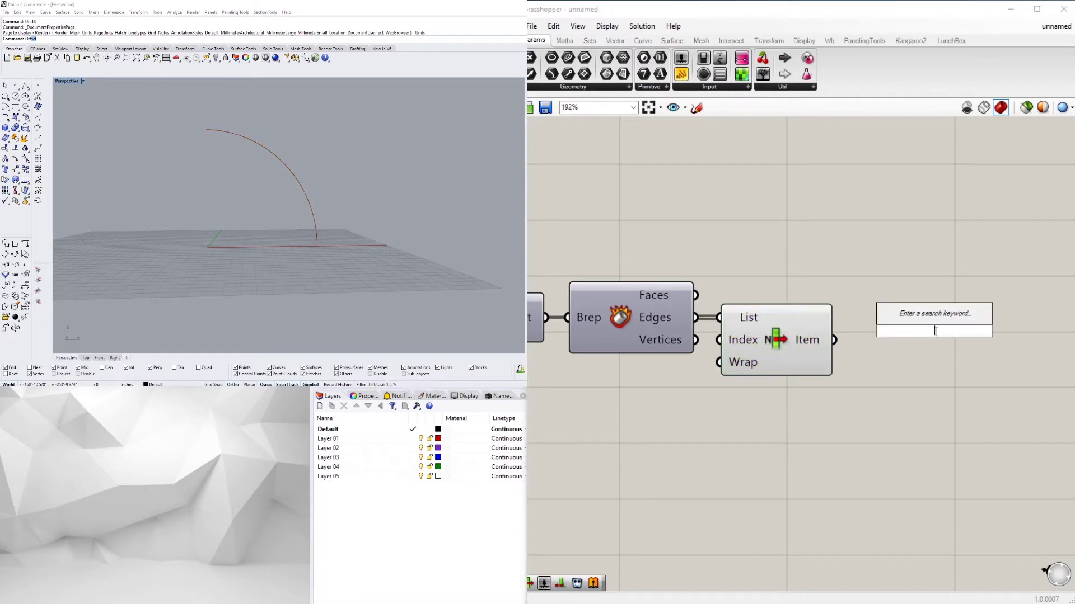
{"action": "type", "text": "OFF"}
{"action": "key", "text": "Return"}
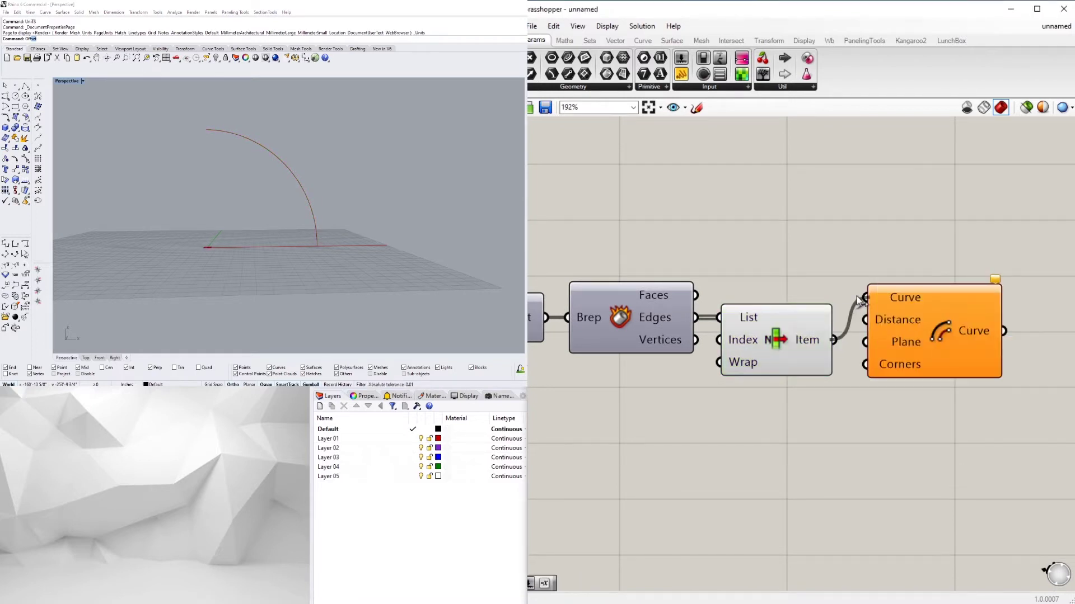
{"action": "left_click_drag", "start_coordinate": [857, 296], "coordinate": [862, 297]}
{"action": "left_click_drag", "start_coordinate": [908, 334], "coordinate": [971, 345]}
{"action": "scroll", "coordinate": [228, 115], "scroll_direction": "up", "scroll_amount": 7}
{"action": "left_click", "coordinate": [1000, 282]}
{"action": "right_click_drag", "start_coordinate": [1000, 282], "coordinate": [828, 238]}
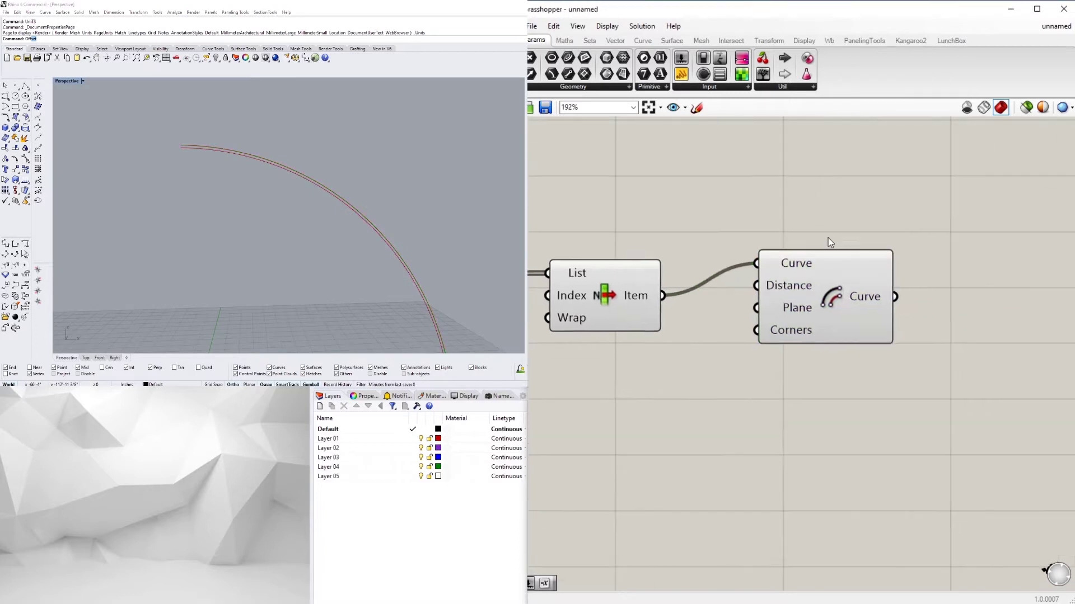
Add a number slider with the value 12 and connect it to the Distance input of Offset Curve.
{"action": "scroll", "coordinate": [828, 242], "scroll_direction": "down", "scroll_amount": 1}
{"action": "left_click_drag", "start_coordinate": [818, 285], "coordinate": [930, 221]}
{"action": "left_click", "coordinate": [744, 379]}
{"action": "right_click_drag", "start_coordinate": [647, 199], "coordinate": [716, 233]}
{"action": "double_click", "coordinate": [716, 234]}
{"action": "type", "text": "12"}
{"action": "key", "text": "Return"}
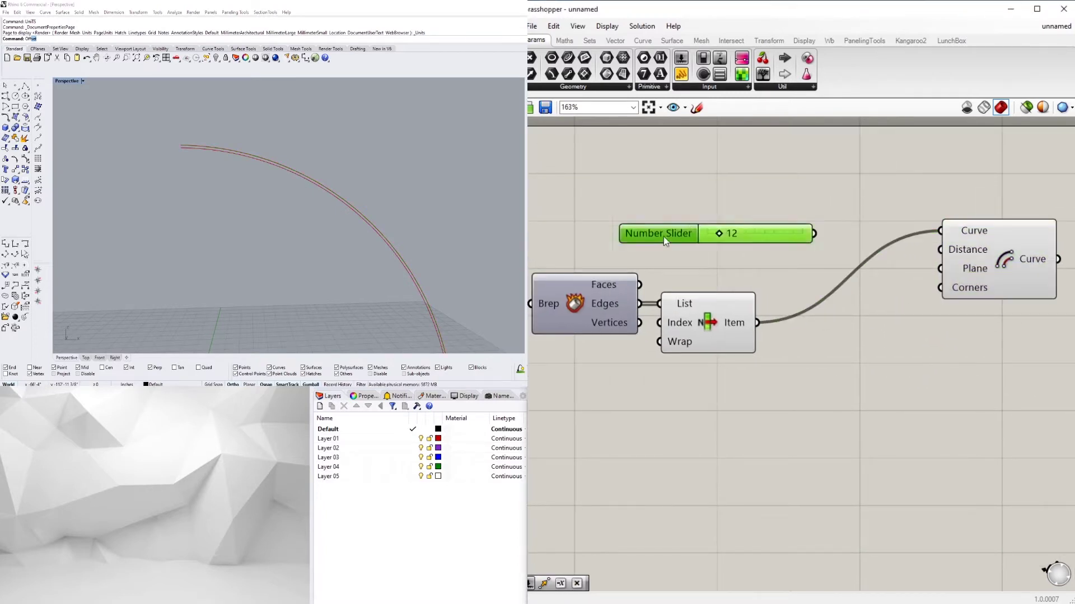
{"action": "left_click_drag", "start_coordinate": [663, 237], "coordinate": [625, 231]}
{"action": "left_click_drag", "start_coordinate": [950, 253], "coordinate": [952, 254]}
{"action": "scroll", "coordinate": [408, 186], "scroll_direction": "down", "scroll_amount": 5}
{"action": "right_click_drag", "start_coordinate": [407, 186], "coordinate": [370, 196]}
Arrange the Offset Curve component and the distance slider closer to the List Item component.
{"action": "left_click_drag", "start_coordinate": [990, 267], "coordinate": [968, 286]}
{"action": "left_click", "coordinate": [964, 360]}
{"action": "left_click_drag", "start_coordinate": [638, 227], "coordinate": [619, 227]}
{"action": "left_click", "coordinate": [811, 192]}
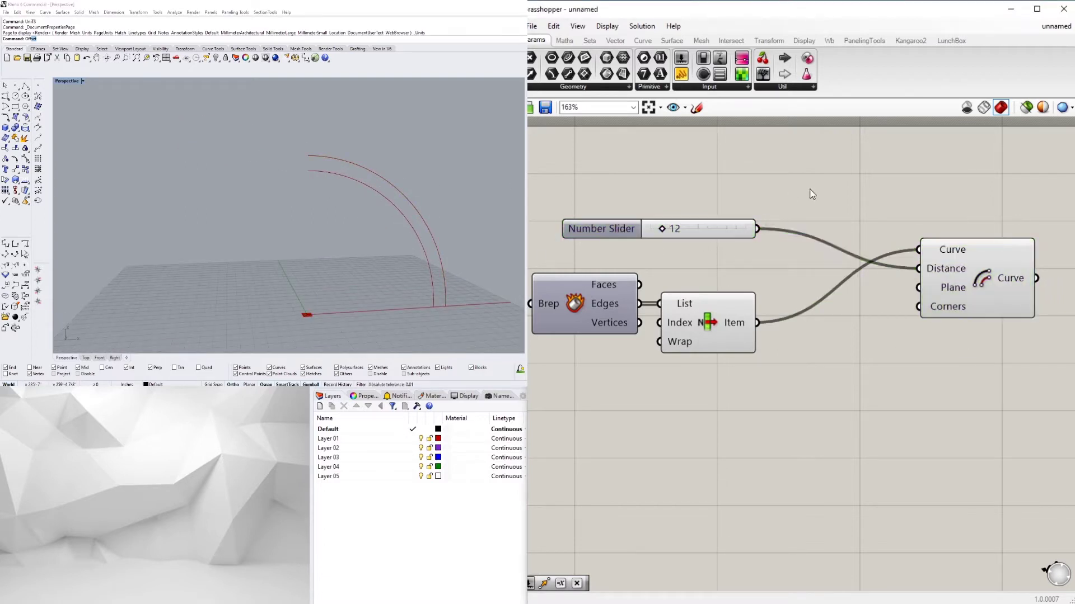
{"action": "left_click_drag", "start_coordinate": [1013, 296], "coordinate": [984, 346]}
{"action": "left_click", "coordinate": [922, 270]}
{"action": "right_click_drag", "start_coordinate": [922, 270], "coordinate": [928, 234]}
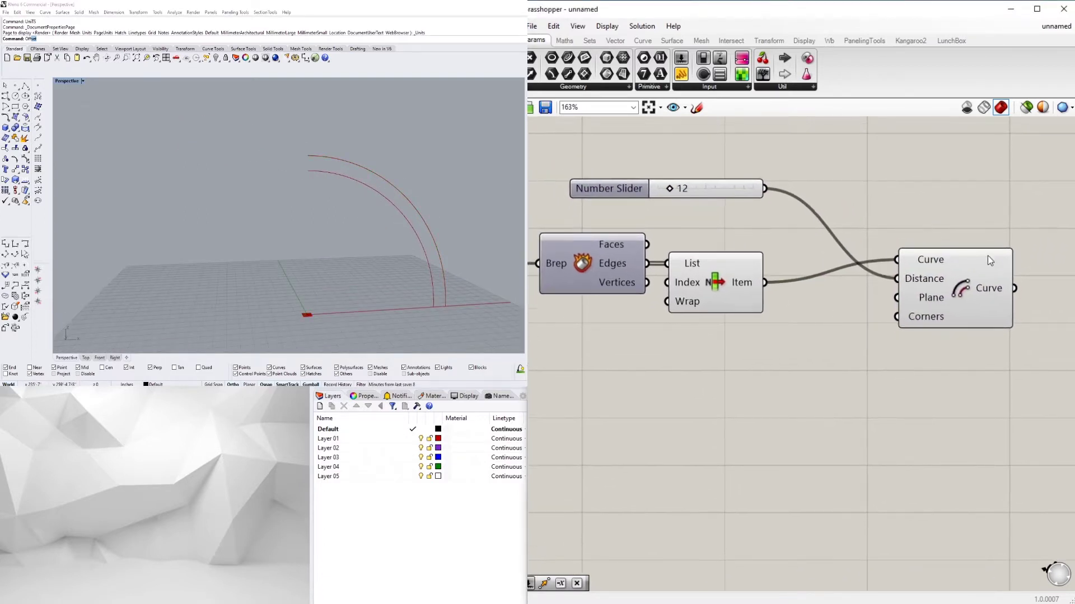
Add a Divide Curve component and connect the offset curve to it, keeping Offset Curve close to List Item.
{"action": "right_click_drag", "start_coordinate": [986, 259], "coordinate": [891, 277]}
{"action": "double_click", "coordinate": [915, 273]}
{"action": "type", "text": "Div"}
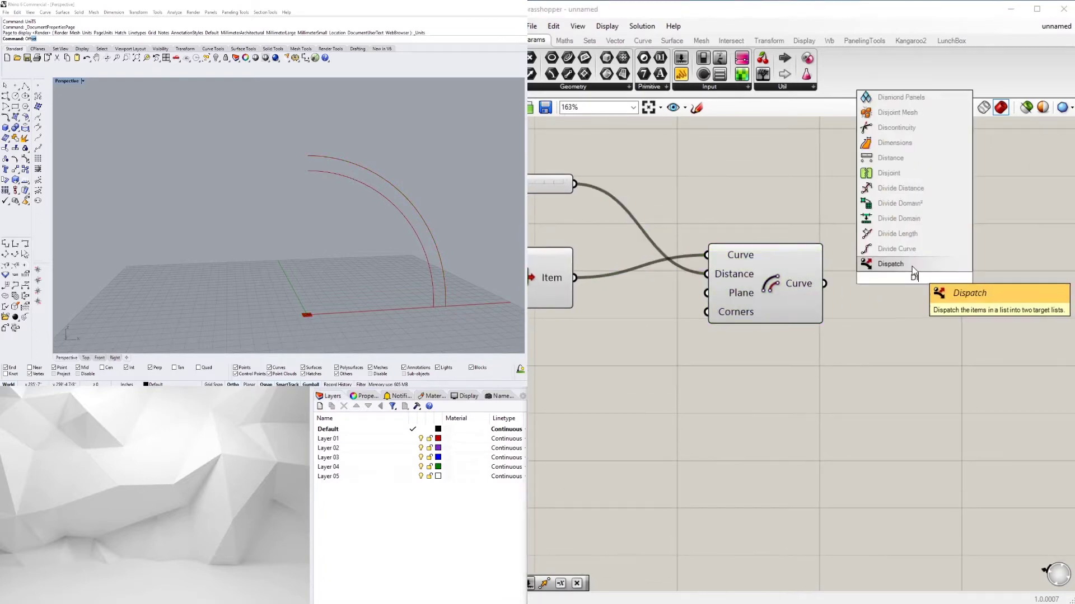
{"action": "left_click", "coordinate": [914, 250]}
{"action": "left_click_drag", "start_coordinate": [825, 284], "coordinate": [849, 259]}
{"action": "left_click_drag", "start_coordinate": [925, 285], "coordinate": [999, 230]}
{"action": "scroll", "coordinate": [978, 251], "scroll_direction": "down", "scroll_amount": 3}
{"action": "right_click_drag", "start_coordinate": [978, 252], "coordinate": [950, 285]}
{"action": "left_click_drag", "start_coordinate": [815, 309], "coordinate": [758, 281]}
{"action": "left_click", "coordinate": [802, 318]}
Group the offset distance slider and name the group STRUCTURE THICKNESS.
{"action": "scroll", "coordinate": [638, 242], "scroll_direction": "up", "scroll_amount": 2}
{"action": "right_click_drag", "start_coordinate": [594, 233], "coordinate": [650, 247]}
{"action": "left_click_drag", "start_coordinate": [648, 257], "coordinate": [630, 263]}
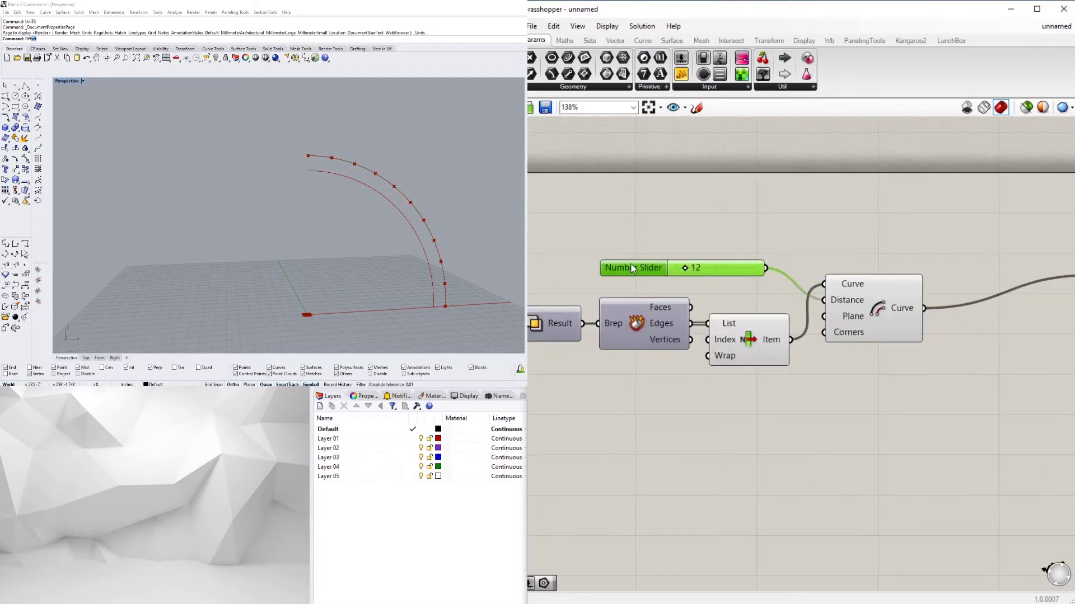
{"action": "key", "text": "ctrl+g"}
{"action": "right_click", "coordinate": [650, 263]}
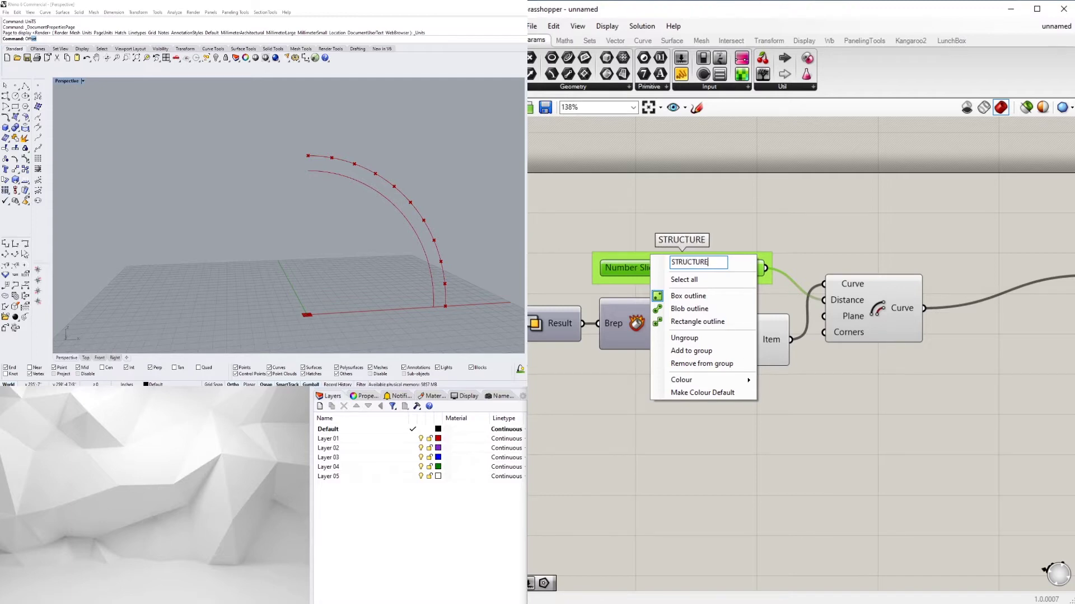
{"action": "left_click", "coordinate": [836, 217]}
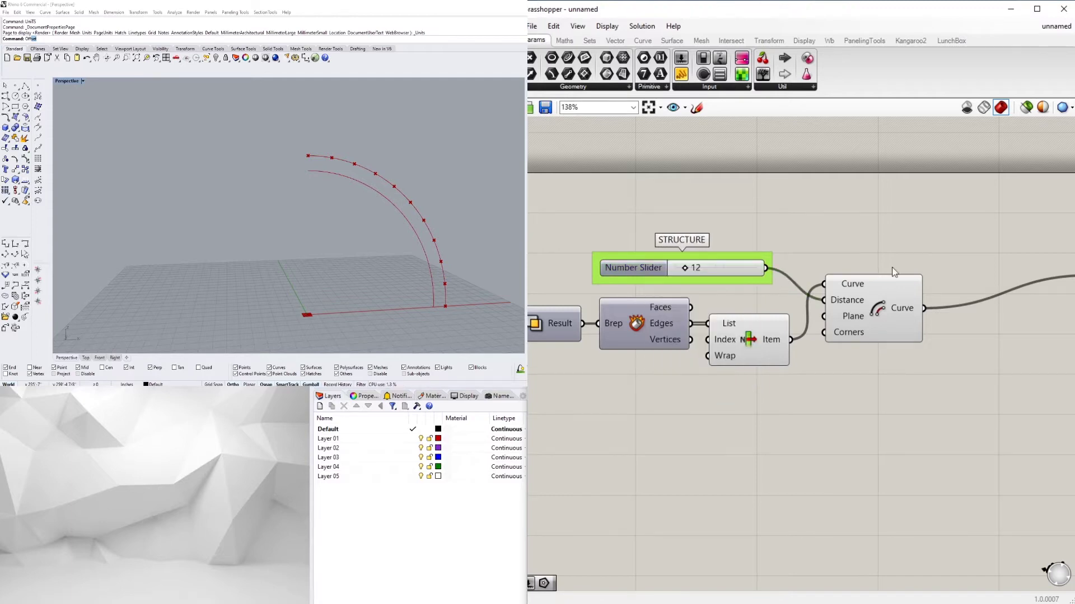
{"action": "right_click", "coordinate": [665, 254]}
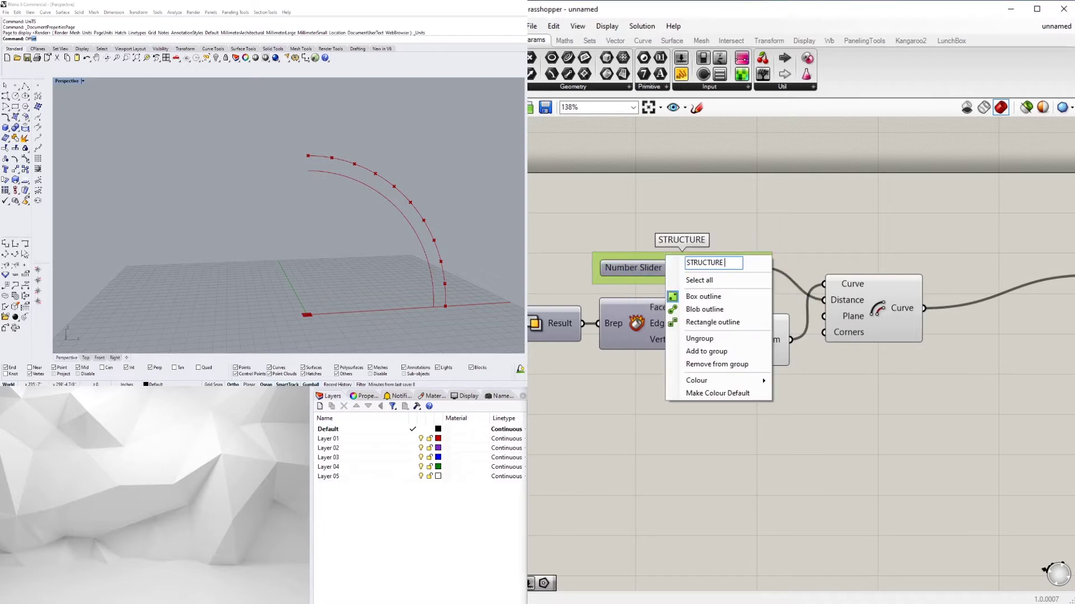
{"action": "left_click", "coordinate": [797, 220]}
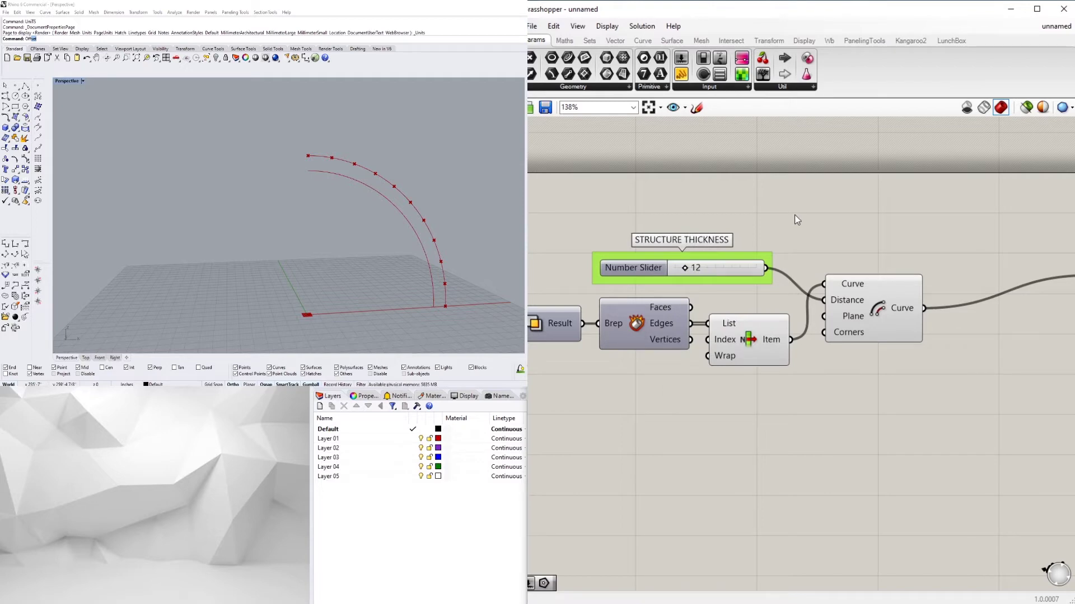
Duplicate the Divide Curve component below the original and connect the List Item edge curve to the copy's Curve input.
{"action": "scroll", "coordinate": [947, 363], "scroll_direction": "down", "scroll_amount": 4}
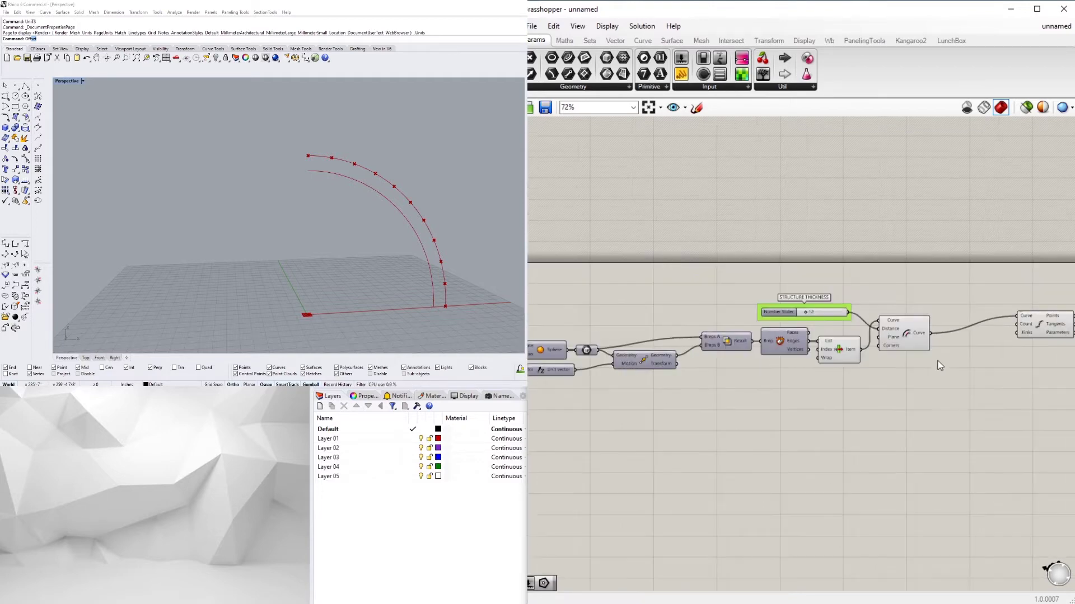
{"action": "right_click_drag", "start_coordinate": [939, 373], "coordinate": [890, 392]}
{"action": "scroll", "coordinate": [891, 391], "scroll_direction": "up", "scroll_amount": 2}
{"action": "left_click_drag", "start_coordinate": [1028, 307], "coordinate": [932, 406]}
{"action": "left_click", "coordinate": [740, 342]}
{"action": "left_click", "coordinate": [954, 385]}
{"action": "scroll", "coordinate": [946, 372], "scroll_direction": "up", "scroll_amount": 1}
{"action": "left_click", "coordinate": [788, 364]}
{"action": "left_click_drag", "start_coordinate": [747, 346], "coordinate": [824, 380]}
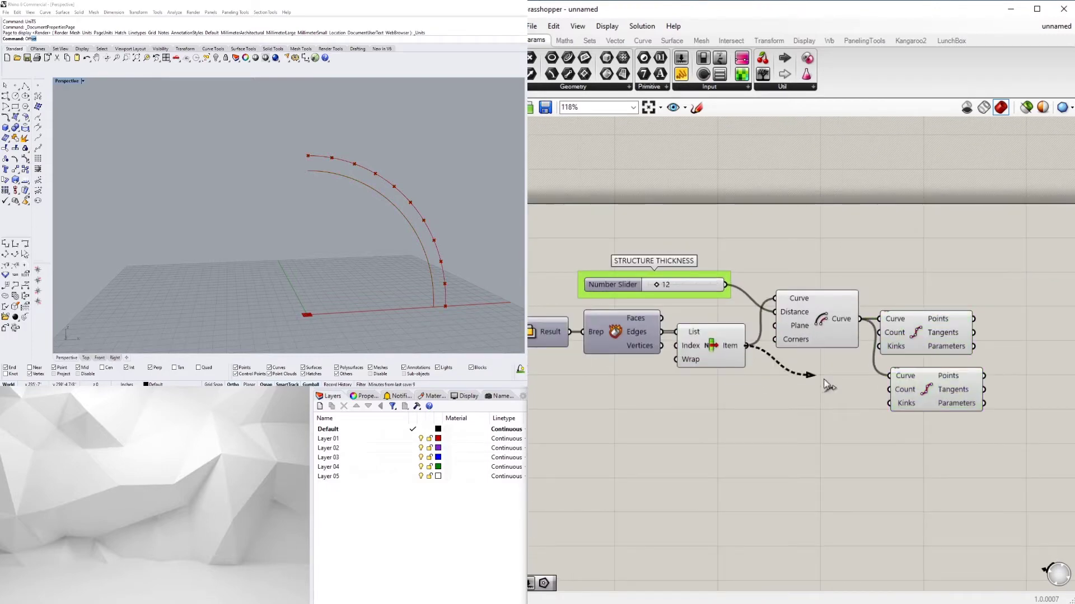
Add a Line component, connecting the offset curve's division points to Start Point and the edge curve's division points to End Point.
{"action": "right_click_drag", "start_coordinate": [961, 442], "coordinate": [873, 452]}
{"action": "double_click", "coordinate": [995, 368]}
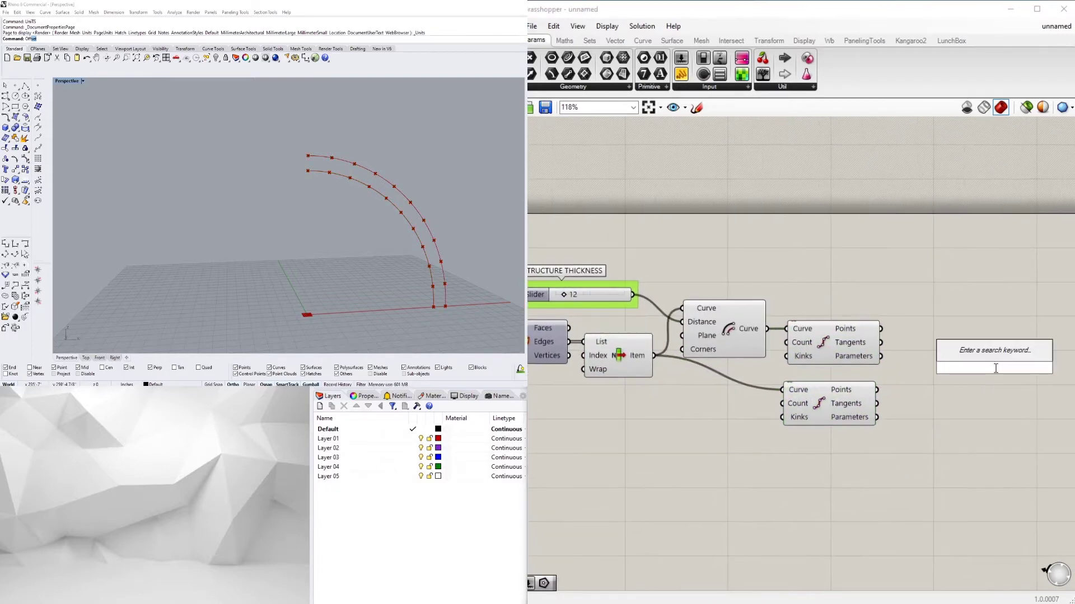
{"action": "type", "text": "li"}
{"action": "left_click", "coordinate": [961, 263]}
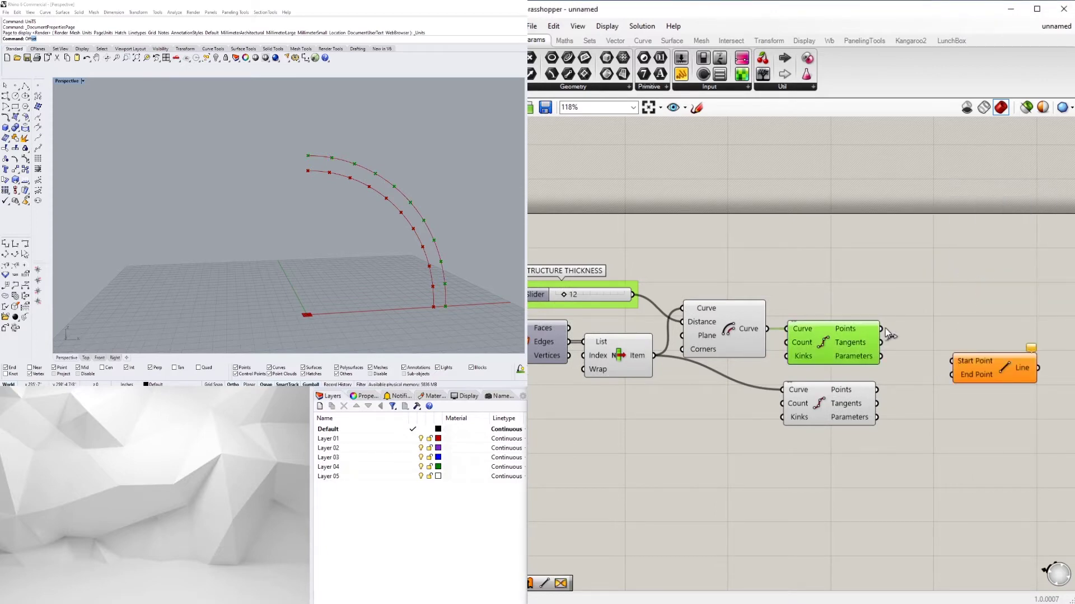
{"action": "left_click_drag", "start_coordinate": [879, 390], "coordinate": [962, 363]}
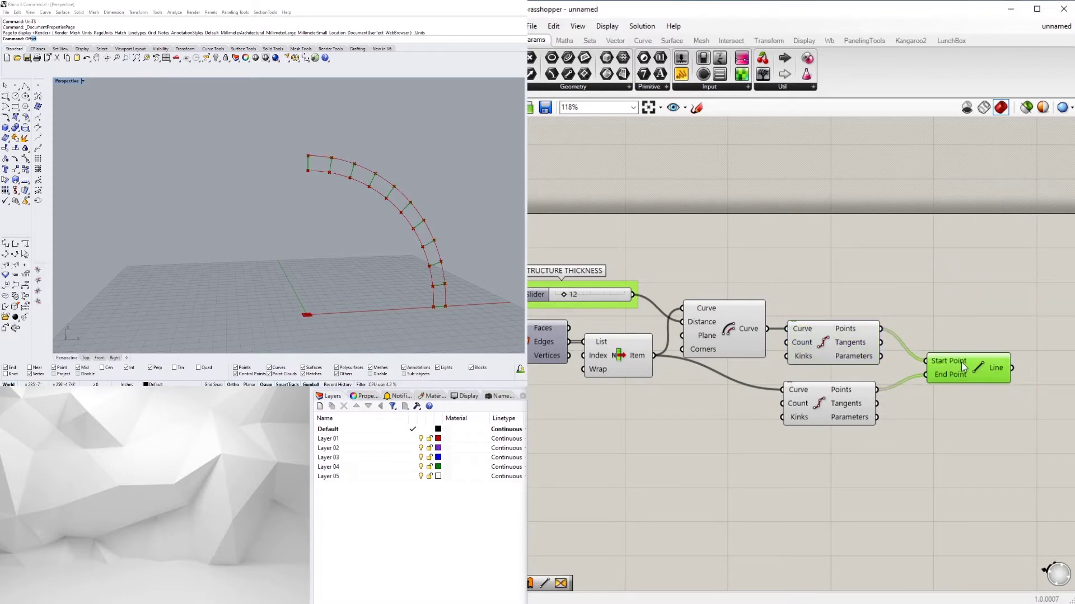
{"action": "right_click_drag", "start_coordinate": [372, 182], "coordinate": [334, 195]}
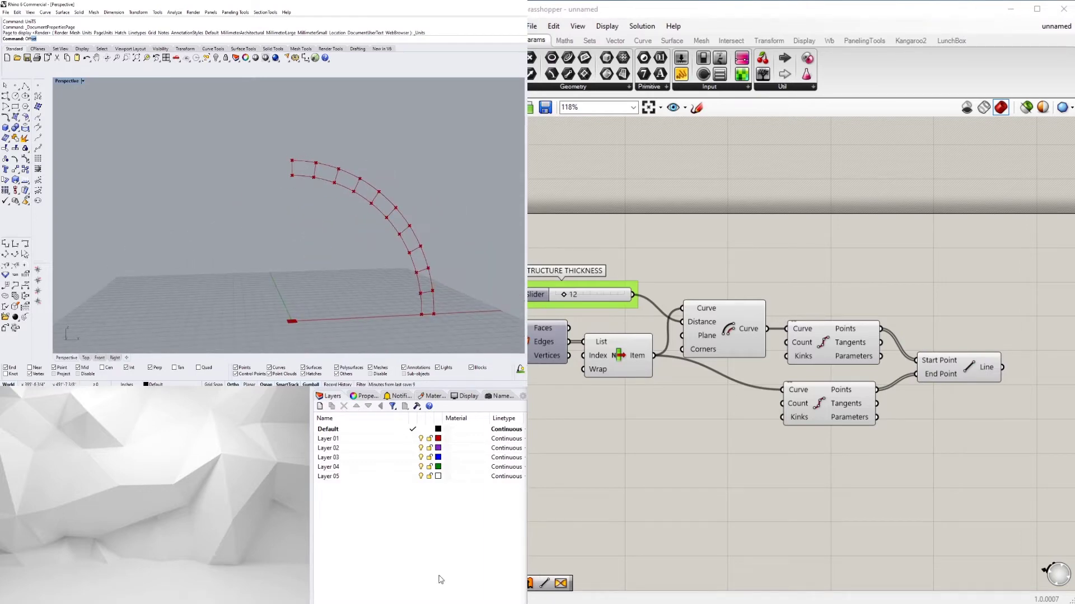
{"action": "left_click", "coordinate": [869, 302]}
Add a Loft component and connect both the List Item edge curve and the offset curve to its Curves input.
{"action": "right_click_drag", "start_coordinate": [580, 360], "coordinate": [708, 372]}
{"action": "right_click_drag", "start_coordinate": [1070, 464], "coordinate": [985, 435]}
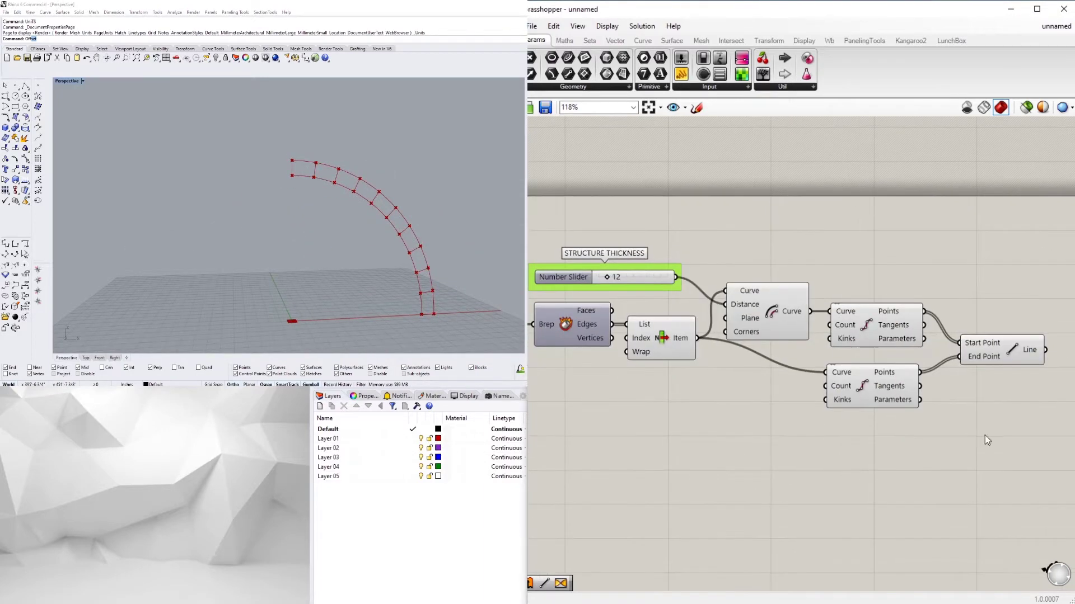
{"action": "scroll", "coordinate": [966, 359], "scroll_direction": "down", "scroll_amount": 2}
{"action": "right_click_drag", "start_coordinate": [739, 410], "coordinate": [902, 407]}
{"action": "double_click", "coordinate": [936, 499]}
{"action": "type", "text": "loft"}
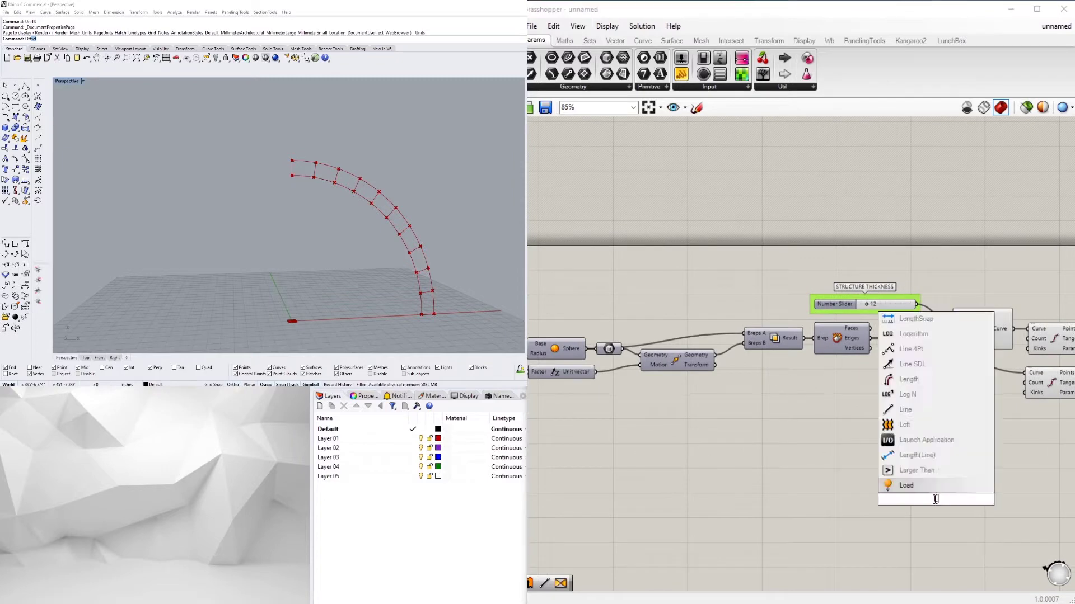
{"action": "left_click", "coordinate": [911, 474]}
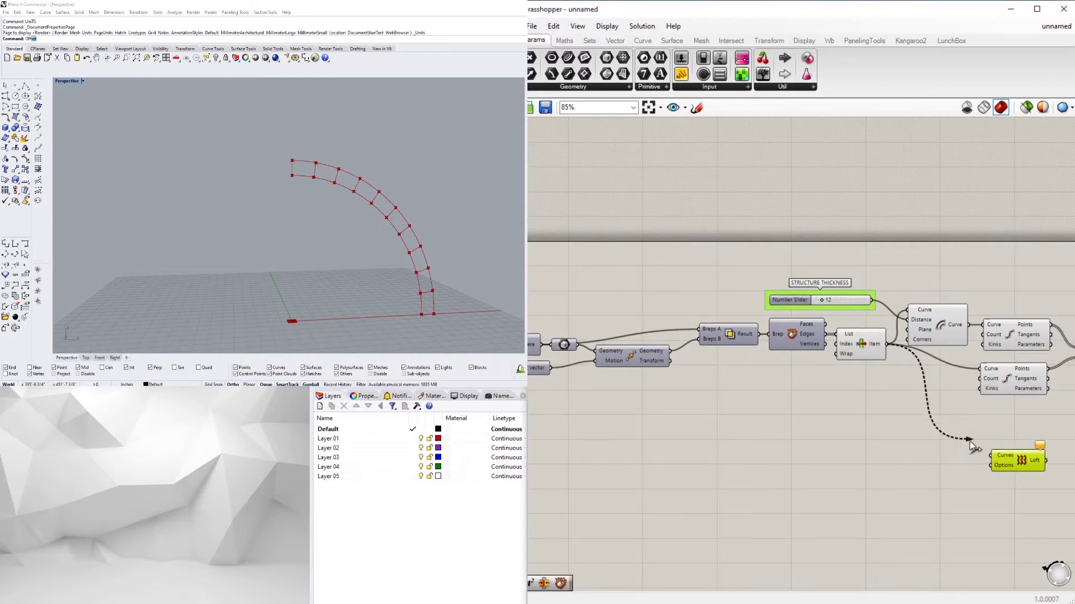
{"action": "scroll", "coordinate": [991, 448], "scroll_direction": "up", "scroll_amount": 2}
{"action": "right_click_drag", "start_coordinate": [997, 455], "coordinate": [921, 432]}
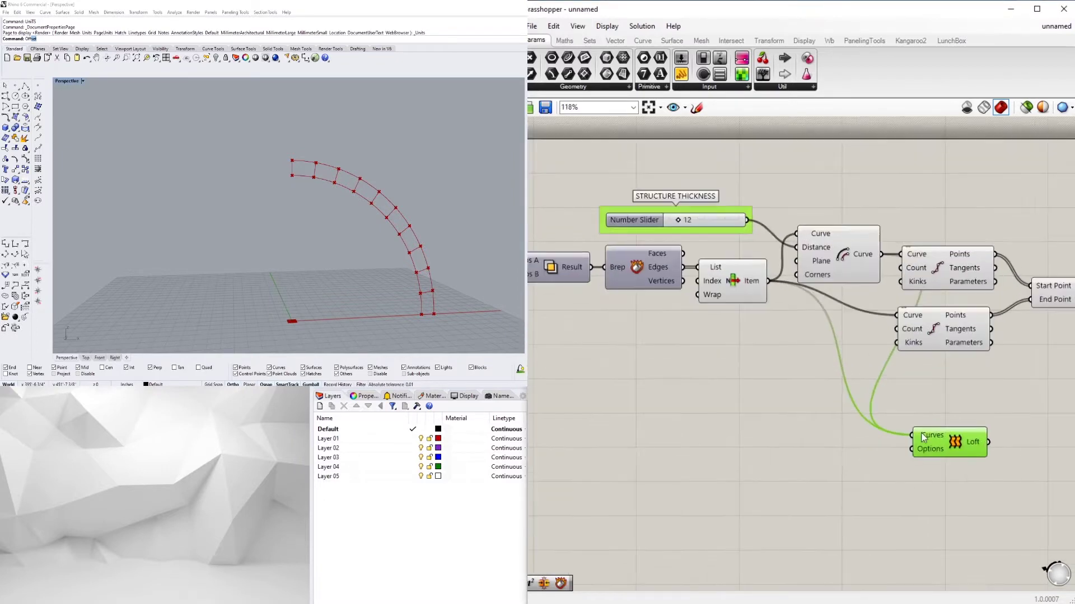
Flatten the Loft's Curves input and place the Loft component just below the Line component.
{"action": "right_click", "coordinate": [923, 433]}
{"action": "left_click", "coordinate": [950, 459]}
{"action": "left_click", "coordinate": [978, 407]}
{"action": "right_click_drag", "start_coordinate": [978, 407], "coordinate": [933, 440]}
{"action": "left_click_drag", "start_coordinate": [912, 462], "coordinate": [1034, 361]}
{"action": "left_click", "coordinate": [989, 451]}
{"action": "right_click_drag", "start_coordinate": [989, 451], "coordinate": [812, 483]}
Add a Split Brep Multiple component, connecting the loft to Brep and the lines to Cutters.
{"action": "double_click", "coordinate": [963, 377]}
{"action": "type", "text": "SPL"}
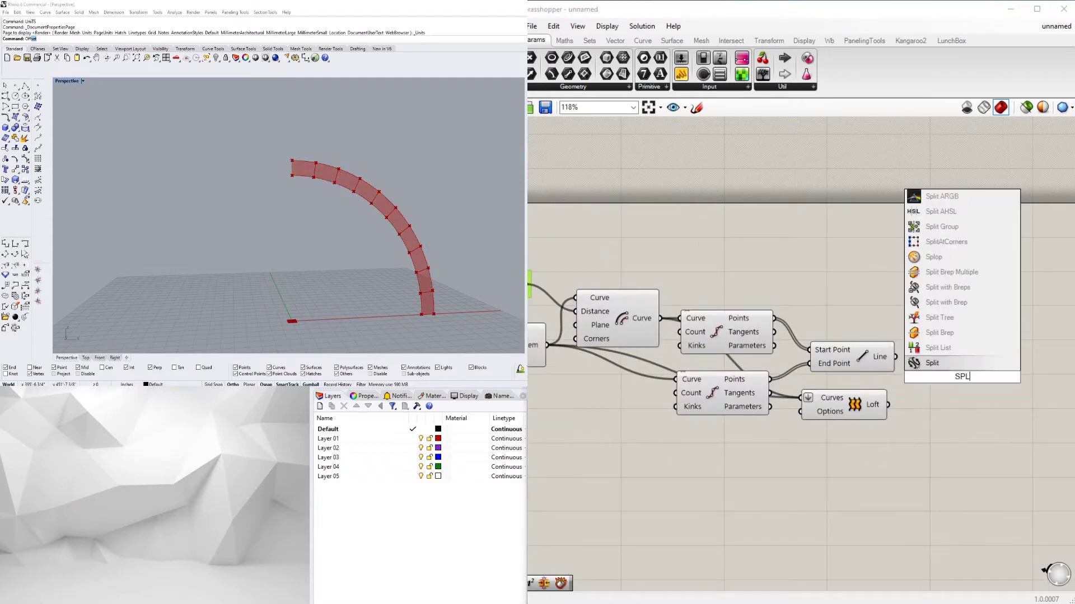
{"action": "left_click", "coordinate": [956, 273]}
{"action": "scroll", "coordinate": [931, 356], "scroll_direction": "up", "scroll_amount": 3}
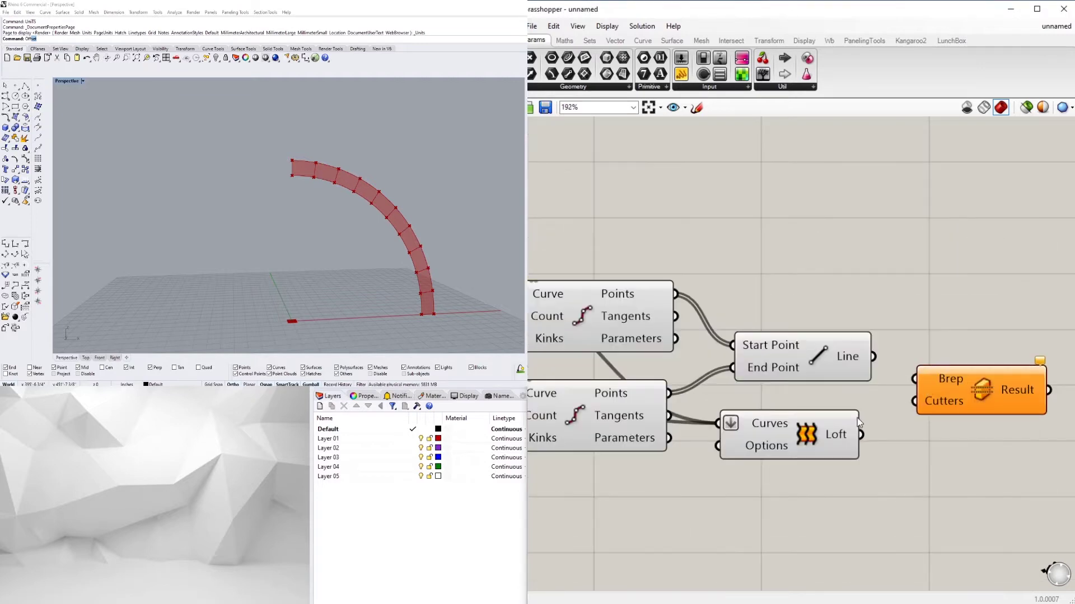
{"action": "left_click", "coordinate": [857, 431]}
{"action": "left_click_drag", "start_coordinate": [861, 431], "coordinate": [914, 379]}
{"action": "left_click_drag", "start_coordinate": [970, 395], "coordinate": [1011, 344]}
{"action": "left_click_drag", "start_coordinate": [874, 357], "coordinate": [955, 349]}
{"action": "left_click", "coordinate": [988, 386]}
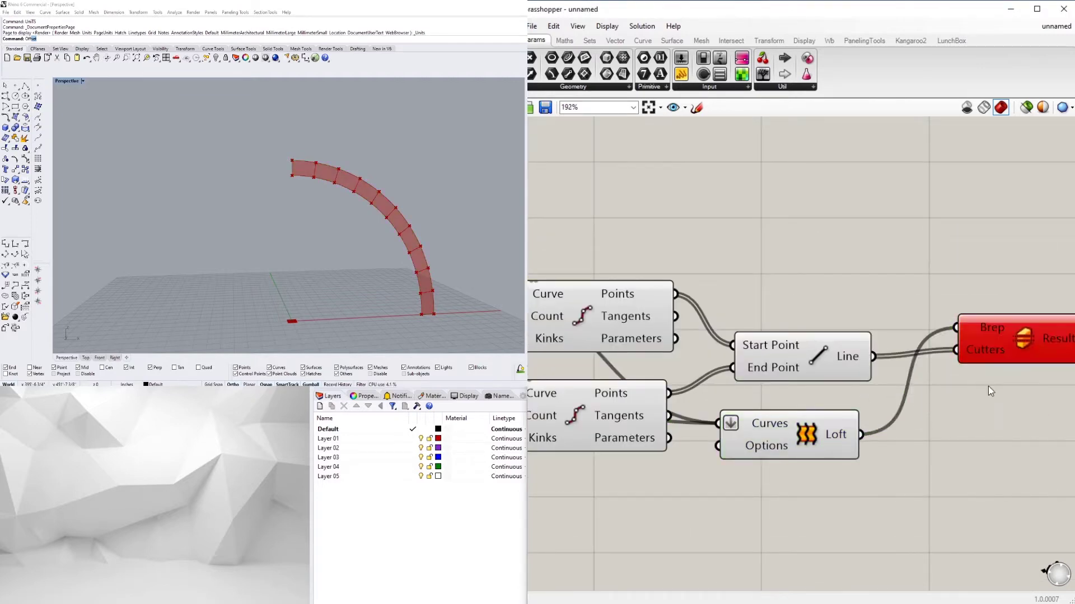
Try flattening and grafting the Brep and Cutters inputs of Split Brep Multiple, and delete the component.
{"action": "right_click", "coordinate": [980, 351]}
{"action": "left_click", "coordinate": [1013, 440]}
{"action": "right_click", "coordinate": [983, 331]}
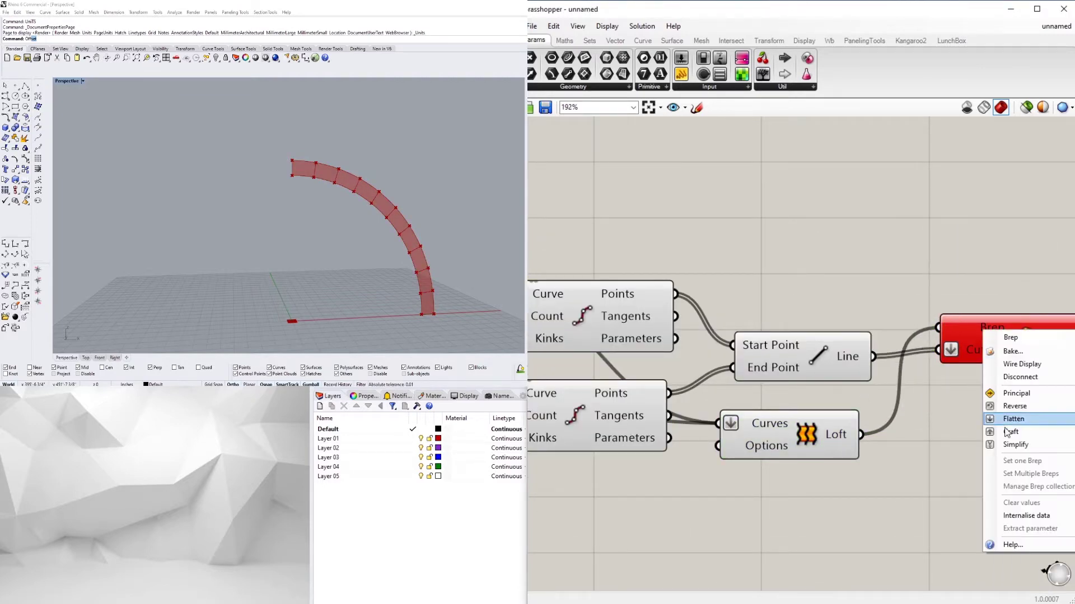
{"action": "left_click", "coordinate": [1015, 424]}
{"action": "right_click", "coordinate": [951, 327]}
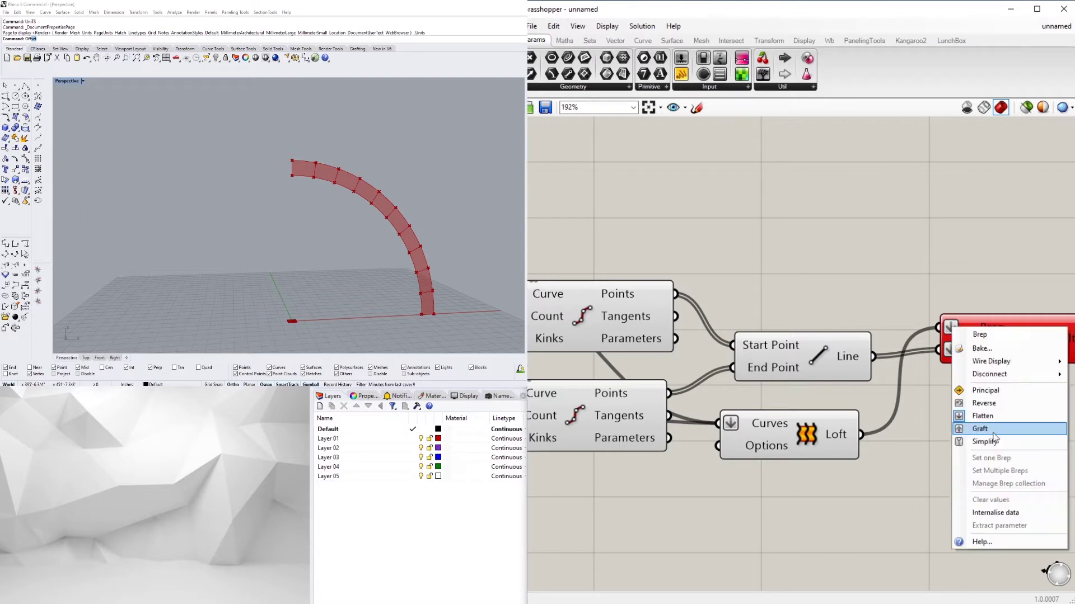
{"action": "left_click", "coordinate": [989, 428]}
{"action": "right_click", "coordinate": [952, 348]}
{"action": "left_click", "coordinate": [991, 347]}
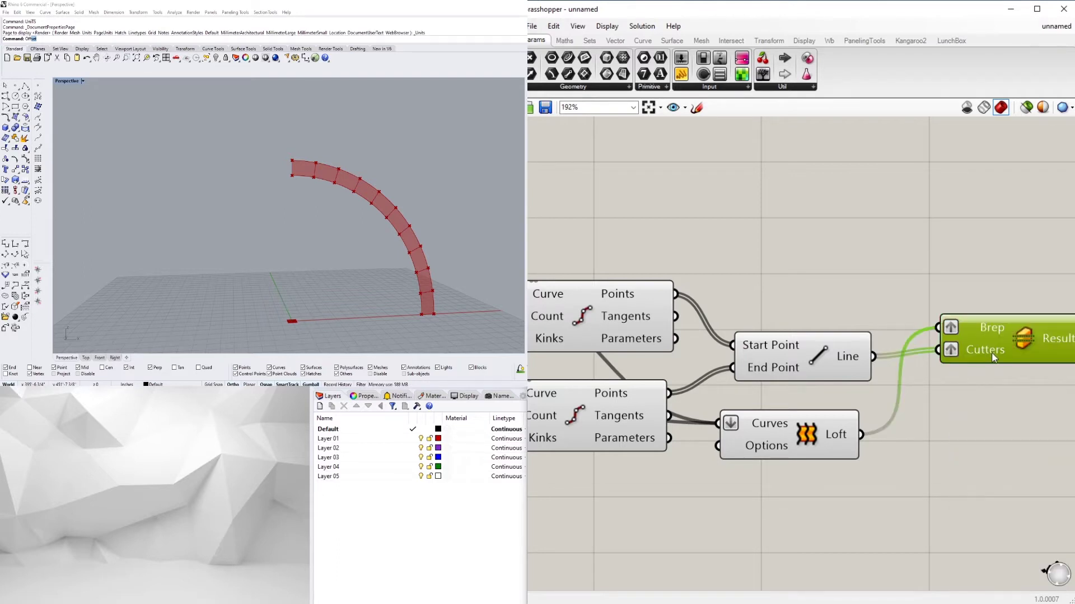
{"action": "key", "text": "Delete"}
Try to split the loft with the lines using Split Brep with both inputs flattened, and delete the component.
{"action": "double_click", "coordinate": [991, 352]}
{"action": "type", "text": "SPL"}
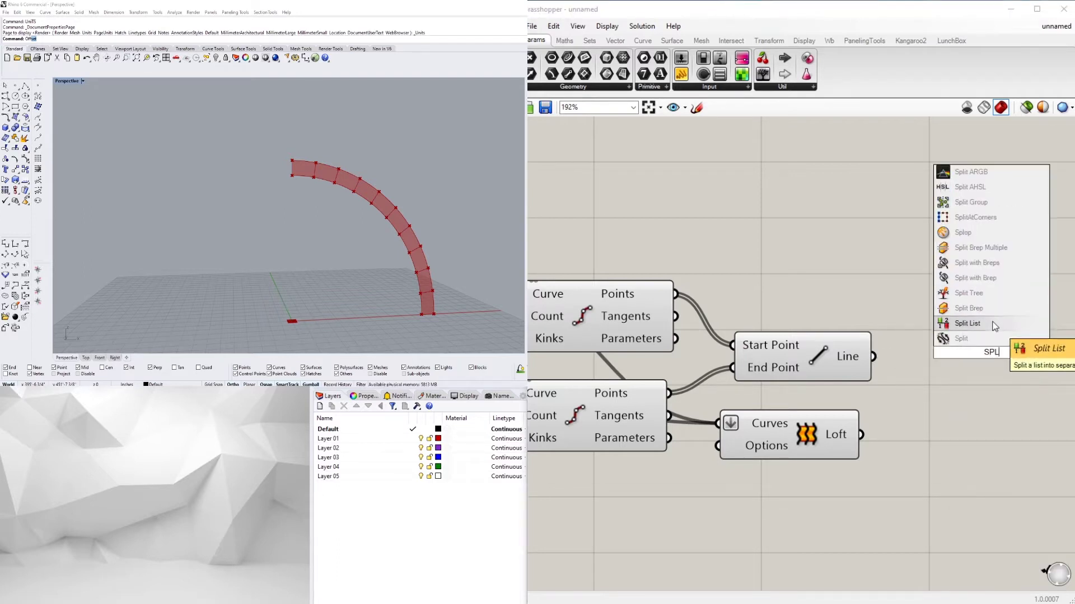
{"action": "left_click", "coordinate": [977, 309]}
{"action": "left_click_drag", "start_coordinate": [917, 369], "coordinate": [919, 367]}
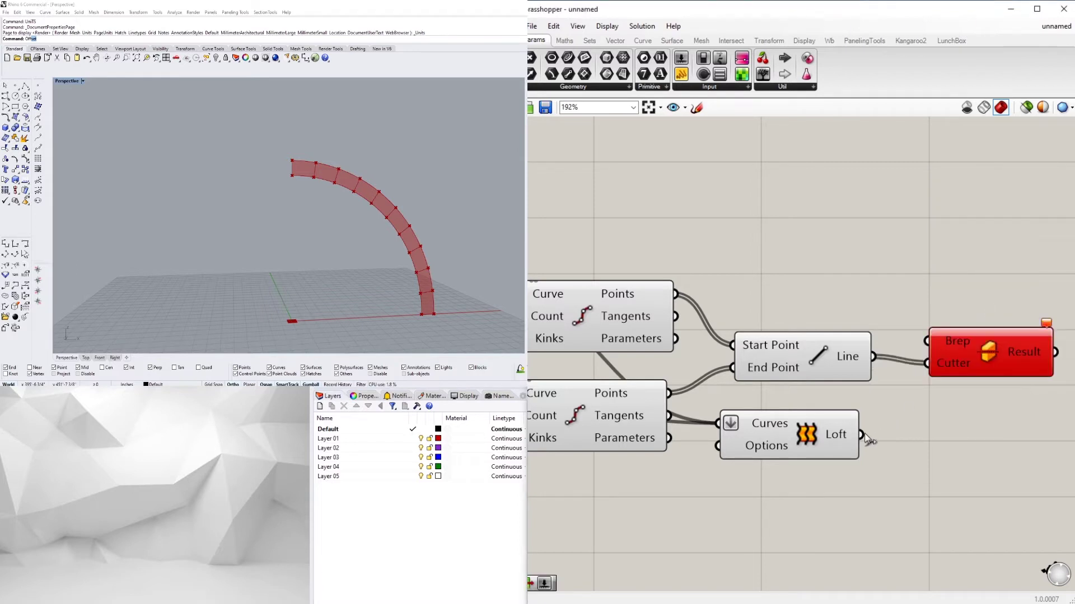
{"action": "left_click_drag", "start_coordinate": [862, 436], "coordinate": [926, 342]}
{"action": "left_click_drag", "start_coordinate": [977, 363], "coordinate": [979, 385]}
{"action": "right_click", "coordinate": [950, 363]}
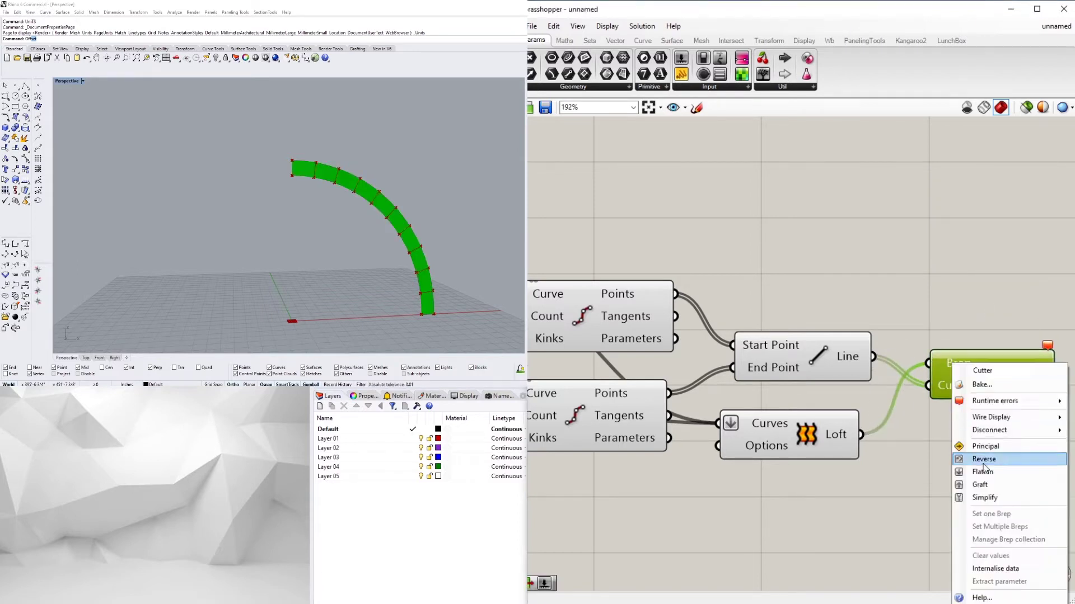
{"action": "left_click", "coordinate": [985, 463]}
{"action": "right_click", "coordinate": [948, 385]}
{"action": "left_click", "coordinate": [985, 470]}
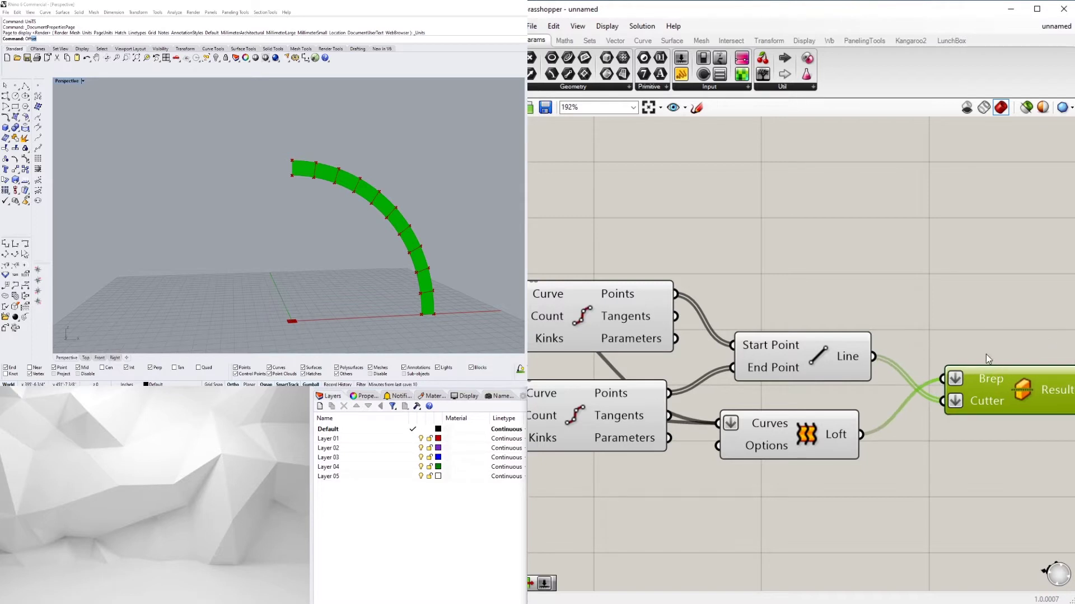
{"action": "key", "text": "Delete"}
Add a Surface Split component, connecting the loft to Surface and the lines to Curves.
{"action": "left_click", "coordinate": [730, 41]}
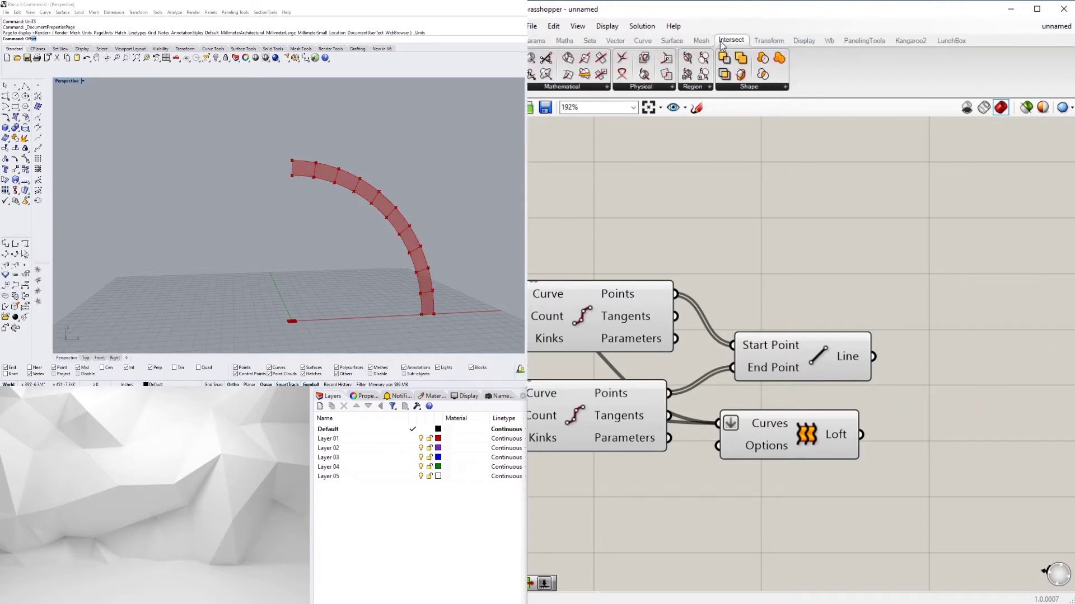
{"action": "left_click", "coordinate": [647, 87]}
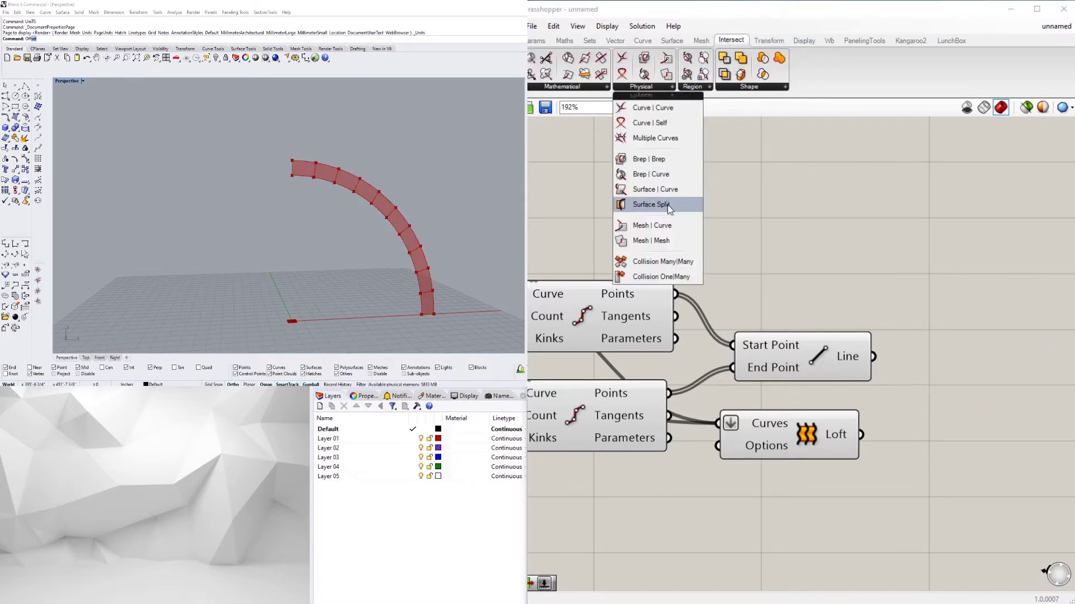
{"action": "left_click_drag", "start_coordinate": [647, 204], "coordinate": [895, 430]}
{"action": "left_click_drag", "start_coordinate": [873, 356], "coordinate": [923, 412]}
{"action": "left_click_drag", "start_coordinate": [962, 388], "coordinate": [958, 367]}
Turn off the preview of the Line and Loft components and check the Surface Split fragments.
{"action": "left_click_drag", "start_coordinate": [832, 496], "coordinate": [787, 296]}
{"action": "middle_click", "coordinate": [785, 290]}
{"action": "left_click", "coordinate": [821, 252]}
{"action": "left_click", "coordinate": [897, 268]}
{"action": "scroll", "coordinate": [891, 266], "scroll_direction": "down", "scroll_amount": 2}
{"action": "left_click", "coordinate": [972, 365]}
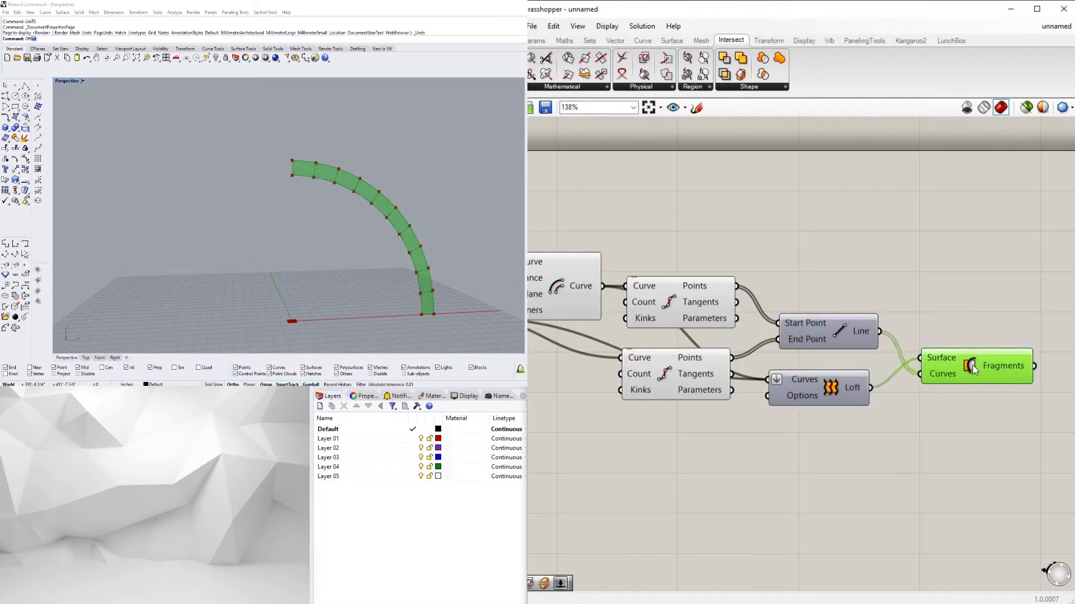
{"action": "left_click", "coordinate": [985, 395]}
{"action": "right_click_drag", "start_coordinate": [986, 391], "coordinate": [878, 375]}
{"action": "left_click", "coordinate": [884, 358]}
{"action": "left_click", "coordinate": [994, 365]}
Add an Offset Curve component beside Surface Split and connect Fragments to both its Curve and Plane inputs.
{"action": "double_click", "coordinate": [995, 355]}
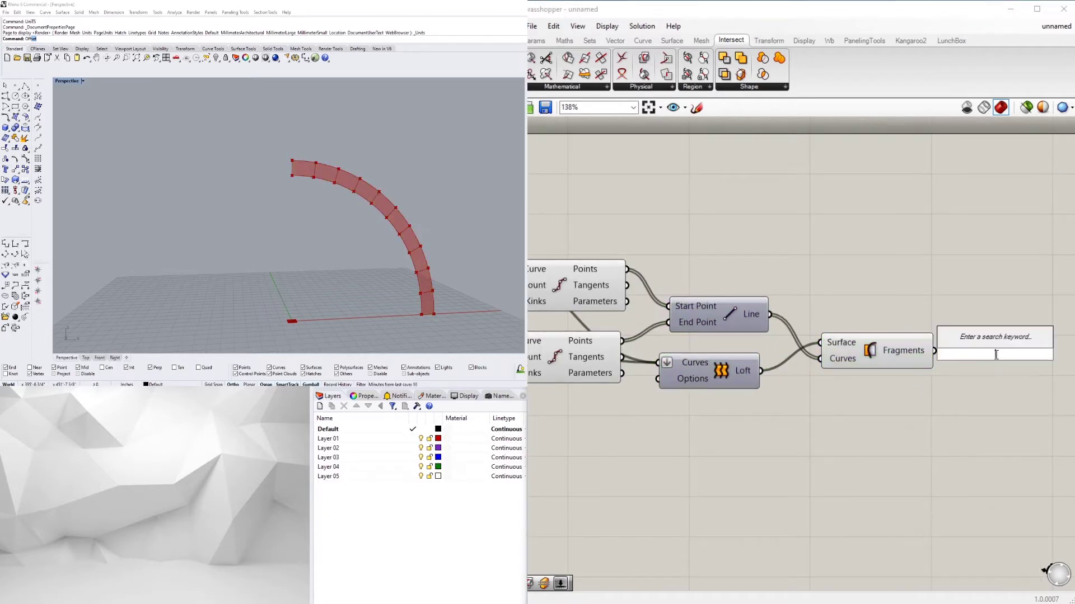
{"action": "double_click", "coordinate": [1014, 342]}
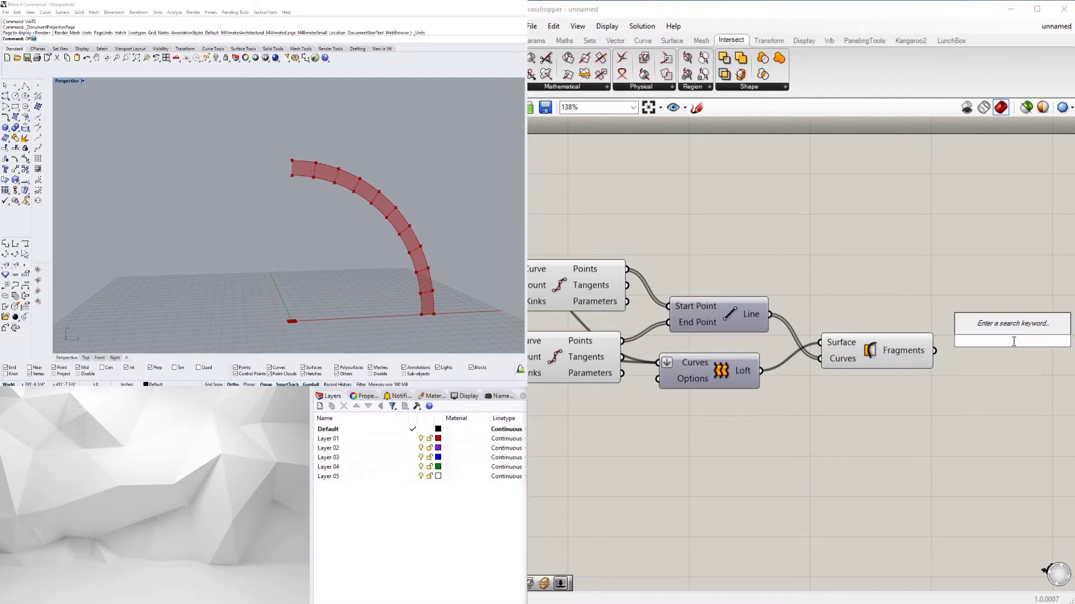
{"action": "type", "text": "off"}
{"action": "left_click", "coordinate": [996, 330]}
{"action": "right_click_drag", "start_coordinate": [1004, 354], "coordinate": [961, 347]}
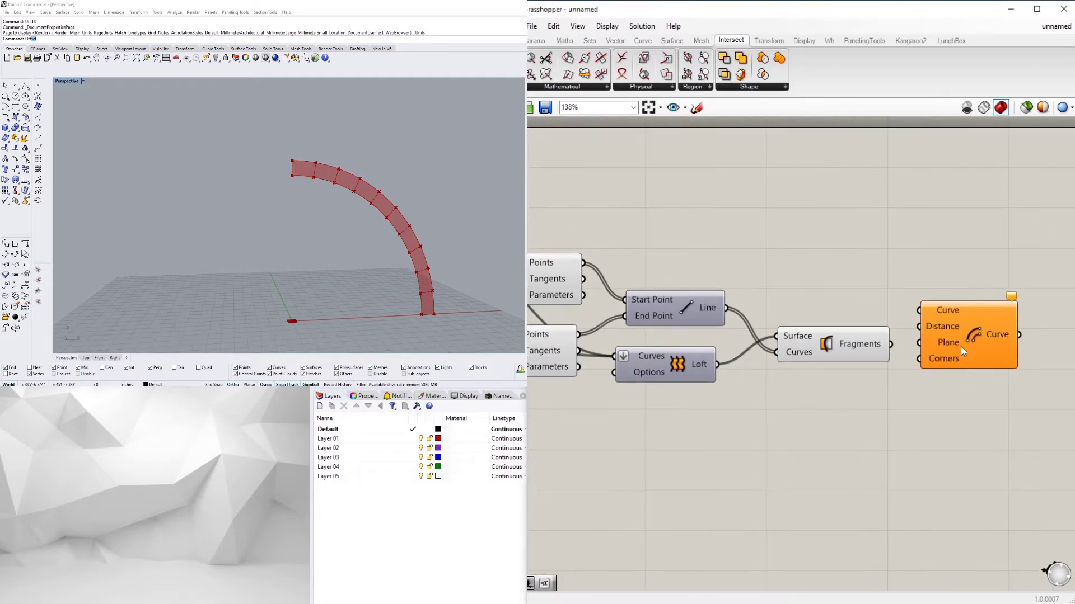
{"action": "left_click_drag", "start_coordinate": [961, 347], "coordinate": [997, 376]}
{"action": "left_click", "coordinate": [915, 354]}
{"action": "scroll", "coordinate": [916, 358], "scroll_direction": "up", "scroll_amount": 2}
{"action": "left_click_drag", "start_coordinate": [889, 344], "coordinate": [949, 385]}
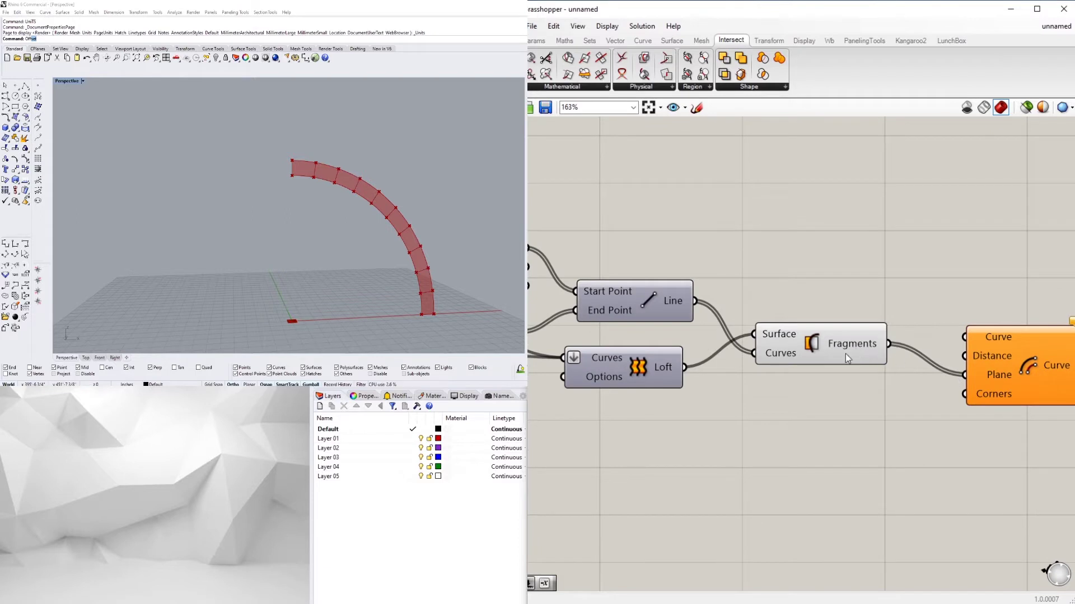
{"action": "right_click", "coordinate": [866, 340]}
{"action": "left_click", "coordinate": [892, 403]}
{"action": "scroll", "coordinate": [1010, 345], "scroll_direction": "up", "scroll_amount": 2}
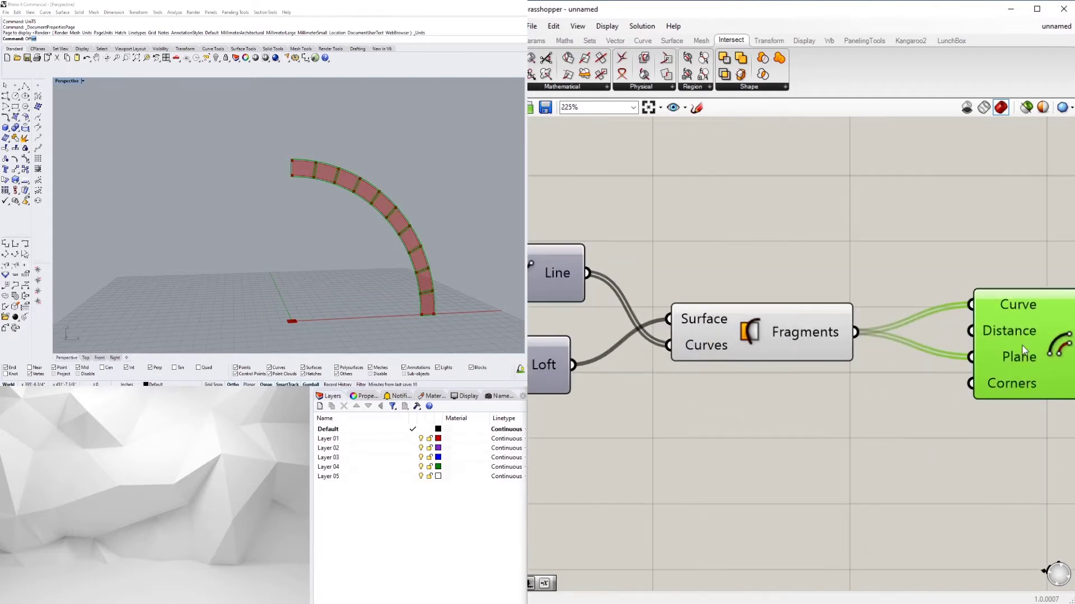
Create a number slider set to 2, group it under the name FRAME, and connect it to Offset Curve's Distance.
{"action": "double_click", "coordinate": [741, 235]}
{"action": "type", "text": "2"}
{"action": "key", "text": "Return"}
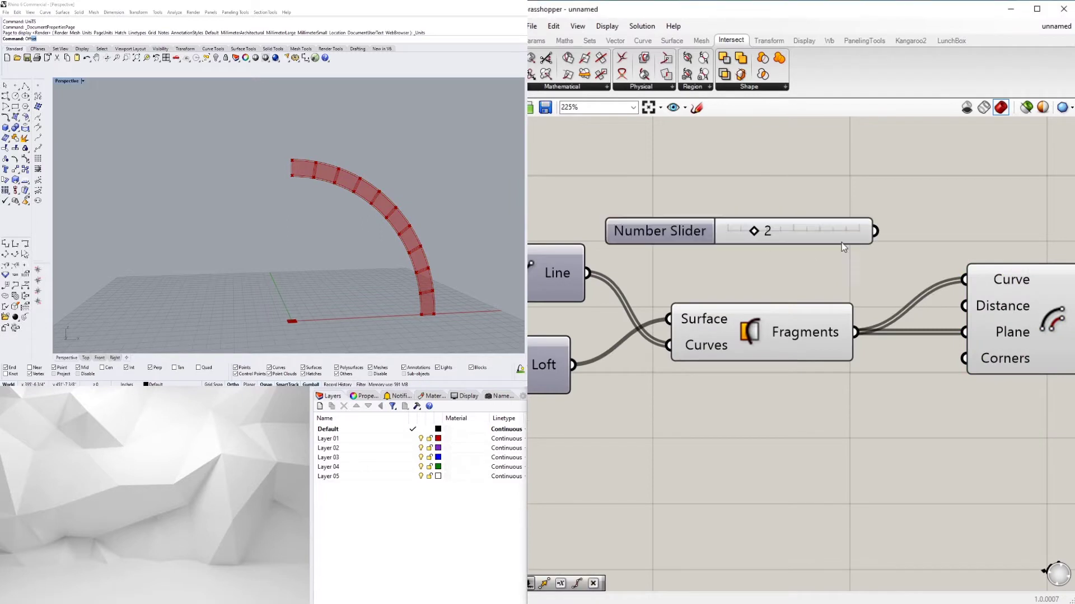
{"action": "left_click_drag", "start_coordinate": [671, 224], "coordinate": [638, 209]}
{"action": "key", "text": "ctrl+g"}
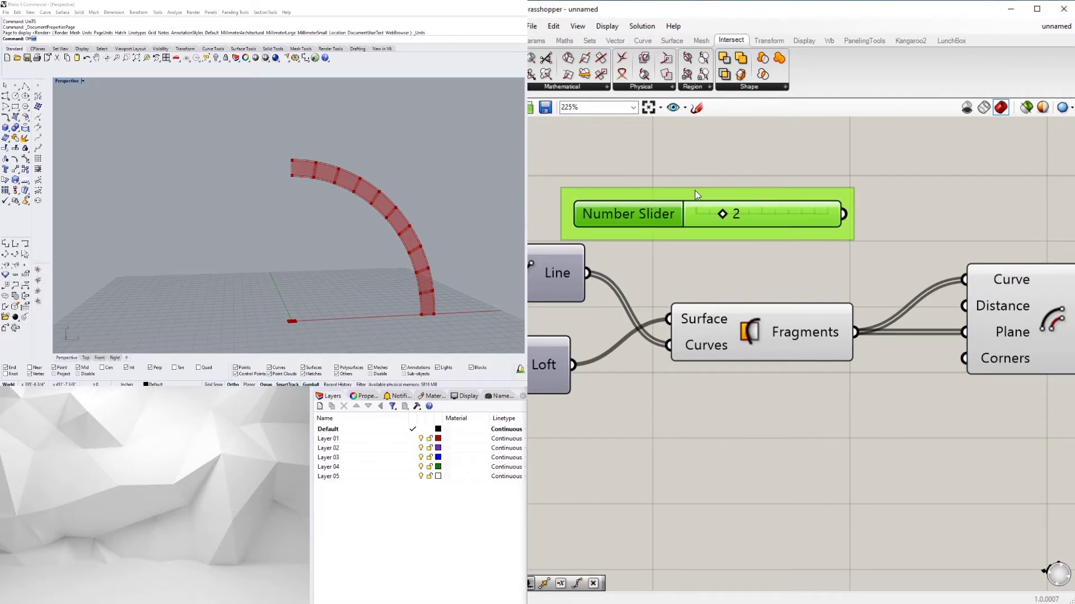
{"action": "right_click", "coordinate": [694, 190]}
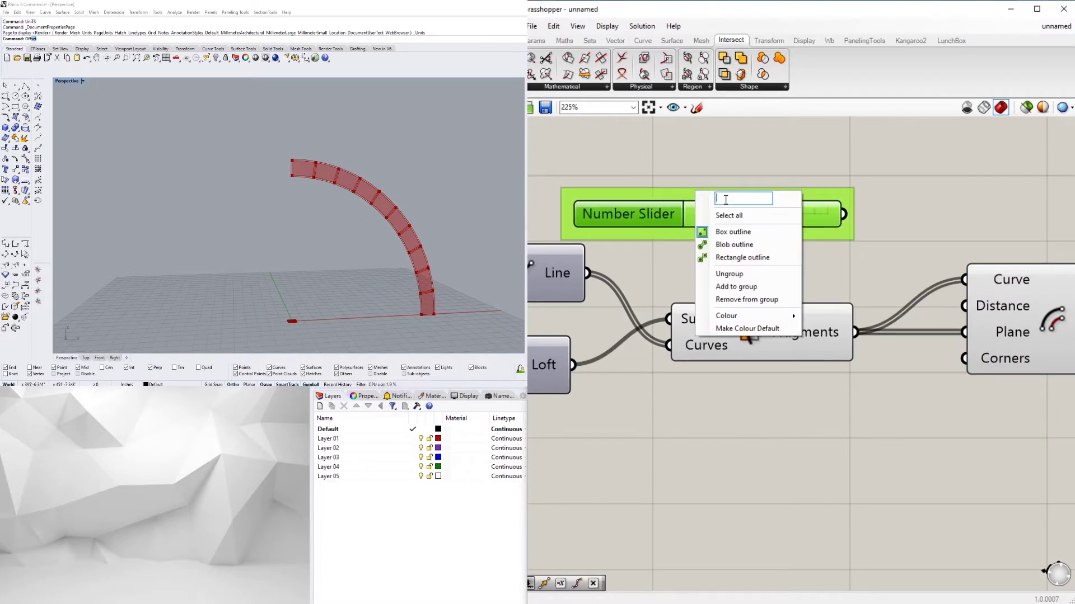
{"action": "key", "text": "Return"}
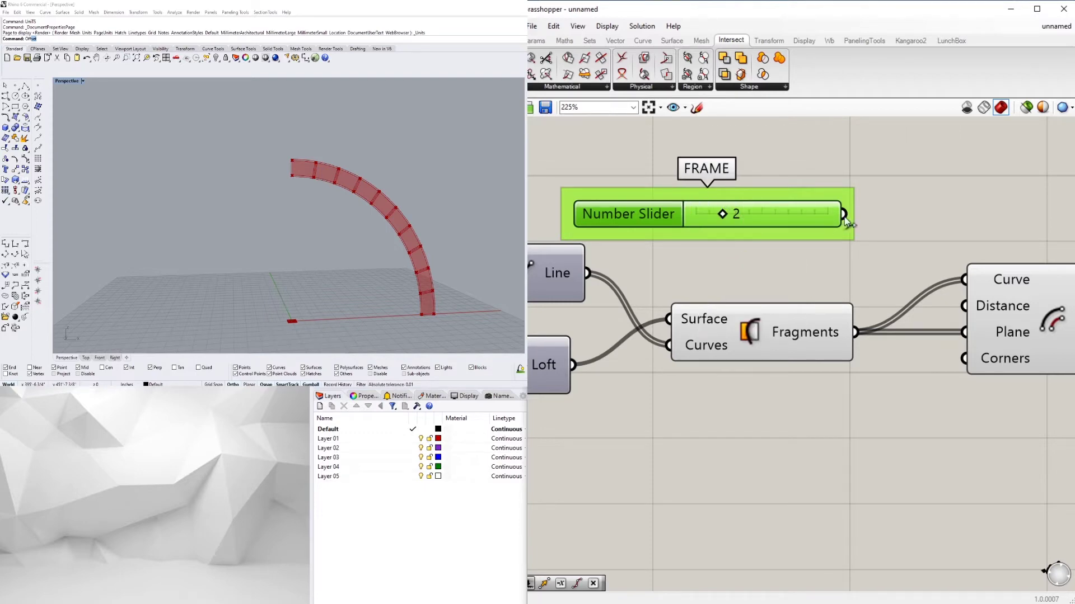
{"action": "scroll", "coordinate": [972, 308], "scroll_direction": "down", "scroll_amount": 4}
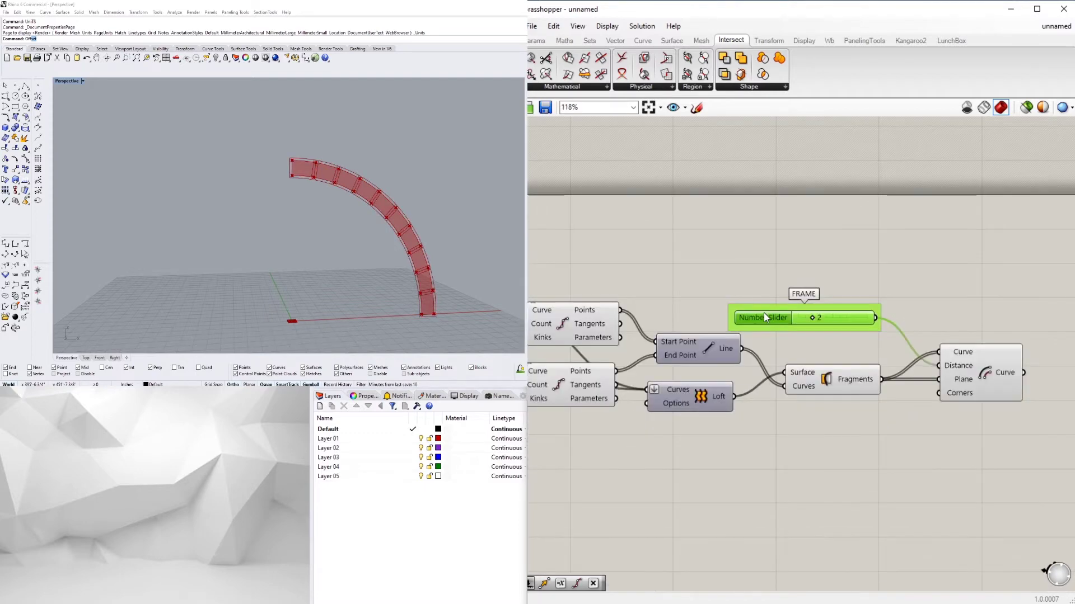
Insert a Negative component between the FRAME slider and the Distance input of the fragments' Offset Curve.
{"action": "right_click_drag", "start_coordinate": [764, 313], "coordinate": [707, 270]}
{"action": "double_click", "coordinate": [818, 343]}
{"action": "type", "text": "neg"}
{"action": "left_click", "coordinate": [801, 324]}
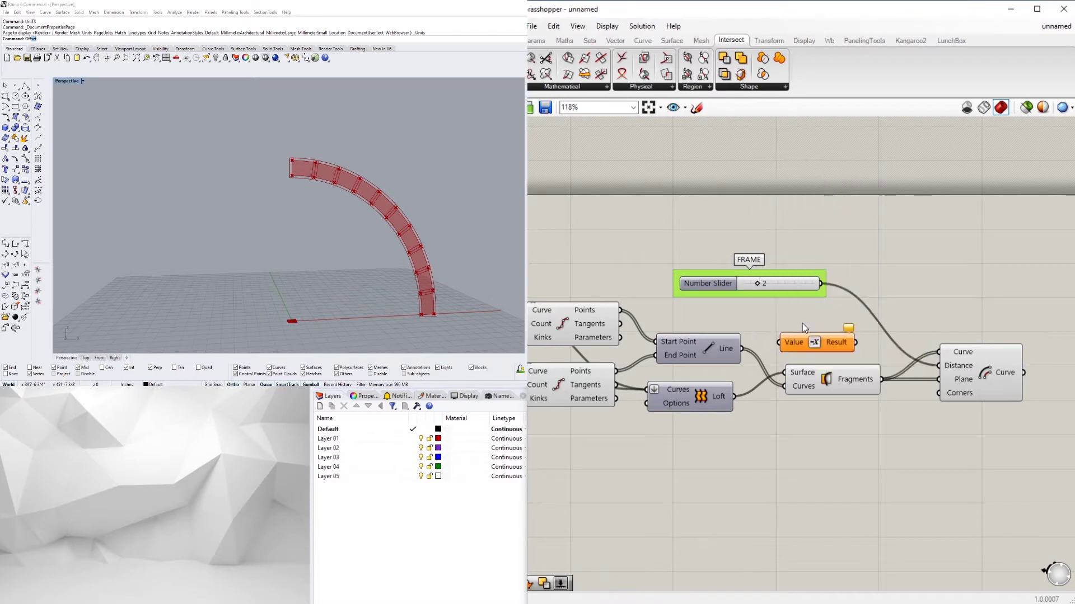
{"action": "scroll", "coordinate": [807, 324], "scroll_direction": "up", "scroll_amount": 3}
{"action": "left_click_drag", "start_coordinate": [827, 260], "coordinate": [871, 362]}
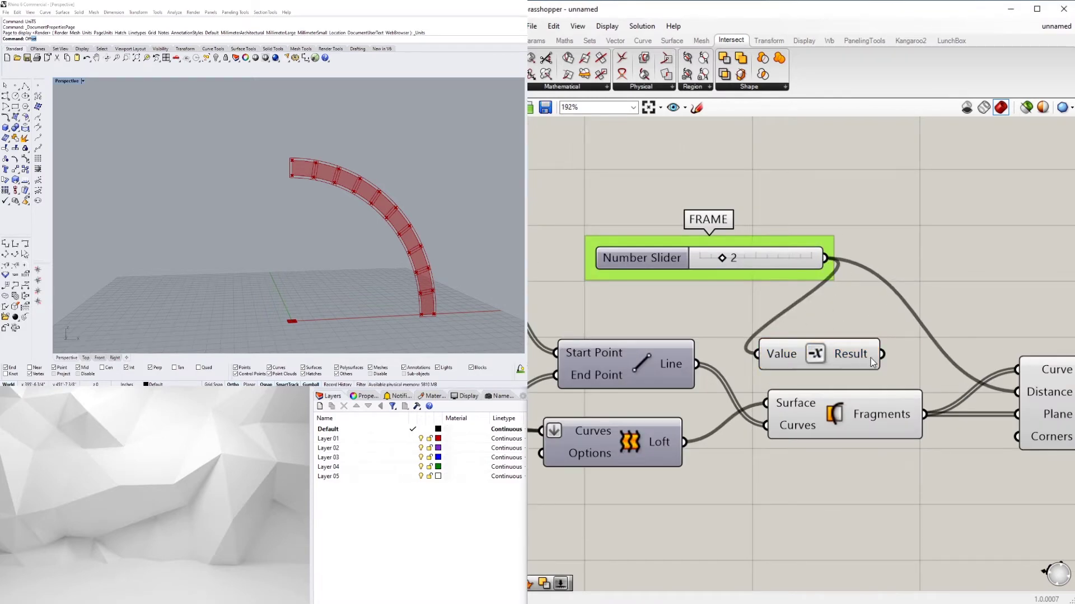
{"action": "left_click_drag", "start_coordinate": [1003, 387], "coordinate": [1016, 391]}
{"action": "left_click_drag", "start_coordinate": [862, 343], "coordinate": [956, 335]}
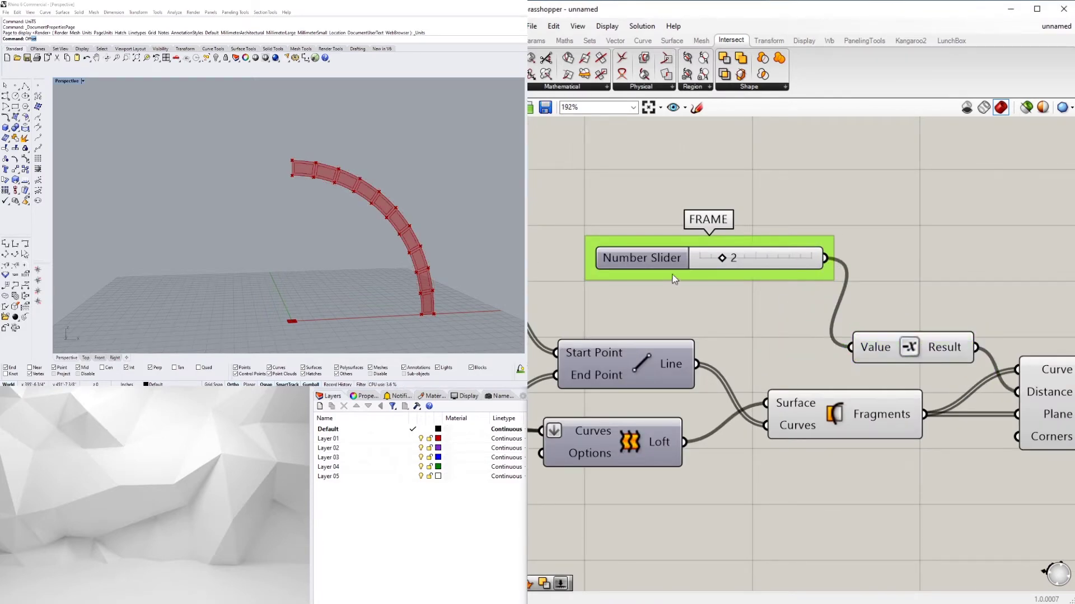
Move the FRAME slider group closer to the Line and Negative components.
{"action": "left_click_drag", "start_coordinate": [653, 264], "coordinate": [630, 305]}
{"action": "left_click", "coordinate": [736, 280]}
{"action": "left_click", "coordinate": [874, 239]}
{"action": "right_click_drag", "start_coordinate": [873, 239], "coordinate": [699, 195]}
{"action": "left_click", "coordinate": [916, 367]}
{"action": "scroll", "coordinate": [917, 367], "scroll_direction": "down", "scroll_amount": 1}
{"action": "double_click", "coordinate": [928, 464]}
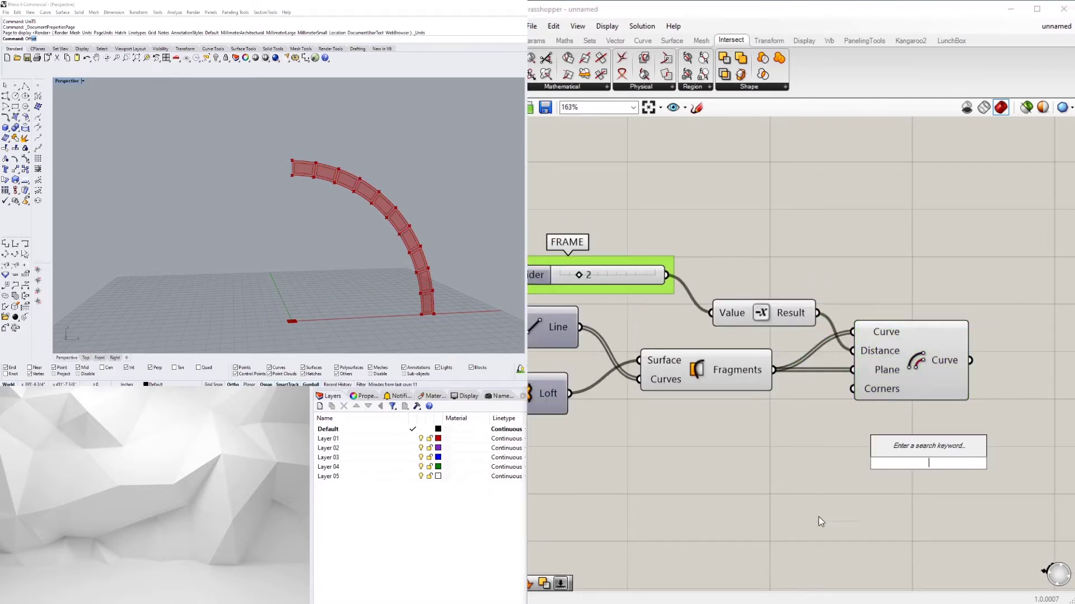
{"action": "double_click", "coordinate": [842, 499]}
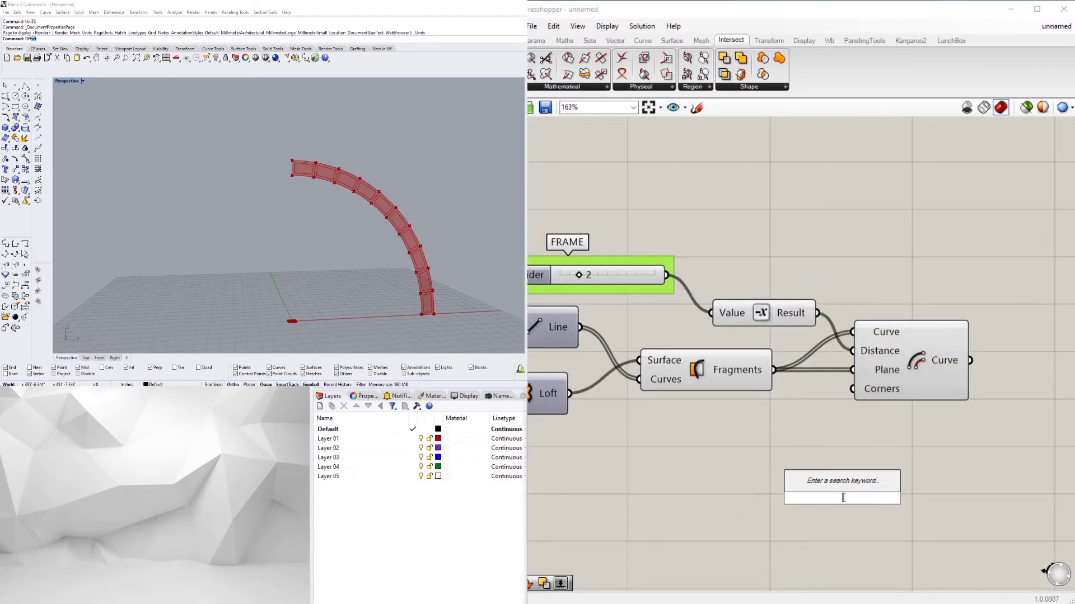
{"action": "type", "text": "loft"}
{"action": "key", "text": "Return"}
{"action": "left_click_drag", "start_coordinate": [841, 495], "coordinate": [996, 479]}
Add a Boundary Surfaces component, connect the fragments and their offset curves to Edges, and flatten that input.
{"action": "double_click", "coordinate": [985, 464]}
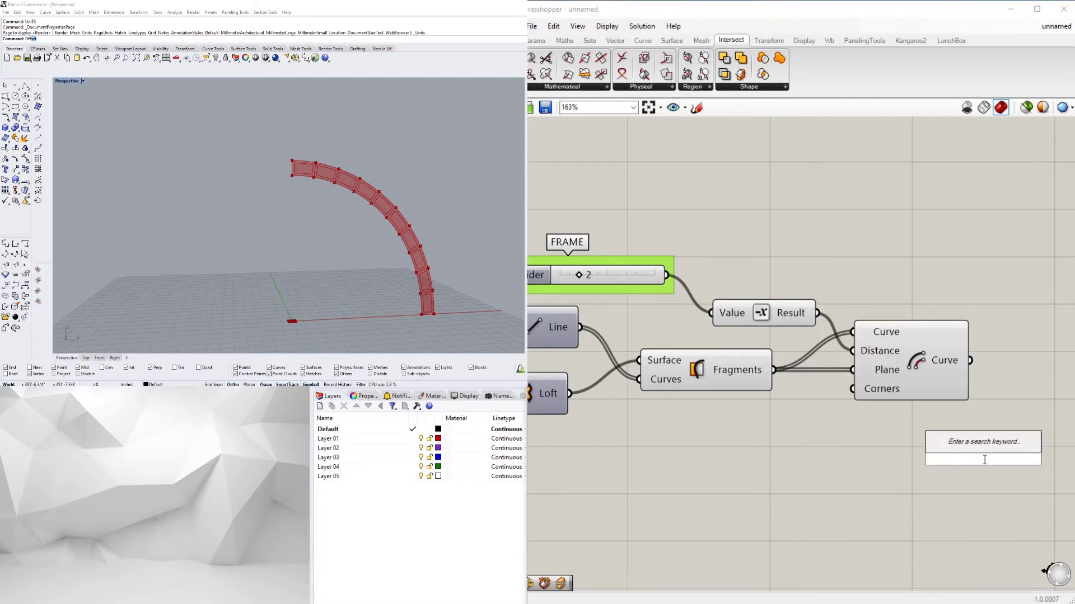
{"action": "type", "text": "bound"}
{"action": "left_click", "coordinate": [976, 445]}
{"action": "right_click_drag", "start_coordinate": [943, 447], "coordinate": [876, 428]}
{"action": "left_click_drag", "start_coordinate": [863, 447], "coordinate": [1011, 276]}
{"action": "right_click", "coordinate": [961, 397]}
{"action": "left_click", "coordinate": [1004, 460]}
Turn off the preview of the Surface Split, Negative and fragment Offset Curve components.
{"action": "left_click", "coordinate": [895, 470]}
{"action": "scroll", "coordinate": [838, 472], "scroll_direction": "down", "scroll_amount": 1}
{"action": "left_click_drag", "start_coordinate": [875, 466], "coordinate": [687, 315]}
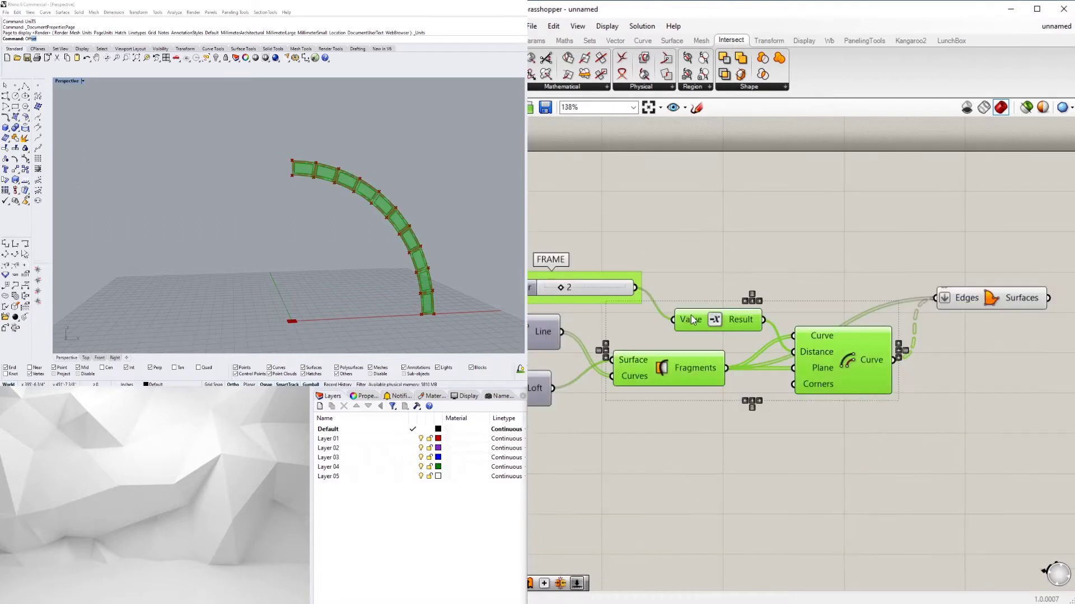
{"action": "middle_click", "coordinate": [691, 316]}
{"action": "left_click", "coordinate": [724, 276]}
{"action": "left_click", "coordinate": [819, 253]}
Rearrange the Boundary Surfaces and Offset Curve components, moving Boundary Surfaces slightly up and Offset Curve slightly down.
{"action": "left_click_drag", "start_coordinate": [989, 298], "coordinate": [988, 284]}
{"action": "left_click", "coordinate": [988, 377]}
{"action": "left_click_drag", "start_coordinate": [842, 384], "coordinate": [829, 404]}
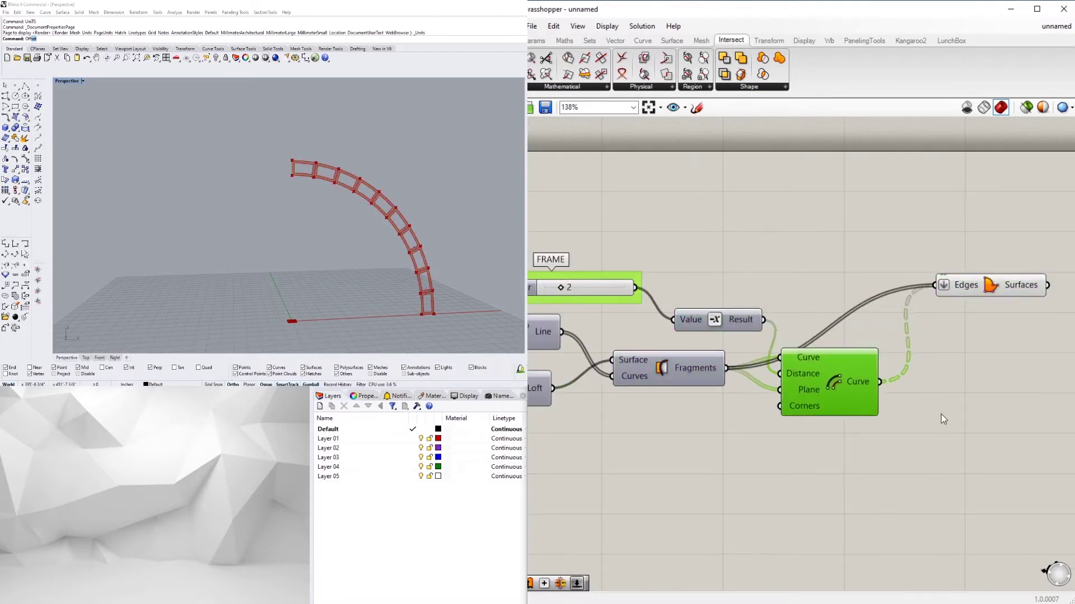
Add a Fillet component below Boundary Surfaces and connect the Offset Curve output to its Curve input.
{"action": "right_click_drag", "start_coordinate": [942, 416], "coordinate": [872, 465]}
{"action": "scroll", "coordinate": [871, 462], "scroll_direction": "up", "scroll_amount": 2}
{"action": "left_click_drag", "start_coordinate": [910, 245], "coordinate": [973, 213]}
{"action": "double_click", "coordinate": [896, 419]}
{"action": "type", "text": "fill"}
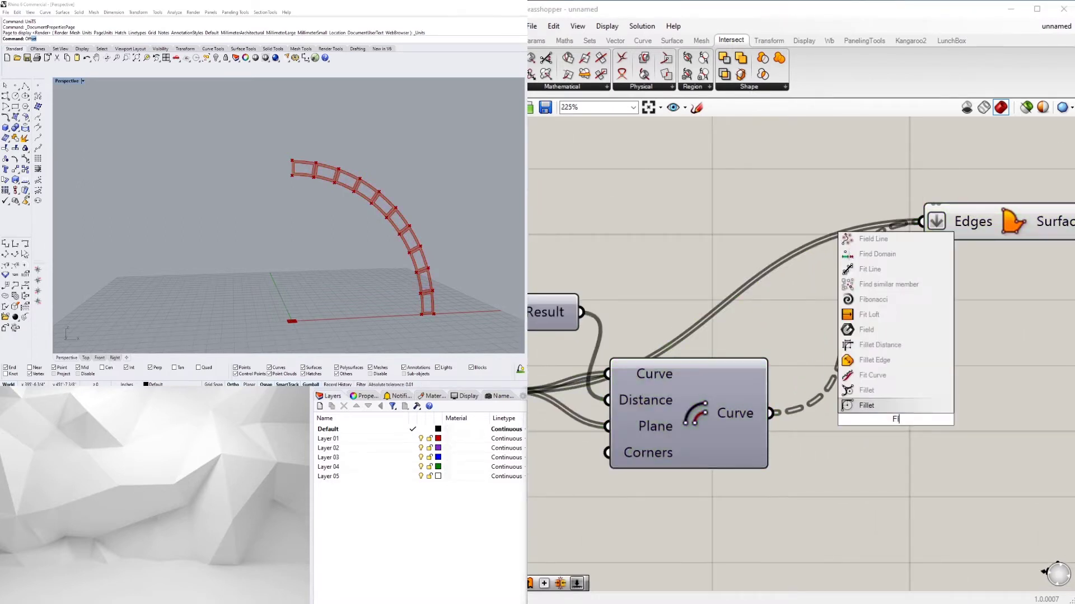
{"action": "left_click", "coordinate": [879, 408]}
{"action": "left_click_drag", "start_coordinate": [772, 413], "coordinate": [821, 405]}
{"action": "left_click_drag", "start_coordinate": [922, 425], "coordinate": [944, 466]}
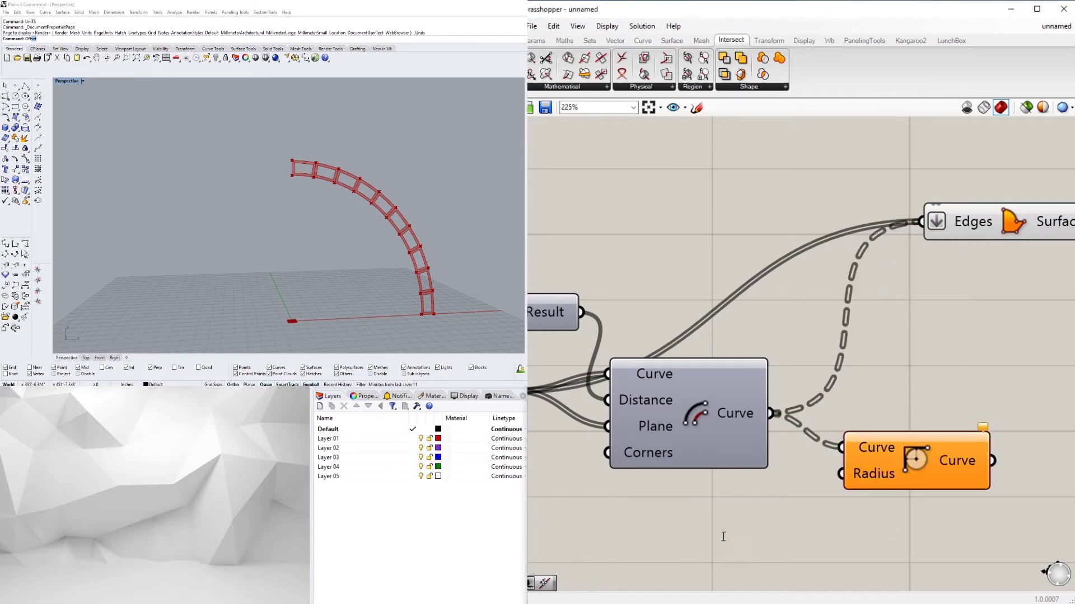
Add a number slider set to 2 and connect it to the Fillet component's Radius input.
{"action": "double_click", "coordinate": [700, 520]}
{"action": "type", "text": "2"}
{"action": "key", "text": "Return"}
{"action": "left_click_drag", "start_coordinate": [839, 521], "coordinate": [841, 474]}
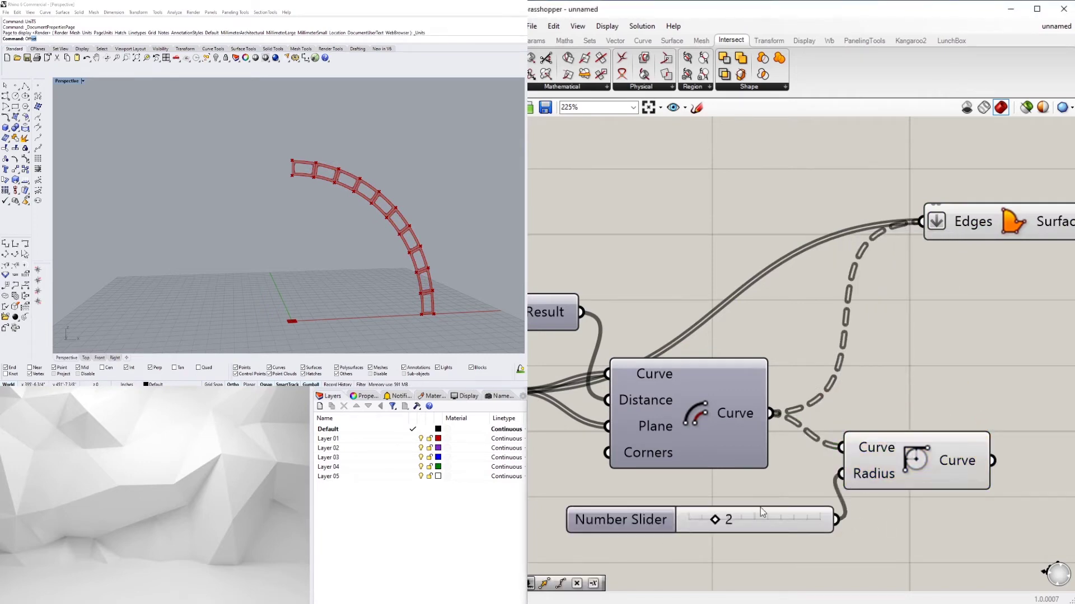
Group the radius slider under the name FILLET FRAME and position the group below the Offset Curve component.
{"action": "left_click_drag", "start_coordinate": [671, 518], "coordinate": [628, 512]}
{"action": "key", "text": "ctrl+g"}
{"action": "right_click", "coordinate": [649, 498]}
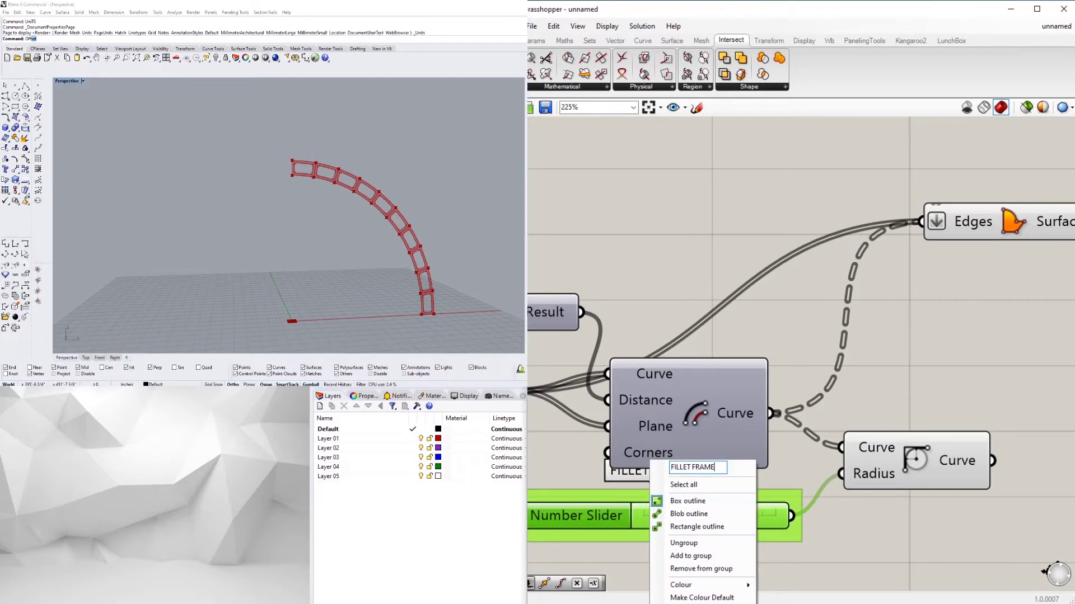
{"action": "left_click", "coordinate": [911, 519]}
{"action": "right_click_drag", "start_coordinate": [639, 507], "coordinate": [783, 412]}
{"action": "left_click_drag", "start_coordinate": [737, 421], "coordinate": [707, 448]}
{"action": "left_click", "coordinate": [829, 546]}
Connect the Fillet curve output to Boundary Surfaces' Edges in place of the Offset Curve output.
{"action": "scroll", "coordinate": [828, 545], "scroll_direction": "down", "scroll_amount": 3}
{"action": "right_click_drag", "start_coordinate": [932, 462], "coordinate": [781, 464]}
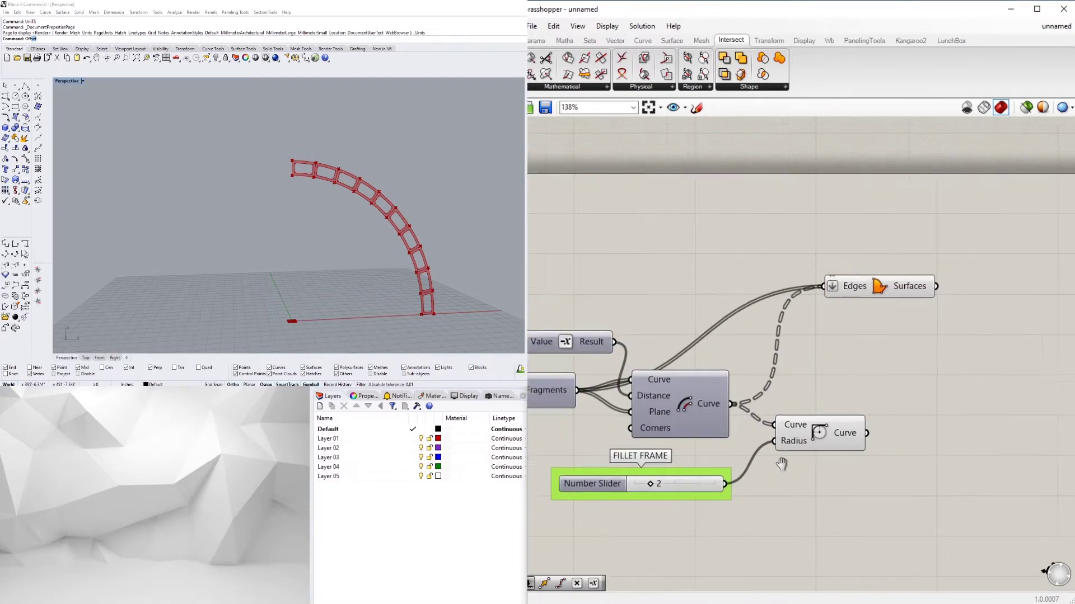
{"action": "left_click_drag", "start_coordinate": [828, 290], "coordinate": [897, 317]}
{"action": "left_click_drag", "start_coordinate": [728, 392], "coordinate": [838, 430]}
{"action": "left_click", "coordinate": [975, 408]}
Switch the FILLET FRAME slider to floating-point rounding and vary its value.
{"action": "scroll", "coordinate": [622, 482], "scroll_direction": "up", "scroll_amount": 6}
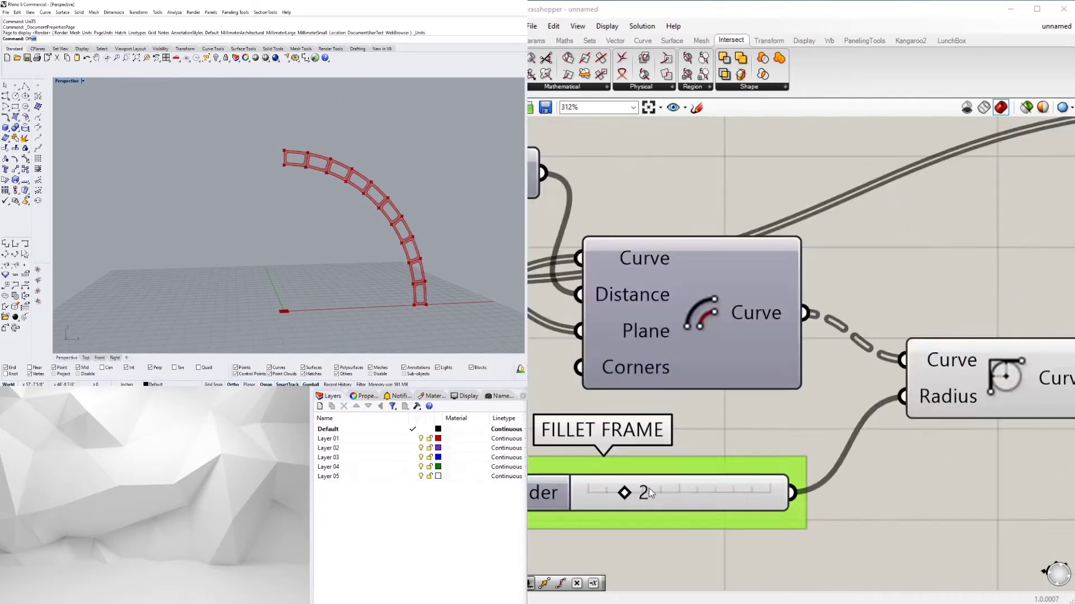
{"action": "left_click_drag", "start_coordinate": [624, 491], "coordinate": [653, 492]}
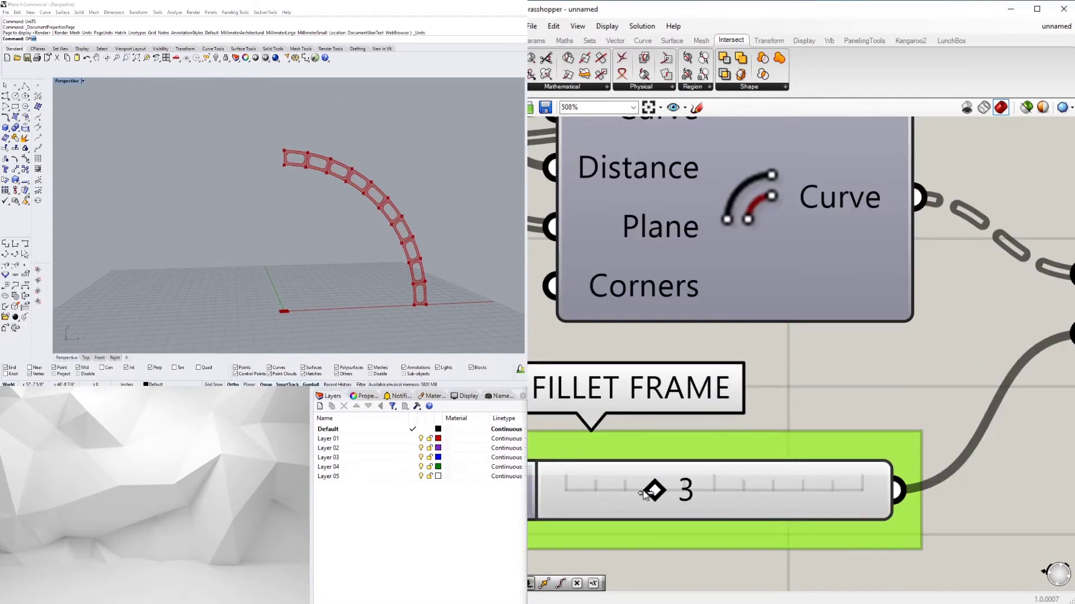
{"action": "scroll", "coordinate": [652, 492], "scroll_direction": "down", "scroll_amount": 4}
{"action": "double_click", "coordinate": [644, 431]}
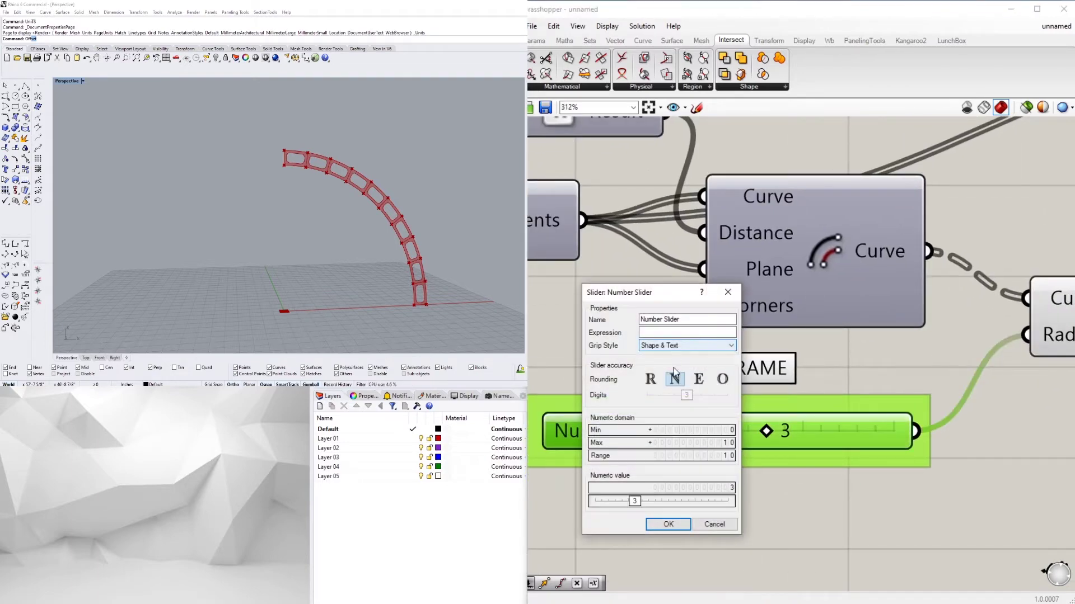
{"action": "left_click", "coordinate": [668, 524]}
{"action": "scroll", "coordinate": [772, 430], "scroll_direction": "up", "scroll_amount": 7}
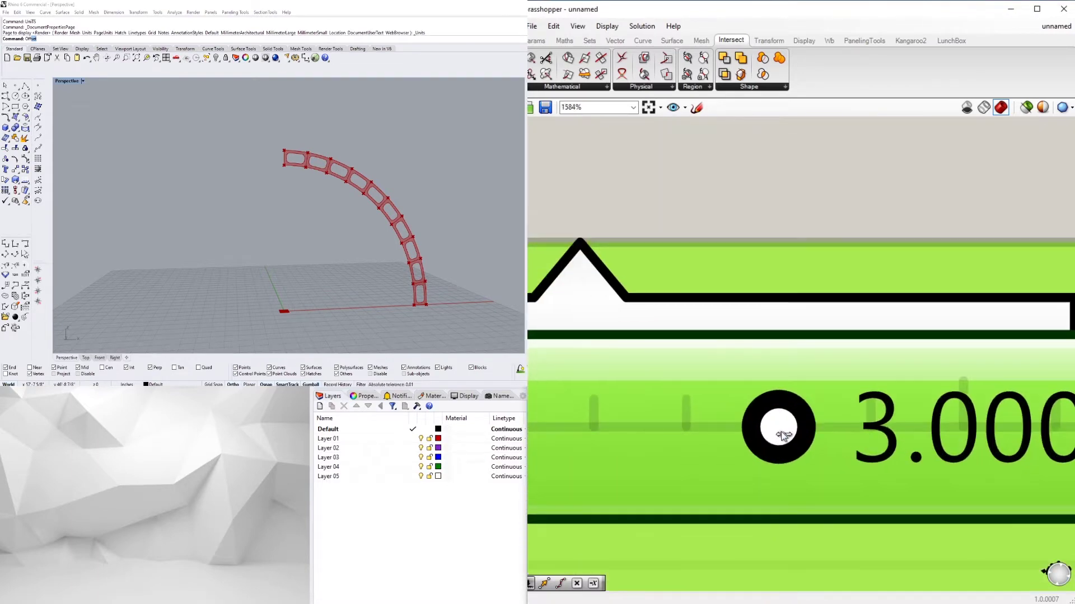
{"action": "left_click_drag", "start_coordinate": [772, 428], "coordinate": [699, 427]}
{"action": "scroll", "coordinate": [692, 437], "scroll_direction": "down", "scroll_amount": 7}
{"action": "scroll", "coordinate": [724, 464], "scroll_direction": "down", "scroll_amount": 7}
{"action": "scroll", "coordinate": [742, 500], "scroll_direction": "down", "scroll_amount": 2}
{"action": "right_click_drag", "start_coordinate": [591, 502], "coordinate": [918, 461]}
{"action": "scroll", "coordinate": [865, 417], "scroll_direction": "up", "scroll_amount": 5}
{"action": "scroll", "coordinate": [856, 402], "scroll_direction": "down", "scroll_amount": 2}
{"action": "right_click_drag", "start_coordinate": [822, 405], "coordinate": [887, 402]}
{"action": "scroll", "coordinate": [834, 392], "scroll_direction": "up", "scroll_amount": 3}
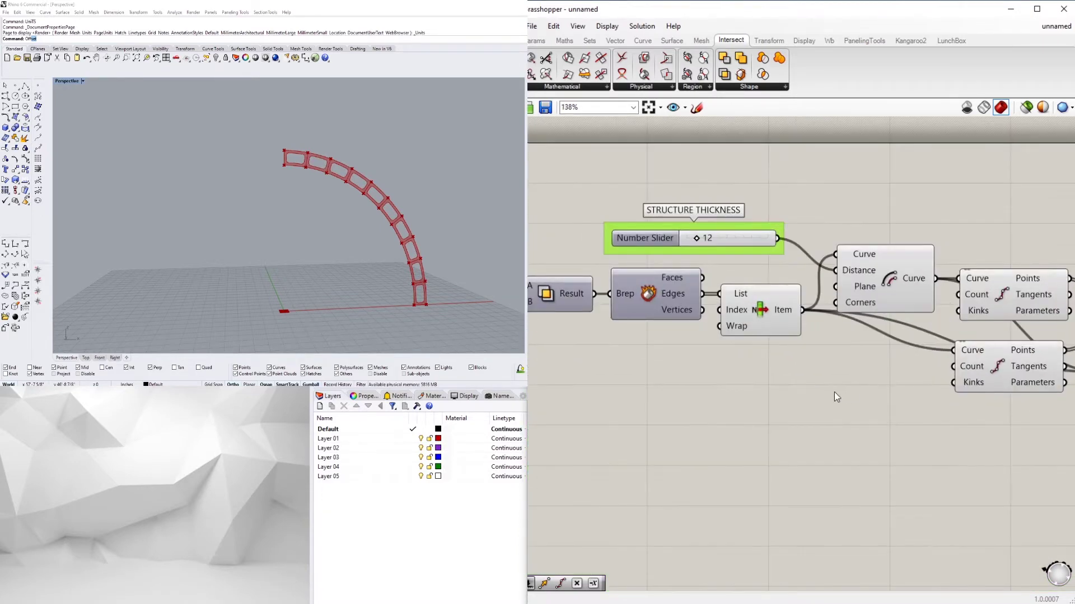
{"action": "double_click", "coordinate": [834, 392]}
{"action": "type", "text": "3"}
{"action": "key", "text": "Return"}
{"action": "left_click_drag", "start_coordinate": [799, 391], "coordinate": [734, 407]}
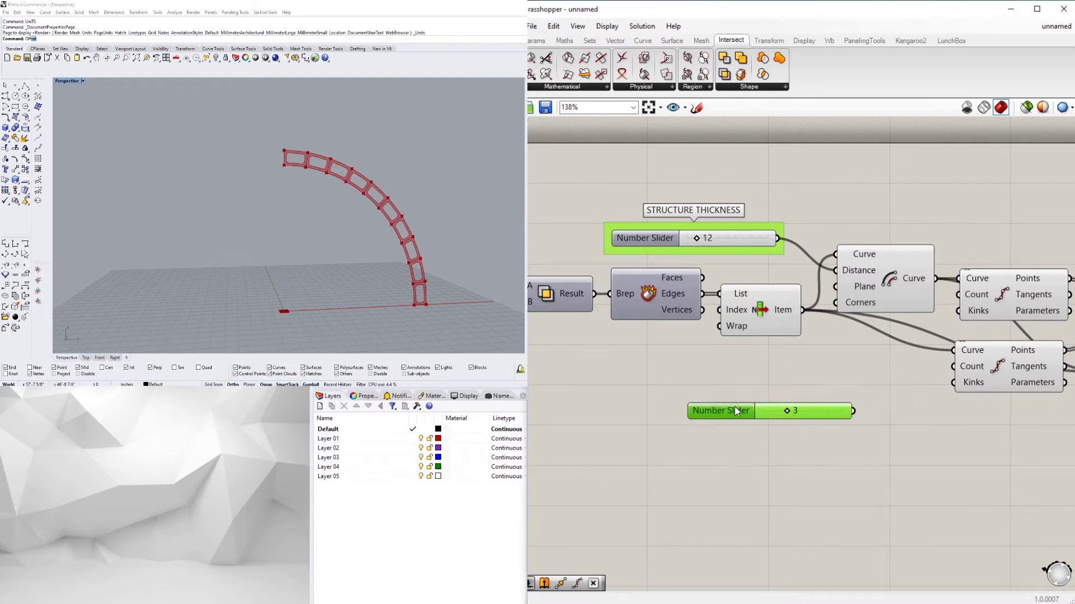
{"action": "key", "text": "Delete"}
{"action": "double_click", "coordinate": [735, 406]}
{"action": "type", "text": "10"}
{"action": "key", "text": "Escape"}
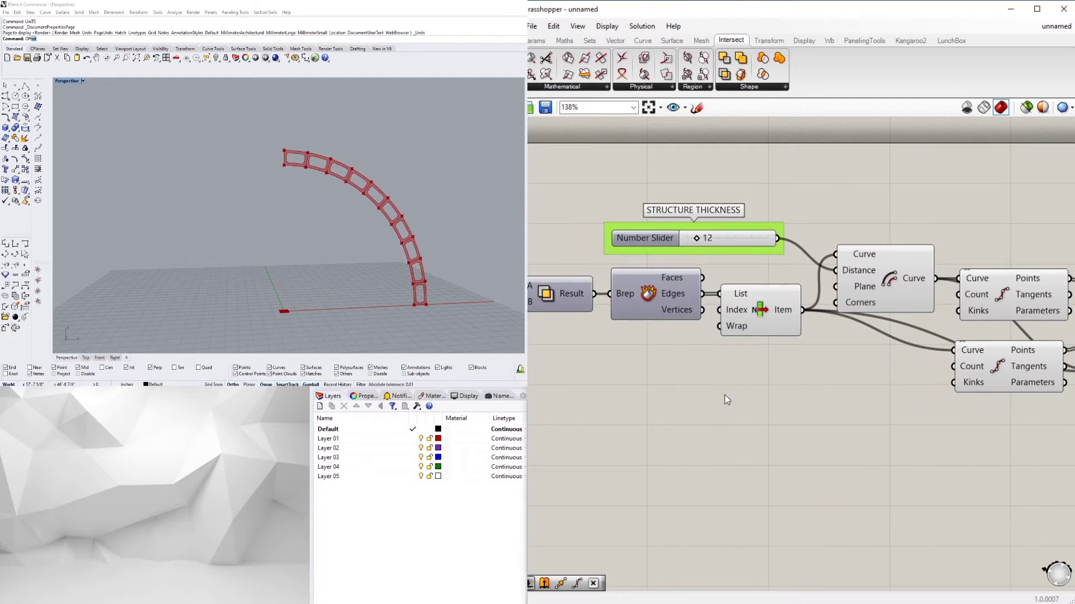
Add a number slider with a minimum of 1 and connect it to the Count inputs of both Divide Curve components.
{"action": "double_click", "coordinate": [722, 401]}
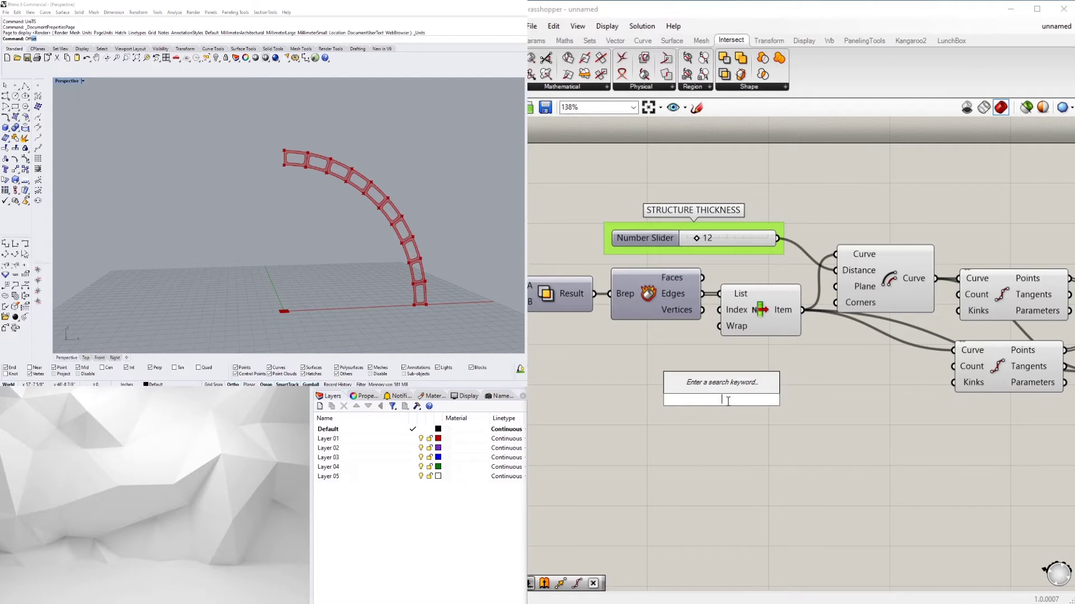
{"action": "type", "text": "1<2"}
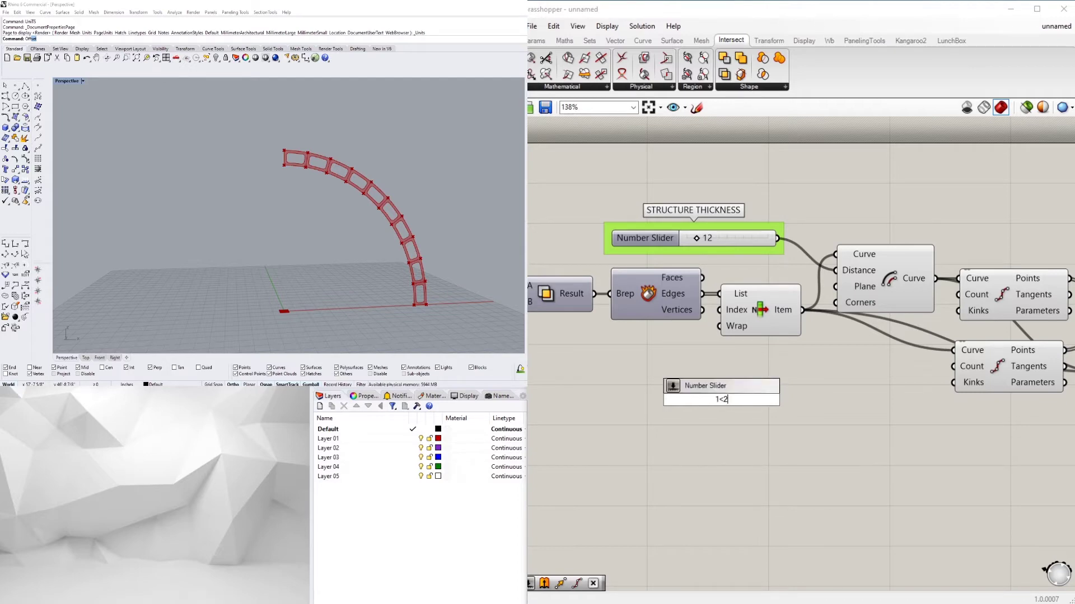
{"action": "key", "text": "Return"}
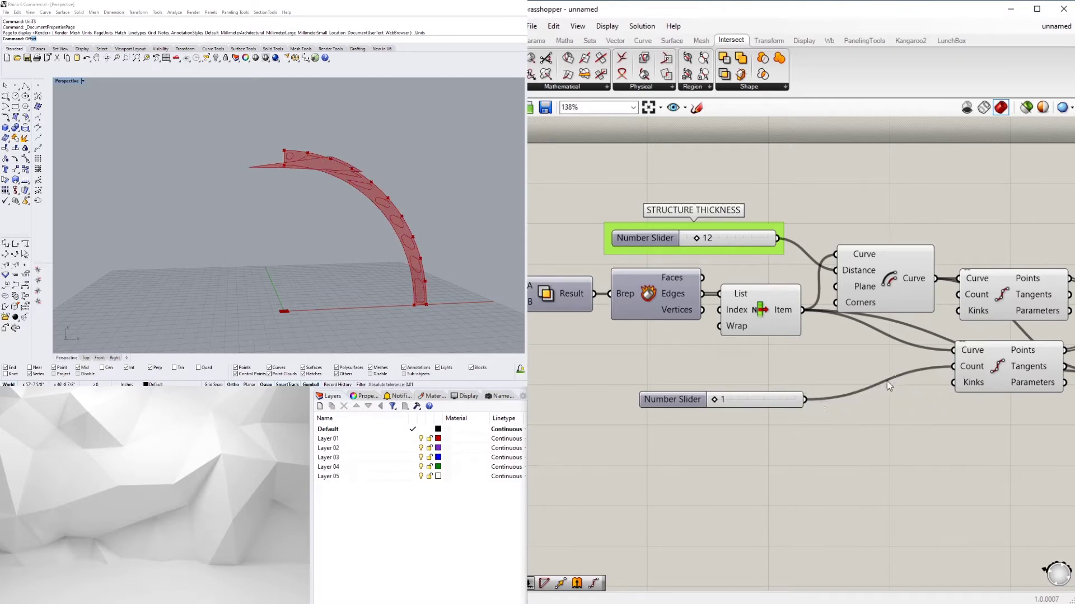
{"action": "left_click_drag", "start_coordinate": [816, 402], "coordinate": [947, 316]}
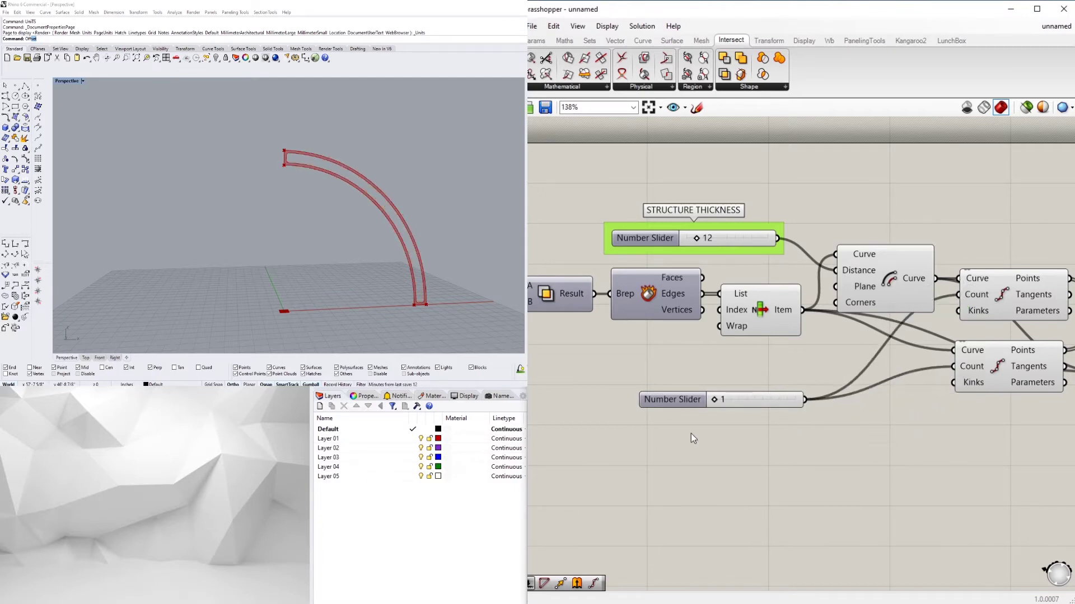
Group the division count slider and name the group SUBDIVISION.
{"action": "scroll", "coordinate": [700, 416], "scroll_direction": "up", "scroll_amount": 2}
{"action": "right_click_drag", "start_coordinate": [293, 235], "coordinate": [282, 239]}
{"action": "scroll", "coordinate": [624, 379], "scroll_direction": "down", "scroll_amount": 1}
{"action": "right_click", "coordinate": [625, 378]}
{"action": "left_click", "coordinate": [626, 377]}
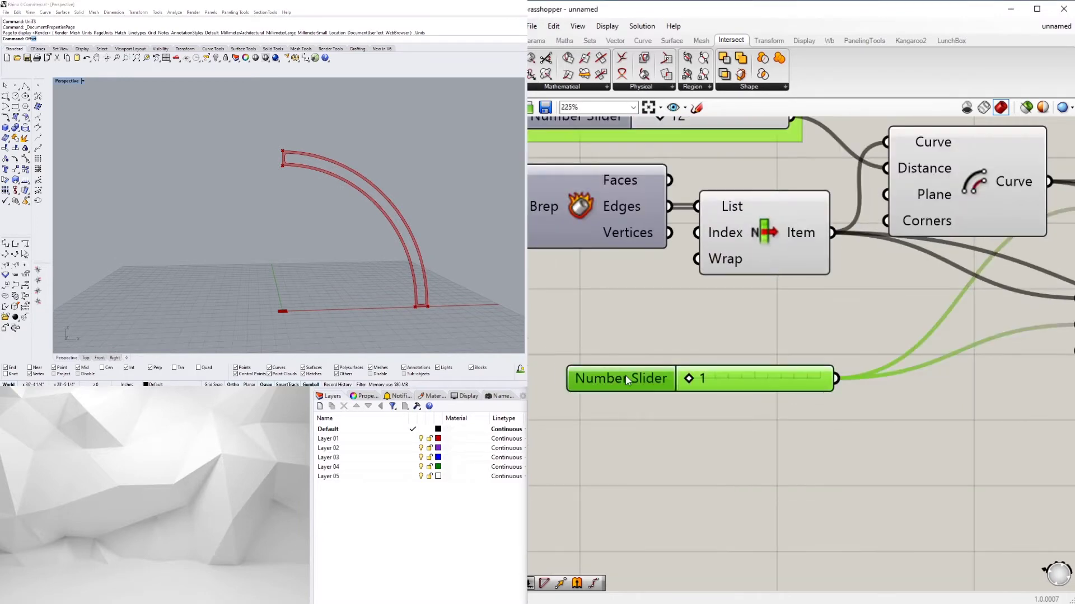
{"action": "key", "text": "ctrl+g"}
{"action": "right_click", "coordinate": [663, 358]}
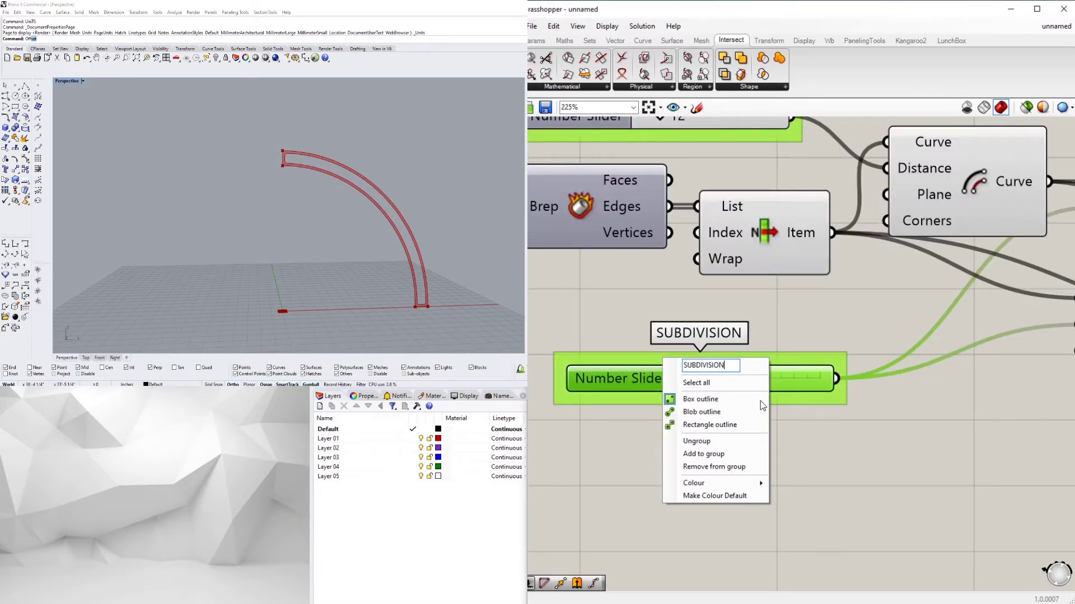
{"action": "key", "text": "Return"}
Set the SUBDIVISION slider to 12.
{"action": "scroll", "coordinate": [682, 397], "scroll_direction": "down", "scroll_amount": 1}
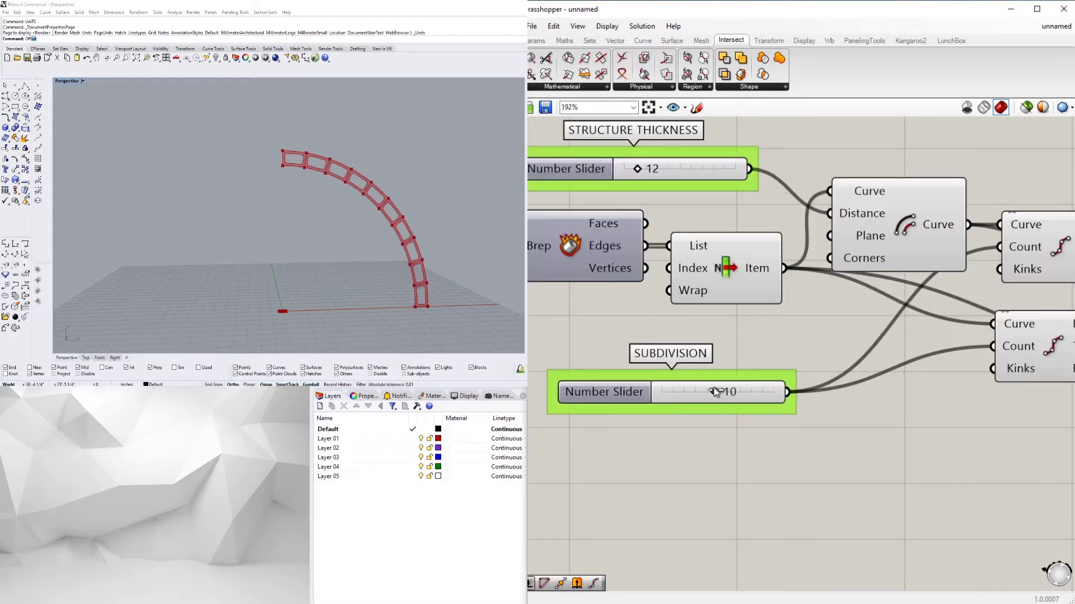
{"action": "left_click_drag", "start_coordinate": [720, 389], "coordinate": [725, 390]}
{"action": "scroll", "coordinate": [750, 457], "scroll_direction": "down", "scroll_amount": 5}
{"action": "right_click_drag", "start_coordinate": [806, 444], "coordinate": [840, 417]}
{"action": "scroll", "coordinate": [837, 411], "scroll_direction": "up", "scroll_amount": 5}
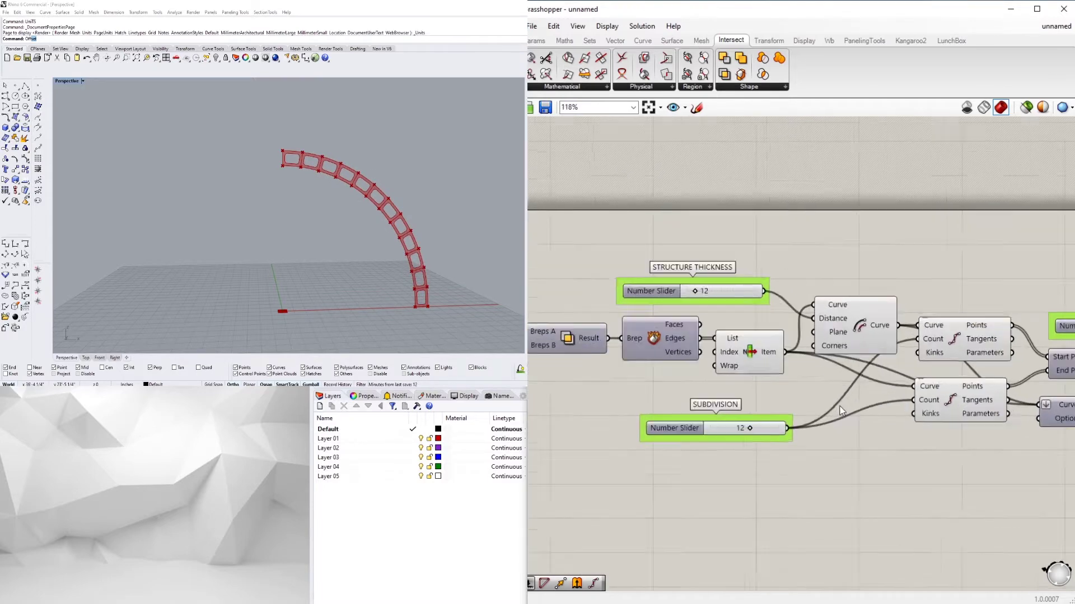
Try adjusting the STRUCTURE SIZE slider at the start of the definition, leaving it at 10.
{"action": "right_click_drag", "start_coordinate": [773, 386], "coordinate": [979, 376]}
{"action": "right_click_drag", "start_coordinate": [679, 384], "coordinate": [929, 381]}
{"action": "scroll", "coordinate": [923, 380], "scroll_direction": "down", "scroll_amount": 3}
{"action": "right_click_drag", "start_coordinate": [700, 423], "coordinate": [1013, 434]}
{"action": "scroll", "coordinate": [729, 350], "scroll_direction": "up", "scroll_amount": 5}
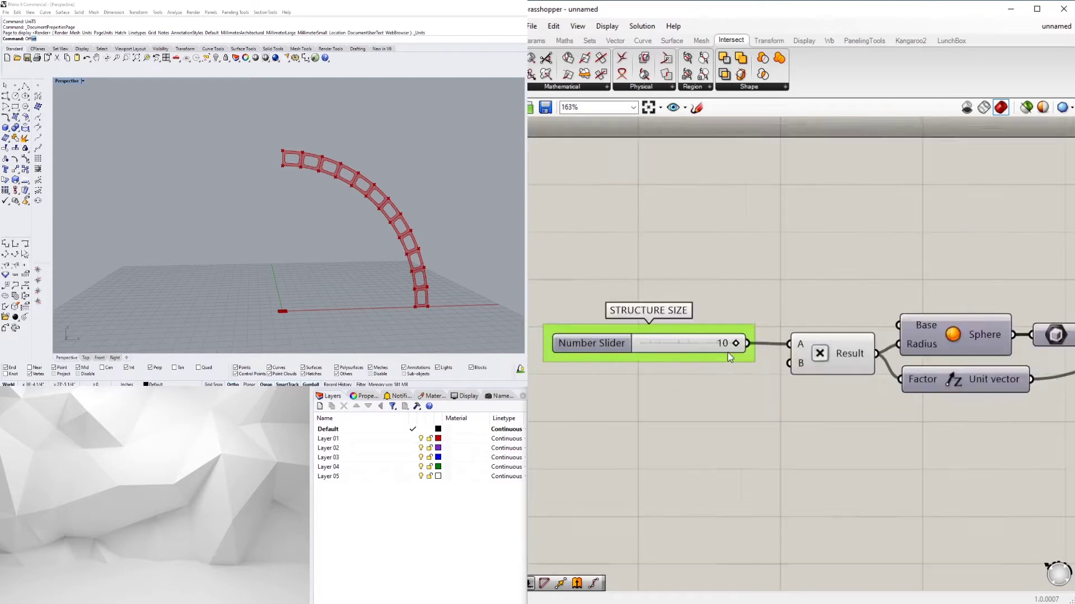
{"action": "mouse_move", "coordinate": [727, 342]}
{"action": "left_mouse_down"}
{"action": "mouse_move", "coordinate": [707, 341]}
{"action": "mouse_move", "coordinate": [730, 340]}
{"action": "left_mouse_up"}
{"action": "scroll", "coordinate": [946, 402], "scroll_direction": "down", "scroll_amount": 5}
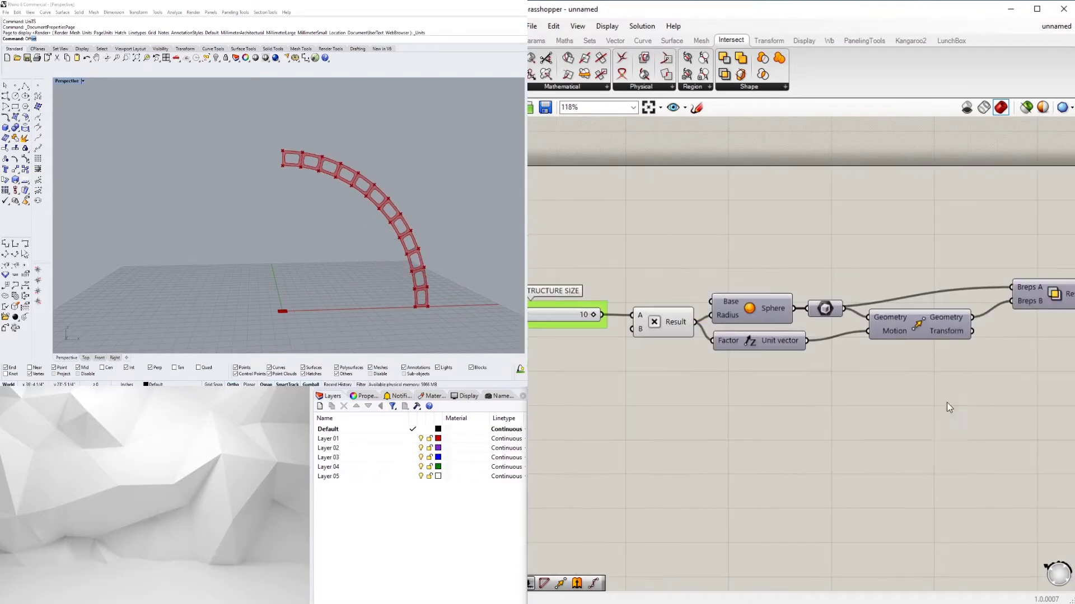
Try a higher value on the STRUCTURE THICKNESS slider, then set it back to 12.
{"action": "scroll", "coordinate": [901, 323], "scroll_direction": "up", "scroll_amount": 6}
{"action": "left_click_drag", "start_coordinate": [915, 321], "coordinate": [932, 318]}
{"action": "double_click", "coordinate": [933, 319]}
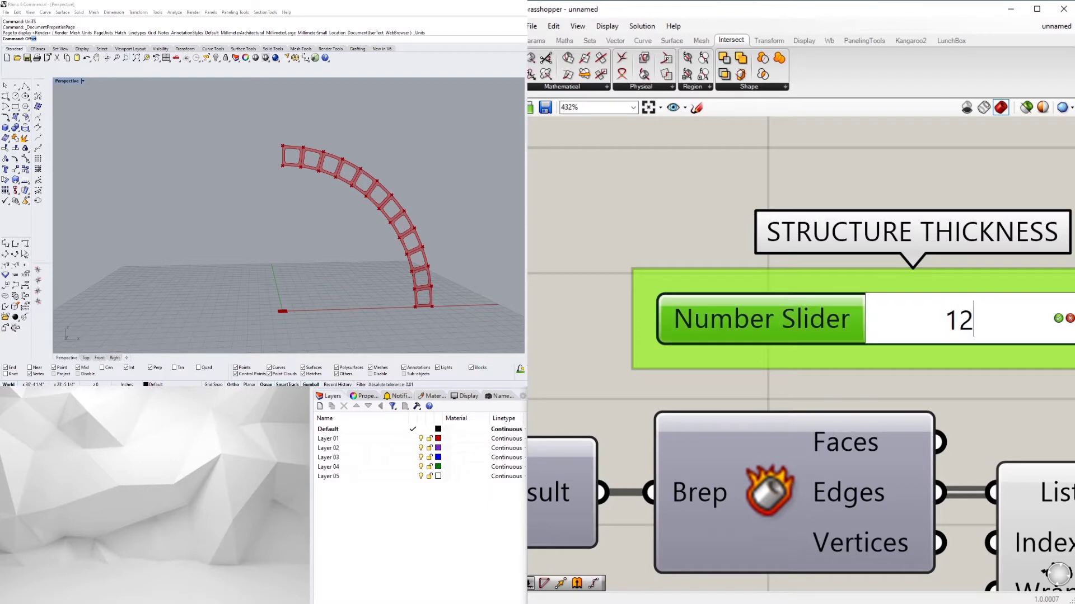
{"action": "key", "text": "Return"}
Set the FILLET FRAME slider to 2.
{"action": "scroll", "coordinate": [915, 321], "scroll_direction": "down", "scroll_amount": 7}
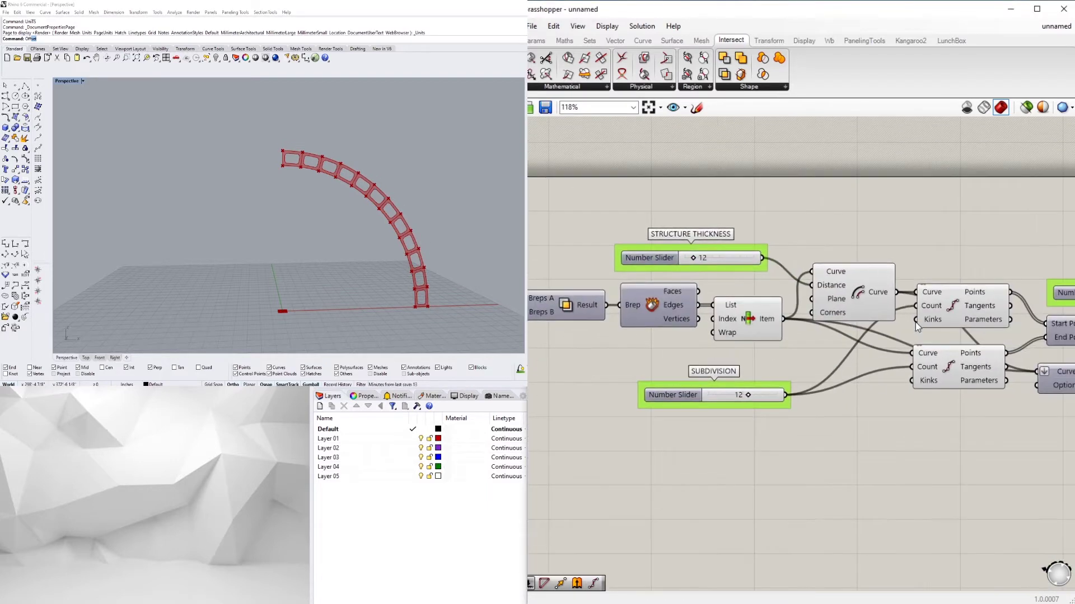
{"action": "scroll", "coordinate": [915, 321], "scroll_direction": "down", "scroll_amount": 2}
{"action": "scroll", "coordinate": [325, 247], "scroll_direction": "up", "scroll_amount": 5}
{"action": "scroll", "coordinate": [325, 247], "scroll_direction": "down", "scroll_amount": 5}
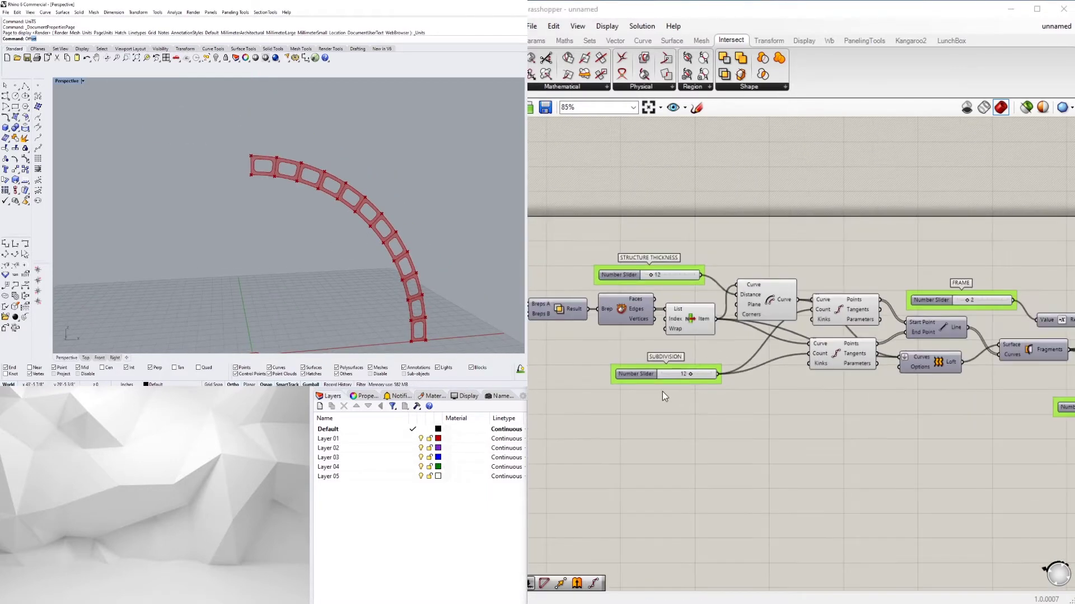
{"action": "scroll", "coordinate": [768, 379], "scroll_direction": "up", "scroll_amount": 3}
{"action": "double_click", "coordinate": [904, 389]}
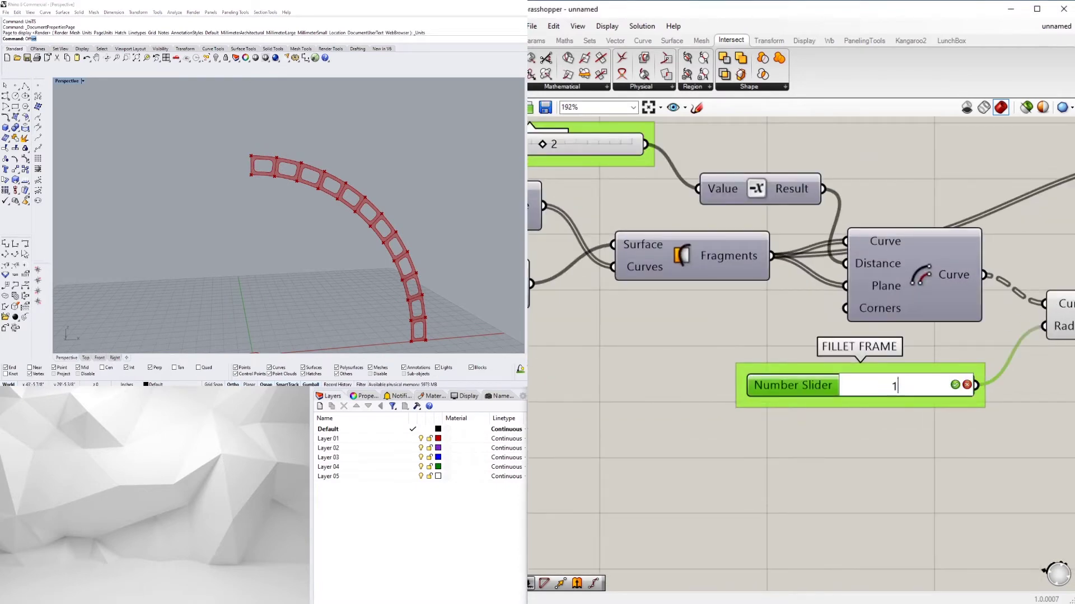
{"action": "type", "text": "1"}
{"action": "key", "text": "Return"}
{"action": "key", "text": "Return"}
{"action": "left_click", "coordinate": [885, 460]}
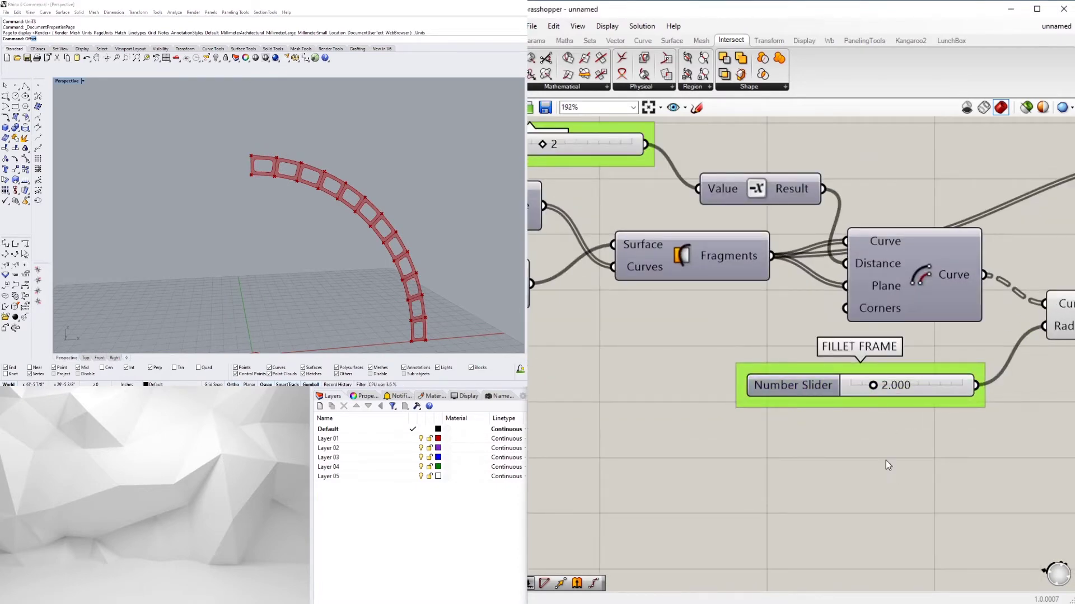
Move the Boundary Surfaces component slightly down and select it to check the framed rib in the viewport.
{"action": "scroll", "coordinate": [887, 459], "scroll_direction": "down", "scroll_amount": 5}
{"action": "right_click_drag", "start_coordinate": [889, 458], "coordinate": [755, 423]}
{"action": "left_click", "coordinate": [953, 286]}
{"action": "left_click", "coordinate": [945, 354]}
{"action": "left_click_drag", "start_coordinate": [961, 285], "coordinate": [970, 310]}
{"action": "right_click_drag", "start_coordinate": [480, 239], "coordinate": [381, 257]}
{"action": "left_click", "coordinate": [1026, 383]}
{"action": "right_click_drag", "start_coordinate": [1026, 383], "coordinate": [923, 377]}
{"action": "left_click", "coordinate": [865, 307]}
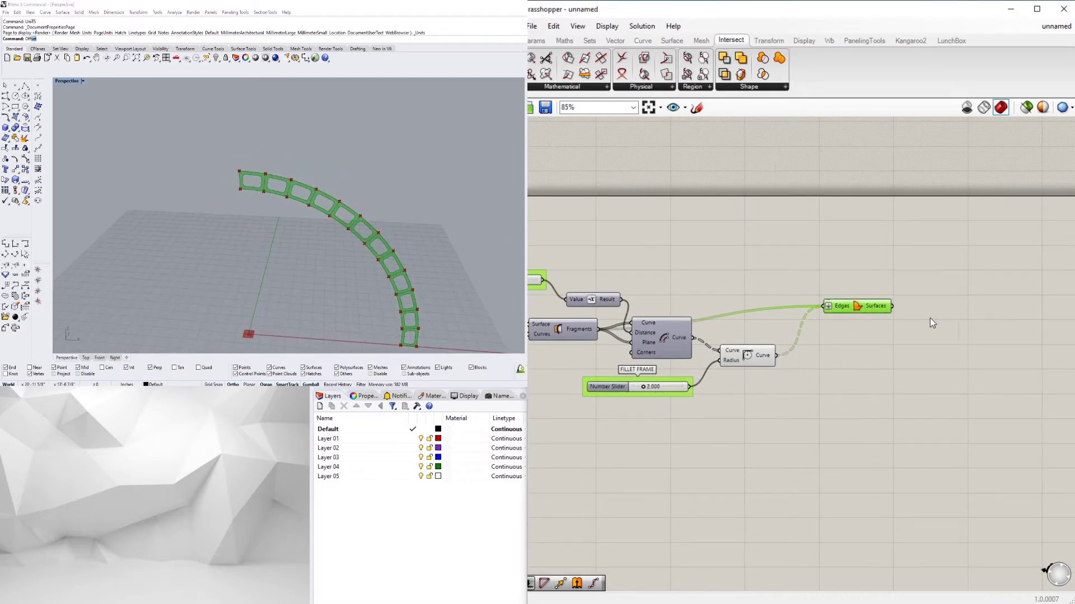
{"action": "double_click", "coordinate": [940, 317]}
{"action": "type", "text": "jpi"}
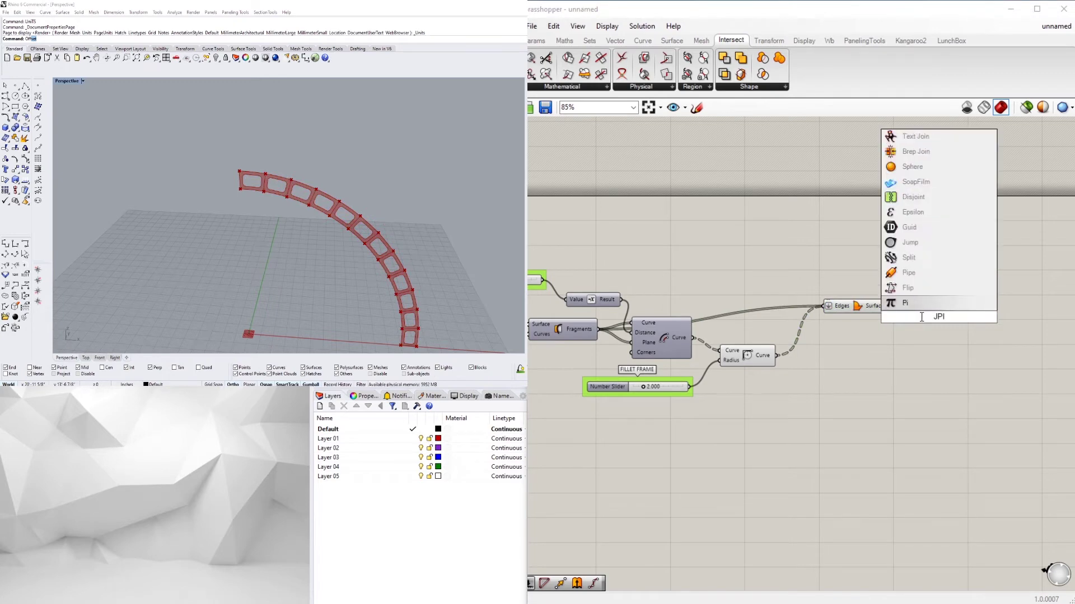
{"action": "key", "text": "Escape"}
{"action": "type", "text": "JO"}
Add a Brep Join component, connect the Boundary Surfaces output to its Breps input, and flatten that input.
{"action": "double_click", "coordinate": [932, 314]}
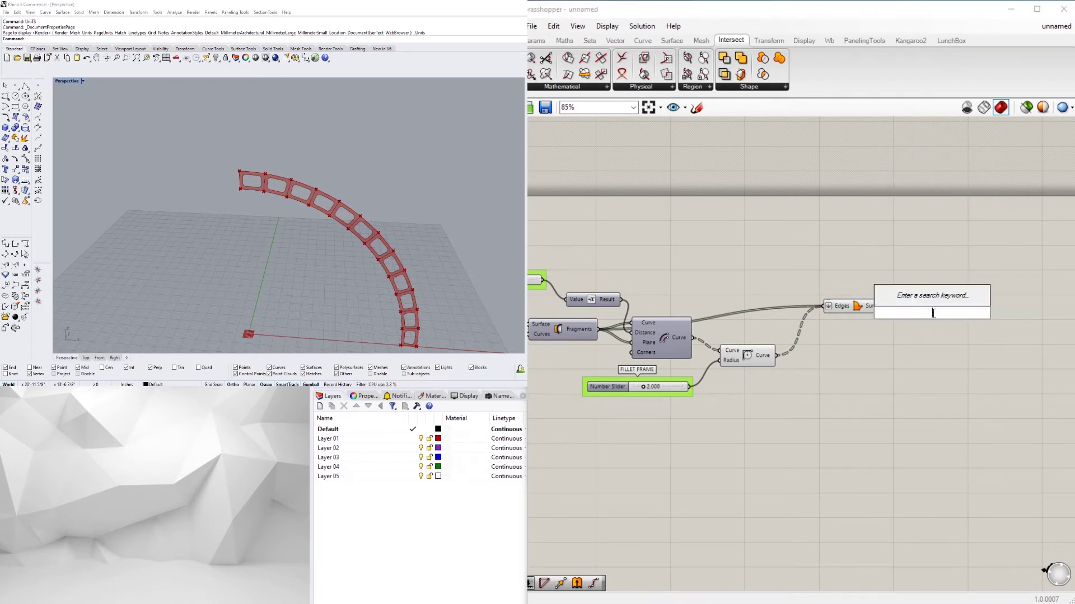
{"action": "type", "text": "JOI"}
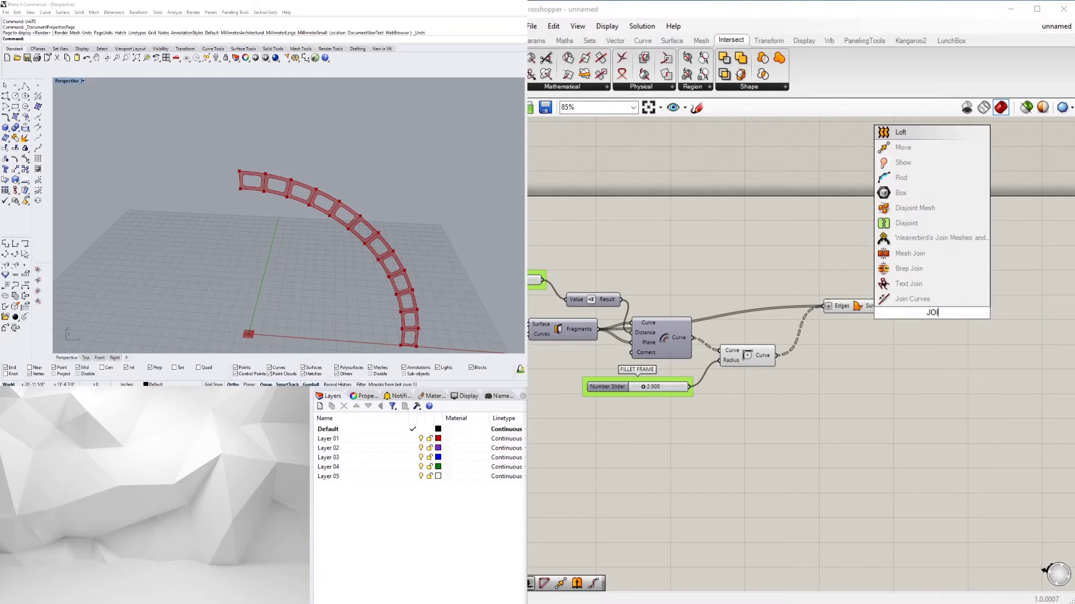
{"action": "left_click", "coordinate": [909, 269]}
{"action": "left_click", "coordinate": [931, 314]}
{"action": "left_click_drag", "start_coordinate": [909, 316], "coordinate": [958, 308]}
{"action": "right_click", "coordinate": [916, 311]}
{"action": "left_click", "coordinate": [947, 401]}
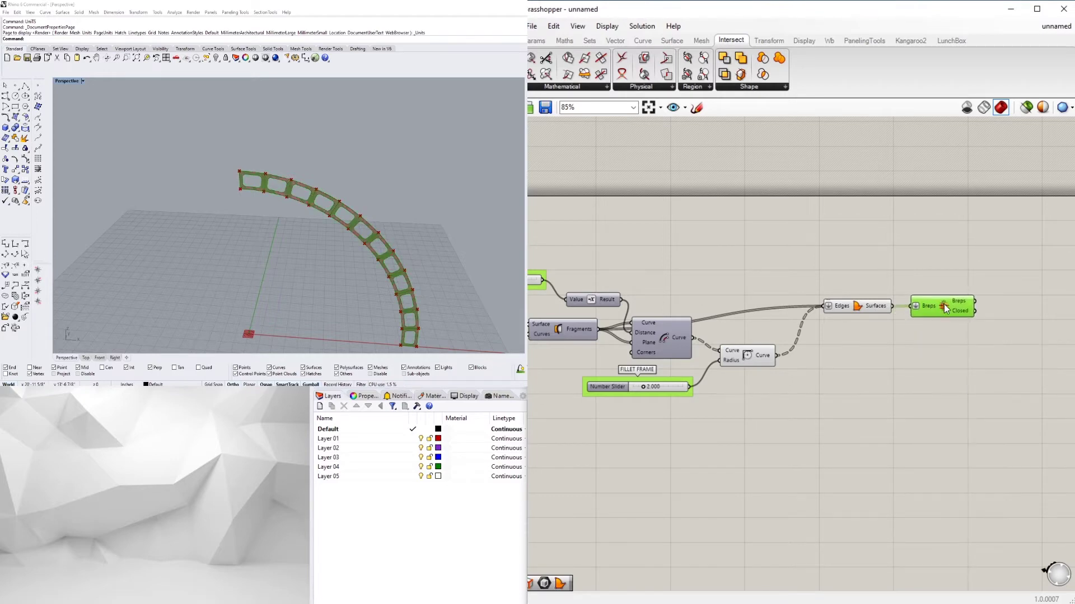
Turn off the preview of the Fillet and Boundary Surfaces components.
{"action": "left_click", "coordinate": [1023, 310]}
{"action": "left_click", "coordinate": [854, 312]}
{"action": "left_click_drag", "start_coordinate": [867, 416], "coordinate": [787, 259]}
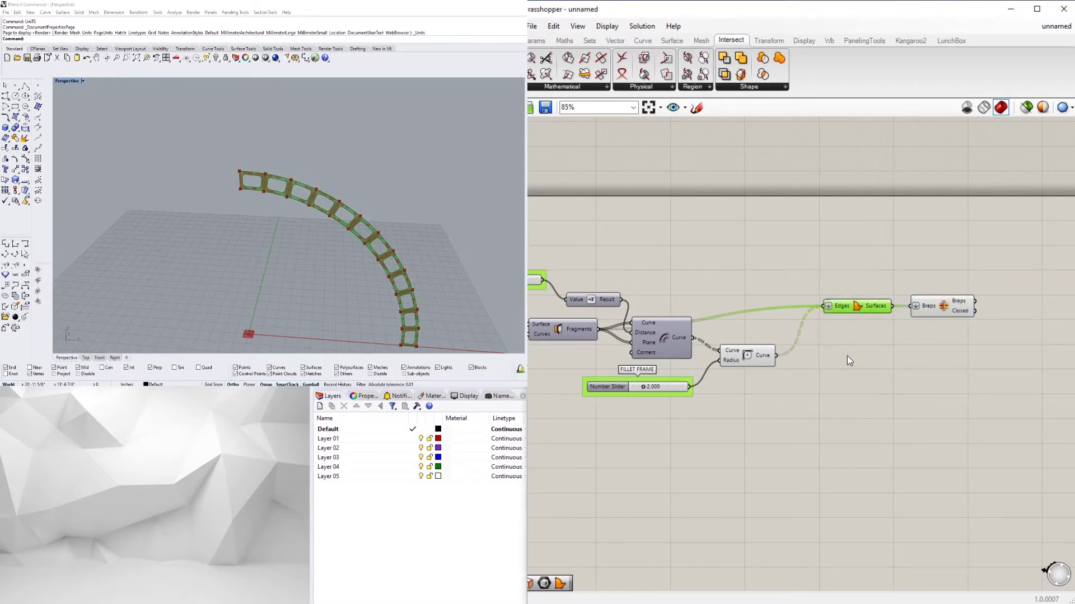
{"action": "left_click_drag", "start_coordinate": [847, 357], "coordinate": [752, 278]}
{"action": "middle_click", "coordinate": [755, 276]}
{"action": "left_click", "coordinate": [791, 239]}
{"action": "left_click", "coordinate": [940, 285]}
Tidy the layout by moving Boundary Surfaces and Brep Join closer to Fillet and shifting the neighbouring components slightly.
{"action": "left_click_drag", "start_coordinate": [978, 339], "coordinate": [866, 335]}
{"action": "left_click", "coordinate": [846, 306]}
{"action": "scroll", "coordinate": [669, 333], "scroll_direction": "up", "scroll_amount": 2}
{"action": "left_click_drag", "start_coordinate": [751, 460], "coordinate": [632, 343]}
{"action": "left_click_drag", "start_coordinate": [656, 344], "coordinate": [662, 369]}
{"action": "left_click", "coordinate": [592, 315]}
{"action": "right_click_drag", "start_coordinate": [554, 292], "coordinate": [693, 283]}
{"action": "left_click_drag", "start_coordinate": [694, 283], "coordinate": [687, 250]}
{"action": "left_click", "coordinate": [803, 247]}
Add an Extrude component and connect the Brep Join's Breps output to its Base input.
{"action": "right_click_drag", "start_coordinate": [1061, 299], "coordinate": [873, 297]}
{"action": "scroll", "coordinate": [889, 312], "scroll_direction": "down", "scroll_amount": 1}
{"action": "scroll", "coordinate": [889, 311], "scroll_direction": "up", "scroll_amount": 2}
{"action": "right_click_drag", "start_coordinate": [925, 365], "coordinate": [838, 334]}
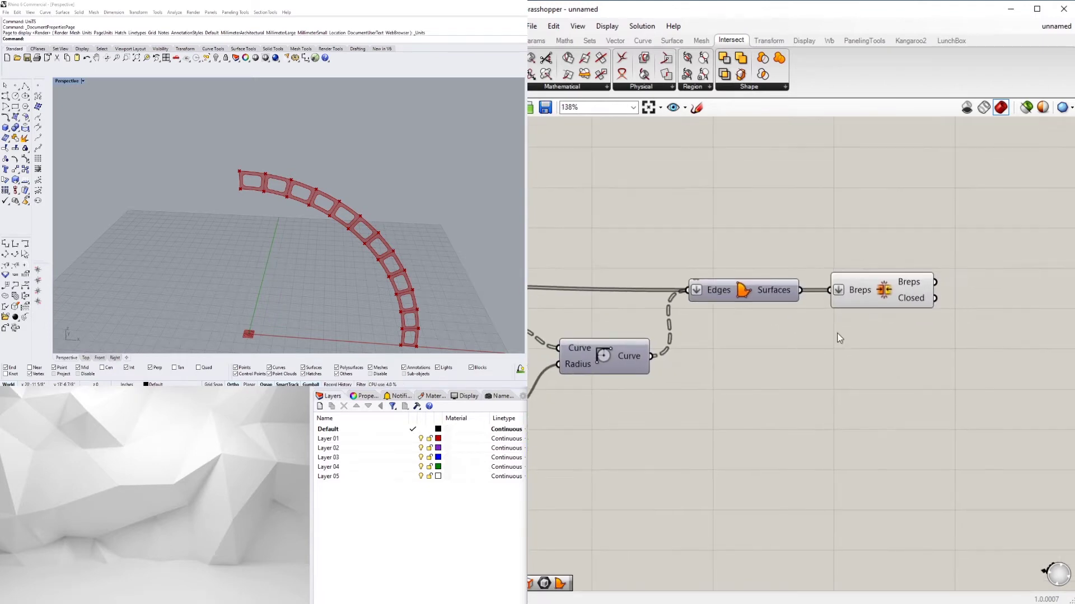
{"action": "left_click", "coordinate": [877, 297]}
{"action": "left_click", "coordinate": [920, 351]}
{"action": "double_click", "coordinate": [972, 294]}
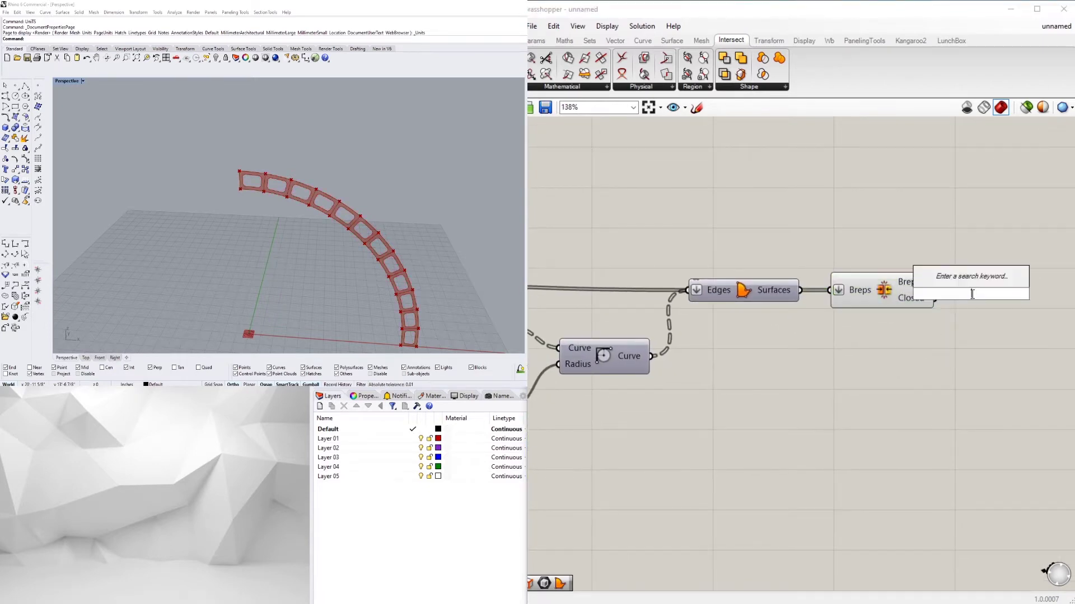
{"action": "type", "text": "extru"}
{"action": "left_click", "coordinate": [968, 281]}
{"action": "scroll", "coordinate": [963, 287], "scroll_direction": "up", "scroll_amount": 2}
{"action": "left_click_drag", "start_coordinate": [951, 303], "coordinate": [1016, 315]}
{"action": "right_click_drag", "start_coordinate": [1016, 315], "coordinate": [917, 295]}
{"action": "left_click_drag", "start_coordinate": [917, 295], "coordinate": [926, 291]}
{"action": "left_click", "coordinate": [806, 261]}
{"action": "left_click_drag", "start_coordinate": [825, 260], "coordinate": [873, 272]}
{"action": "left_click_drag", "start_coordinate": [919, 295], "coordinate": [941, 308]}
Add an Amplitude component, feeding its Vector input from Brep Join's Breps output and its result into Extrude's Direction.
{"action": "double_click", "coordinate": [755, 344]}
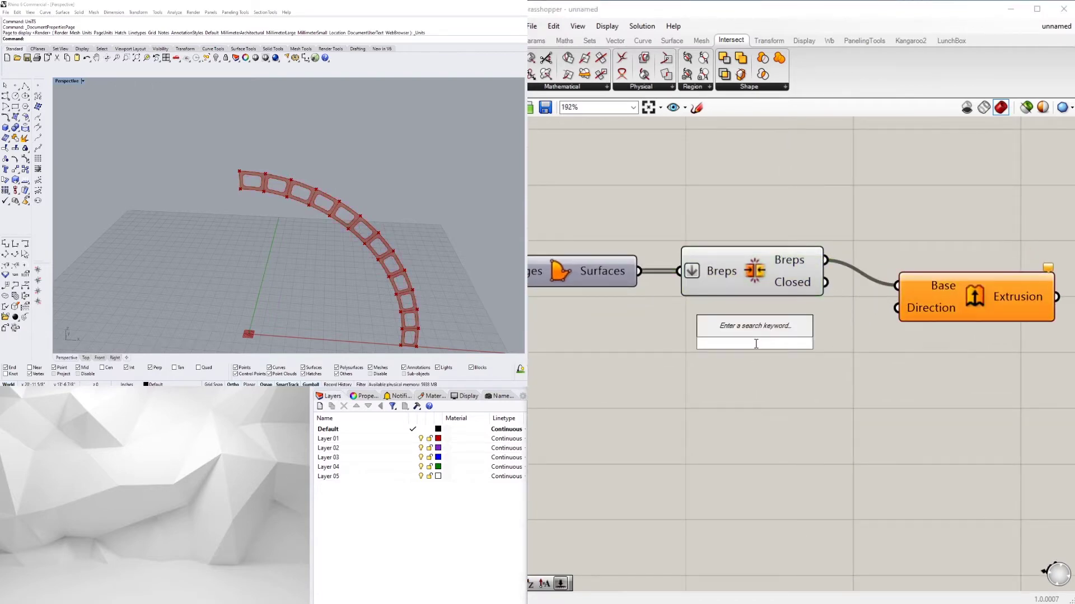
{"action": "type", "text": "am"}
{"action": "key", "text": "Return"}
{"action": "left_click_drag", "start_coordinate": [732, 353], "coordinate": [859, 375]}
{"action": "right_click_drag", "start_coordinate": [955, 324], "coordinate": [777, 318]}
{"action": "left_click_drag", "start_coordinate": [780, 300], "coordinate": [943, 275]}
{"action": "left_click_drag", "start_coordinate": [666, 351], "coordinate": [732, 315]}
{"action": "left_click_drag", "start_coordinate": [843, 339], "coordinate": [759, 341]}
{"action": "left_click_drag", "start_coordinate": [857, 299], "coordinate": [882, 275]}
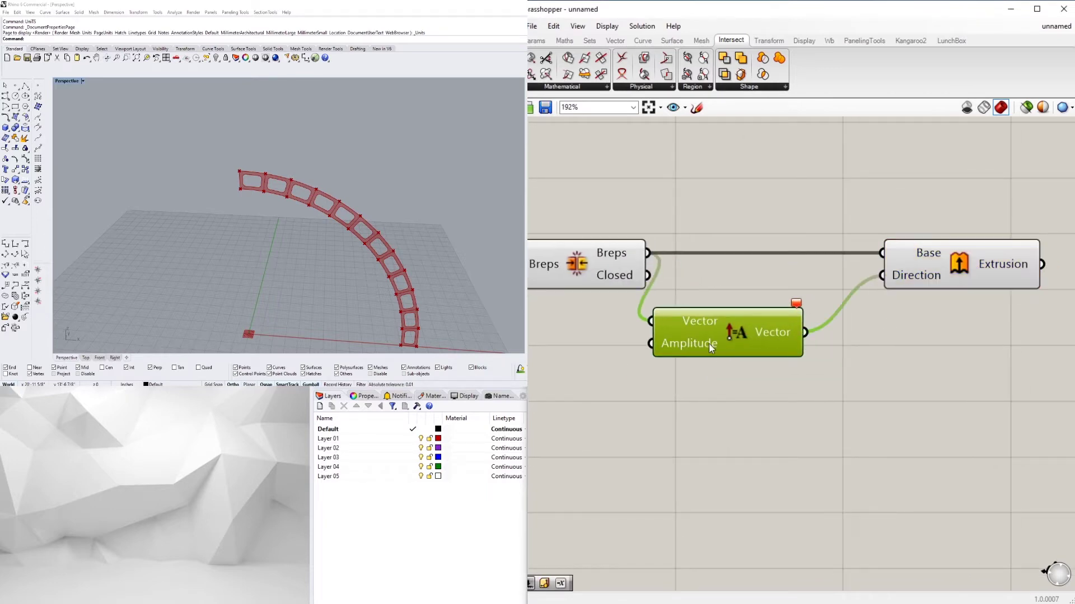
{"action": "left_click_drag", "start_coordinate": [709, 343], "coordinate": [741, 338]}
{"action": "scroll", "coordinate": [717, 324], "scroll_direction": "up", "scroll_amount": 2}
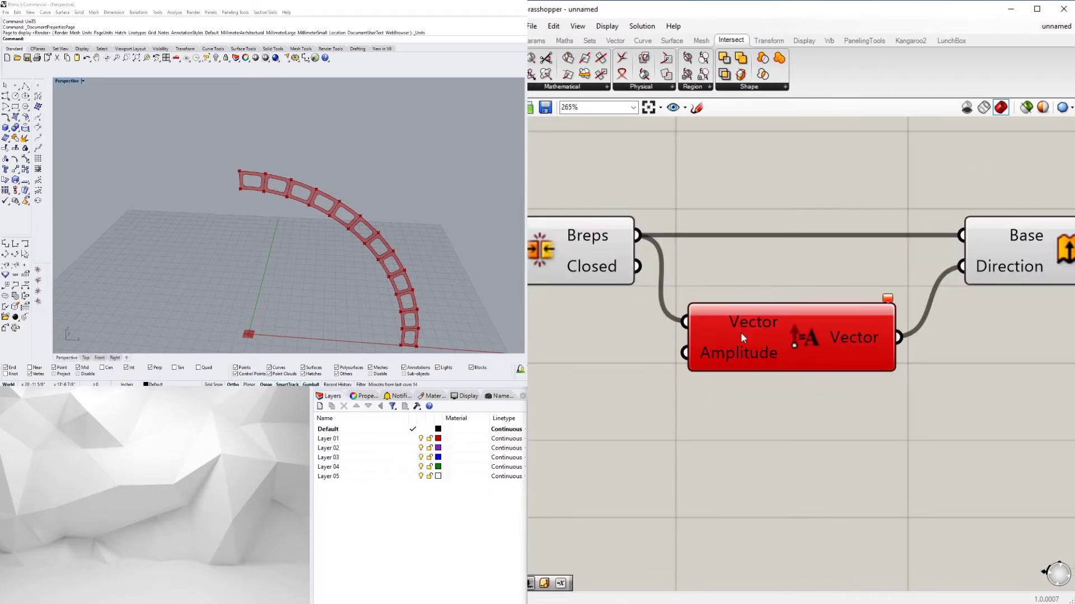
Add a number slider with the value 2 and connect it to the Amplitude input.
{"action": "left_click", "coordinate": [720, 314]}
{"action": "right_click_drag", "start_coordinate": [735, 286], "coordinate": [896, 254]}
{"action": "double_click", "coordinate": [662, 364]}
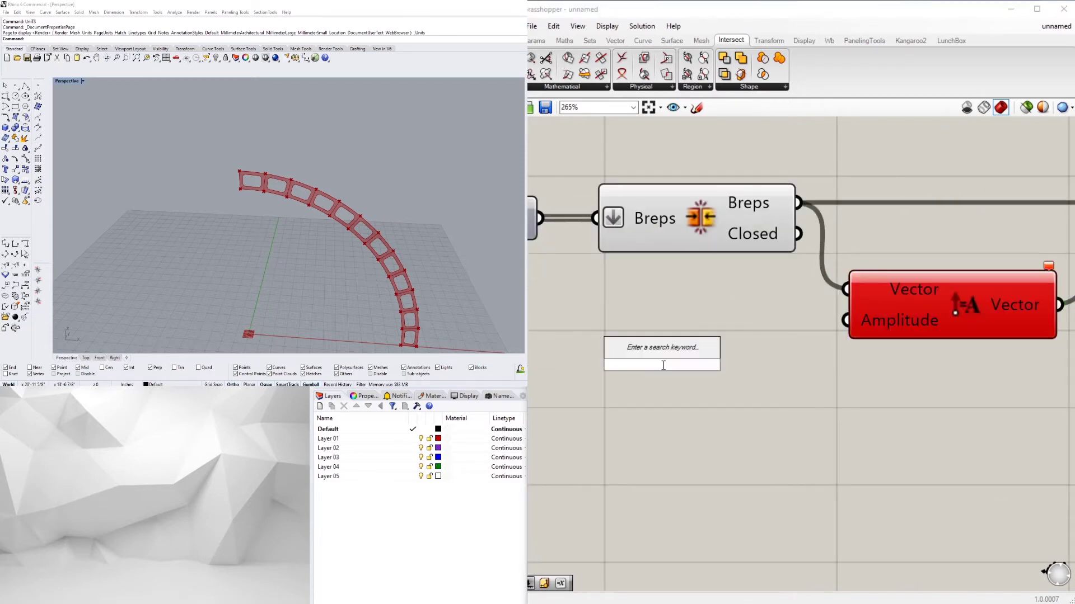
{"action": "type", "text": "2"}
{"action": "key", "text": "Return"}
{"action": "scroll", "coordinate": [852, 351], "scroll_direction": "down", "scroll_amount": 4}
{"action": "right_click_drag", "start_coordinate": [978, 325], "coordinate": [863, 357]}
{"action": "scroll", "coordinate": [862, 357], "scroll_direction": "up", "scroll_amount": 1}
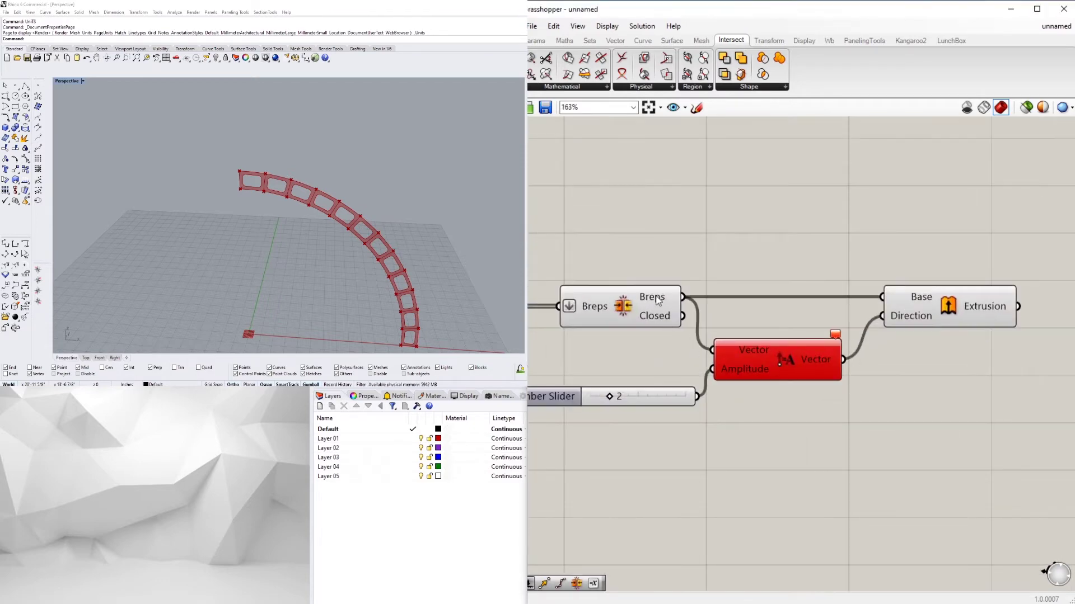
Try flattening and grafting the Vector input of the Amplitude component.
{"action": "right_click", "coordinate": [656, 296]}
{"action": "left_click", "coordinate": [755, 307]}
{"action": "right_click", "coordinate": [747, 349]}
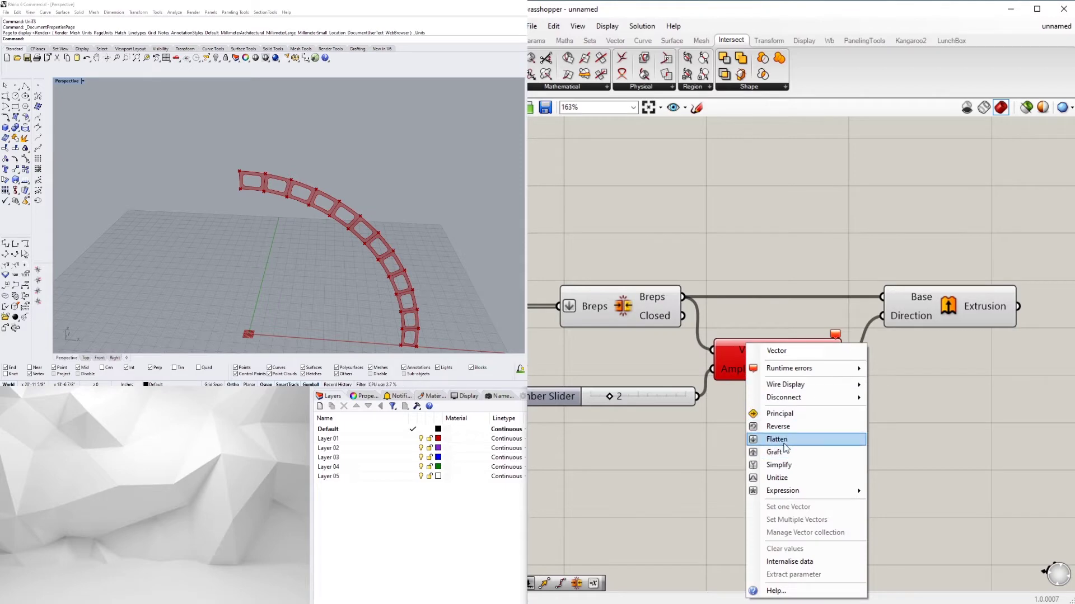
{"action": "left_click", "coordinate": [768, 439]}
{"action": "right_click", "coordinate": [738, 351]}
{"action": "left_click", "coordinate": [783, 462]}
{"action": "right_click", "coordinate": [708, 350]}
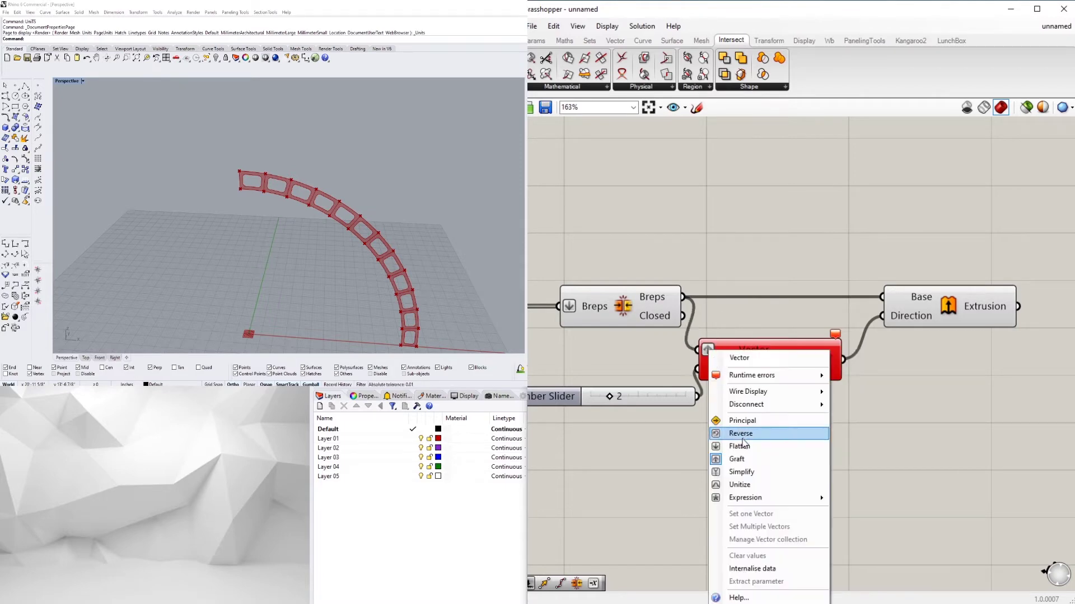
{"action": "left_click", "coordinate": [743, 460]}
{"action": "scroll", "coordinate": [688, 304], "scroll_direction": "down", "scroll_amount": 2}
{"action": "right_click_drag", "start_coordinate": [664, 305], "coordinate": [767, 326]}
{"action": "left_click", "coordinate": [766, 326]}
Insert a Merge Faces component after Brep Join and connect its Breps output to Amplitude's Vector and Extrude's Base.
{"action": "right_click_drag", "start_coordinate": [1044, 487], "coordinate": [930, 455]}
{"action": "left_click_drag", "start_coordinate": [930, 455], "coordinate": [866, 344]}
{"action": "double_click", "coordinate": [771, 223]}
{"action": "type", "text": "MER"}
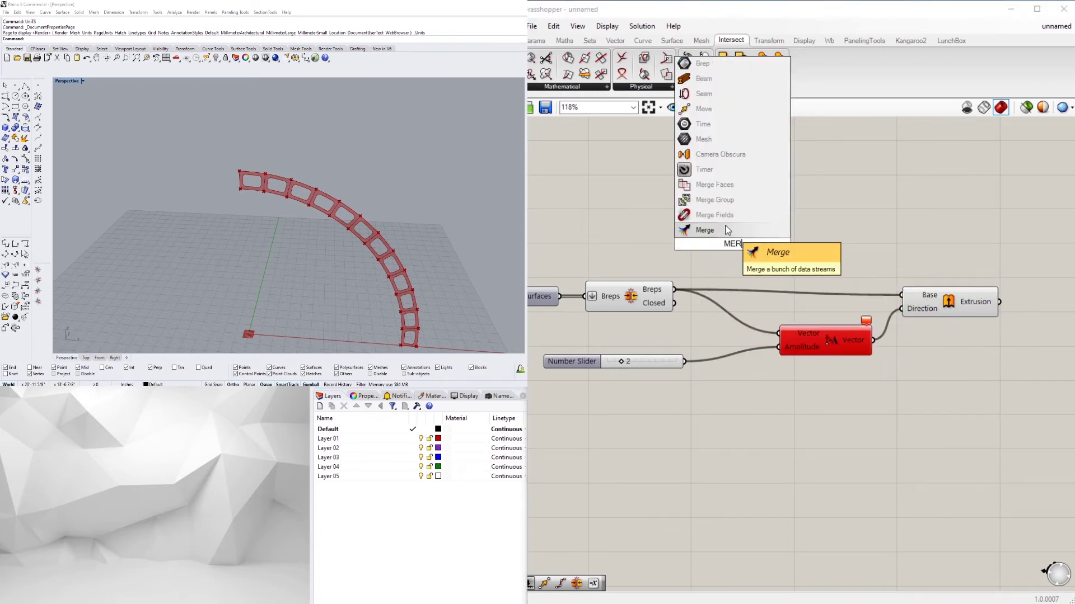
{"action": "left_click", "coordinate": [714, 185]}
{"action": "left_click_drag", "start_coordinate": [676, 286], "coordinate": [694, 244]}
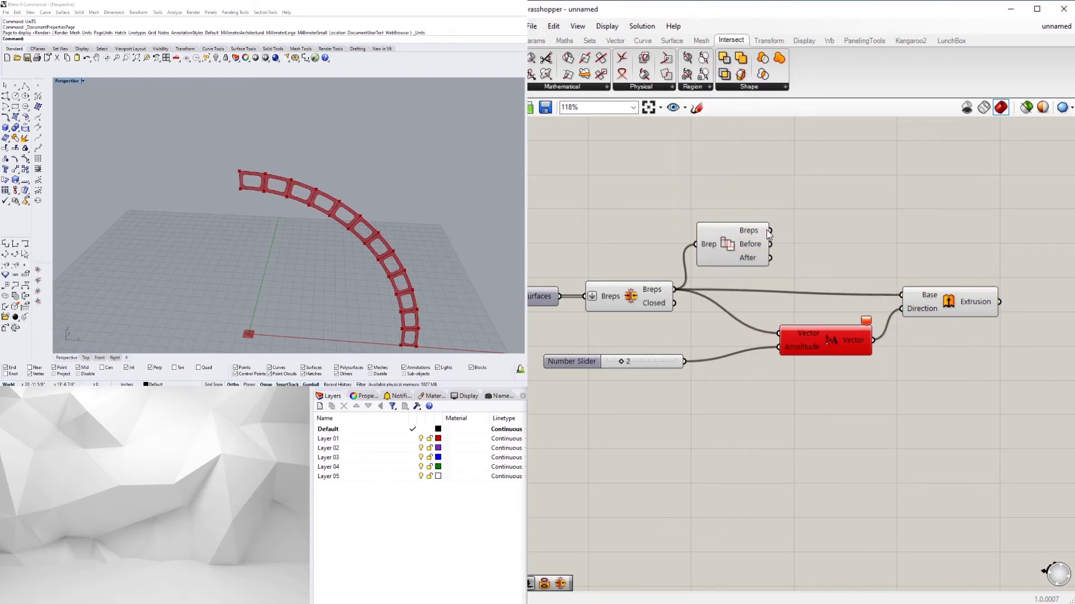
{"action": "left_click_drag", "start_coordinate": [792, 337], "coordinate": [822, 329]}
{"action": "left_click_drag", "start_coordinate": [737, 230], "coordinate": [728, 280]}
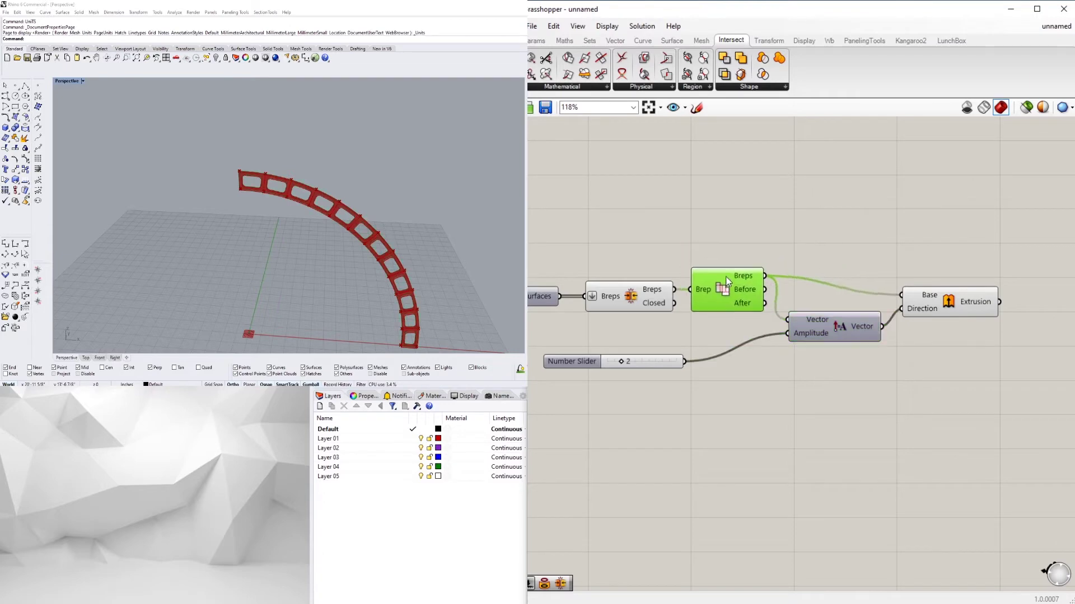
Turn off the preview of Brep Join and select the Extrude component to check the extruded rib.
{"action": "right_click", "coordinate": [631, 301]}
{"action": "left_click", "coordinate": [655, 322]}
{"action": "left_click", "coordinate": [946, 303]}
{"action": "right_click_drag", "start_coordinate": [400, 266], "coordinate": [286, 263]}
{"action": "left_click", "coordinate": [886, 371]}
{"action": "left_click_drag", "start_coordinate": [932, 300], "coordinate": [952, 284]}
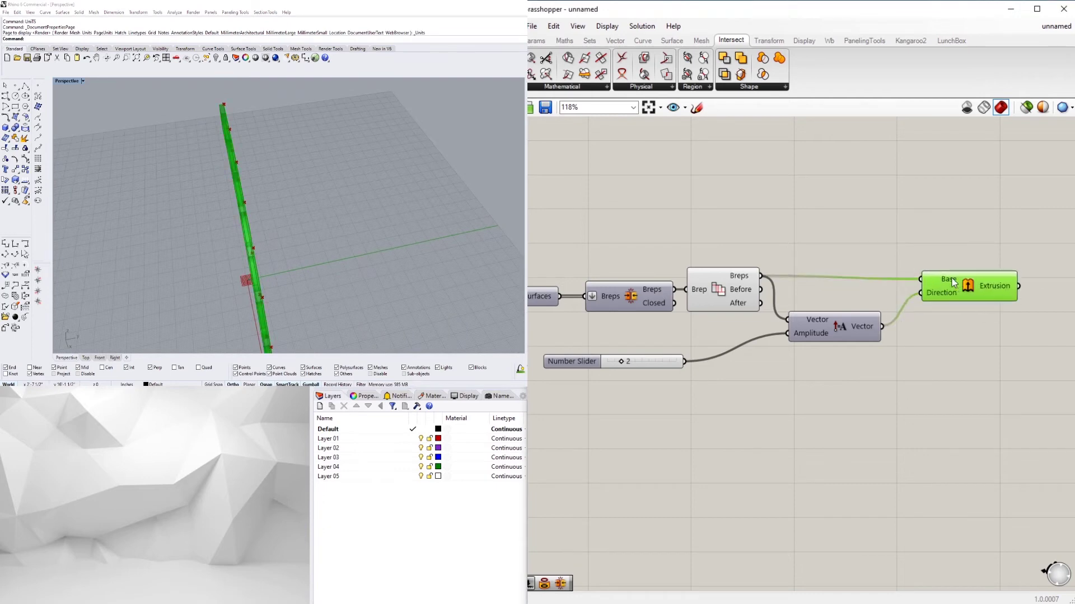
Replace Extrude with a Move component, using the merged Breps as Geometry and the Amplitude vector as Motion.
{"action": "key", "text": "Delete"}
{"action": "double_click", "coordinate": [953, 283]}
{"action": "type", "text": "move"}
{"action": "key", "text": "Return"}
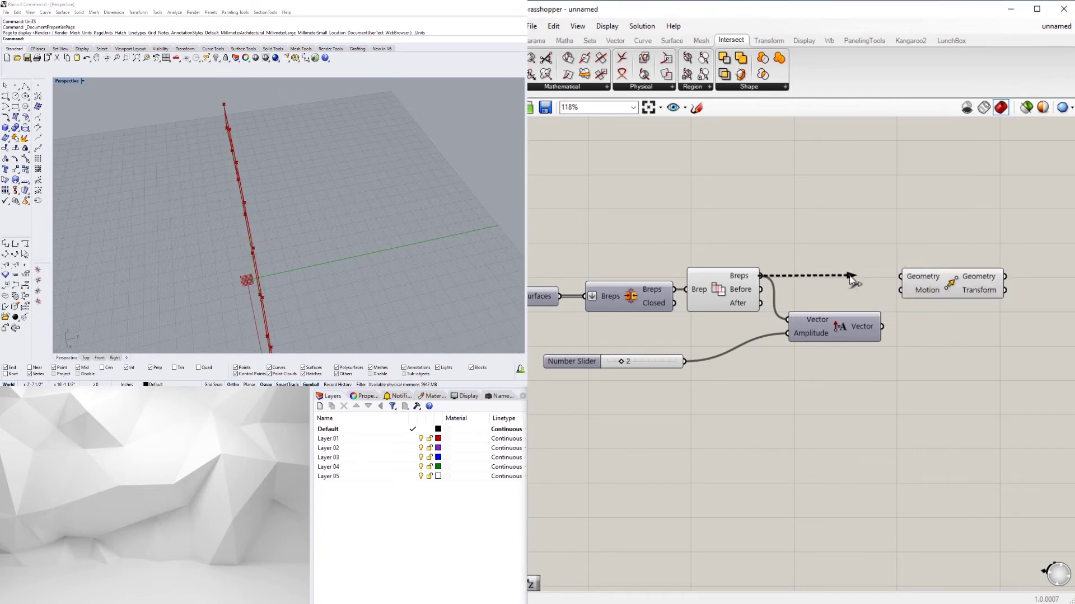
{"action": "left_click_drag", "start_coordinate": [898, 290], "coordinate": [900, 290]}
{"action": "left_click_drag", "start_coordinate": [942, 279], "coordinate": [941, 291]}
{"action": "right_click_drag", "start_coordinate": [940, 362], "coordinate": [794, 375]}
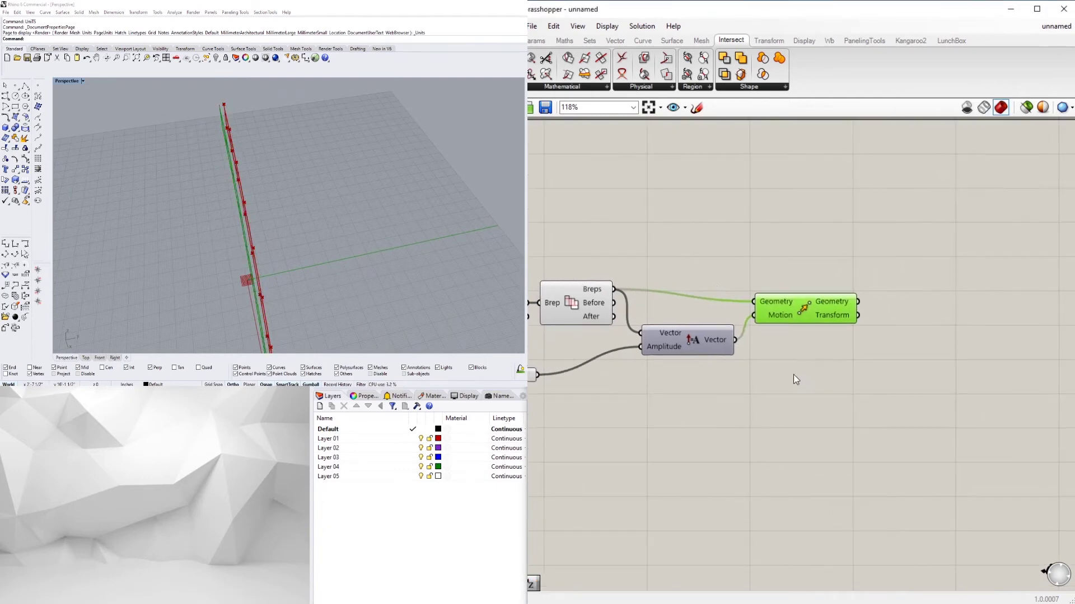
Add an Extrude component after Move and connect the moved Geometry to its Base input.
{"action": "right_click_drag", "start_coordinate": [428, 244], "coordinate": [468, 219]}
{"action": "double_click", "coordinate": [920, 327]}
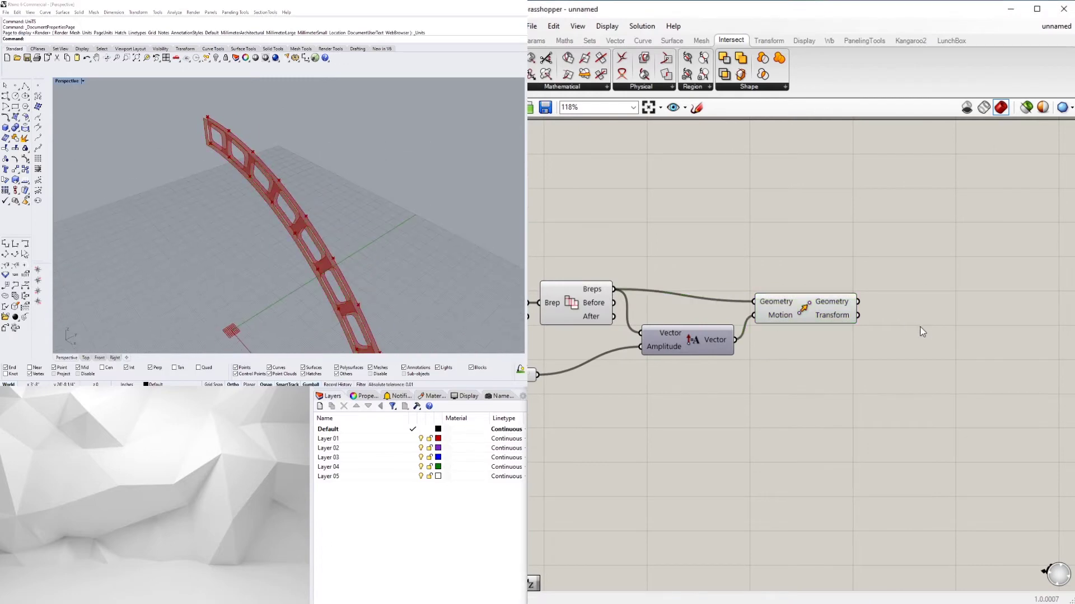
{"action": "type", "text": "extr"}
{"action": "key", "text": "Return"}
{"action": "left_click_drag", "start_coordinate": [857, 303], "coordinate": [948, 321]}
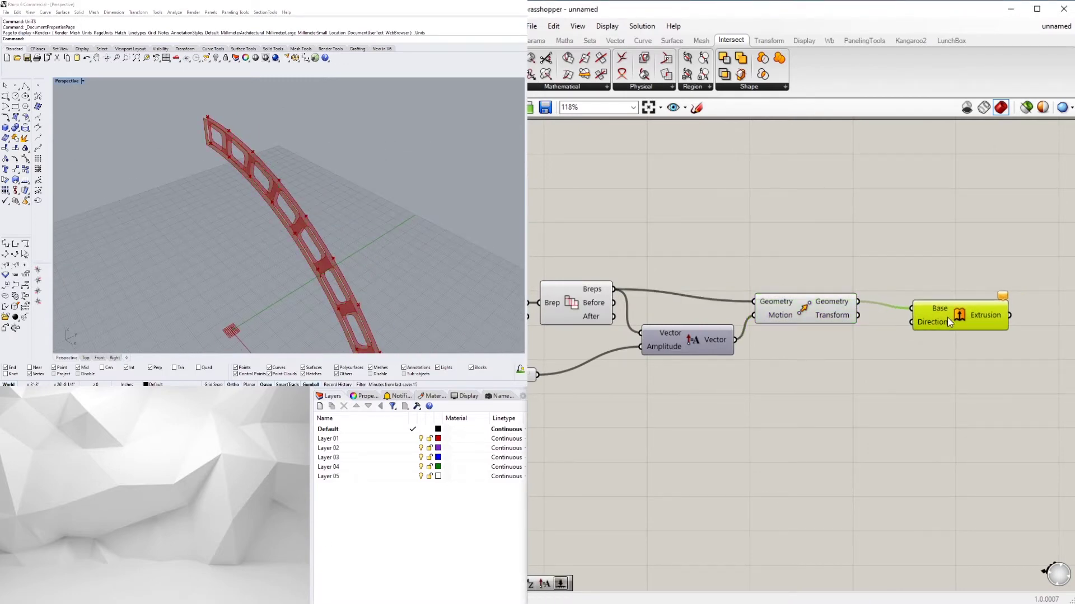
Add a Negative component fed by the Amplitude vector and connect its Result to the Extrude Direction input.
{"action": "double_click", "coordinate": [817, 369]}
{"action": "type", "text": "neg"}
{"action": "key", "text": "Return"}
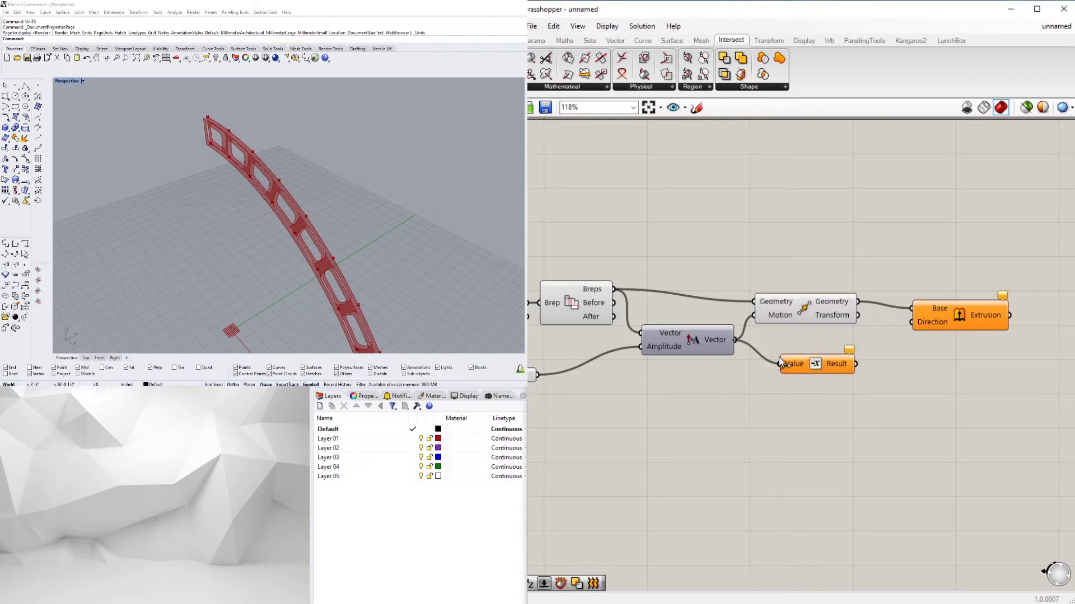
{"action": "left_click_drag", "start_coordinate": [857, 364], "coordinate": [910, 322]}
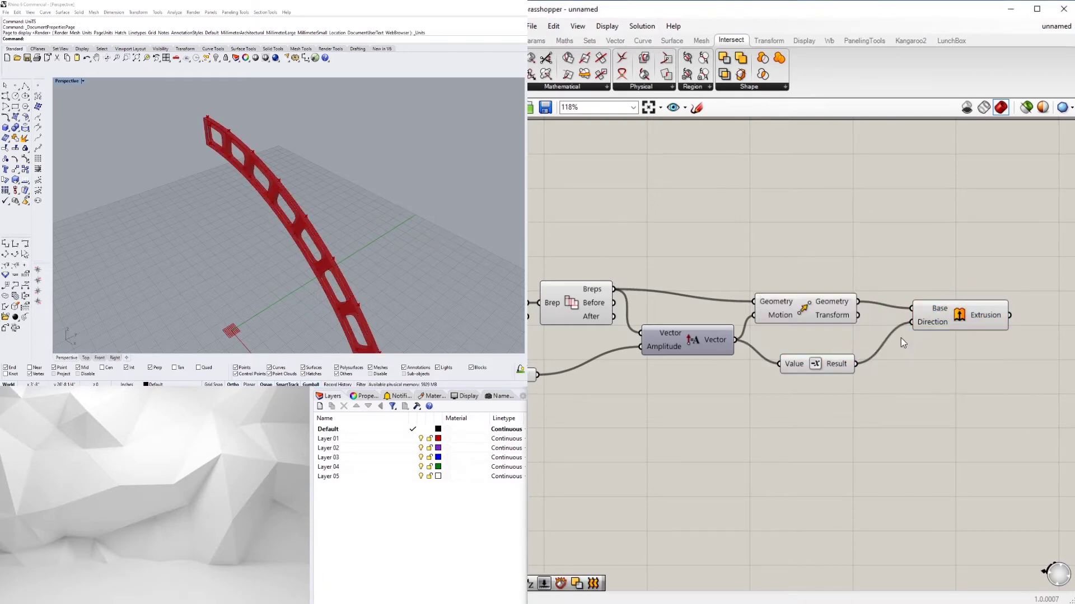
Turn off the preview of the Move and Merge Faces components and check the extruded rib in the viewport.
{"action": "right_click", "coordinate": [804, 322]}
{"action": "left_click", "coordinate": [834, 335]}
{"action": "left_click", "coordinate": [571, 302]}
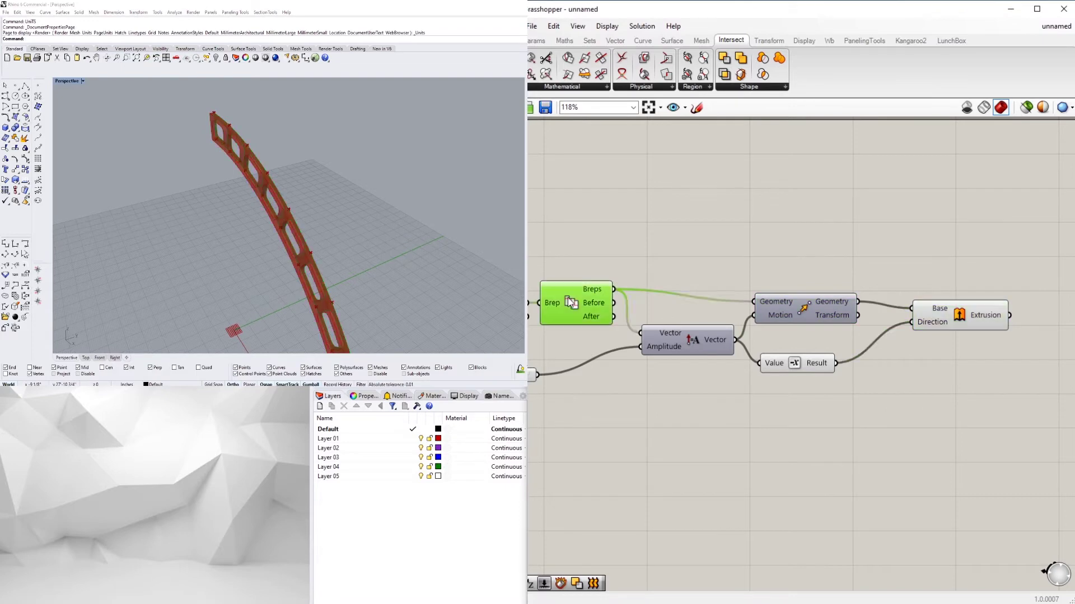
{"action": "right_click", "coordinate": [568, 299]}
{"action": "left_click", "coordinate": [598, 317]}
{"action": "right_click_drag", "start_coordinate": [314, 252], "coordinate": [232, 238]}
{"action": "left_click", "coordinate": [832, 395]}
Add a Multiplication component and connect the Amplitude vector to its A input.
{"action": "right_click_drag", "start_coordinate": [832, 396], "coordinate": [998, 400]}
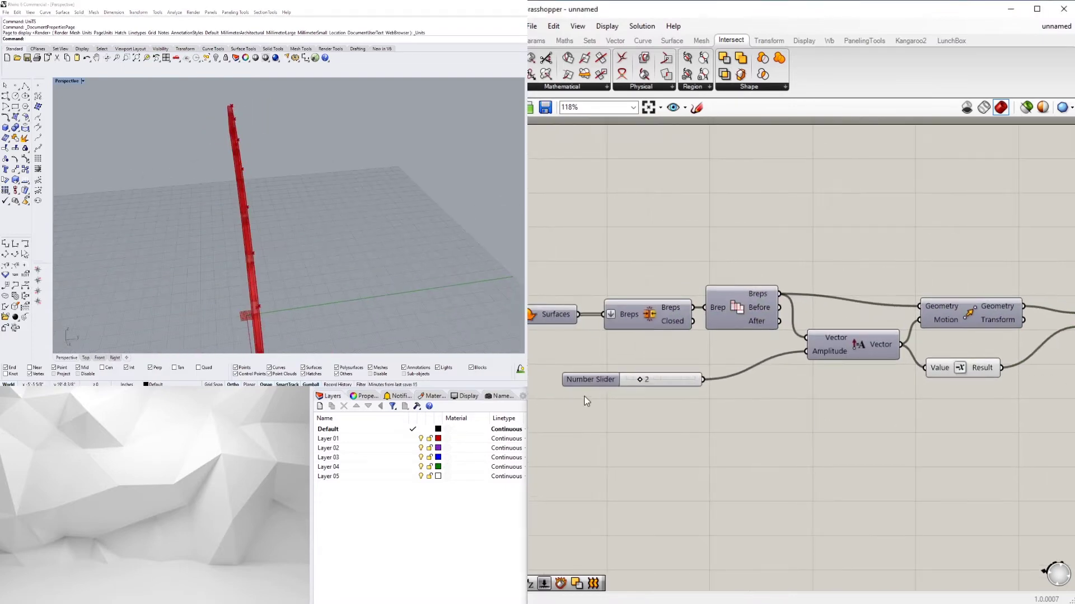
{"action": "scroll", "coordinate": [633, 388], "scroll_direction": "down", "scroll_amount": 1}
{"action": "right_click_drag", "start_coordinate": [633, 388], "coordinate": [681, 391]}
{"action": "right_click_drag", "start_coordinate": [933, 392], "coordinate": [761, 416]}
{"action": "double_click", "coordinate": [799, 427]}
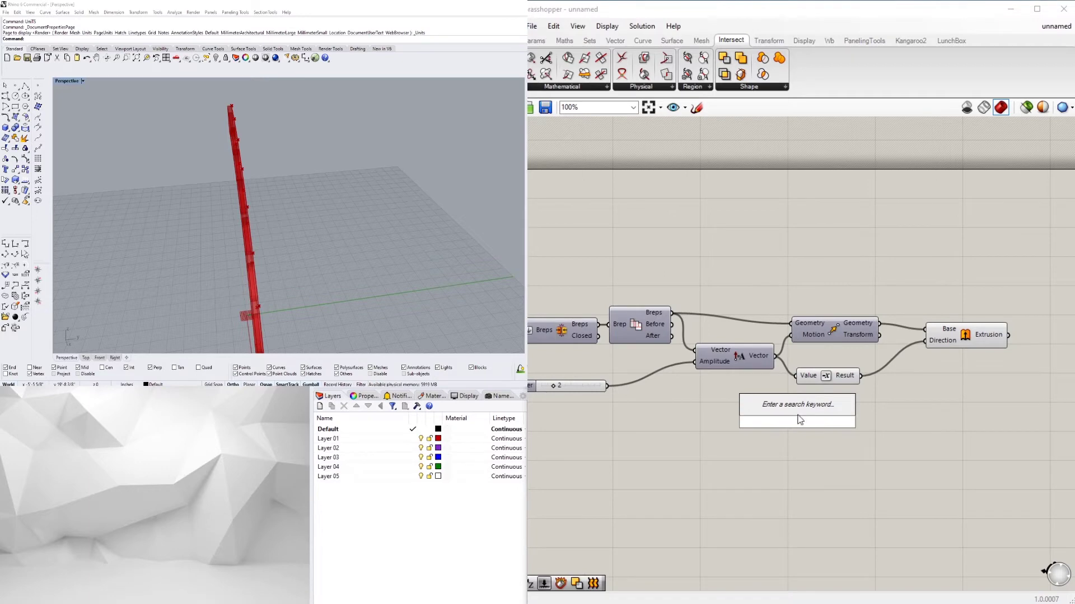
{"action": "type", "text": "*"}
{"action": "key", "text": "Return"}
{"action": "left_click_drag", "start_coordinate": [799, 419], "coordinate": [859, 422]}
{"action": "scroll", "coordinate": [816, 368], "scroll_direction": "up", "scroll_amount": 1}
{"action": "left_click_drag", "start_coordinate": [759, 354], "coordinate": [927, 381]}
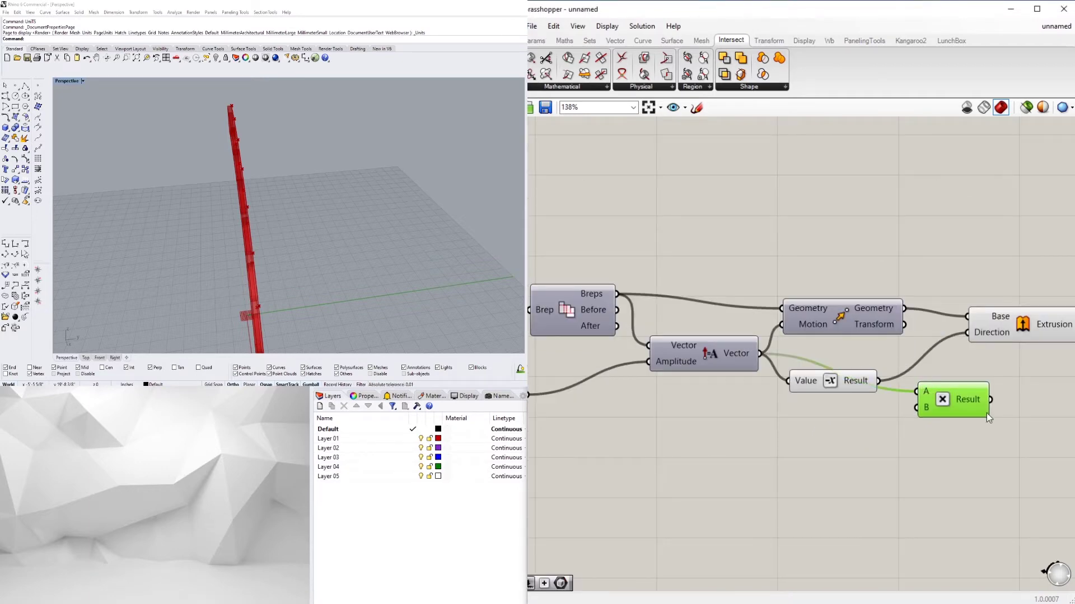
Connect the Multiplication Result to the Negative's Value input and align Multiplication, Negative and Extrude in a row.
{"action": "left_click_drag", "start_coordinate": [821, 405], "coordinate": [756, 396]}
{"action": "left_click_drag", "start_coordinate": [830, 382], "coordinate": [872, 401]}
{"action": "left_click_drag", "start_coordinate": [757, 393], "coordinate": [816, 402]}
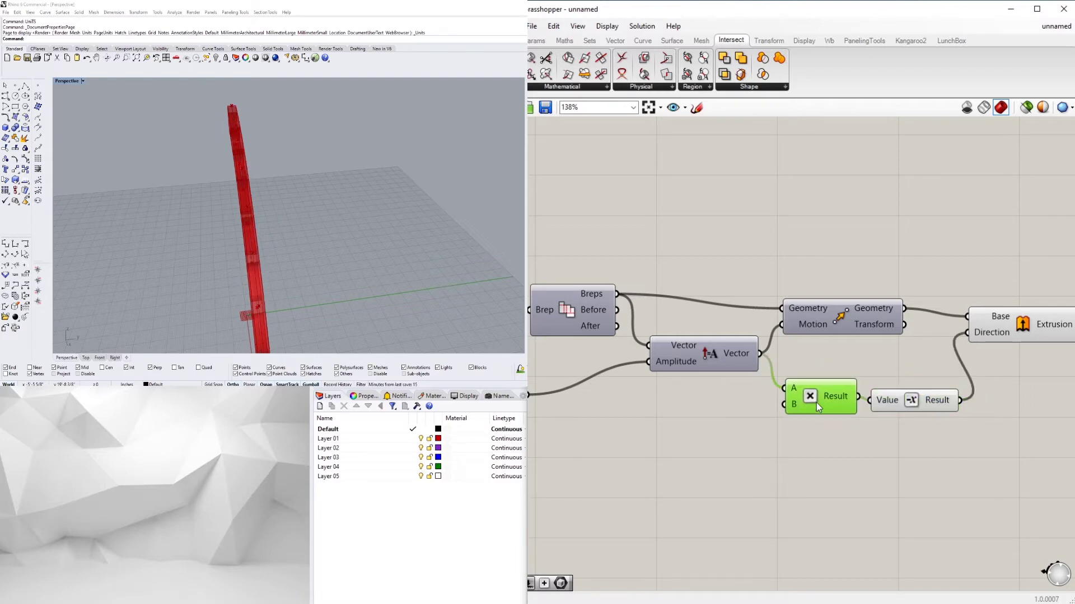
{"action": "left_click_drag", "start_coordinate": [928, 399], "coordinate": [803, 371]}
{"action": "left_click", "coordinate": [884, 426]}
{"action": "left_click_drag", "start_coordinate": [1024, 332], "coordinate": [1037, 365]}
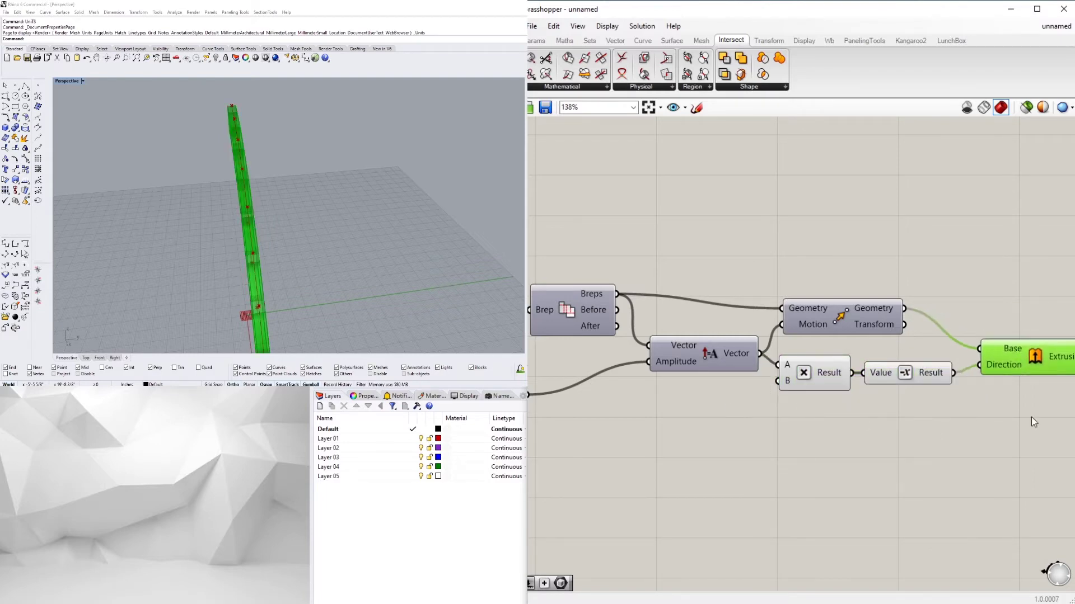
Inspect the extruded rib and set the number slider feeding Amplitude to 1.
{"action": "left_click", "coordinate": [1031, 418]}
{"action": "right_click_drag", "start_coordinate": [306, 143], "coordinate": [470, 168]}
{"action": "scroll", "coordinate": [872, 360], "scroll_direction": "down", "scroll_amount": 3}
{"action": "left_click", "coordinate": [972, 362]}
{"action": "right_click_drag", "start_coordinate": [710, 400], "coordinate": [825, 392]}
{"action": "right_click_drag", "start_coordinate": [347, 235], "coordinate": [509, 206]}
{"action": "right_click_drag", "start_coordinate": [764, 409], "coordinate": [559, 427]}
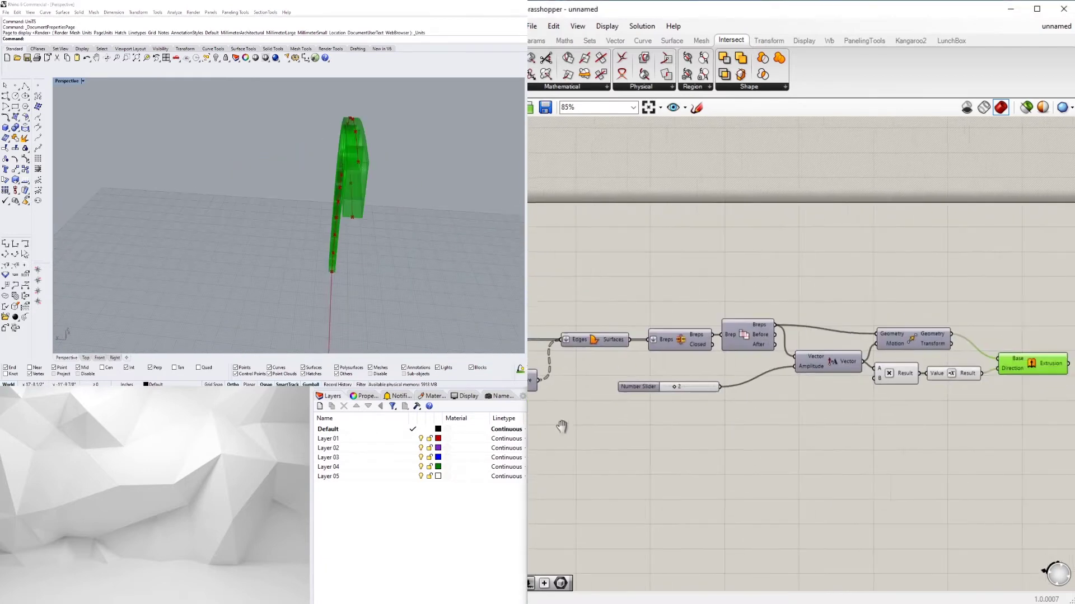
{"action": "scroll", "coordinate": [667, 368], "scroll_direction": "up", "scroll_amount": 8}
{"action": "left_click_drag", "start_coordinate": [732, 338], "coordinate": [705, 342]}
{"action": "scroll", "coordinate": [710, 386], "scroll_direction": "down", "scroll_amount": 3}
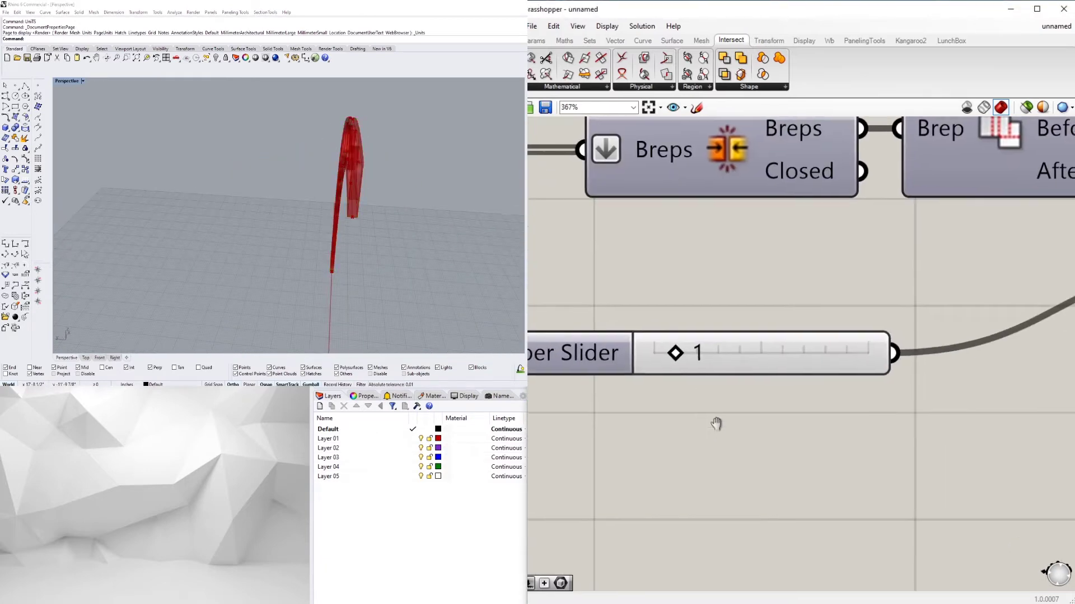
{"action": "double_click", "coordinate": [715, 425]}
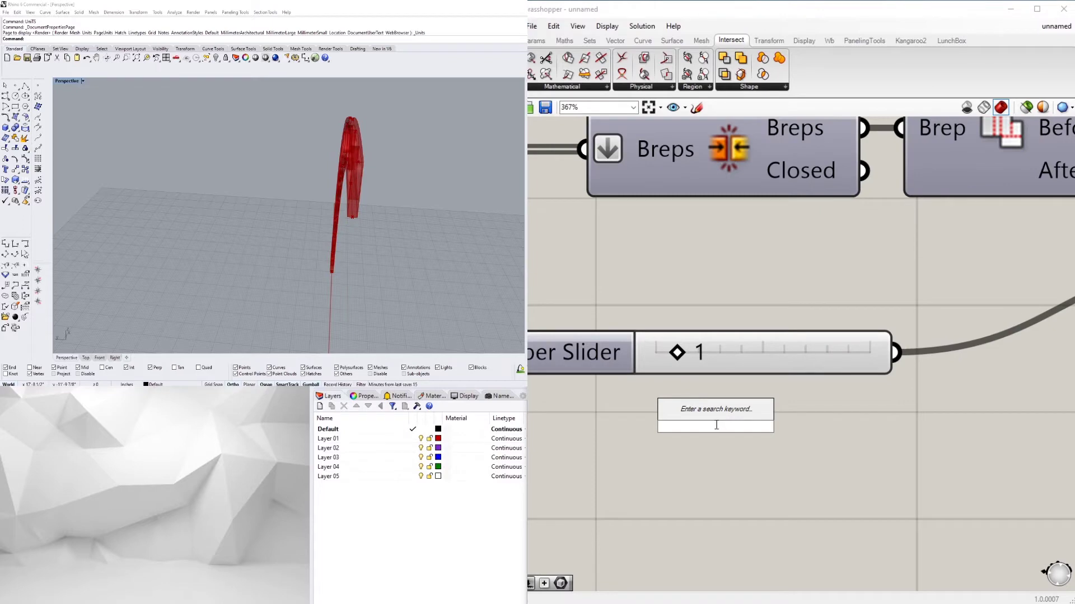
{"action": "left_click", "coordinate": [547, 435]}
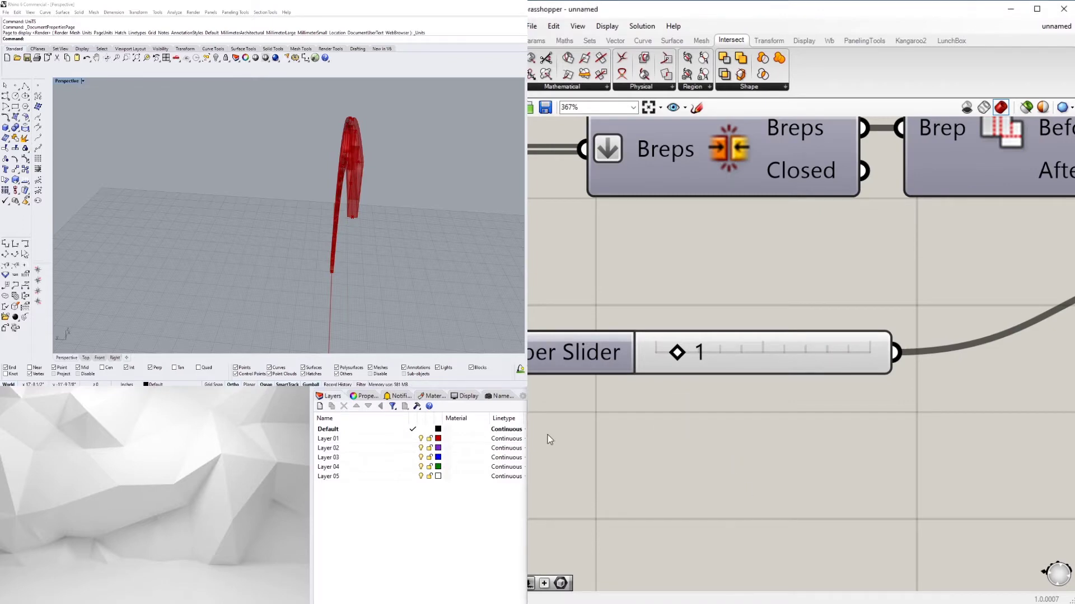
Group the Amplitude number slider and name the group THICKNESS.
{"action": "scroll", "coordinate": [828, 387], "scroll_direction": "down", "scroll_amount": 4}
{"action": "right_click_drag", "start_coordinate": [823, 384], "coordinate": [681, 359]}
{"action": "right_click_drag", "start_coordinate": [392, 193], "coordinate": [490, 238]}
{"action": "scroll", "coordinate": [834, 375], "scroll_direction": "down", "scroll_amount": 8}
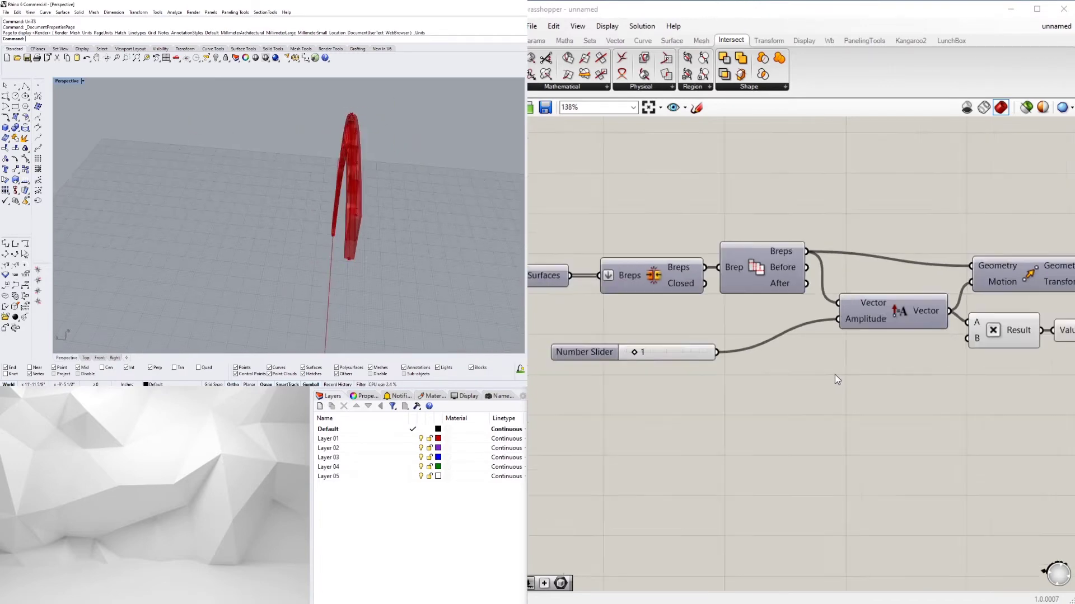
{"action": "scroll", "coordinate": [764, 361], "scroll_direction": "up", "scroll_amount": 5}
{"action": "scroll", "coordinate": [799, 358], "scroll_direction": "up", "scroll_amount": 3}
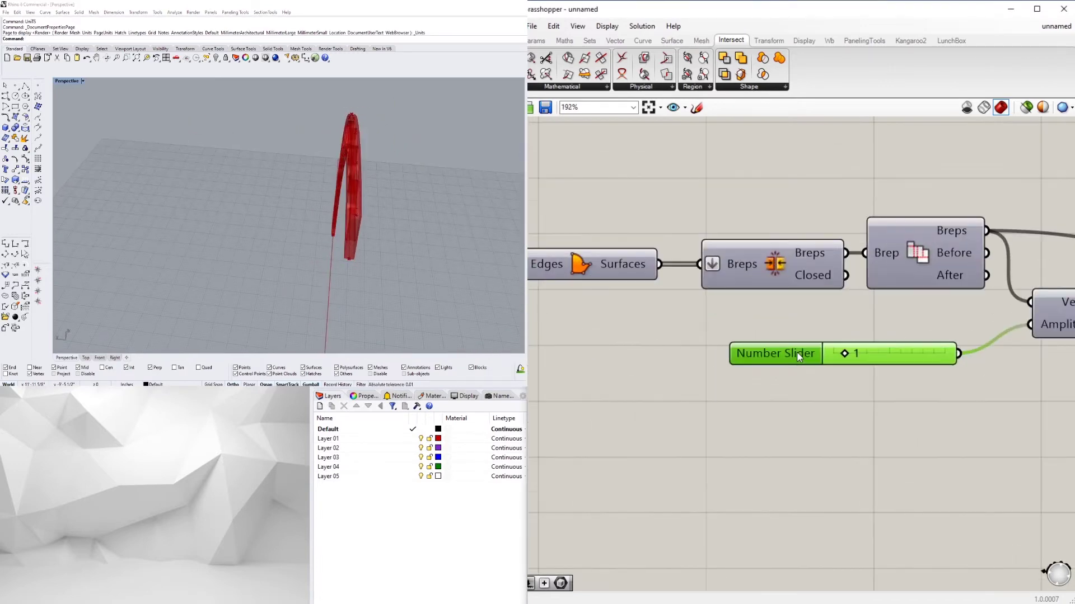
{"action": "key", "text": "ctrl+g"}
{"action": "right_click", "coordinate": [791, 347]}
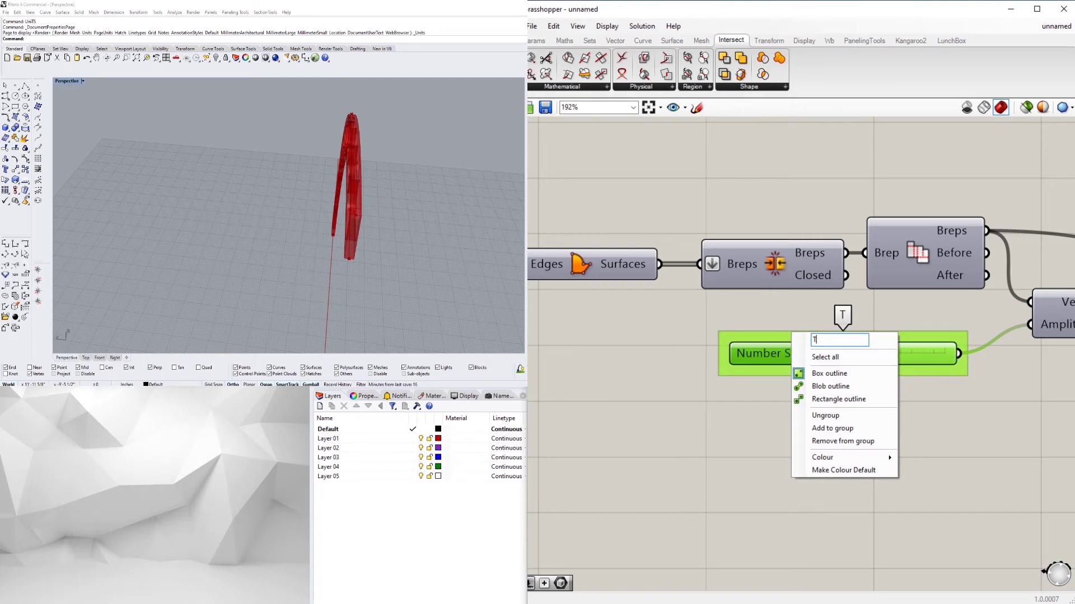
{"action": "left_click", "coordinate": [854, 429]}
{"action": "scroll", "coordinate": [844, 417], "scroll_direction": "down", "scroll_amount": 3}
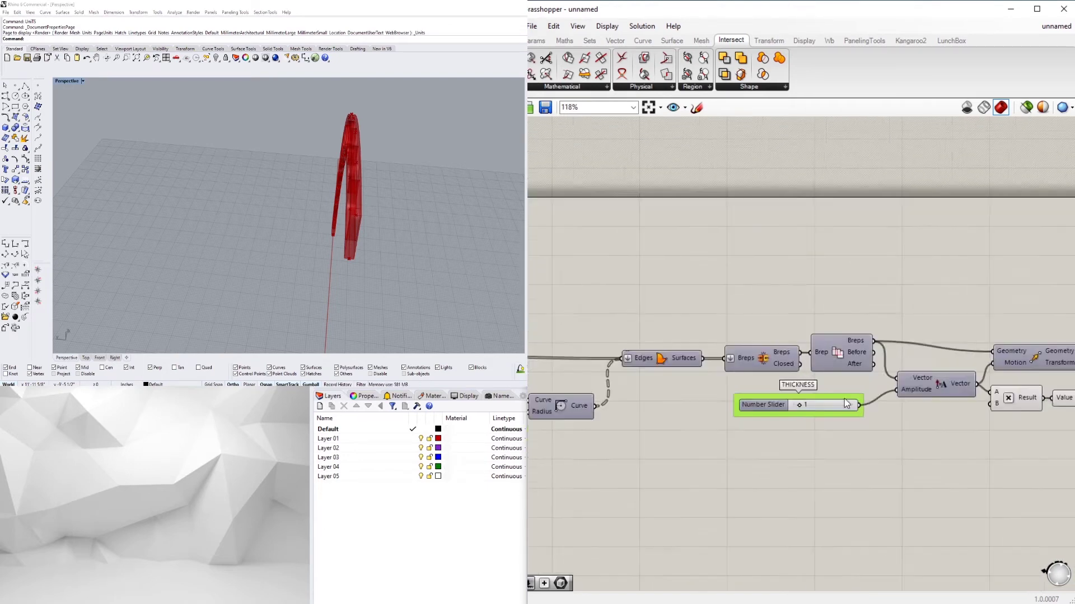
Tidy the layout by nudging the THICKNESS slider and the Fillet component, and moving the FILLET FRAME slider slightly up.
{"action": "scroll", "coordinate": [844, 404], "scroll_direction": "up", "scroll_amount": 1}
{"action": "left_click_drag", "start_coordinate": [745, 408], "coordinate": [756, 403]}
{"action": "left_click", "coordinate": [839, 456]}
{"action": "scroll", "coordinate": [846, 456], "scroll_direction": "down", "scroll_amount": 6}
{"action": "right_click_drag", "start_coordinate": [918, 457], "coordinate": [939, 409]}
{"action": "left_click_drag", "start_coordinate": [1025, 451], "coordinate": [775, 373]}
{"action": "scroll", "coordinate": [757, 367], "scroll_direction": "up", "scroll_amount": 4}
{"action": "left_click", "coordinate": [690, 436]}
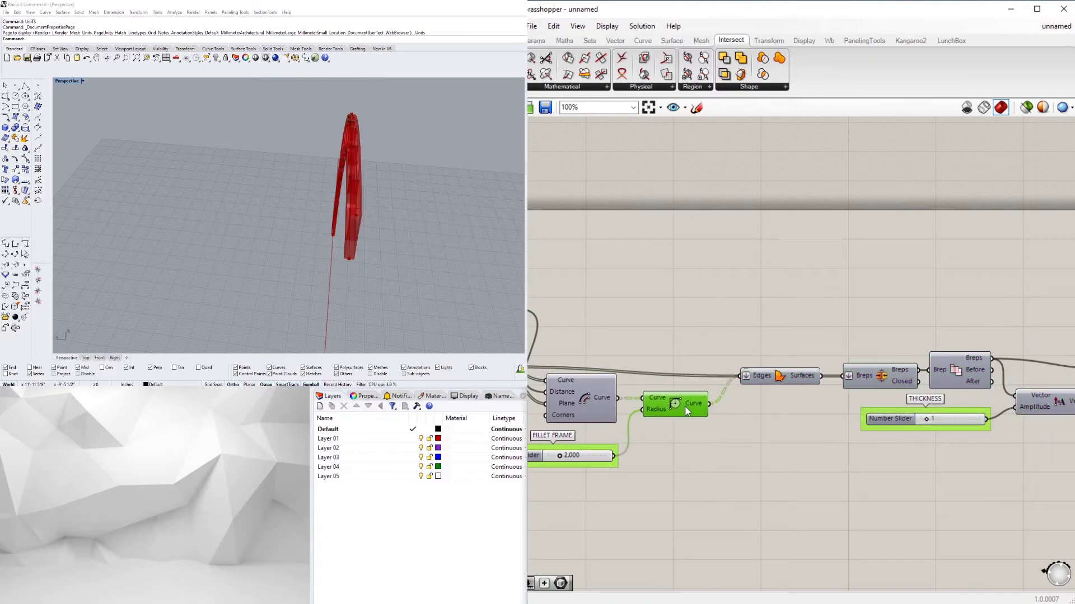
{"action": "left_click_drag", "start_coordinate": [685, 411], "coordinate": [687, 408]}
{"action": "left_click", "coordinate": [689, 483]}
{"action": "right_click_drag", "start_coordinate": [690, 485], "coordinate": [871, 485]}
{"action": "scroll", "coordinate": [782, 458], "scroll_direction": "up", "scroll_amount": 3}
{"action": "left_click_drag", "start_coordinate": [782, 458], "coordinate": [784, 439]}
{"action": "left_click", "coordinate": [834, 486]}
{"action": "scroll", "coordinate": [845, 485], "scroll_direction": "down", "scroll_amount": 5}
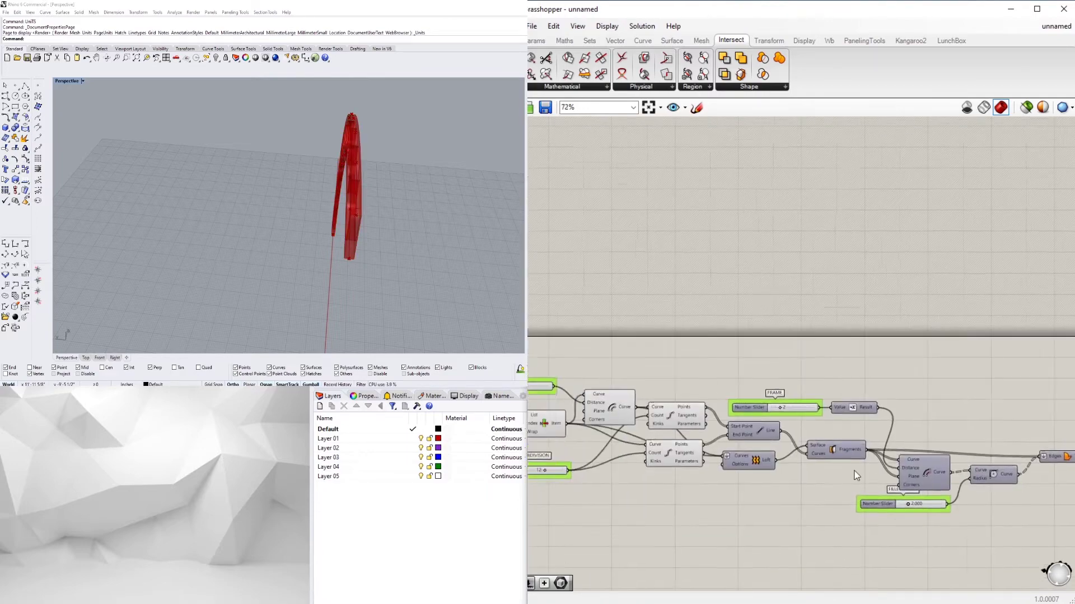
Tidy the layout by placing the Negative component above the surface-splitting component and moving the FRAME slider up above the Divide Curve components.
{"action": "scroll", "coordinate": [848, 441], "scroll_direction": "up", "scroll_amount": 3}
{"action": "left_click_drag", "start_coordinate": [861, 411], "coordinate": [838, 422]}
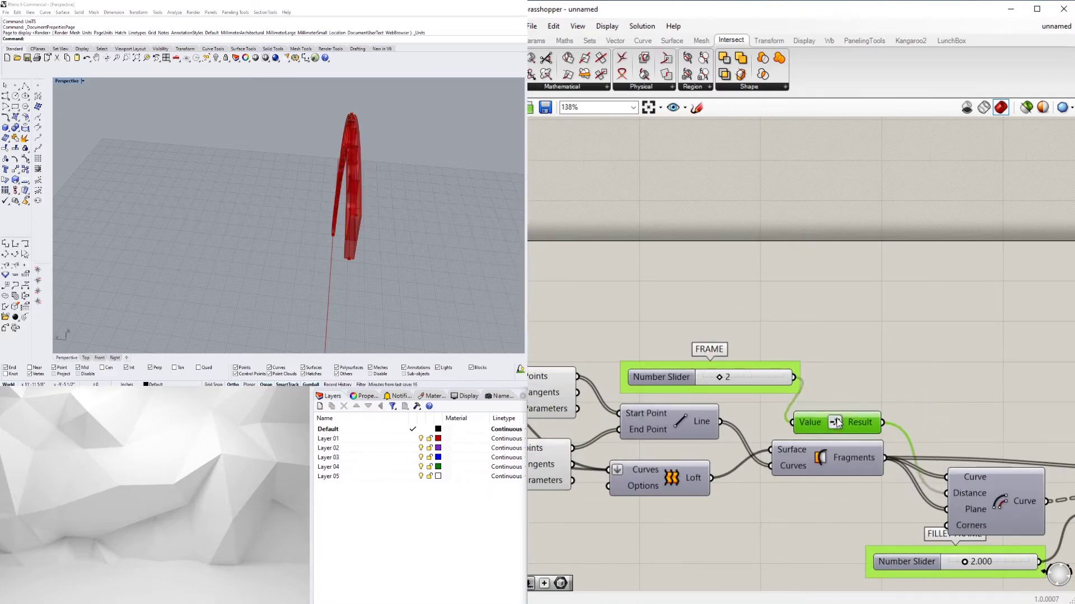
{"action": "left_click", "coordinate": [887, 372]}
{"action": "right_click_drag", "start_coordinate": [658, 387], "coordinate": [834, 394]}
{"action": "left_click_drag", "start_coordinate": [846, 379], "coordinate": [691, 341]}
{"action": "left_click", "coordinate": [775, 292]}
{"action": "scroll", "coordinate": [912, 390], "scroll_direction": "down", "scroll_amount": 4}
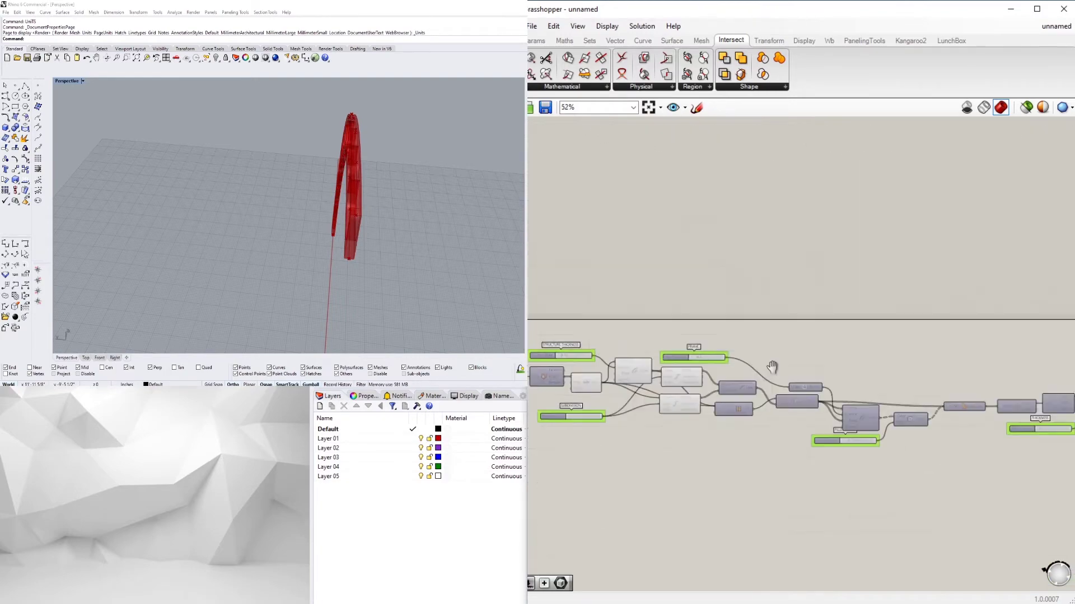
Raise the STRUCTURE SIZE slider's maximum to 20 and set its value to 15.
{"action": "scroll", "coordinate": [869, 394], "scroll_direction": "up", "scroll_amount": 3}
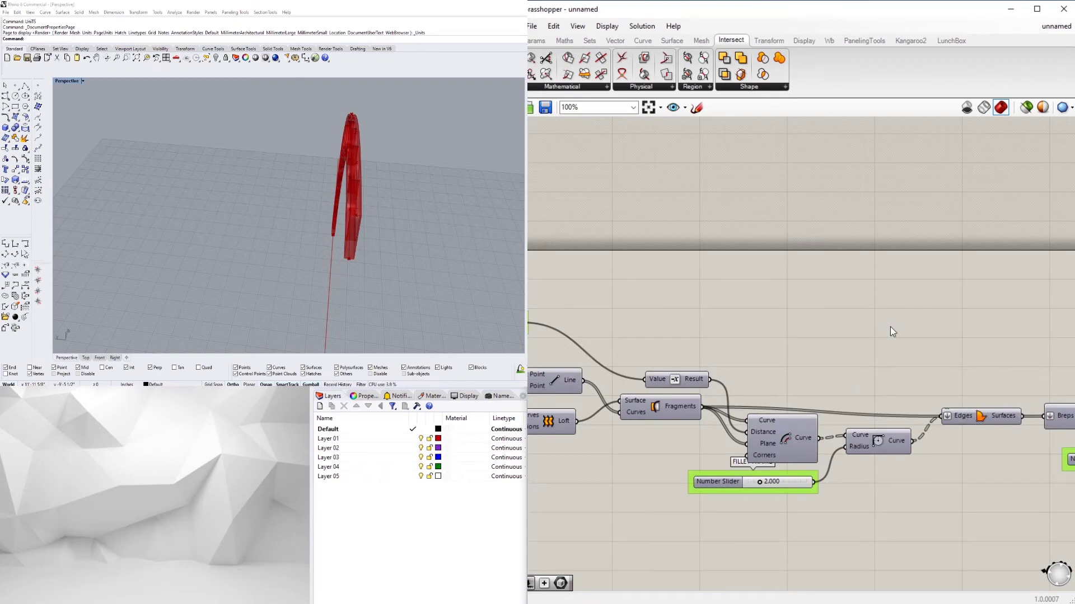
{"action": "scroll", "coordinate": [884, 330], "scroll_direction": "down", "scroll_amount": 4}
{"action": "right_click_drag", "start_coordinate": [811, 371], "coordinate": [756, 386]}
{"action": "right_click_drag", "start_coordinate": [693, 441], "coordinate": [1006, 421]}
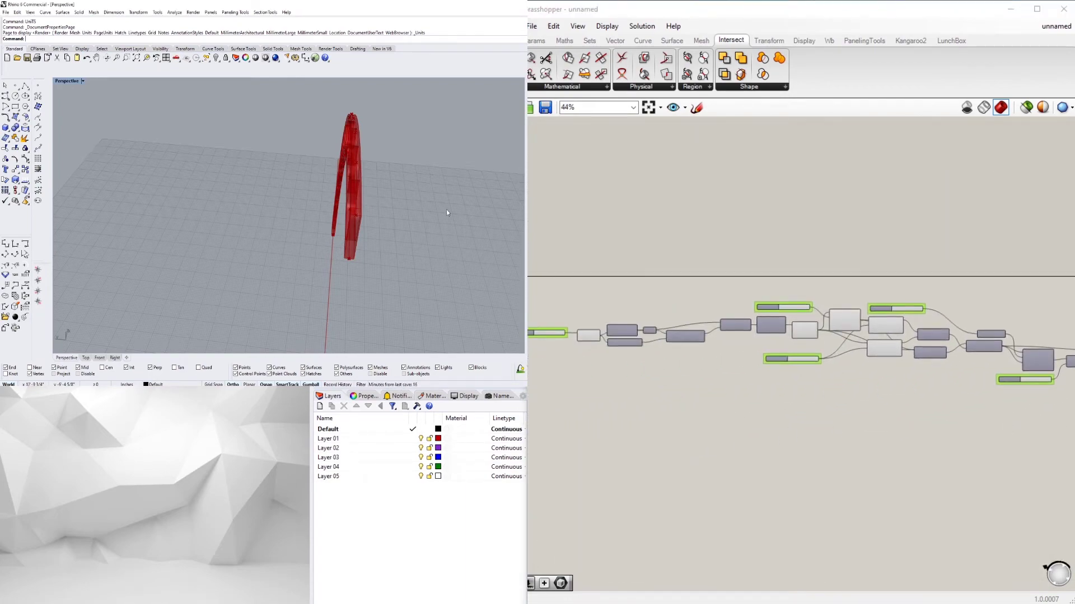
{"action": "right_click_drag", "start_coordinate": [446, 211], "coordinate": [364, 167]}
{"action": "scroll", "coordinate": [360, 192], "scroll_direction": "down", "scroll_amount": 5}
{"action": "scroll", "coordinate": [1058, 399], "scroll_direction": "down", "scroll_amount": 1}
{"action": "right_click_drag", "start_coordinate": [1058, 399], "coordinate": [1072, 336]}
{"action": "scroll", "coordinate": [756, 323], "scroll_direction": "up", "scroll_amount": 4}
{"action": "scroll", "coordinate": [765, 345], "scroll_direction": "down", "scroll_amount": 3}
{"action": "right_click_drag", "start_coordinate": [530, 308], "coordinate": [727, 312]}
{"action": "scroll", "coordinate": [658, 295], "scroll_direction": "up", "scroll_amount": 9}
{"action": "double_click", "coordinate": [624, 266]}
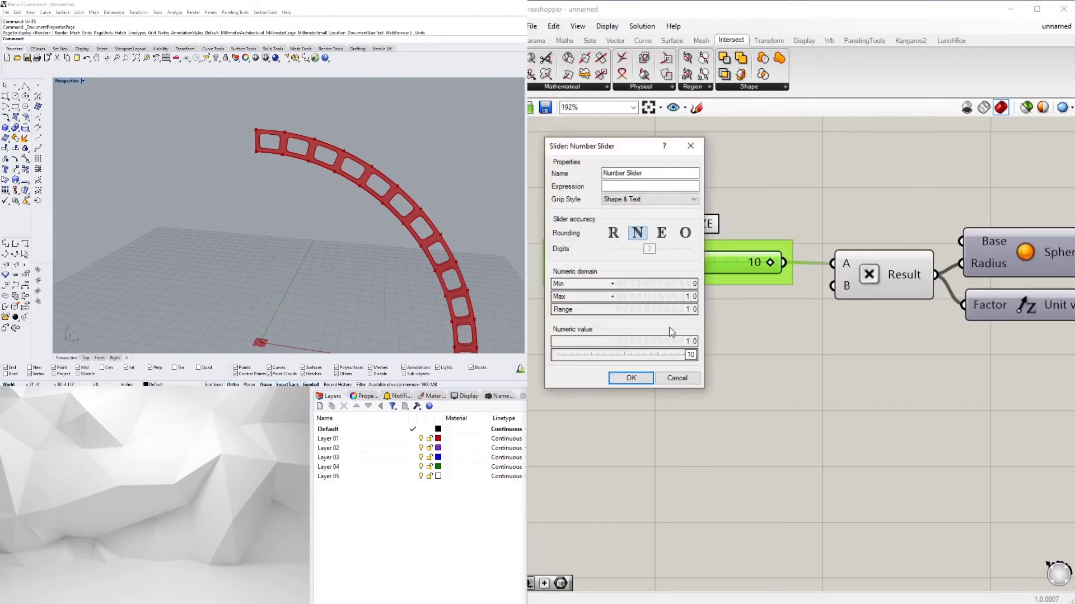
{"action": "double_click", "coordinate": [662, 297]}
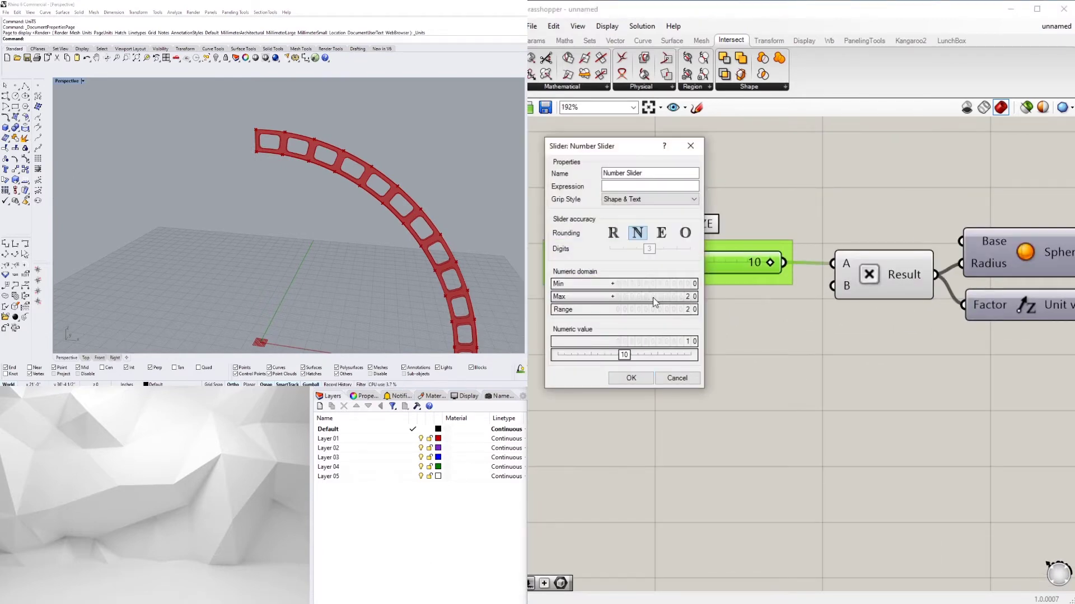
{"action": "key", "text": "Return"}
{"action": "left_click_drag", "start_coordinate": [710, 261], "coordinate": [743, 264]}
Examine the enlarged rib with the Extrude component highlighted, and trace the component chain back to the sphere.
{"action": "scroll", "coordinate": [380, 171], "scroll_direction": "down", "scroll_amount": 3}
{"action": "scroll", "coordinate": [380, 171], "scroll_direction": "up", "scroll_amount": 5}
{"action": "scroll", "coordinate": [404, 179], "scroll_direction": "down", "scroll_amount": 2}
{"action": "scroll", "coordinate": [404, 178], "scroll_direction": "down", "scroll_amount": 6}
{"action": "left_click", "coordinate": [861, 355]}
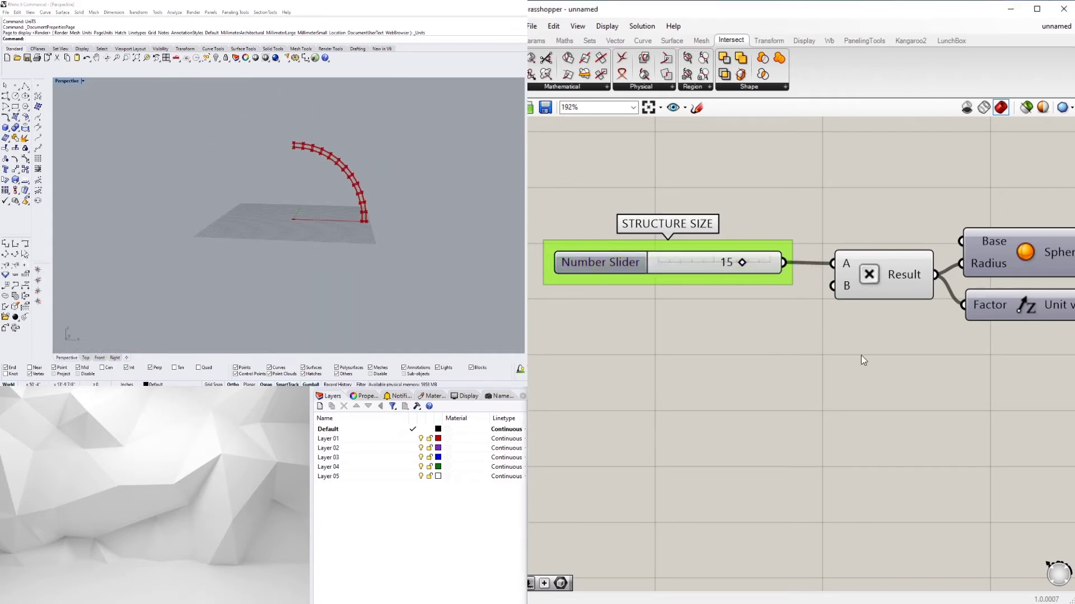
{"action": "scroll", "coordinate": [860, 356], "scroll_direction": "down", "scroll_amount": 5}
{"action": "right_click_drag", "start_coordinate": [1035, 417], "coordinate": [548, 406]}
{"action": "right_click_drag", "start_coordinate": [1024, 414], "coordinate": [605, 413]}
{"action": "right_click_drag", "start_coordinate": [1047, 378], "coordinate": [803, 374]}
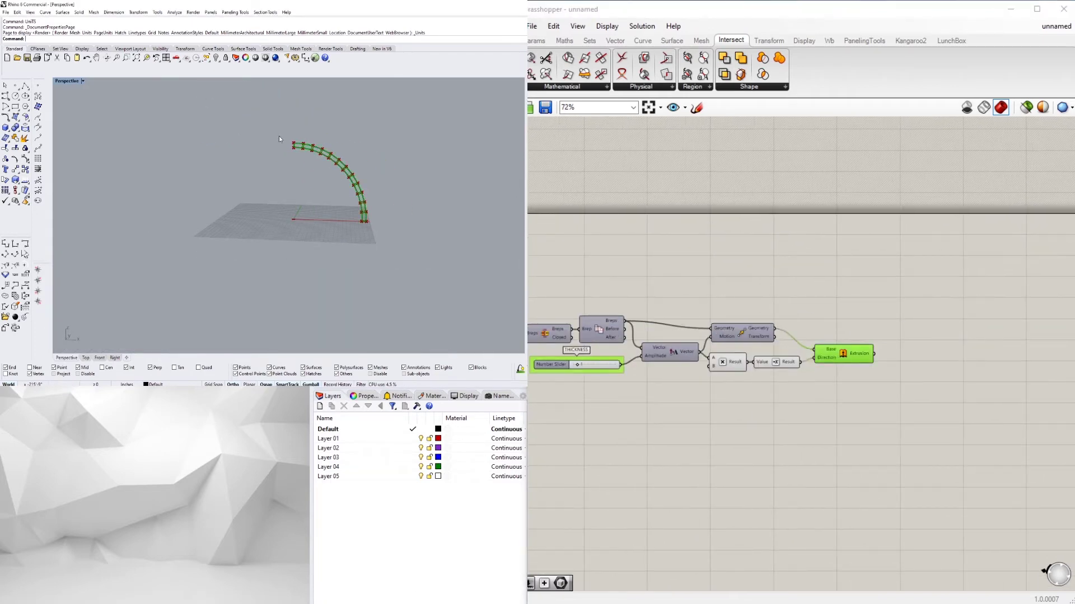
{"action": "scroll", "coordinate": [278, 136], "scroll_direction": "up", "scroll_amount": 8}
{"action": "left_click", "coordinate": [861, 340]}
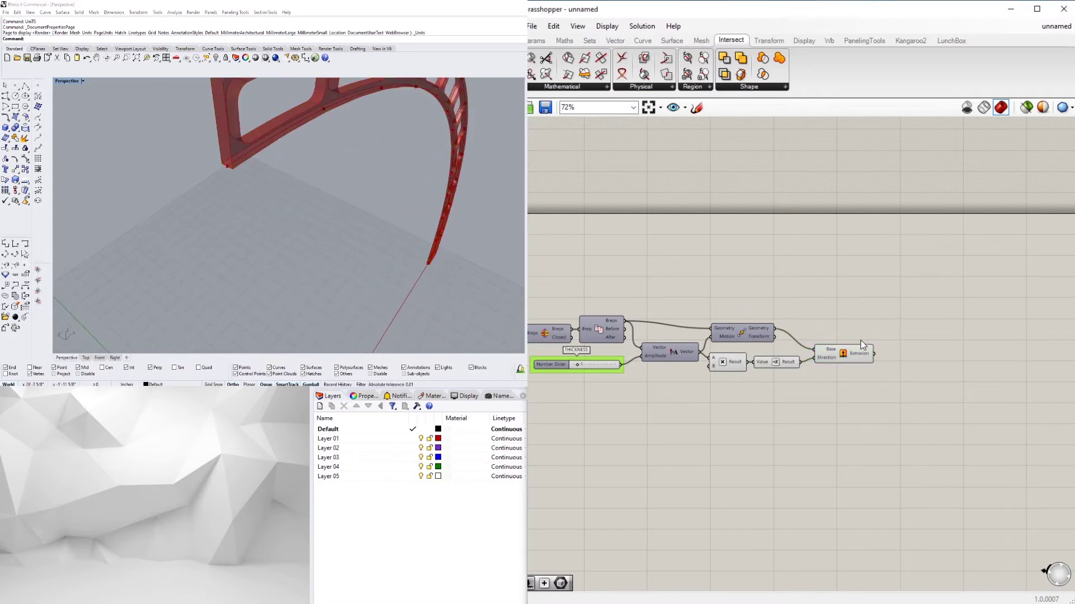
{"action": "left_click", "coordinate": [860, 348]}
{"action": "scroll", "coordinate": [842, 319], "scroll_direction": "up", "scroll_amount": 5}
{"action": "scroll", "coordinate": [338, 237], "scroll_direction": "down", "scroll_amount": 6}
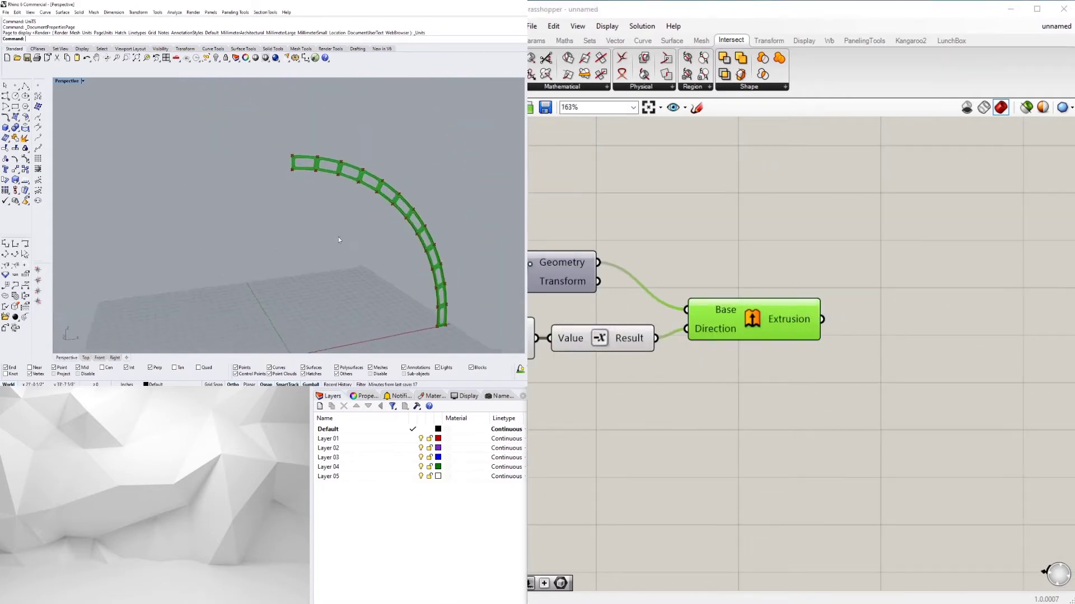
{"action": "scroll", "coordinate": [292, 348], "scroll_direction": "up", "scroll_amount": 2}
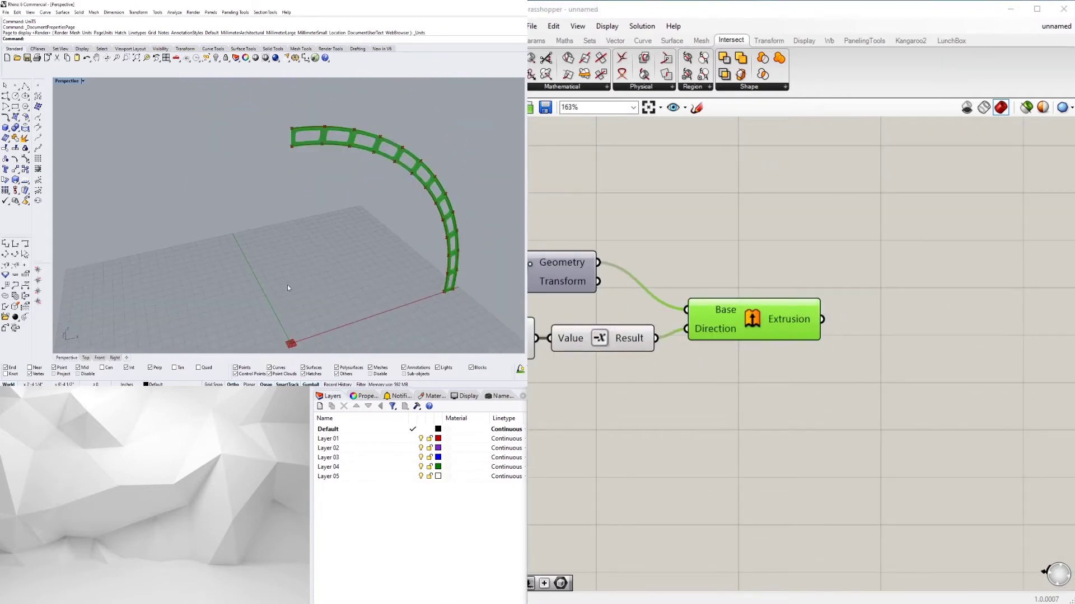
{"action": "scroll", "coordinate": [705, 316], "scroll_direction": "down", "scroll_amount": 4}
{"action": "right_click_drag", "start_coordinate": [704, 316], "coordinate": [980, 334]}
{"action": "scroll", "coordinate": [784, 330], "scroll_direction": "down", "scroll_amount": 4}
{"action": "right_click_drag", "start_coordinate": [739, 335], "coordinate": [1052, 269]}
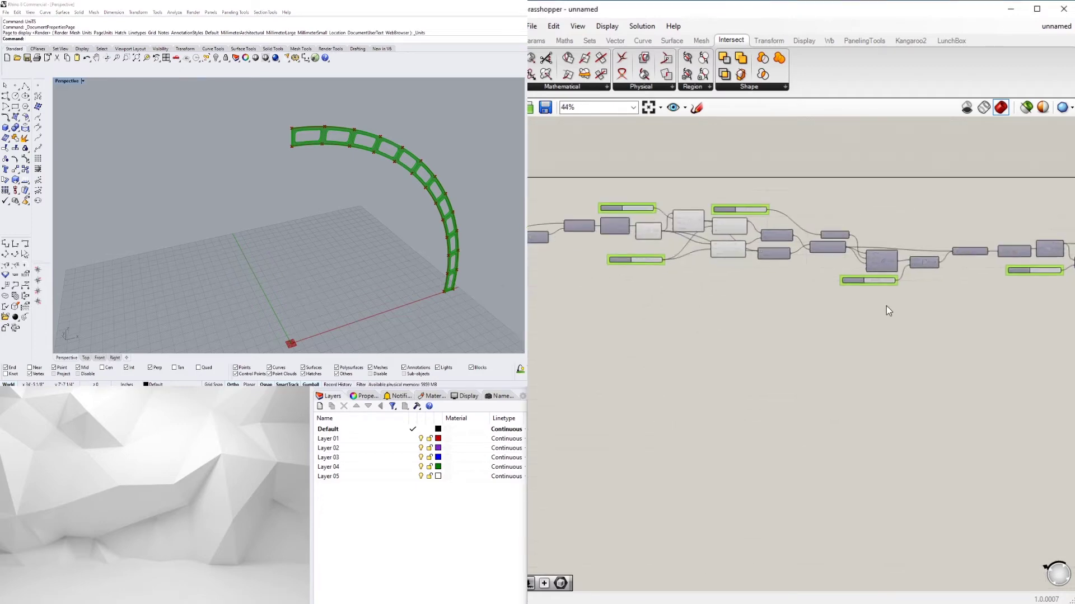
{"action": "right_click_drag", "start_coordinate": [839, 306], "coordinate": [1055, 314]}
{"action": "scroll", "coordinate": [644, 258], "scroll_direction": "up", "scroll_amount": 7}
{"action": "right_click_drag", "start_coordinate": [632, 250], "coordinate": [703, 256]}
{"action": "right_click_drag", "start_coordinate": [931, 357], "coordinate": [729, 344]}
{"action": "scroll", "coordinate": [730, 343], "scroll_direction": "down", "scroll_amount": 2}
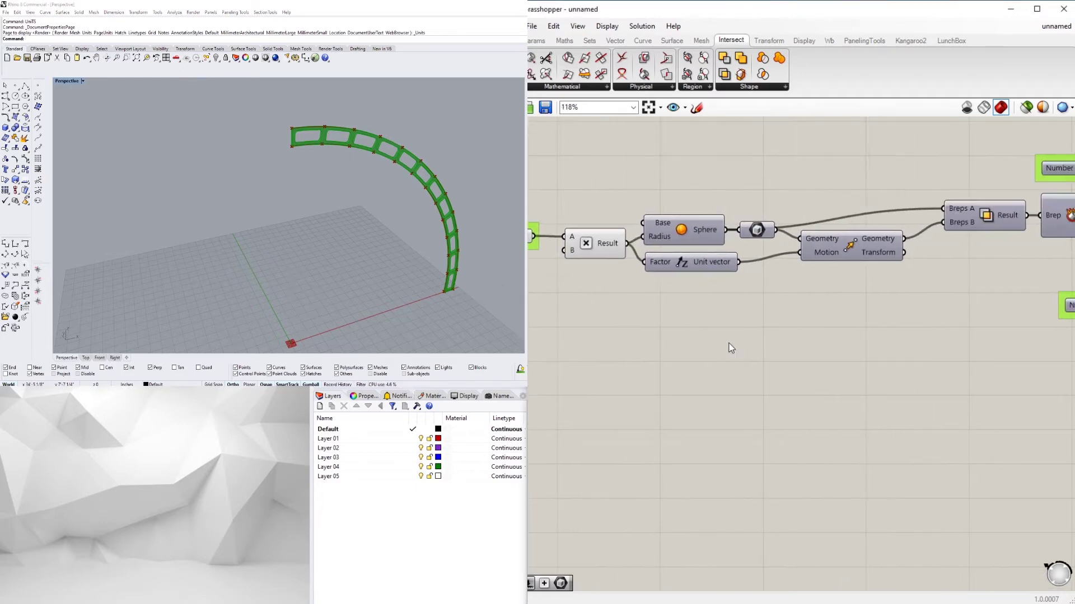
{"action": "double_click", "coordinate": [737, 379]}
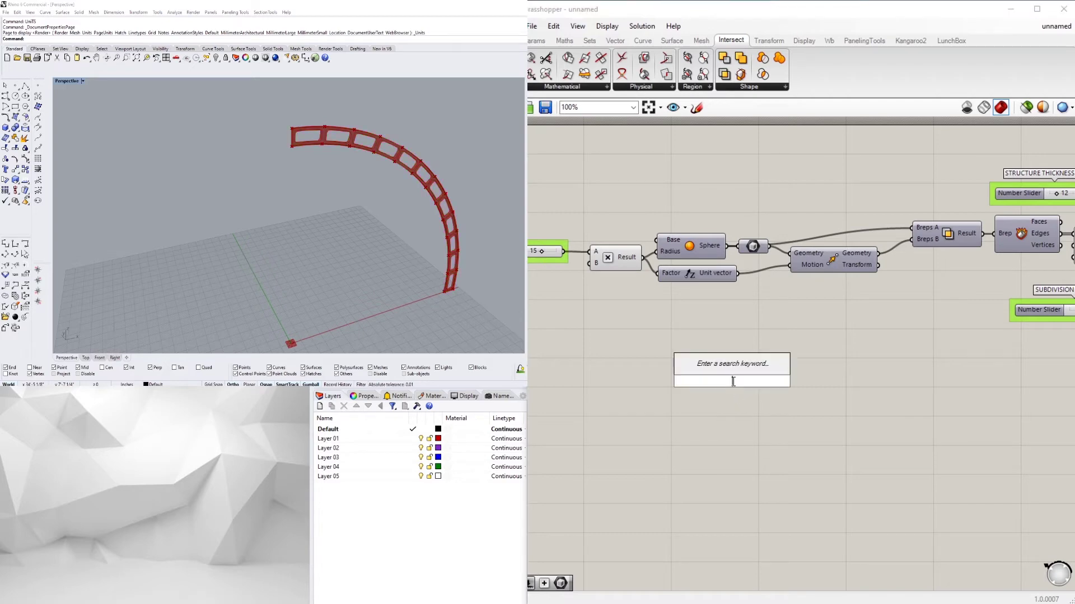
{"action": "type", "text": "AREA"}
{"action": "double_click", "coordinate": [793, 345]}
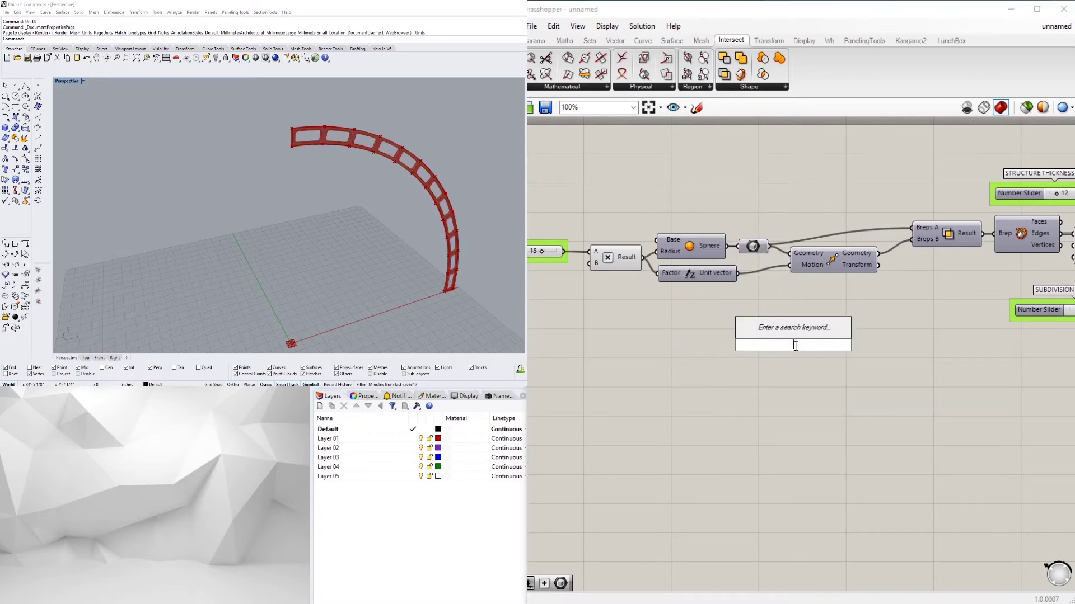
{"action": "type", "text": "POI"}
{"action": "key", "text": "Return"}
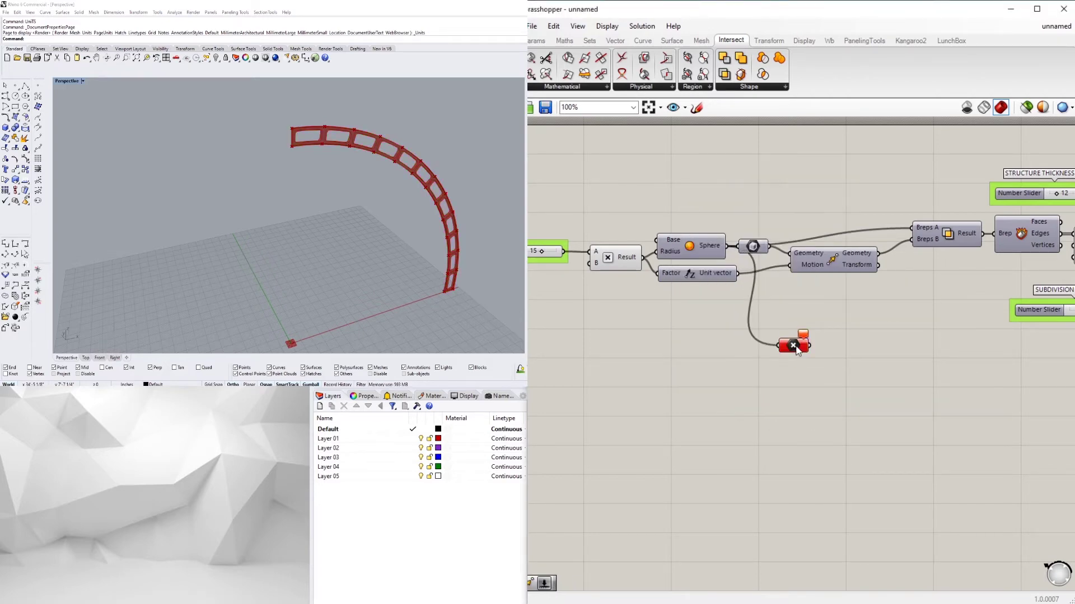
{"action": "key", "text": "Delete"}
Add an Area component and connect the sphere's Brep parameter to its Geometry input.
{"action": "double_click", "coordinate": [798, 351]}
{"action": "type", "text": "AREA"}
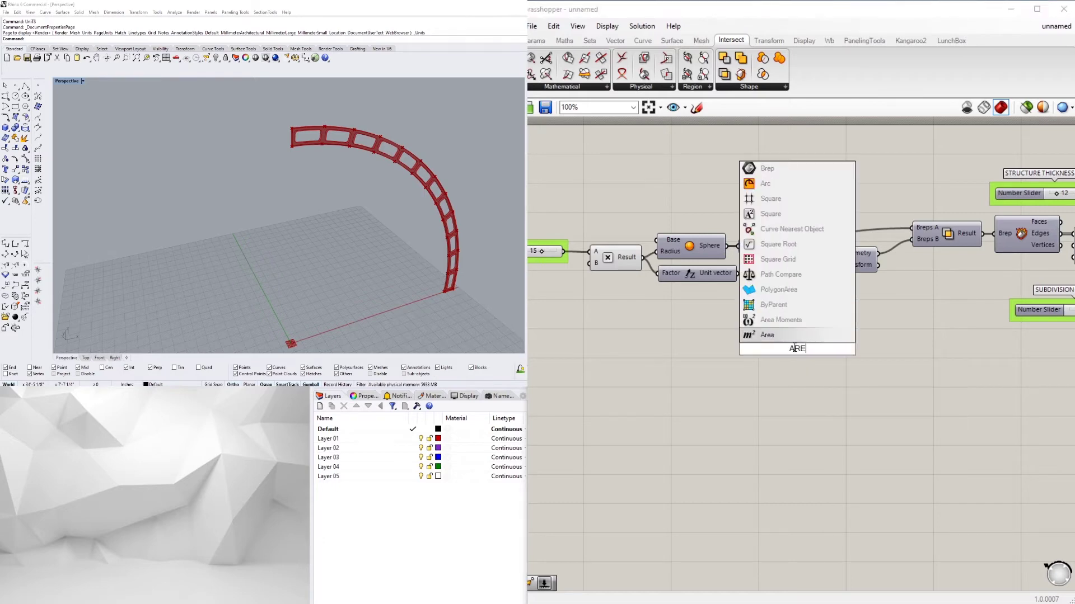
{"action": "key", "text": "Return"}
{"action": "left_click_drag", "start_coordinate": [752, 337], "coordinate": [755, 349]}
Move the Area component along the definition to sit beneath the Multiplication component near Extrude.
{"action": "scroll", "coordinate": [609, 268], "scroll_direction": "down", "scroll_amount": 4}
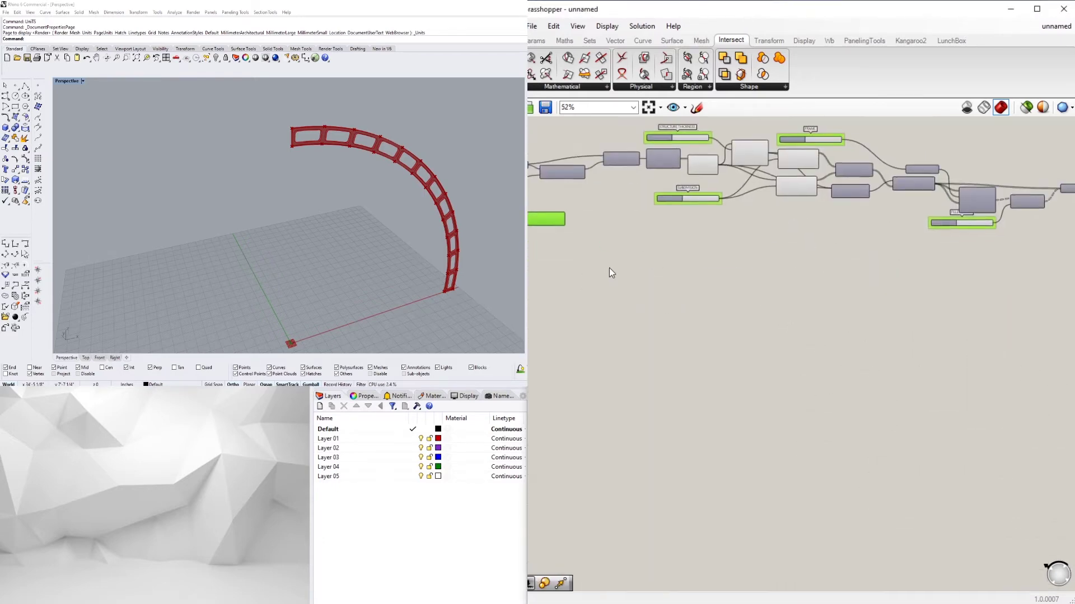
{"action": "scroll", "coordinate": [1005, 314], "scroll_direction": "up", "scroll_amount": 3}
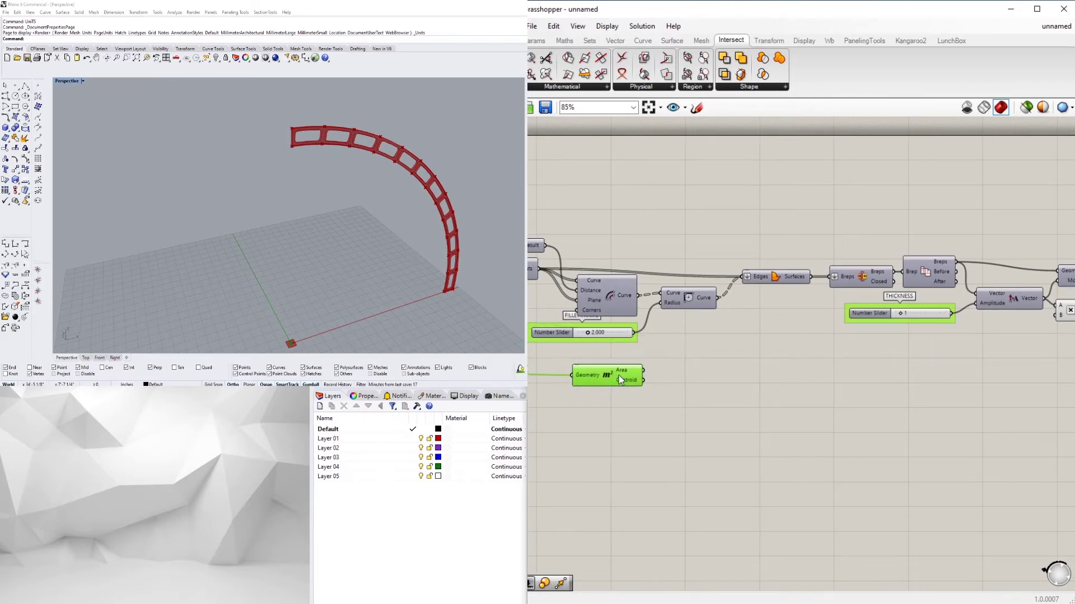
{"action": "scroll", "coordinate": [743, 421], "scroll_direction": "down", "scroll_amount": 3}
{"action": "scroll", "coordinate": [954, 388], "scroll_direction": "up", "scroll_amount": 3}
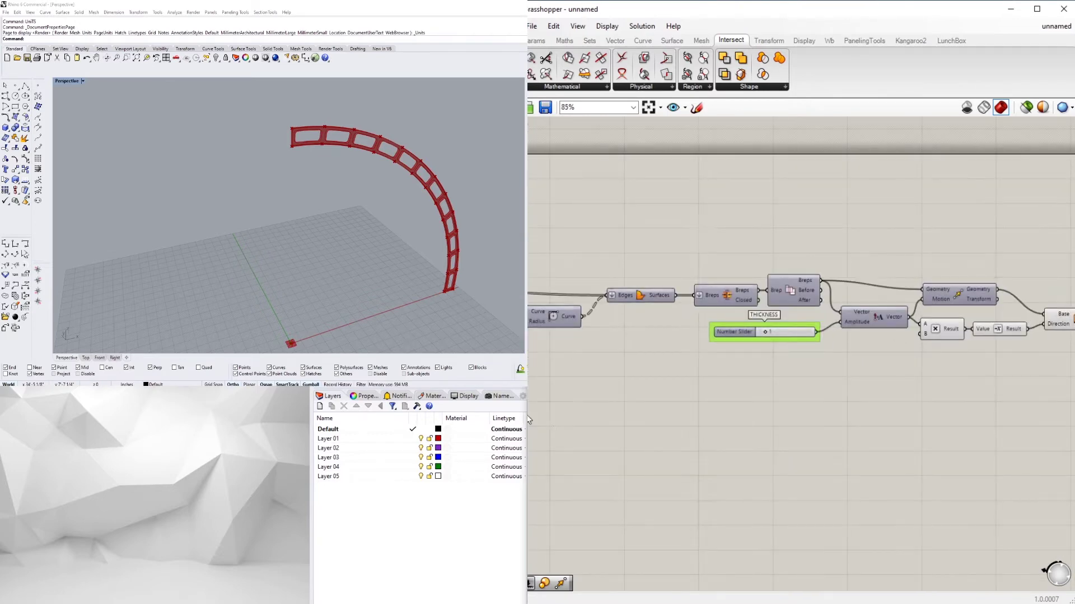
{"action": "scroll", "coordinate": [1036, 374], "scroll_direction": "down", "scroll_amount": 3}
{"action": "scroll", "coordinate": [646, 380], "scroll_direction": "up", "scroll_amount": 1}
{"action": "left_click_drag", "start_coordinate": [707, 384], "coordinate": [1011, 392]}
{"action": "right_click_drag", "start_coordinate": [1020, 394], "coordinate": [746, 394]}
{"action": "scroll", "coordinate": [749, 394], "scroll_direction": "up", "scroll_amount": 4}
{"action": "left_click_drag", "start_coordinate": [747, 393], "coordinate": [849, 337]}
Add a Rotate component after Extrude, connecting Extrusion to its Geometry input and Area's Centroid to its Plane input.
{"action": "left_click", "coordinate": [895, 378]}
{"action": "double_click", "coordinate": [896, 383]}
{"action": "type", "text": "ROT"}
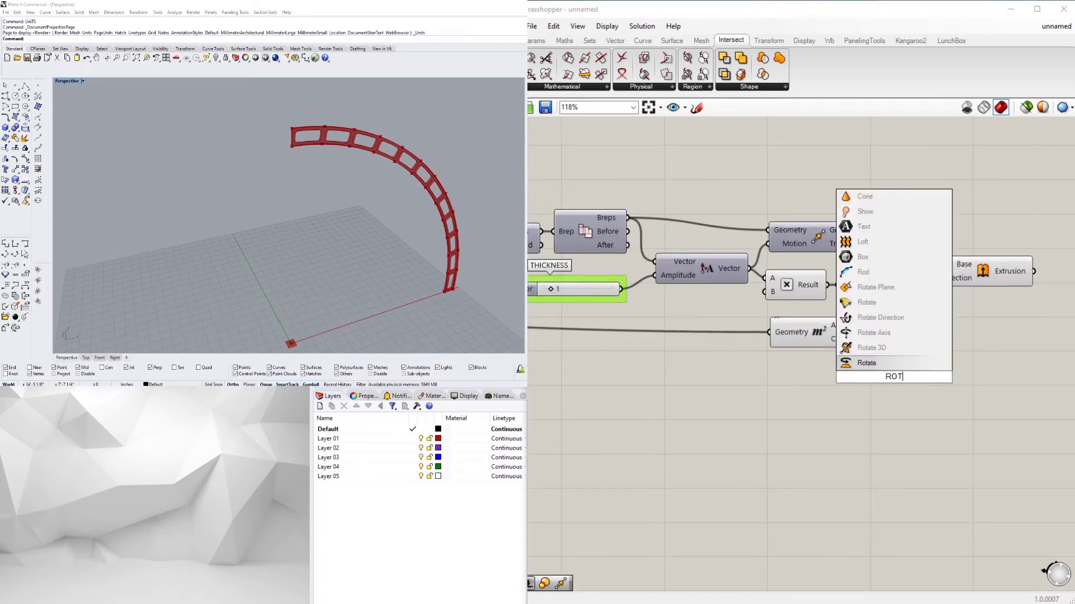
{"action": "left_click", "coordinate": [870, 367]}
{"action": "scroll", "coordinate": [767, 371], "scroll_direction": "down", "scroll_amount": 4}
{"action": "scroll", "coordinate": [855, 385], "scroll_direction": "up", "scroll_amount": 3}
{"action": "left_click_drag", "start_coordinate": [792, 370], "coordinate": [1012, 314]}
{"action": "left_click", "coordinate": [859, 266]}
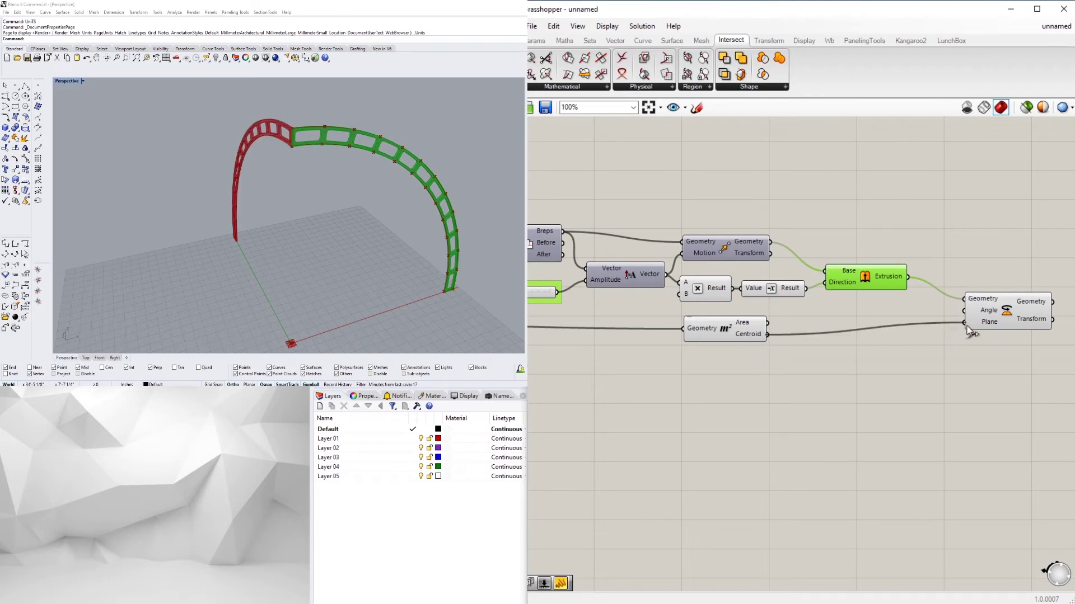
{"action": "left_click_drag", "start_coordinate": [967, 326], "coordinate": [966, 325]}
{"action": "left_click_drag", "start_coordinate": [1003, 320], "coordinate": [1056, 317]}
Add a Series component below Extrude and a small panel containing 360 beside it.
{"action": "double_click", "coordinate": [920, 382]}
{"action": "type", "text": "SE"}
{"action": "left_click", "coordinate": [884, 369]}
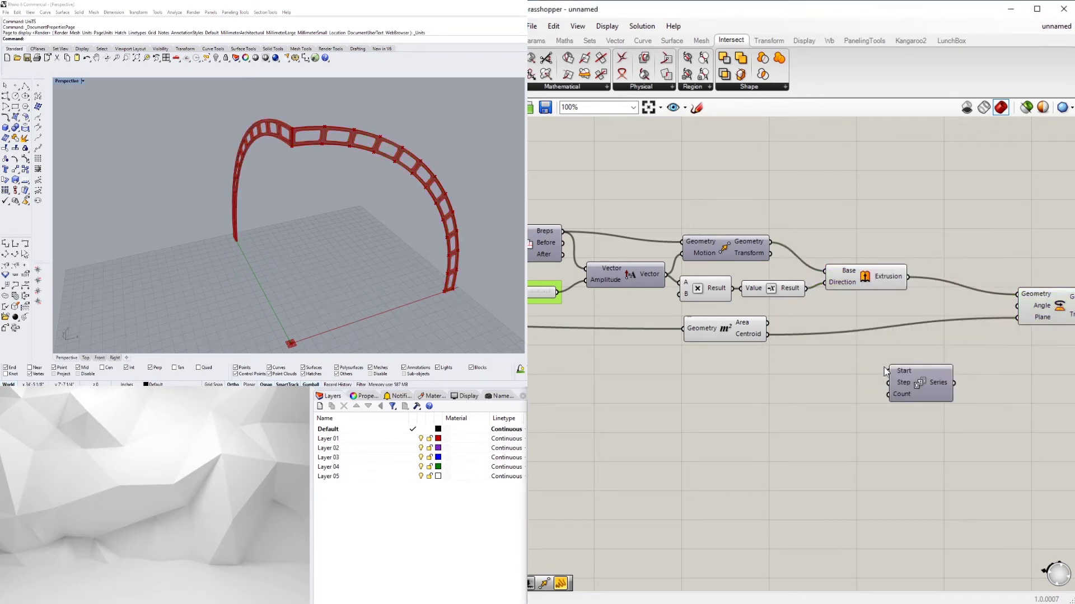
{"action": "left_click", "coordinate": [537, 40]}
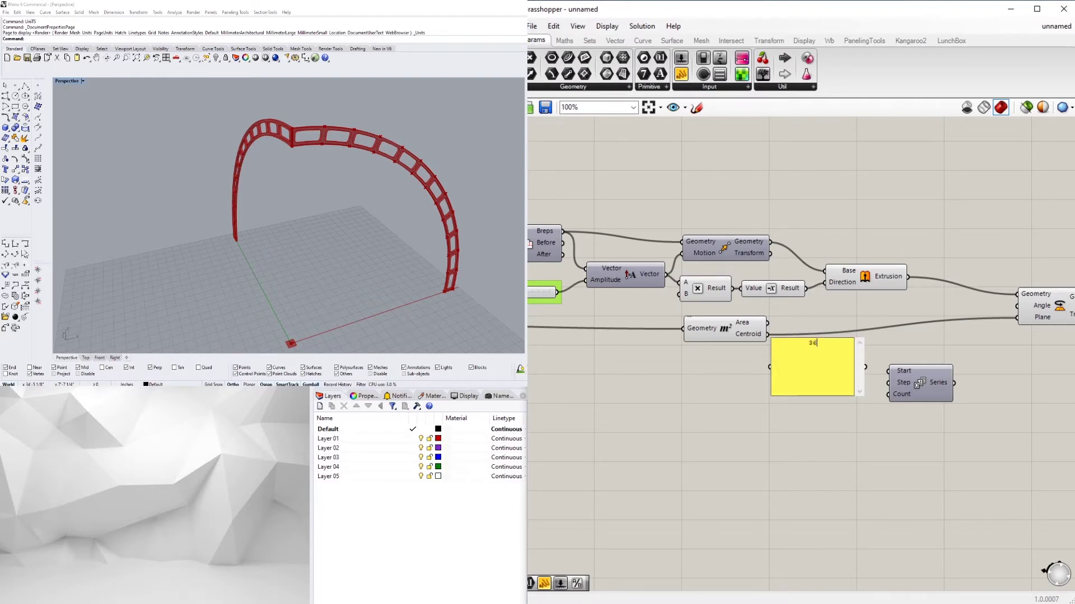
{"action": "left_click", "coordinate": [836, 430]}
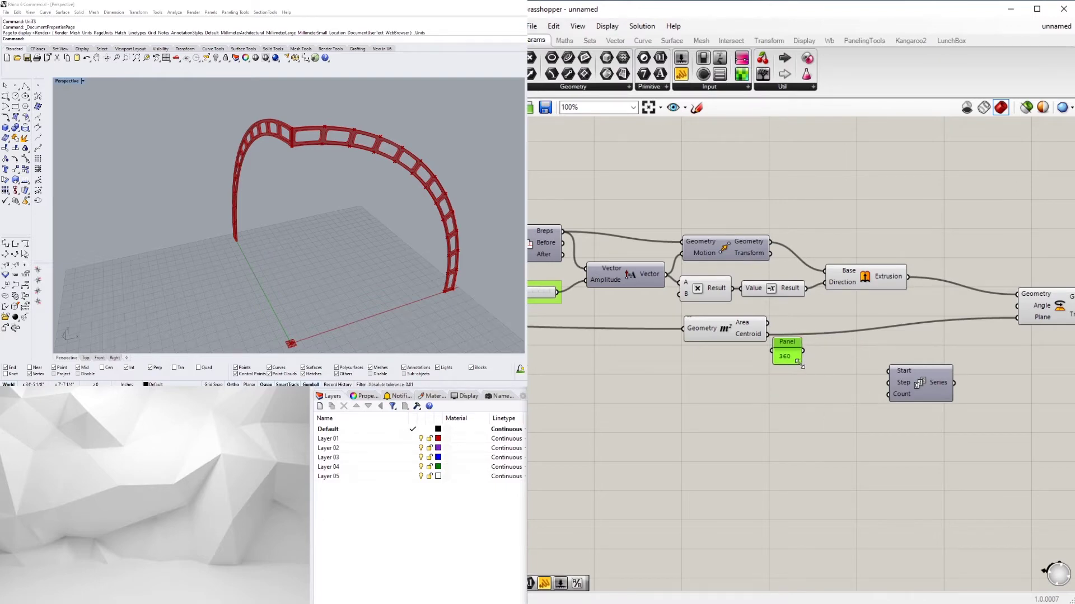
Add a number slider set to 12, lower its maximum, and place it below the 360 panel.
{"action": "double_click", "coordinate": [784, 405]}
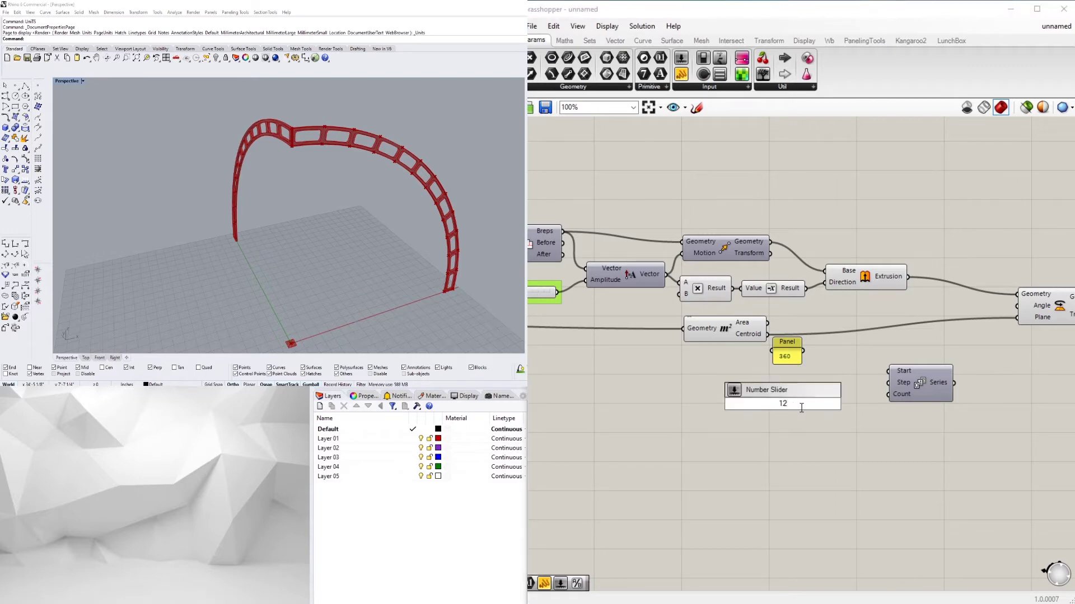
{"action": "type", "text": "12"}
{"action": "key", "text": "Return"}
{"action": "double_click", "coordinate": [741, 410]}
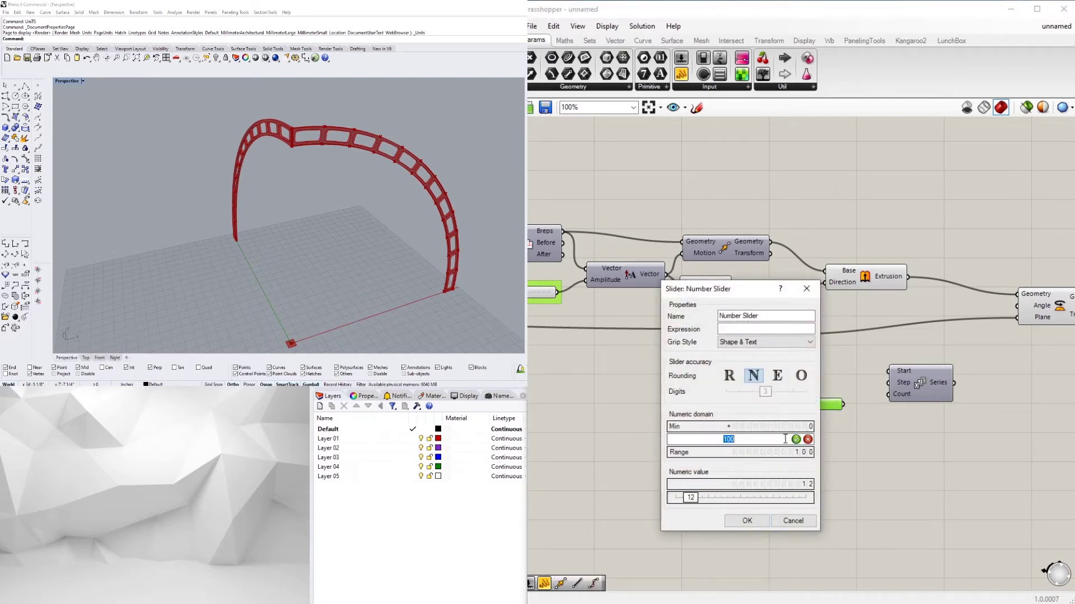
{"action": "key", "text": "Return"}
{"action": "key", "text": "Return"}
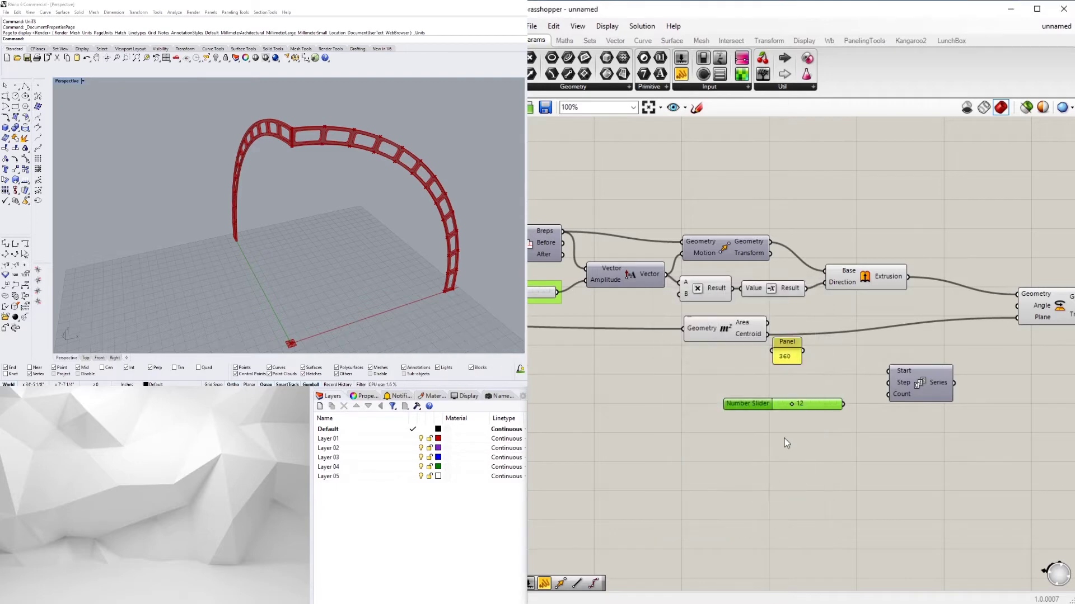
{"action": "scroll", "coordinate": [757, 434], "scroll_direction": "up", "scroll_amount": 5}
{"action": "left_click_drag", "start_coordinate": [764, 401], "coordinate": [733, 384]}
Add a Division component with the 360 panel as A and the slider as B, and connect the slider to Series Count.
{"action": "right_click_drag", "start_coordinate": [993, 395], "coordinate": [884, 398]}
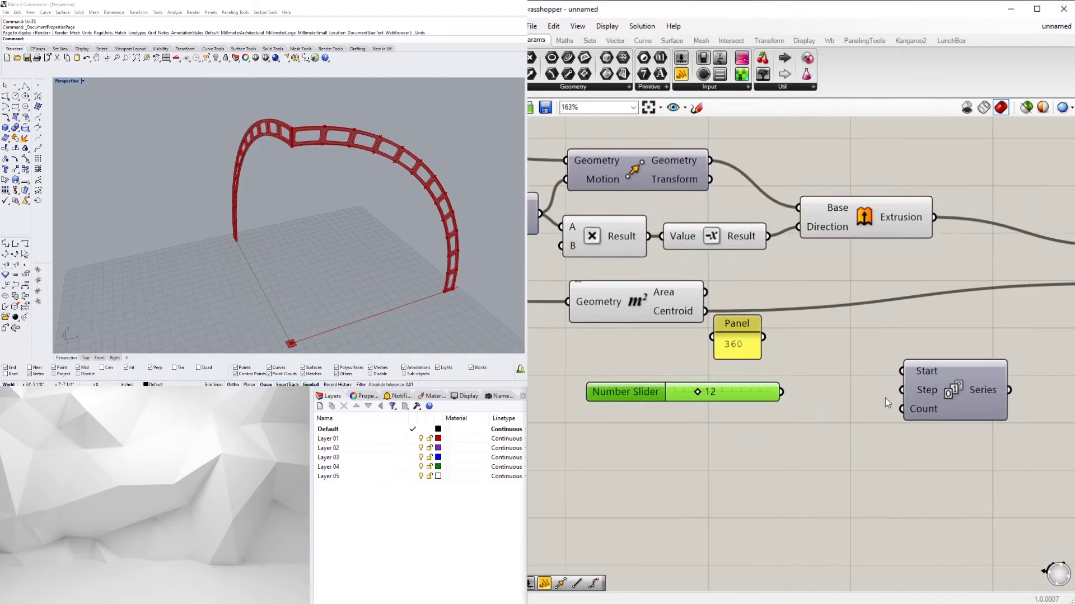
{"action": "left_click_drag", "start_coordinate": [956, 388], "coordinate": [990, 382]}
{"action": "double_click", "coordinate": [823, 372]}
{"action": "type", "text": "/"}
{"action": "key", "text": "Return"}
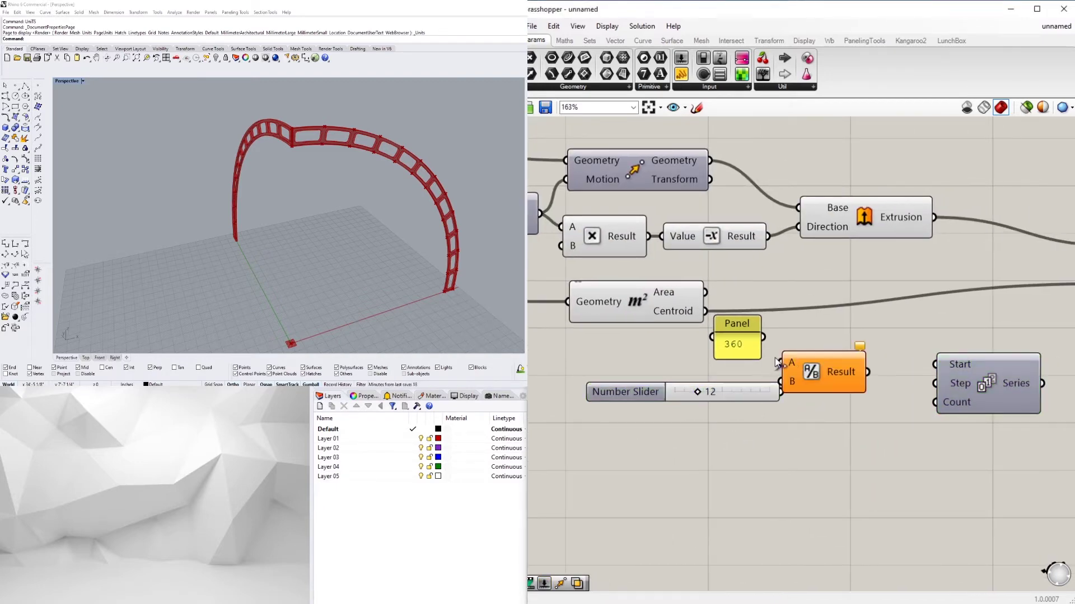
{"action": "left_click_drag", "start_coordinate": [787, 361], "coordinate": [799, 358]}
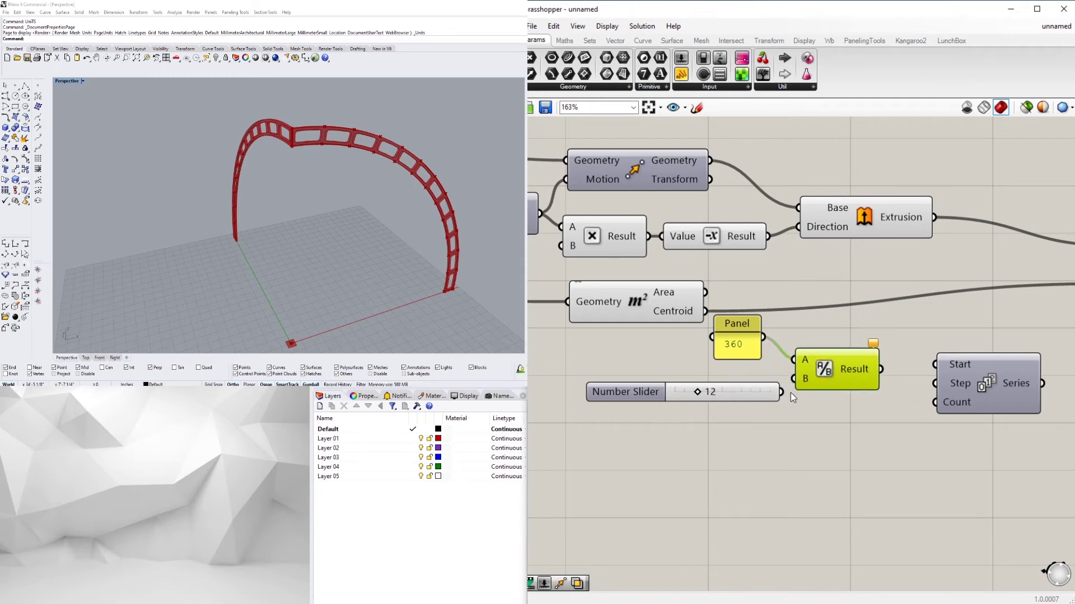
{"action": "left_click_drag", "start_coordinate": [690, 400], "coordinate": [673, 395]}
{"action": "left_click_drag", "start_coordinate": [766, 387], "coordinate": [800, 370]}
{"action": "left_click", "coordinate": [775, 383]}
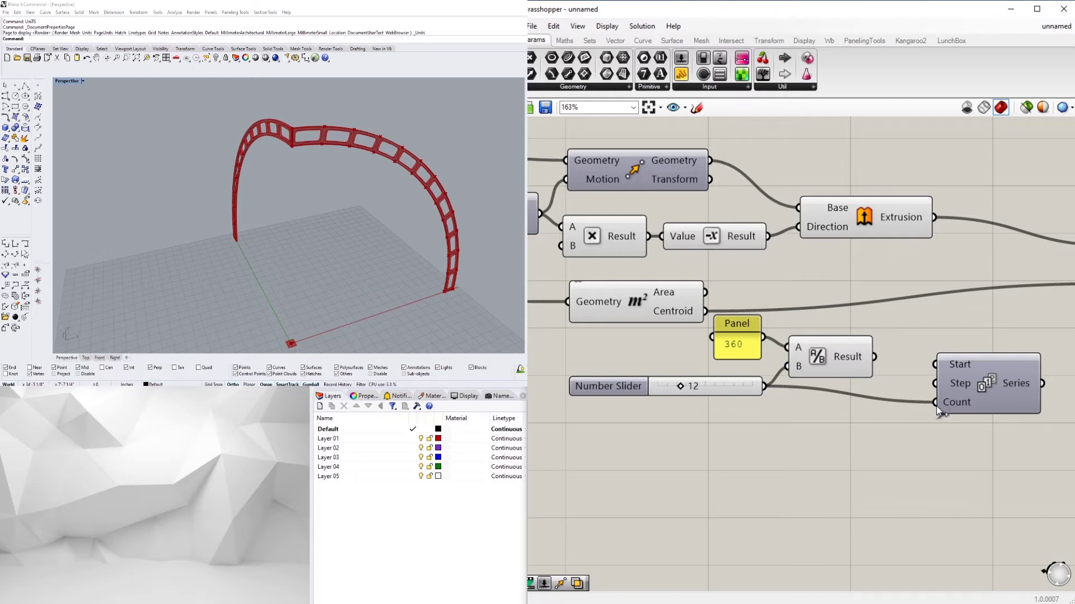
Set the Rotate component's Angle input to degrees.
{"action": "right_click_drag", "start_coordinate": [965, 381], "coordinate": [785, 390]}
{"action": "right_click", "coordinate": [951, 273]}
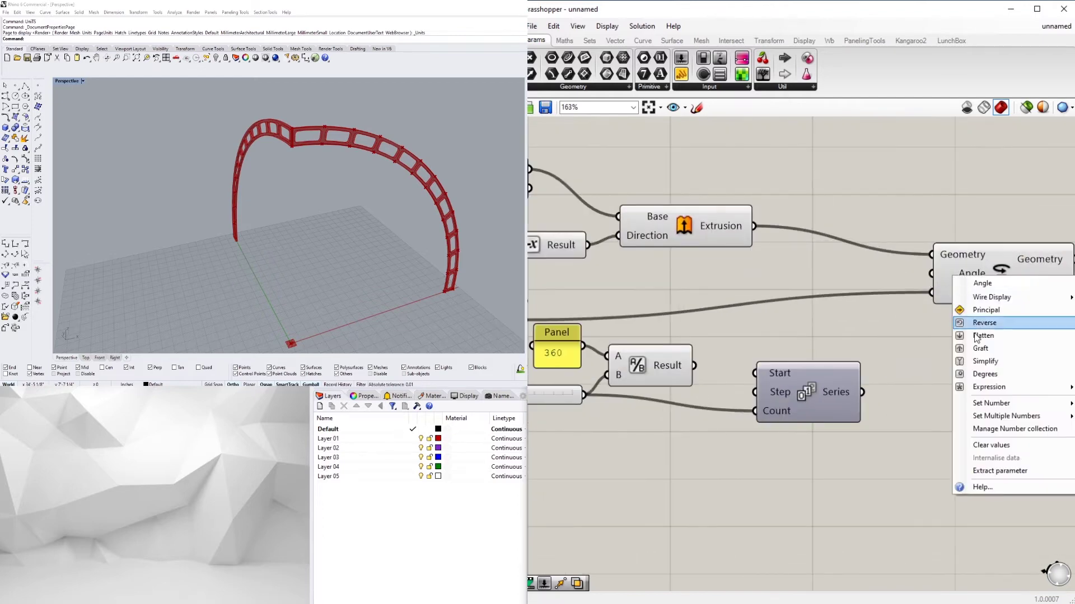
{"action": "left_click", "coordinate": [980, 374]}
Connect the Division Result to the Series Step input and the Series output to Rotate's Angle input.
{"action": "right_click_drag", "start_coordinate": [699, 420], "coordinate": [894, 414]}
{"action": "left_click_drag", "start_coordinate": [1014, 413], "coordinate": [1004, 402]}
{"action": "left_click", "coordinate": [1056, 375]}
{"action": "right_click_drag", "start_coordinate": [1056, 375], "coordinate": [942, 401]}
{"action": "scroll", "coordinate": [942, 400], "scroll_direction": "down", "scroll_amount": 1}
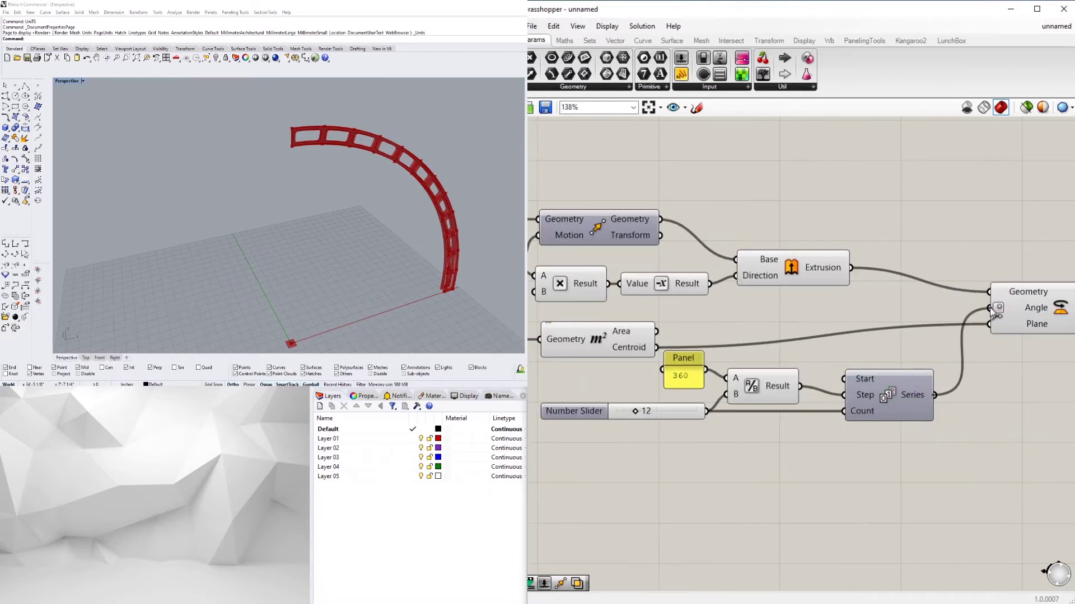
{"action": "left_click_drag", "start_coordinate": [993, 312], "coordinate": [970, 294]}
Turn off the Extrude component's preview and inspect the ribs arrayed around the dome.
{"action": "scroll", "coordinate": [841, 241], "scroll_direction": "down", "scroll_amount": 5}
{"action": "right_click", "coordinate": [807, 259]}
{"action": "left_click", "coordinate": [825, 277]}
{"action": "left_click", "coordinate": [970, 228]}
{"action": "left_click", "coordinate": [970, 314]}
{"action": "scroll", "coordinate": [330, 205], "scroll_direction": "down", "scroll_amount": 6}
{"action": "right_click_drag", "start_coordinate": [330, 205], "coordinate": [295, 254]}
{"action": "right_click_drag", "start_coordinate": [738, 381], "coordinate": [762, 377]}
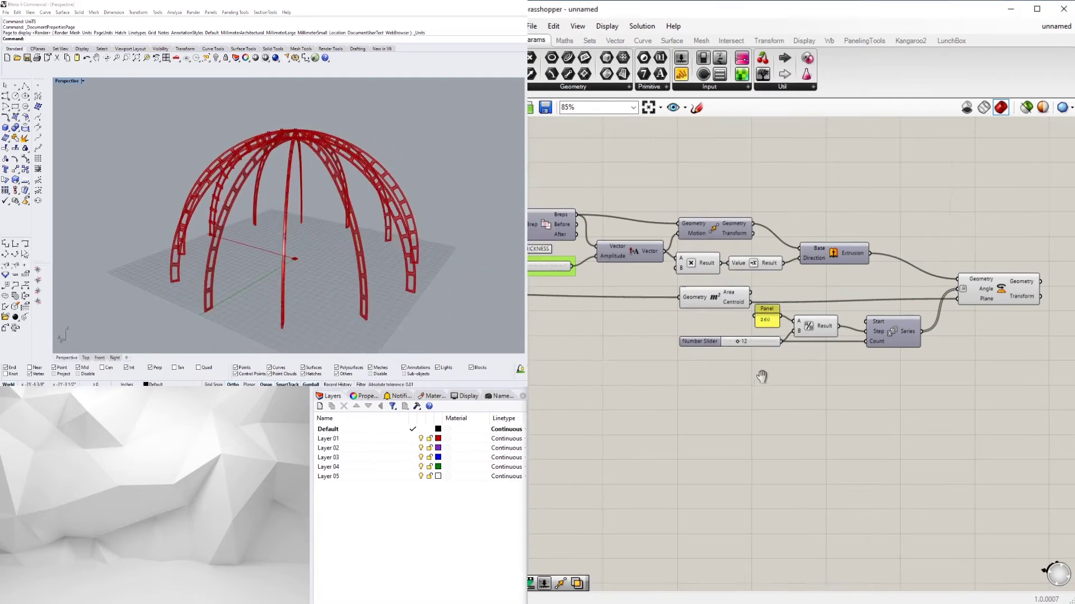
Set the rib-count slider to 8 and inspect the rotated ribs and their meeting point at the crown.
{"action": "scroll", "coordinate": [734, 347], "scroll_direction": "up", "scroll_amount": 8}
{"action": "mouse_move", "coordinate": [764, 308]}
{"action": "left_mouse_down"}
{"action": "mouse_move", "coordinate": [810, 308]}
{"action": "mouse_move", "coordinate": [748, 309]}
{"action": "left_mouse_up"}
{"action": "double_click", "coordinate": [780, 314]}
{"action": "type", "text": "8"}
{"action": "key", "text": "Return"}
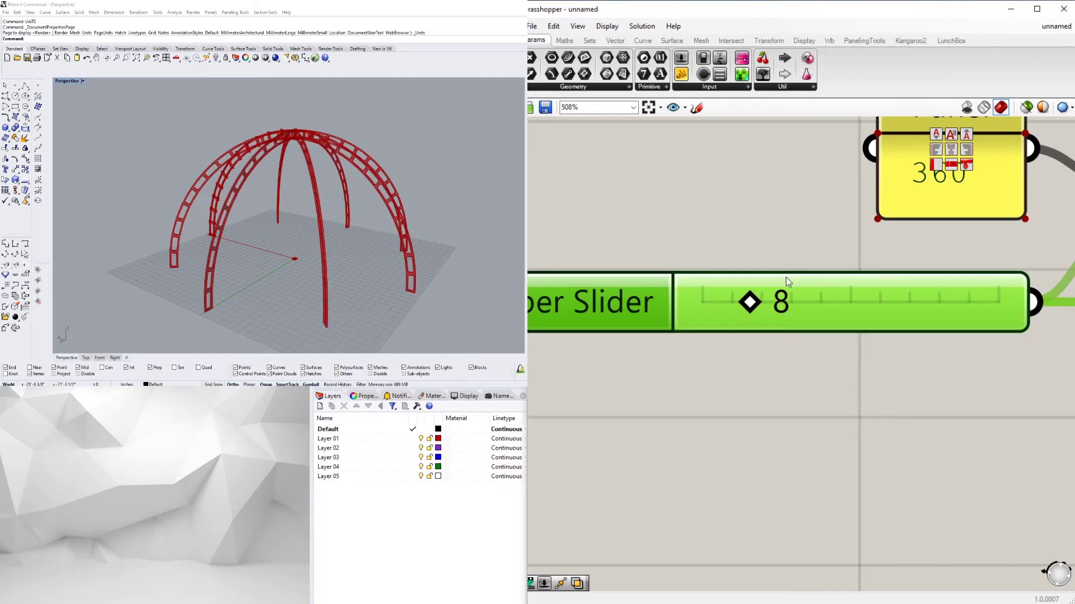
{"action": "right_click_drag", "start_coordinate": [308, 239], "coordinate": [372, 274]}
{"action": "scroll", "coordinate": [280, 171], "scroll_direction": "up", "scroll_amount": 8}
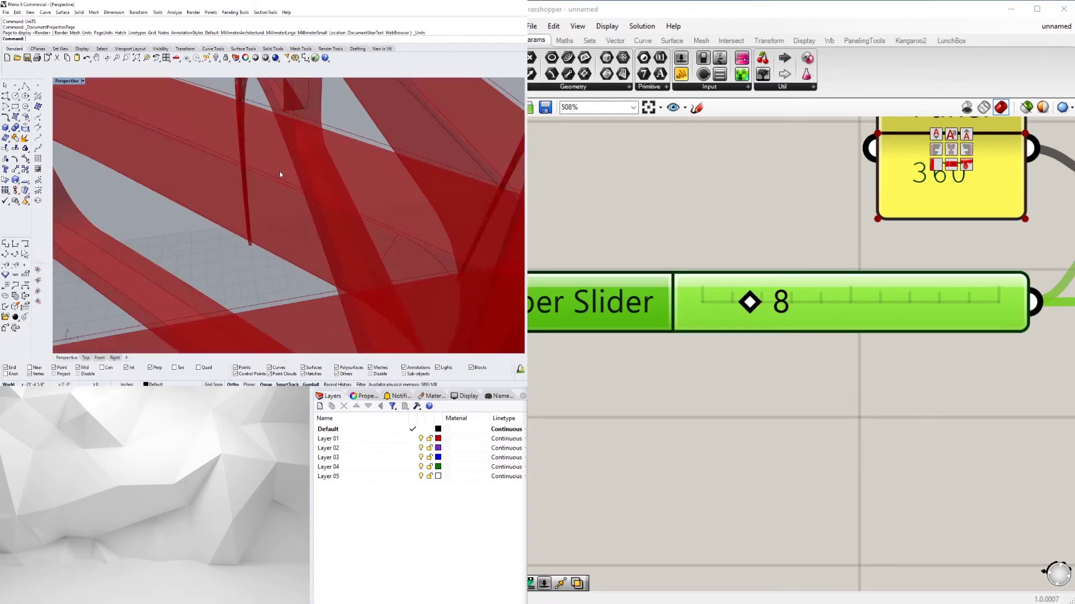
{"action": "scroll", "coordinate": [297, 184], "scroll_direction": "down", "scroll_amount": 5}
{"action": "scroll", "coordinate": [296, 185], "scroll_direction": "down", "scroll_amount": 10}
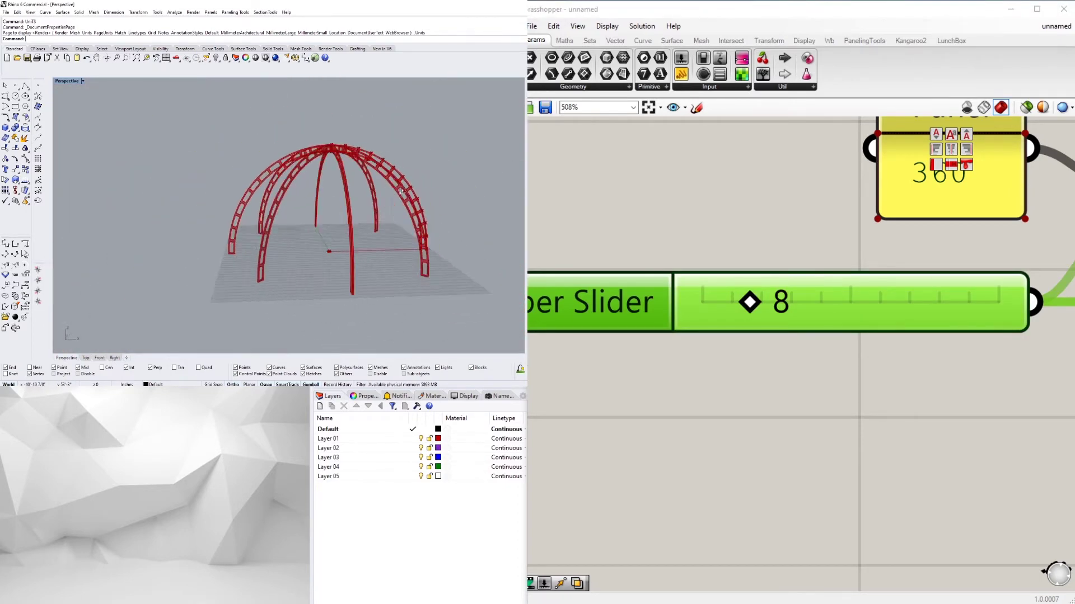
{"action": "right_click_drag", "start_coordinate": [312, 266], "coordinate": [298, 265]}
Set the rib-count slider to 12 and inspect the dome.
{"action": "double_click", "coordinate": [786, 312]}
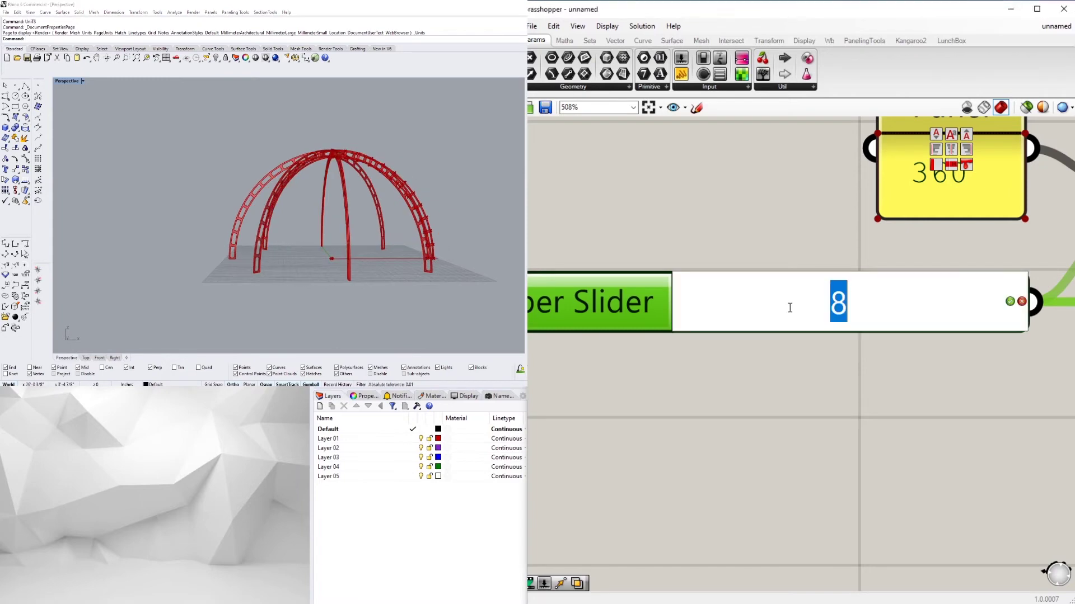
{"action": "key", "text": "Return"}
{"action": "right_click_drag", "start_coordinate": [300, 147], "coordinate": [324, 165]}
{"action": "scroll", "coordinate": [319, 152], "scroll_direction": "up", "scroll_amount": 5}
{"action": "scroll", "coordinate": [291, 129], "scroll_direction": "down", "scroll_amount": 3}
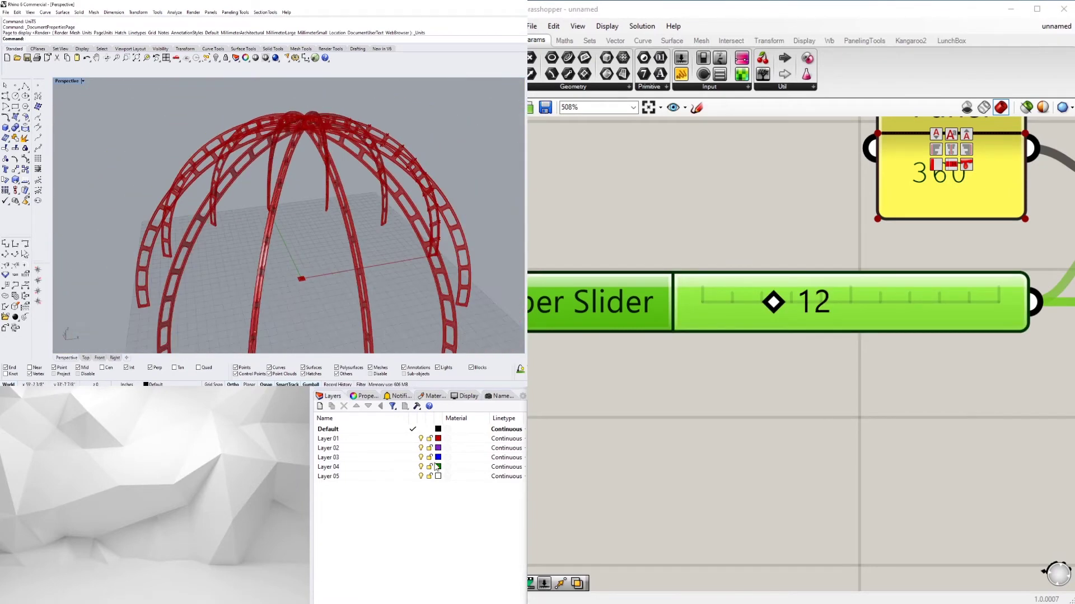
{"action": "scroll", "coordinate": [702, 176], "scroll_direction": "down", "scroll_amount": 10}
{"action": "scroll", "coordinate": [693, 224], "scroll_direction": "up", "scroll_amount": 4}
{"action": "scroll", "coordinate": [692, 224], "scroll_direction": "down", "scroll_amount": 2}
{"action": "double_click", "coordinate": [929, 194]}
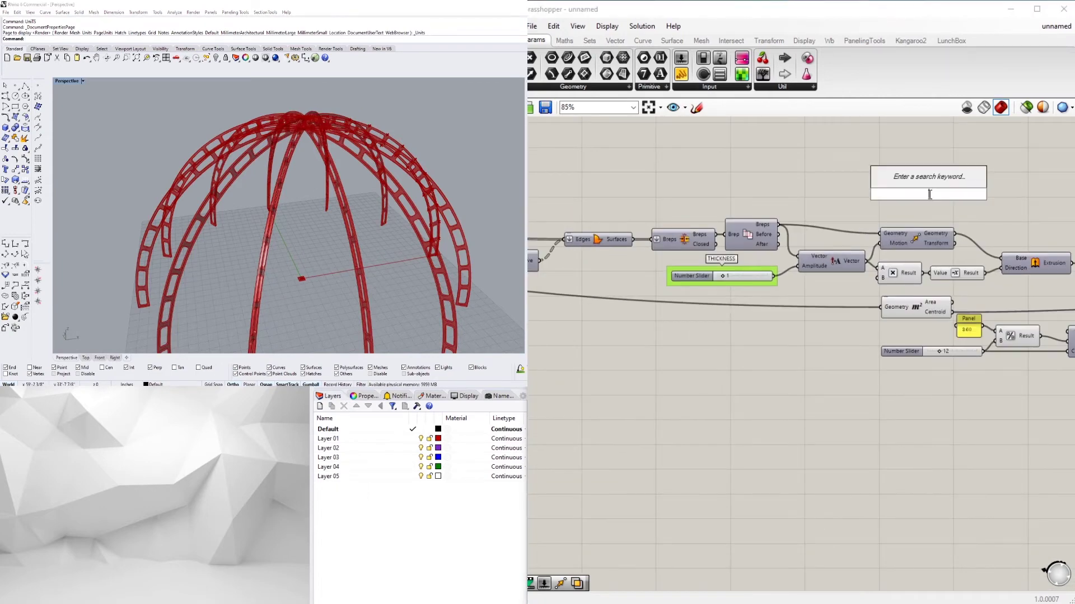
{"action": "type", "text": "INTER"}
{"action": "left_click", "coordinate": [848, 210]}
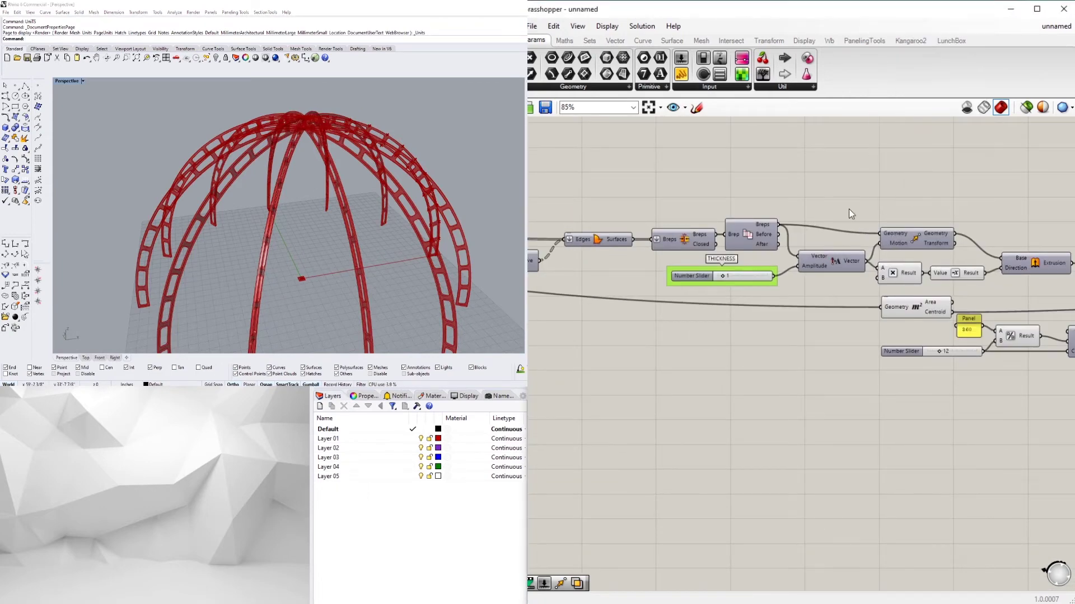
Turn on the preview of the Breps A/B boolean component feeding Deconstruct Brep and inspect the ribs against the hemisphere.
{"action": "scroll", "coordinate": [922, 145], "scroll_direction": "down", "scroll_amount": 1}
{"action": "right_click_drag", "start_coordinate": [655, 220], "coordinate": [815, 236]}
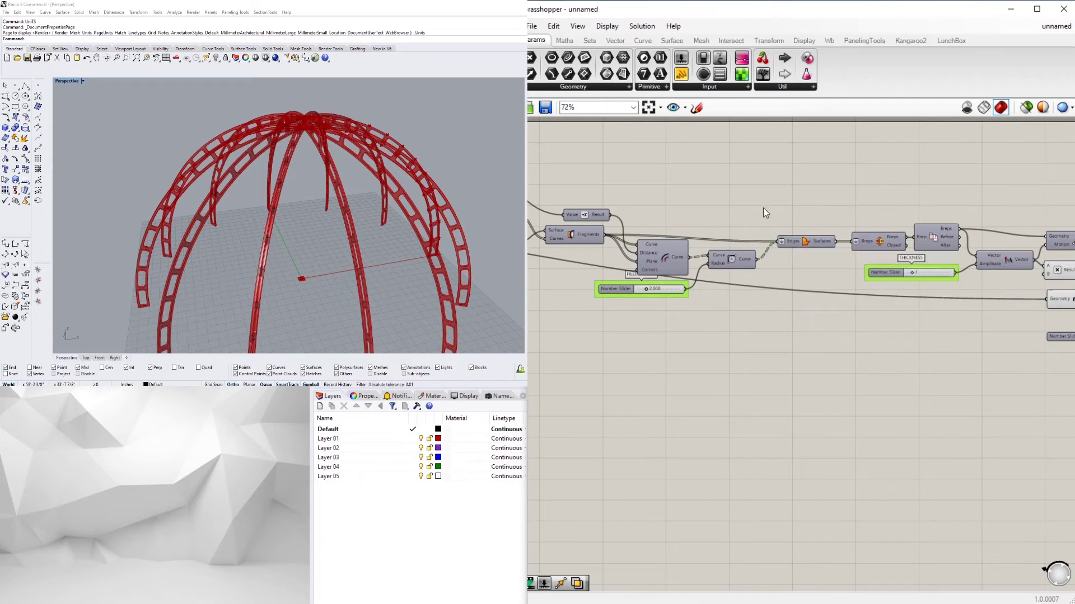
{"action": "right_click_drag", "start_coordinate": [638, 224], "coordinate": [985, 259]}
{"action": "right_click_drag", "start_coordinate": [542, 255], "coordinate": [839, 254]}
{"action": "scroll", "coordinate": [689, 262], "scroll_direction": "down", "scroll_amount": 1}
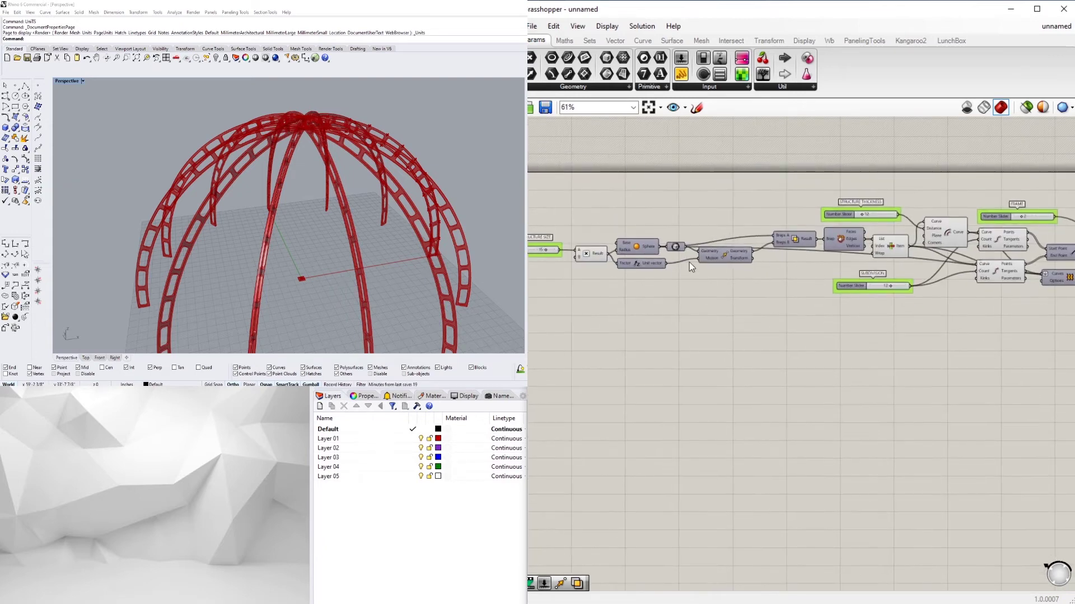
{"action": "scroll", "coordinate": [729, 249], "scroll_direction": "up", "scroll_amount": 3}
{"action": "right_click", "coordinate": [836, 232]}
{"action": "left_click", "coordinate": [856, 254]}
{"action": "scroll", "coordinate": [402, 130], "scroll_direction": "down", "scroll_amount": 5}
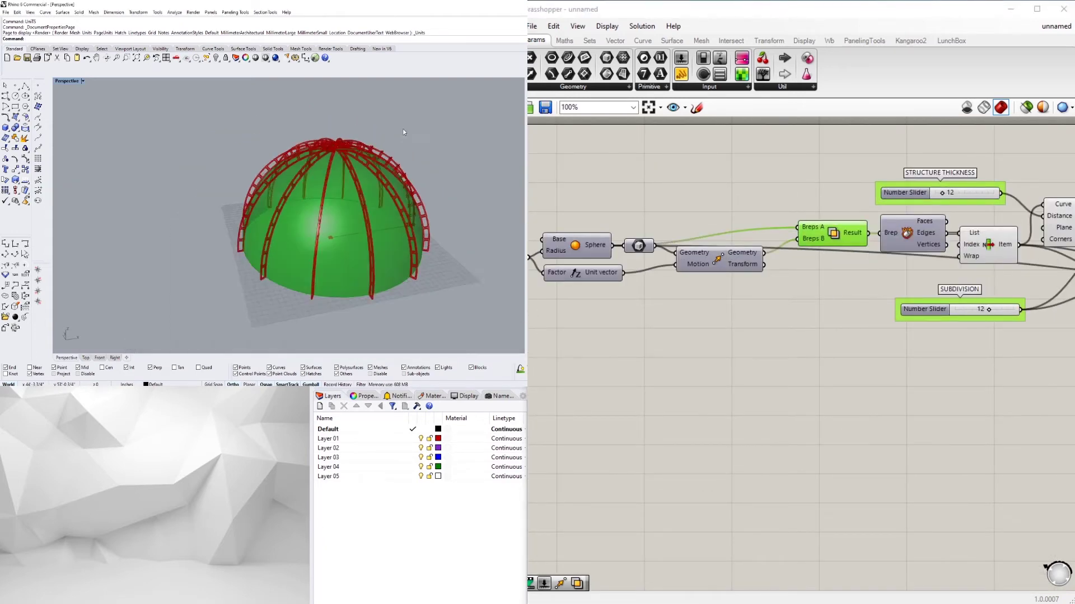
{"action": "right_click_drag", "start_coordinate": [402, 129], "coordinate": [310, 221]}
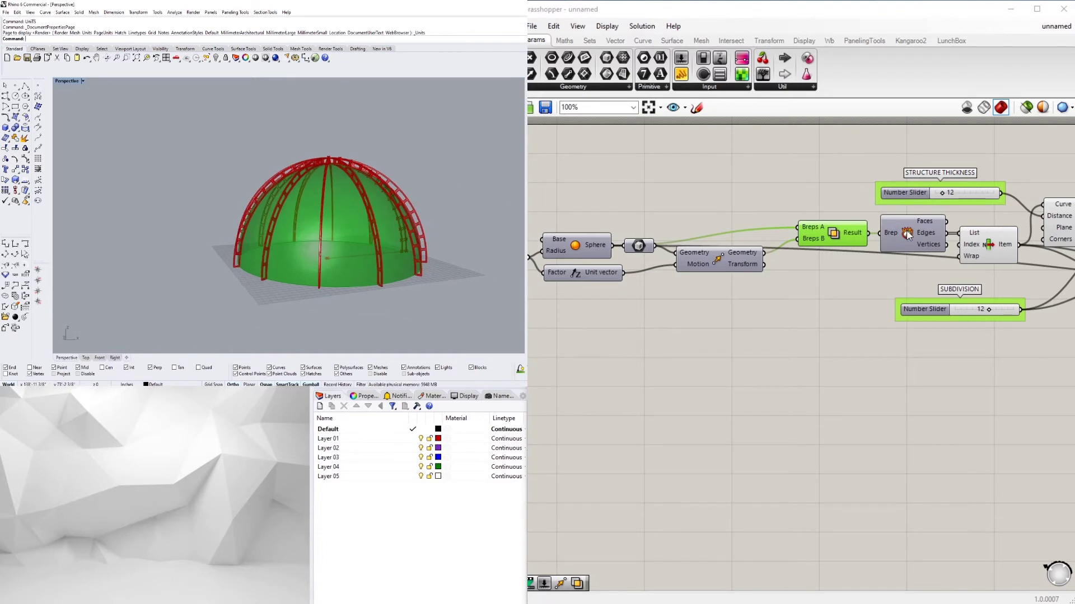
{"action": "scroll", "coordinate": [859, 345], "scroll_direction": "down", "scroll_amount": 2}
{"action": "right_click_drag", "start_coordinate": [859, 345], "coordinate": [813, 343]}
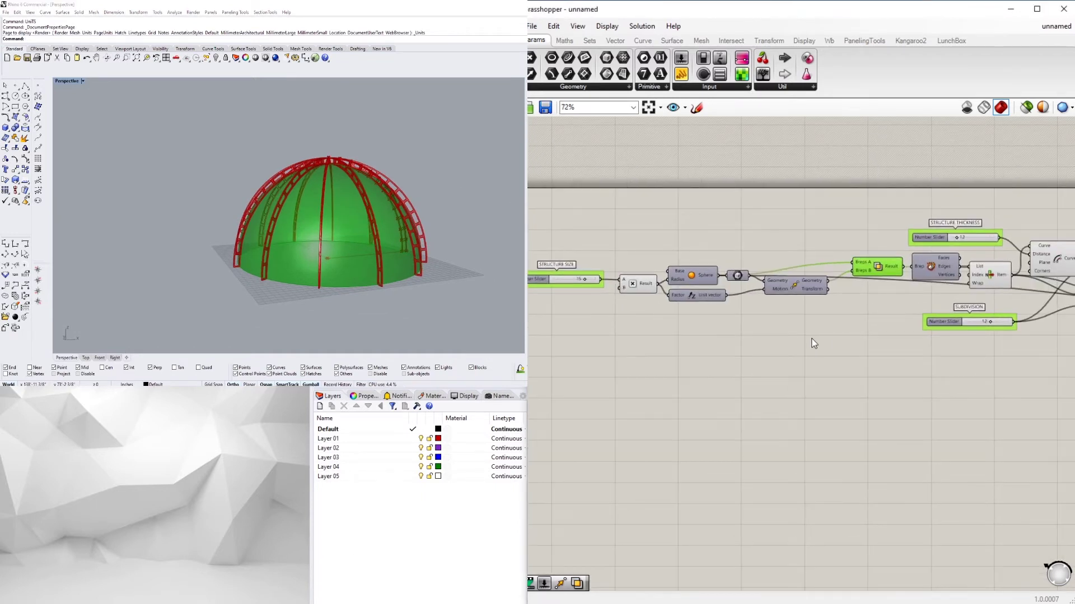
{"action": "scroll", "coordinate": [839, 307], "scroll_direction": "up", "scroll_amount": 2}
{"action": "double_click", "coordinate": [822, 333]}
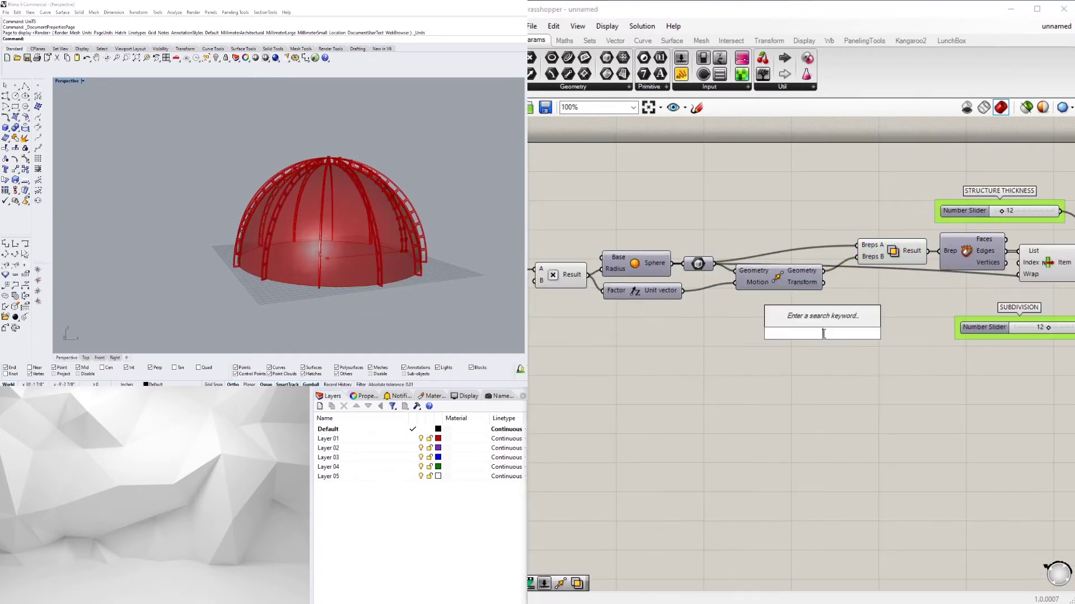
Turn off the preview of the boolean component that produces the hemisphere.
{"action": "right_click_drag", "start_coordinate": [337, 230], "coordinate": [411, 248]}
{"action": "scroll", "coordinate": [747, 370], "scroll_direction": "down", "scroll_amount": 6}
{"action": "right_click_drag", "start_coordinate": [1036, 372], "coordinate": [846, 369]}
{"action": "scroll", "coordinate": [582, 330], "scroll_direction": "up", "scroll_amount": 6}
{"action": "right_click_drag", "start_coordinate": [582, 330], "coordinate": [648, 329]}
{"action": "left_click", "coordinate": [655, 305]}
{"action": "right_click", "coordinate": [658, 307]}
{"action": "left_click", "coordinate": [688, 326]}
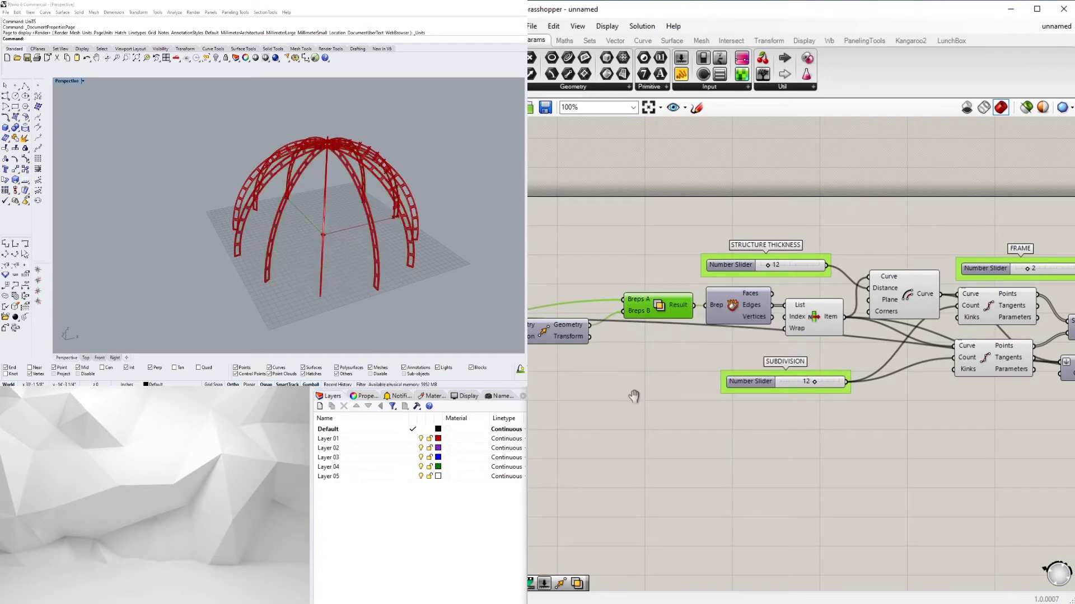
Add a Negative component and connect the STRUCTURE THICKNESS slider to its Value input.
{"action": "scroll", "coordinate": [801, 375], "scroll_direction": "down", "scroll_amount": 2}
{"action": "scroll", "coordinate": [758, 307], "scroll_direction": "up", "scroll_amount": 5}
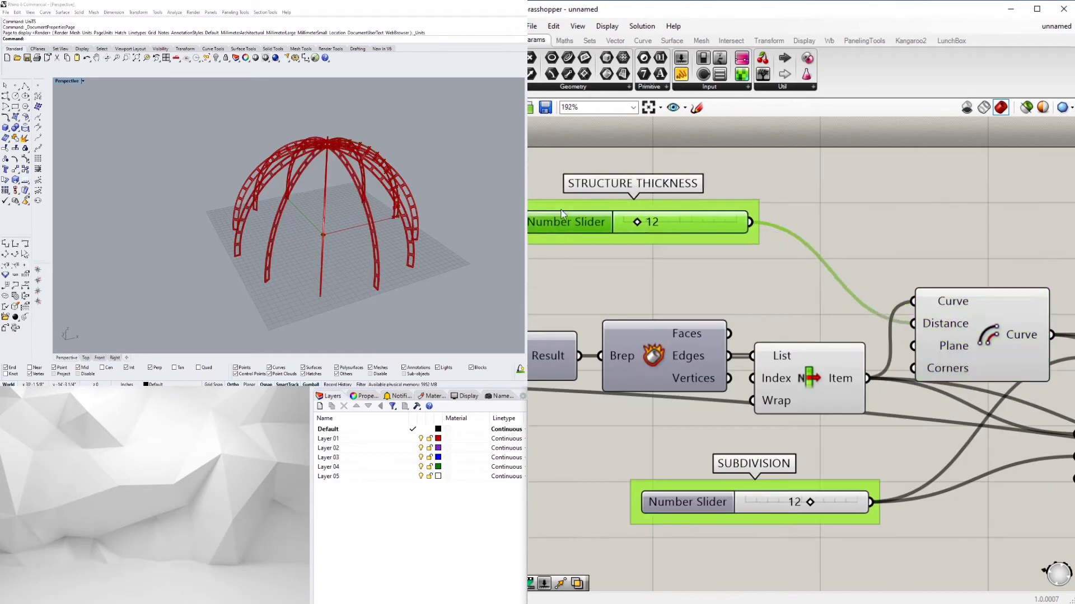
{"action": "double_click", "coordinate": [806, 282]}
{"action": "type", "text": "neg"}
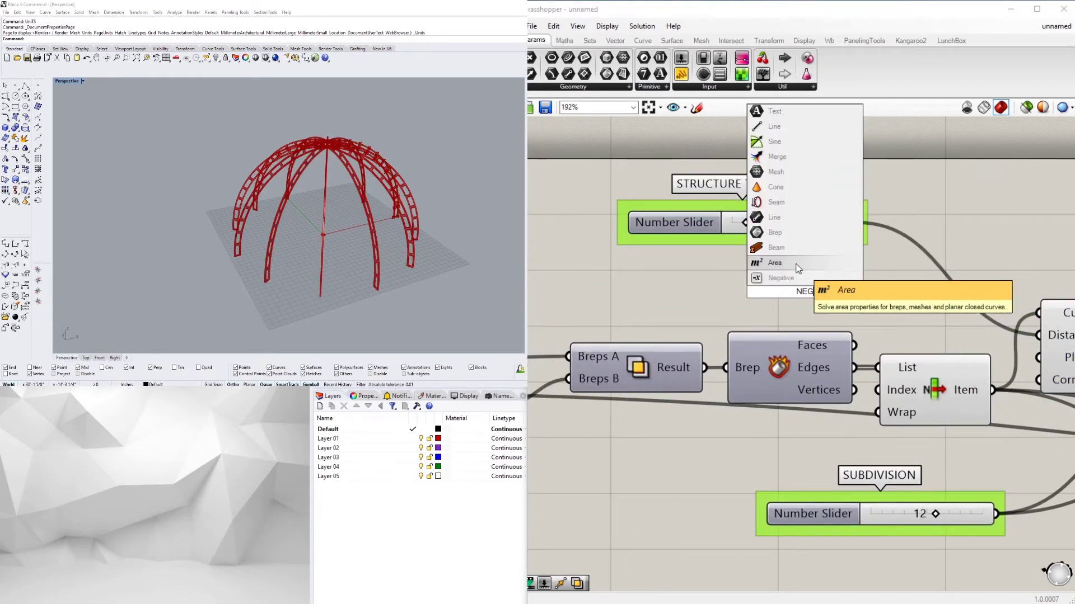
{"action": "key", "text": "Return"}
{"action": "left_click_drag", "start_coordinate": [820, 289], "coordinate": [885, 288]}
{"action": "left_click_drag", "start_coordinate": [813, 239], "coordinate": [651, 235]}
{"action": "left_click_drag", "start_coordinate": [838, 267], "coordinate": [822, 290]}
Connect the Negative Result to the Offset Curve's Distance input and place the STRUCTURE THICKNESS slider beside the Negative component.
{"action": "scroll", "coordinate": [823, 294], "scroll_direction": "down", "scroll_amount": 3}
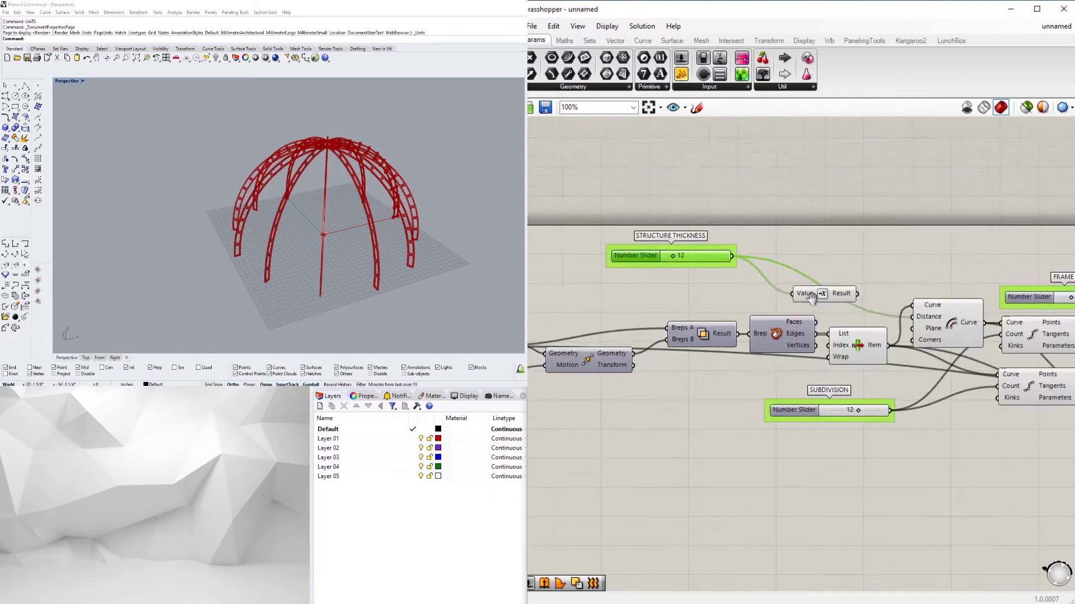
{"action": "scroll", "coordinate": [825, 298], "scroll_direction": "up", "scroll_amount": 2}
{"action": "right_click_drag", "start_coordinate": [305, 252], "coordinate": [399, 218]}
{"action": "scroll", "coordinate": [817, 279], "scroll_direction": "down", "scroll_amount": 1}
{"action": "right_click_drag", "start_coordinate": [818, 278], "coordinate": [956, 279]}
{"action": "left_click_drag", "start_coordinate": [657, 240], "coordinate": [723, 291]}
{"action": "left_click", "coordinate": [906, 189]}
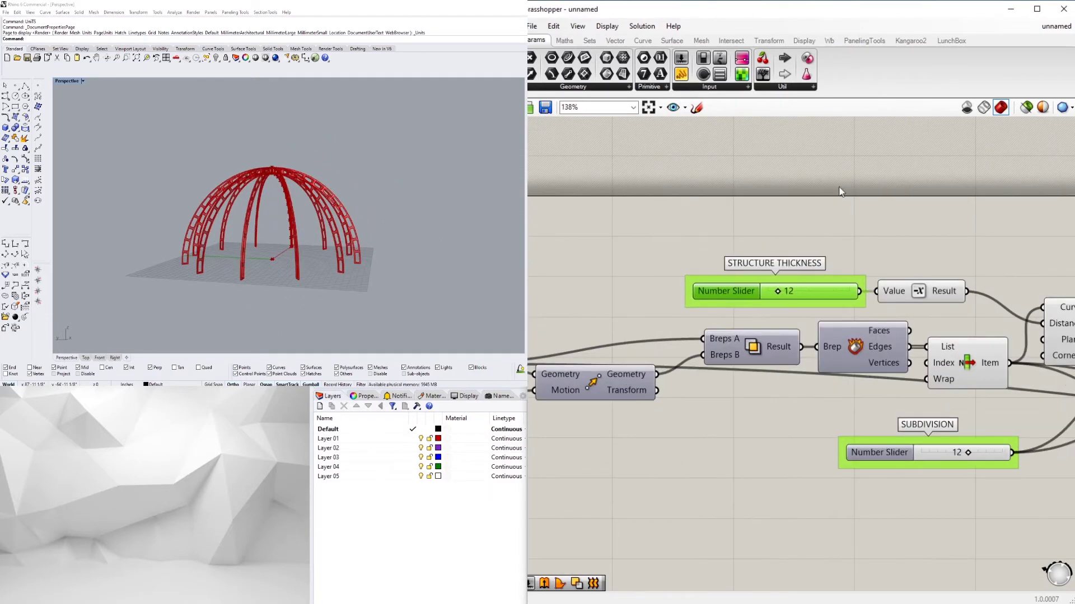
Preview the boolean hemisphere again and inspect how the offset ribs sit relative to its surface.
{"action": "scroll", "coordinate": [780, 276], "scroll_direction": "down", "scroll_amount": 2}
{"action": "right_click", "coordinate": [773, 326]}
{"action": "left_click", "coordinate": [787, 350]}
{"action": "right_click_drag", "start_coordinate": [281, 223], "coordinate": [275, 210]}
{"action": "scroll", "coordinate": [358, 224], "scroll_direction": "up", "scroll_amount": 5}
{"action": "right_click_drag", "start_coordinate": [364, 221], "coordinate": [383, 256]}
{"action": "scroll", "coordinate": [420, 243], "scroll_direction": "down", "scroll_amount": 5}
{"action": "scroll", "coordinate": [383, 256], "scroll_direction": "down", "scroll_amount": 3}
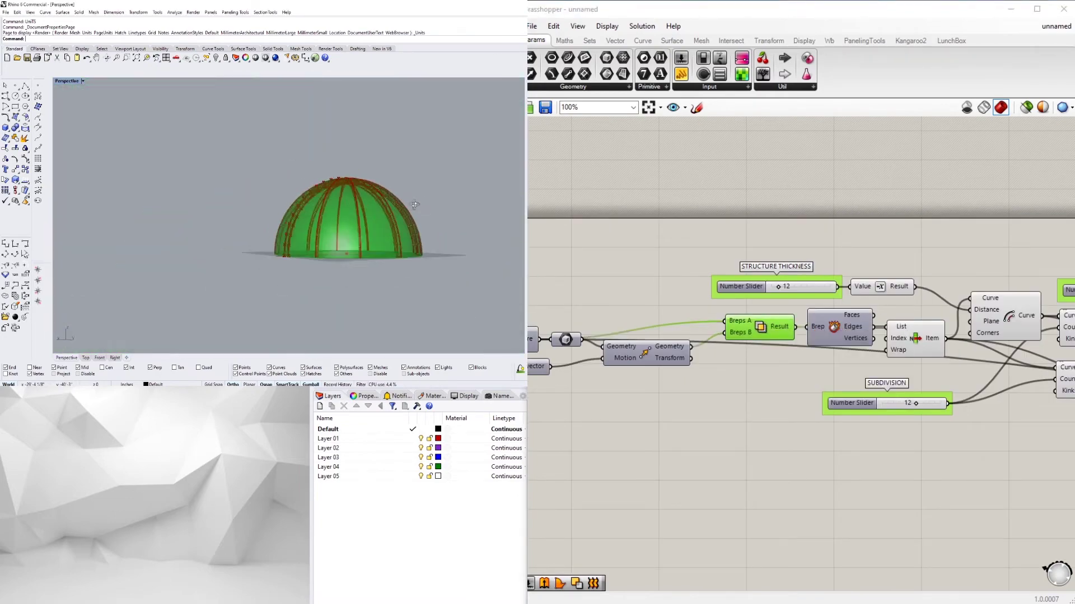
Hide the boolean hemisphere's preview again.
{"action": "scroll", "coordinate": [741, 239], "scroll_direction": "down", "scroll_amount": 3}
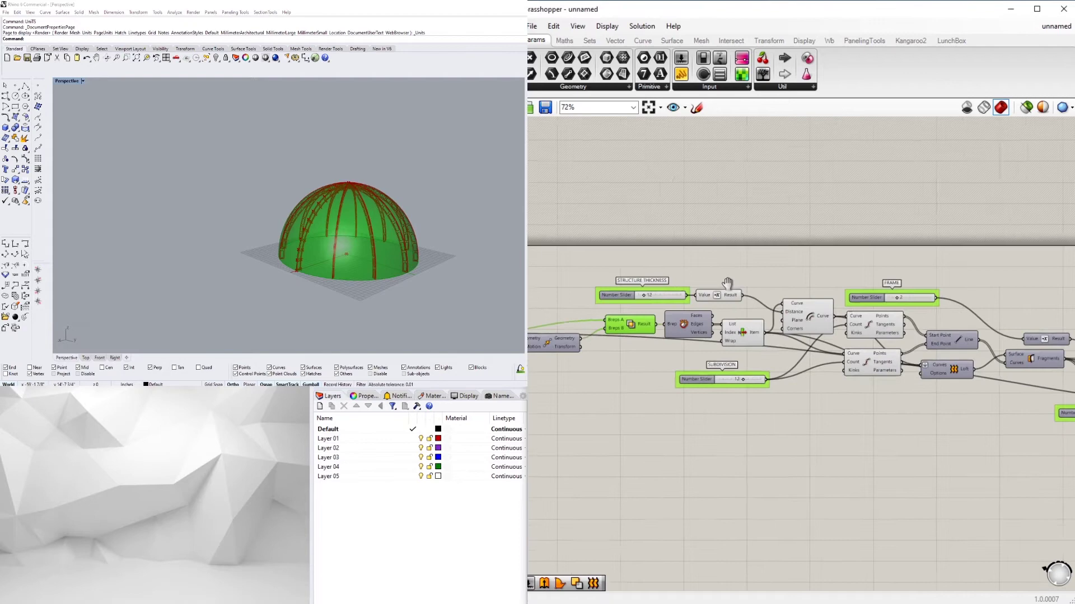
{"action": "double_click", "coordinate": [649, 472]}
{"action": "right_click", "coordinate": [614, 324]}
{"action": "left_click", "coordinate": [626, 345]}
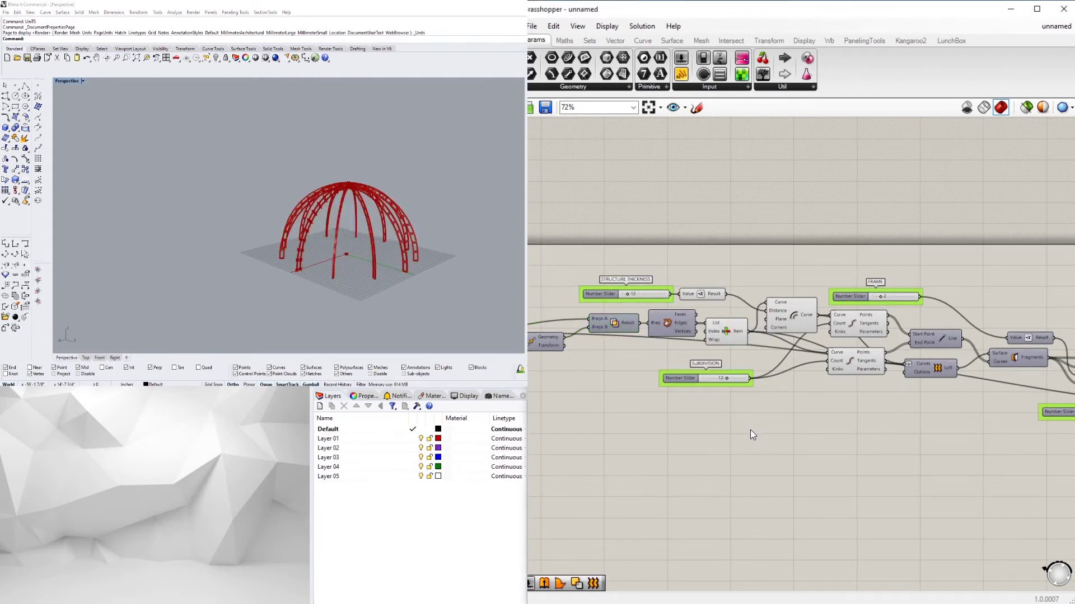
Add a List Item component and connect the Deconstruct Brep Faces output to its List input.
{"action": "double_click", "coordinate": [750, 430]}
{"action": "type", "text": "item"}
{"action": "left_click", "coordinate": [739, 416]}
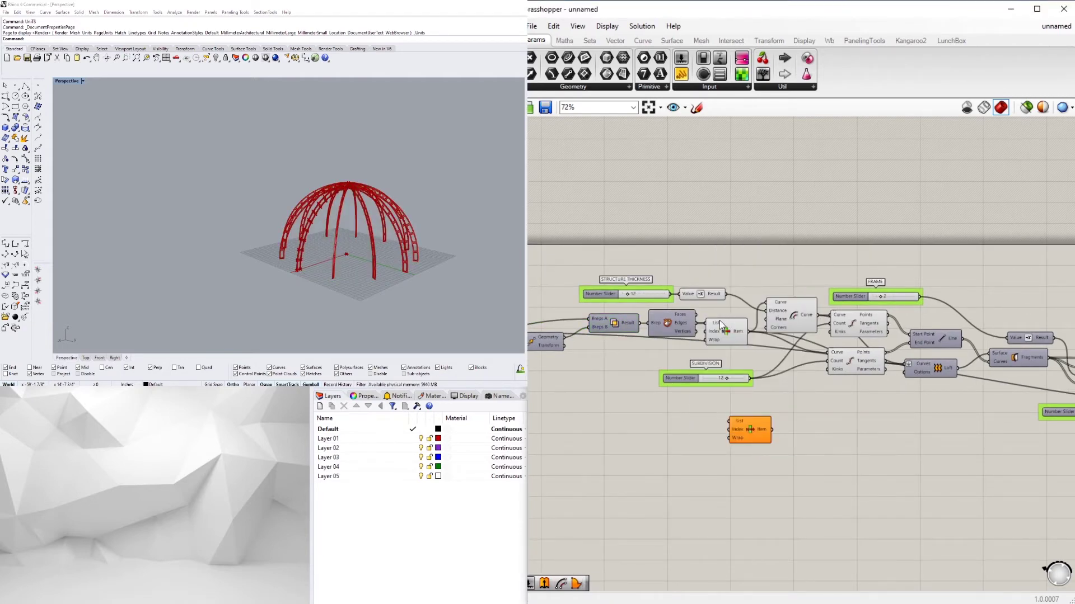
{"action": "left_click_drag", "start_coordinate": [717, 402], "coordinate": [730, 421]}
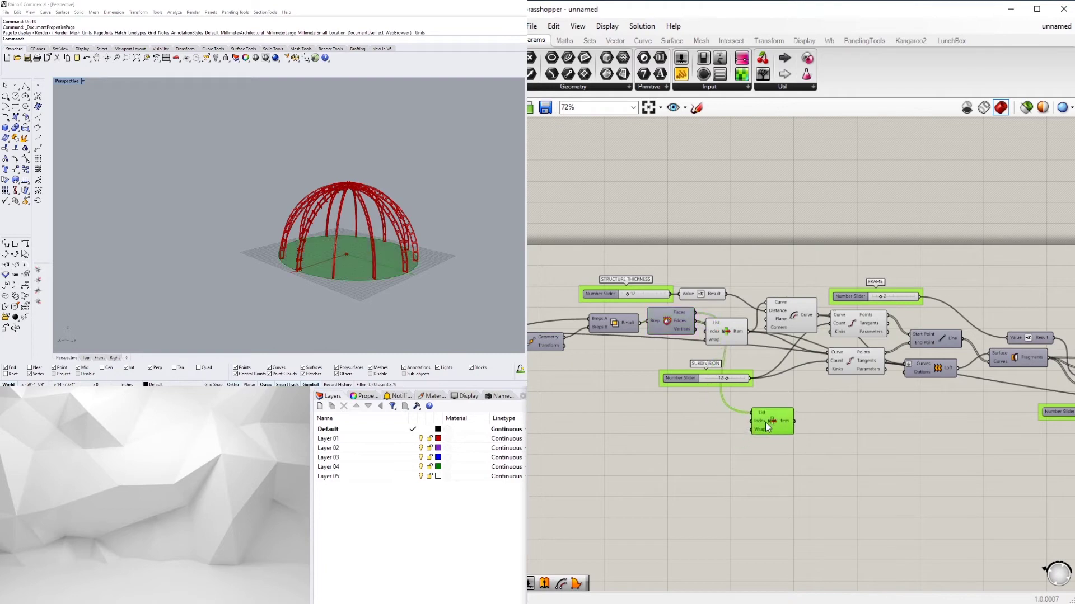
Reverse the List input of the new List Item component that takes the hemisphere's faces.
{"action": "scroll", "coordinate": [765, 422], "scroll_direction": "up", "scroll_amount": 3}
{"action": "right_click", "coordinate": [762, 416]}
{"action": "left_click", "coordinate": [789, 473]}
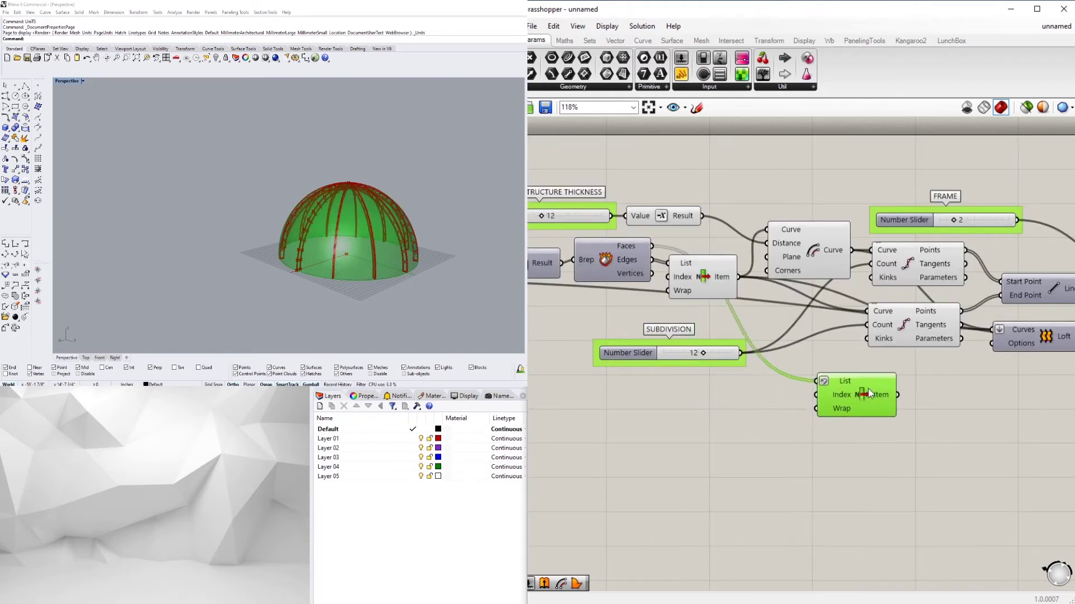
Move the new List Item component to the free area above the FRAME slider.
{"action": "scroll", "coordinate": [884, 396], "scroll_direction": "down", "scroll_amount": 3}
{"action": "left_click", "coordinate": [921, 276]}
{"action": "scroll", "coordinate": [920, 275], "scroll_direction": "up", "scroll_amount": 4}
{"action": "right_click_drag", "start_coordinate": [920, 276], "coordinate": [794, 311]}
{"action": "scroll", "coordinate": [812, 314], "scroll_direction": "down", "scroll_amount": 2}
{"action": "scroll", "coordinate": [728, 326], "scroll_direction": "up", "scroll_amount": 1}
{"action": "left_click", "coordinate": [777, 311]}
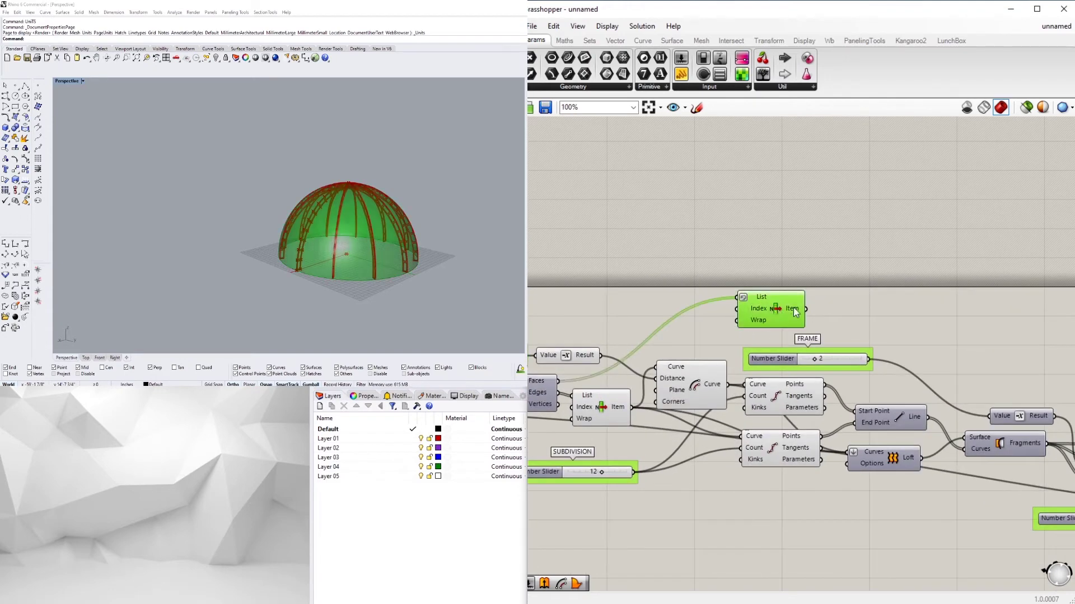
{"action": "left_click", "coordinate": [876, 304]}
{"action": "left_click", "coordinate": [946, 45]}
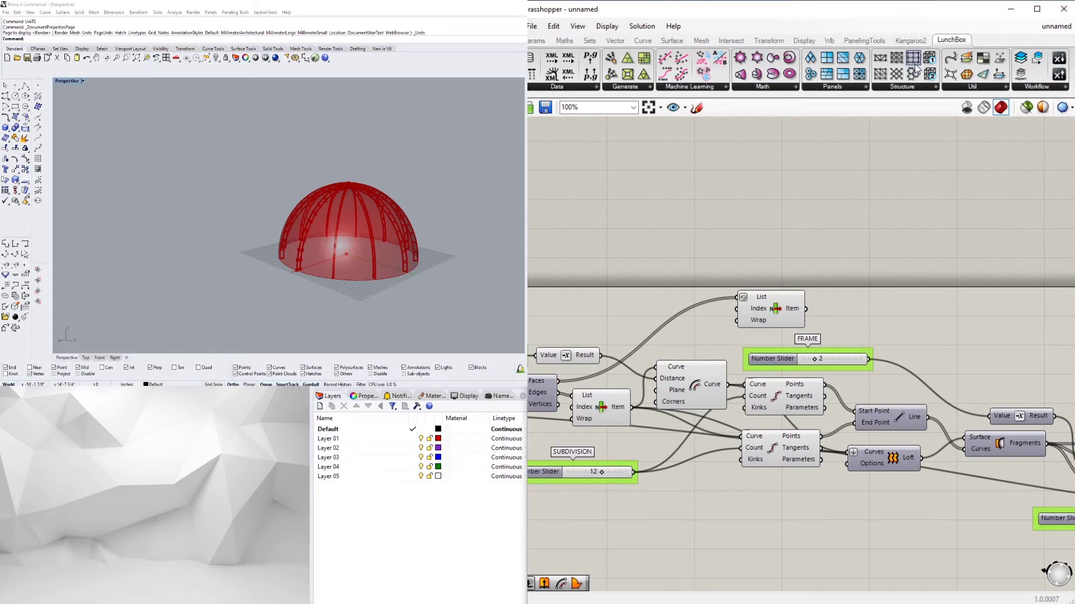
{"action": "left_click_drag", "start_coordinate": [913, 67], "coordinate": [955, 302]}
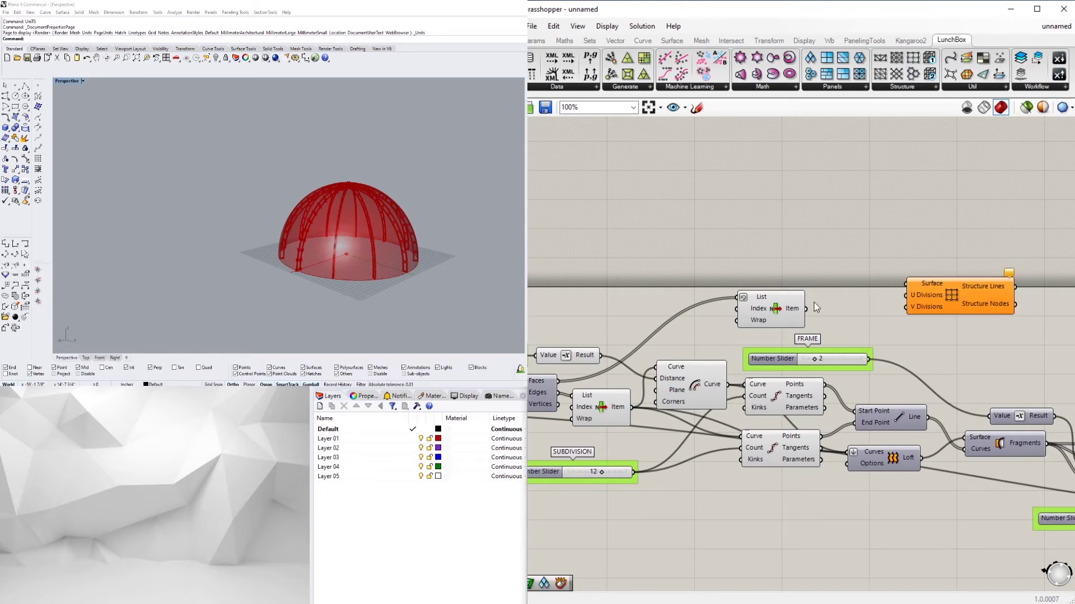
{"action": "left_click_drag", "start_coordinate": [902, 280], "coordinate": [903, 284]}
{"action": "left_click_drag", "start_coordinate": [939, 297], "coordinate": [934, 300]}
{"action": "key", "text": "Delete"}
Add a Deconstruct Brep component and connect the upper List Item's Item output to its Brep input.
{"action": "left_click_drag", "start_coordinate": [779, 306], "coordinate": [775, 301]}
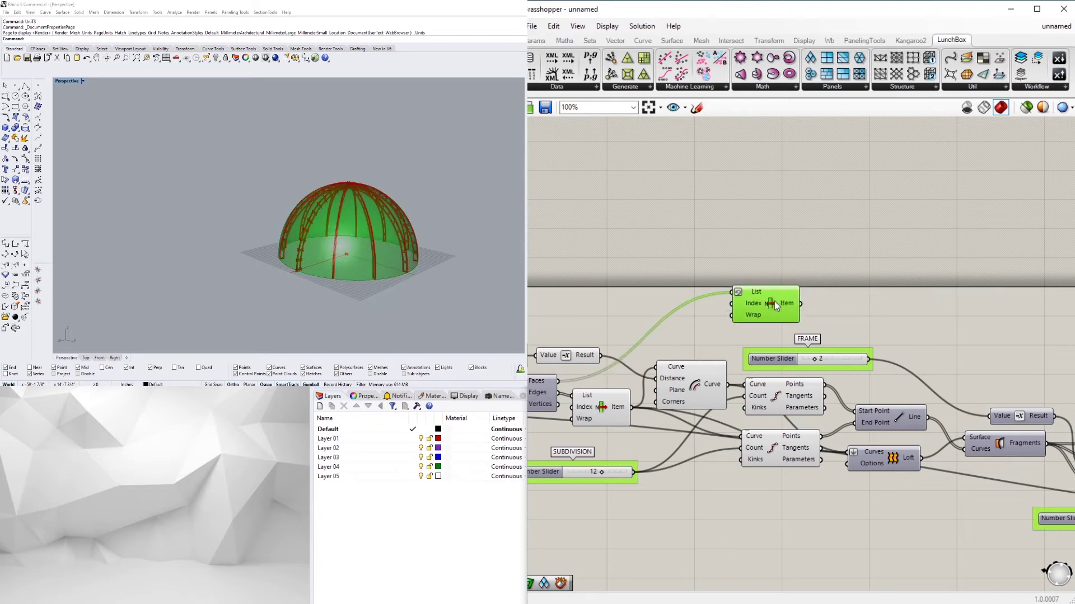
{"action": "double_click", "coordinate": [893, 282]}
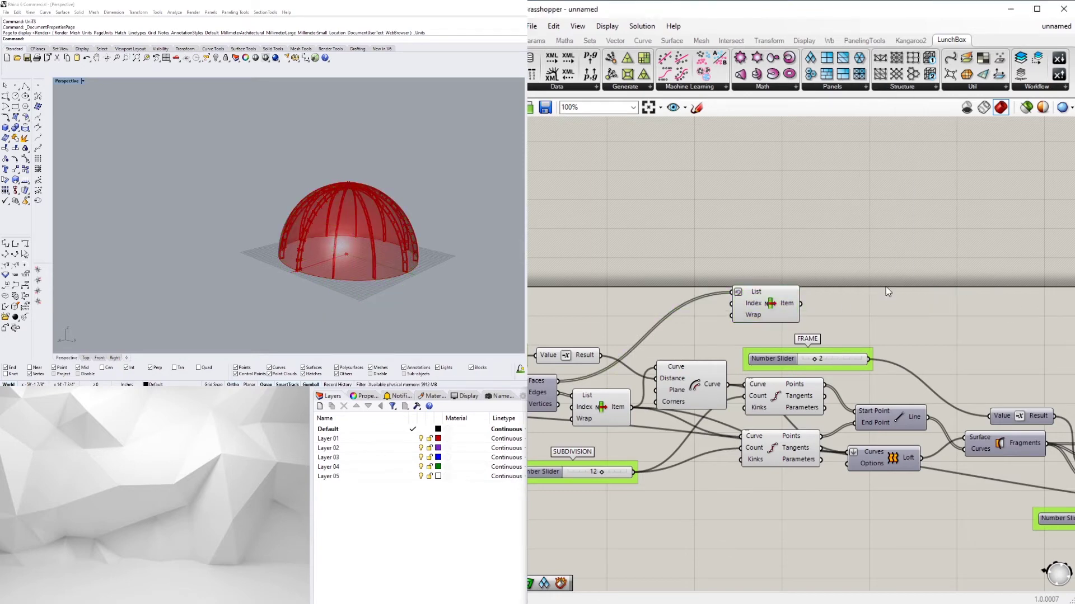
{"action": "double_click", "coordinate": [877, 274]}
{"action": "type", "text": "deconstruct"}
{"action": "left_click", "coordinate": [875, 218]}
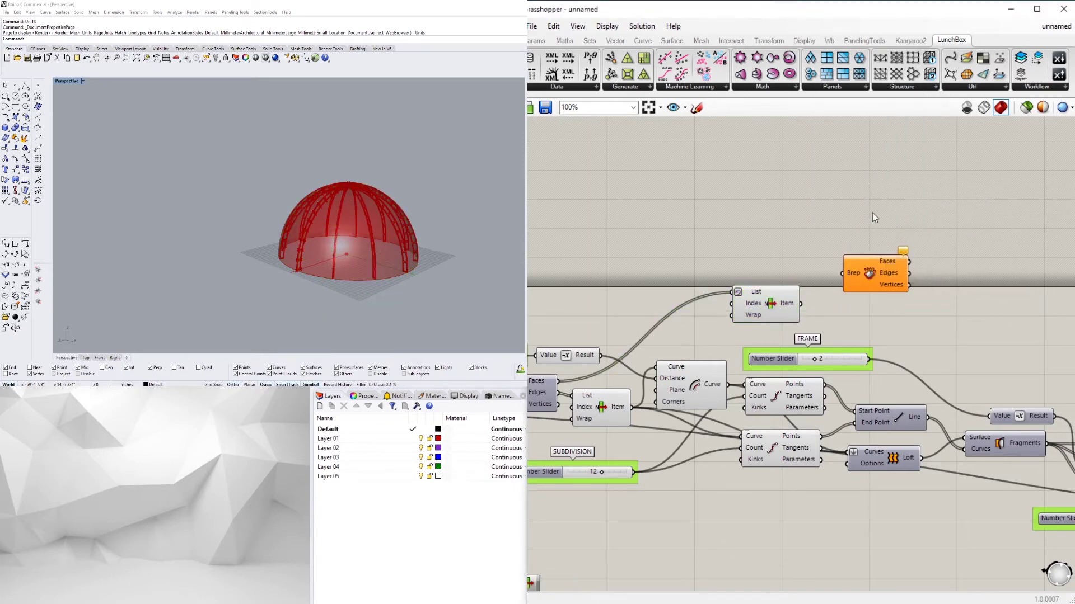
{"action": "left_click_drag", "start_coordinate": [839, 272], "coordinate": [842, 274]}
{"action": "left_click", "coordinate": [867, 272]}
Move the whole definition down on the canvas and line up the upper List Item and Deconstruct Brep components.
{"action": "scroll", "coordinate": [858, 247], "scroll_direction": "down", "scroll_amount": 10}
{"action": "left_click", "coordinate": [902, 214]}
{"action": "left_click_drag", "start_coordinate": [1022, 318], "coordinate": [741, 245]}
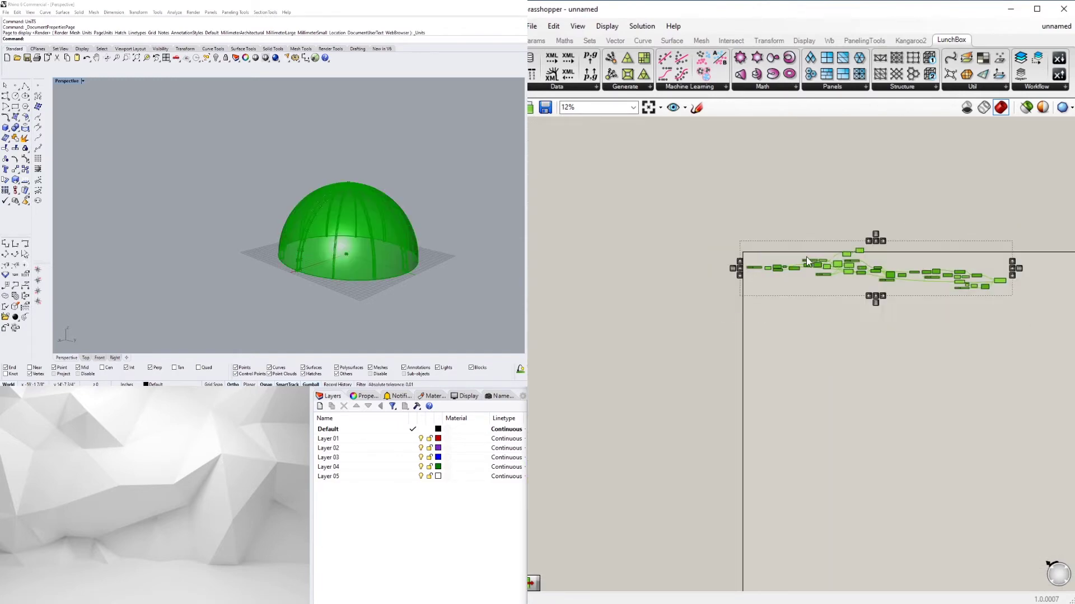
{"action": "left_click_drag", "start_coordinate": [855, 263], "coordinate": [863, 284]}
{"action": "left_click_drag", "start_coordinate": [739, 246], "coordinate": [1054, 334]}
{"action": "scroll", "coordinate": [849, 266], "scroll_direction": "up", "scroll_amount": 7}
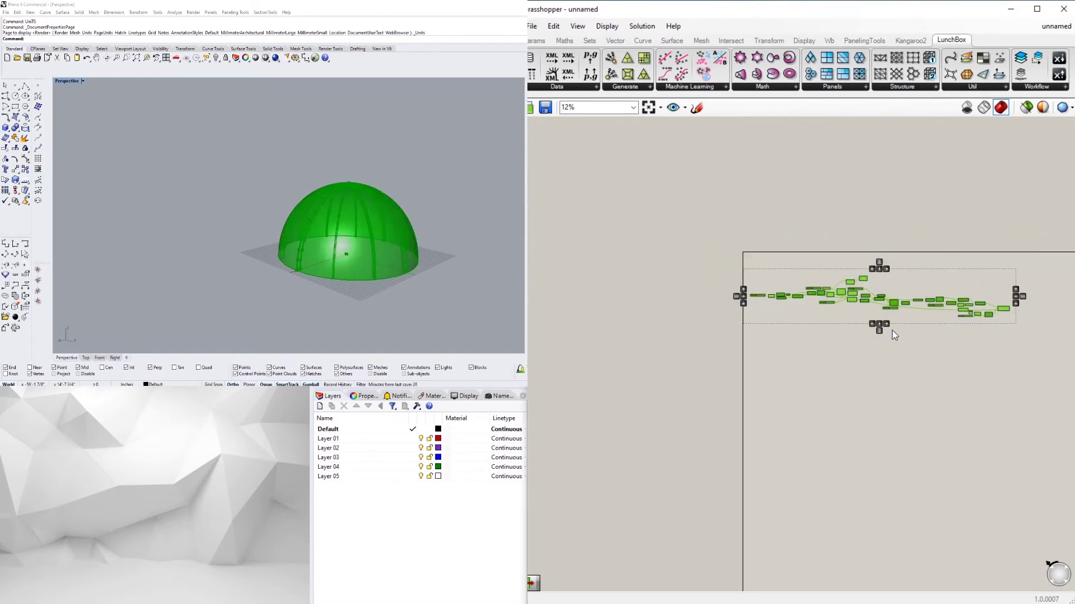
{"action": "left_click_drag", "start_coordinate": [790, 278], "coordinate": [791, 259]}
{"action": "left_click_drag", "start_coordinate": [875, 245], "coordinate": [858, 253]}
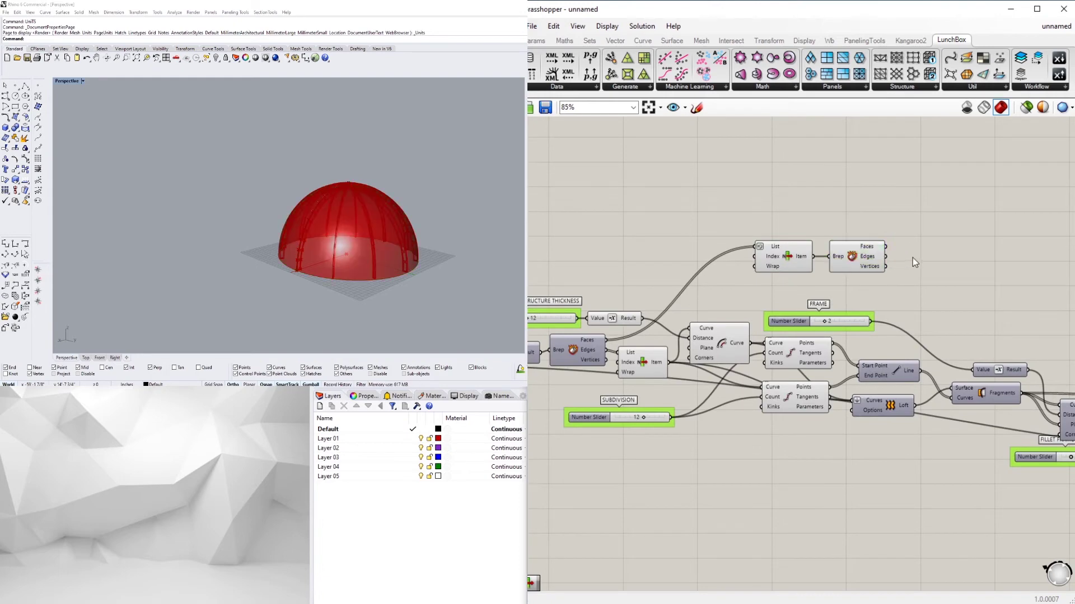
Add a List Item component and connect the Edges output of the upper Deconstruct Brep to its List input.
{"action": "double_click", "coordinate": [912, 257]}
{"action": "left_click", "coordinate": [856, 256]}
{"action": "left_click", "coordinate": [858, 254]}
{"action": "scroll", "coordinate": [915, 250], "scroll_direction": "up", "scroll_amount": 3}
{"action": "right_click_drag", "start_coordinate": [915, 249], "coordinate": [856, 262]}
{"action": "double_click", "coordinate": [865, 255]}
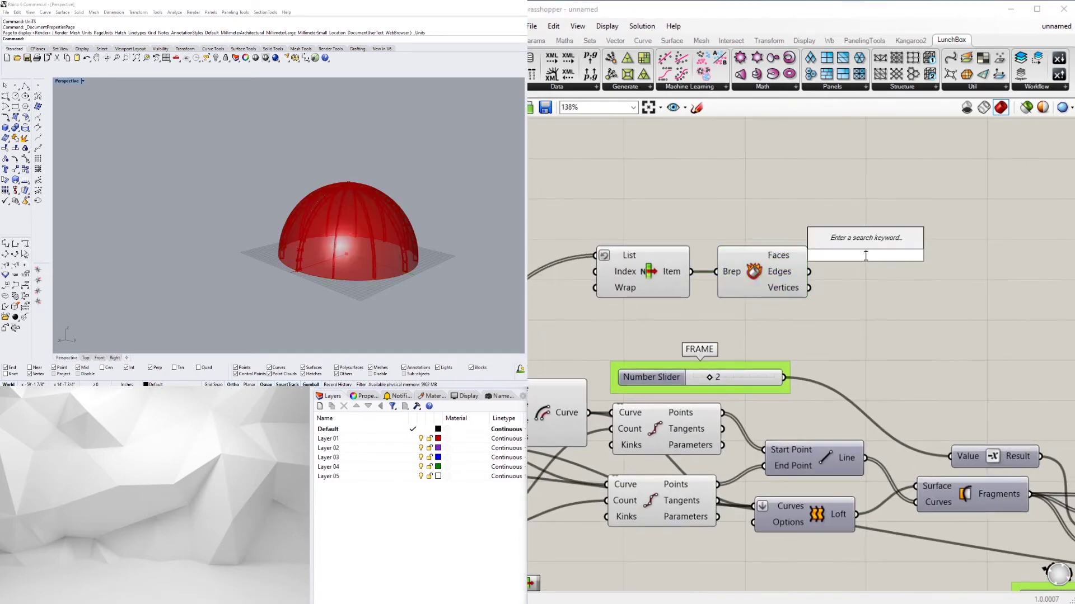
{"action": "type", "text": "item"}
{"action": "left_click", "coordinate": [865, 228]}
{"action": "left_click", "coordinate": [779, 255]}
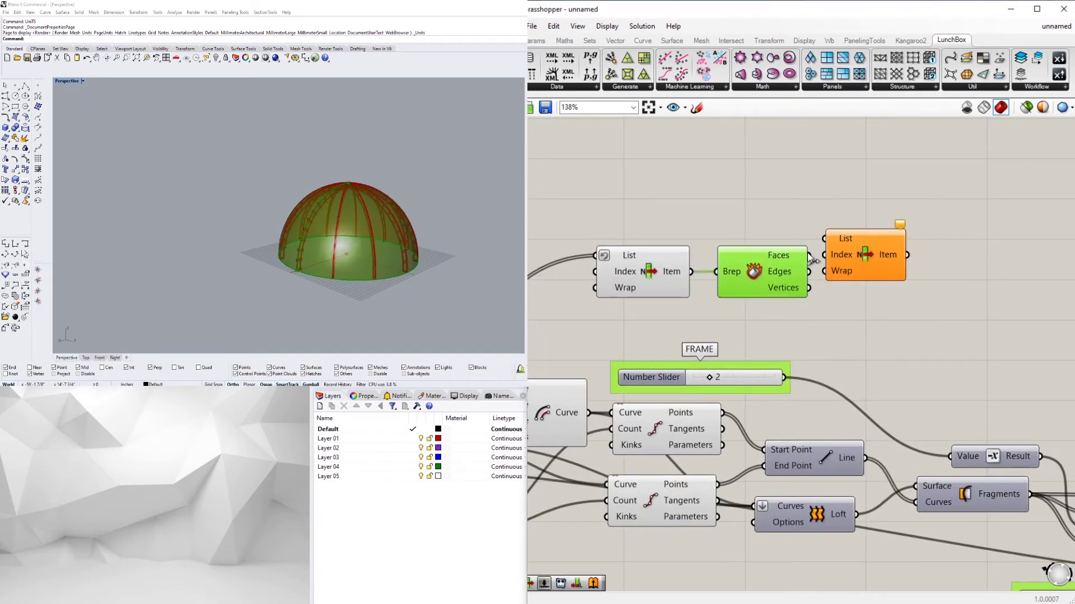
{"action": "left_click_drag", "start_coordinate": [825, 246], "coordinate": [825, 239]}
{"action": "left_click_drag", "start_coordinate": [867, 253], "coordinate": [912, 247]}
Duplicate the edge List Item below the original and reverse the copy's List input.
{"action": "left_click_drag", "start_coordinate": [912, 247], "coordinate": [905, 305], "text": "alt"}
{"action": "right_click", "coordinate": [883, 289]}
{"action": "left_click", "coordinate": [913, 365]}
{"action": "right_click_drag", "start_coordinate": [952, 318], "coordinate": [874, 315]}
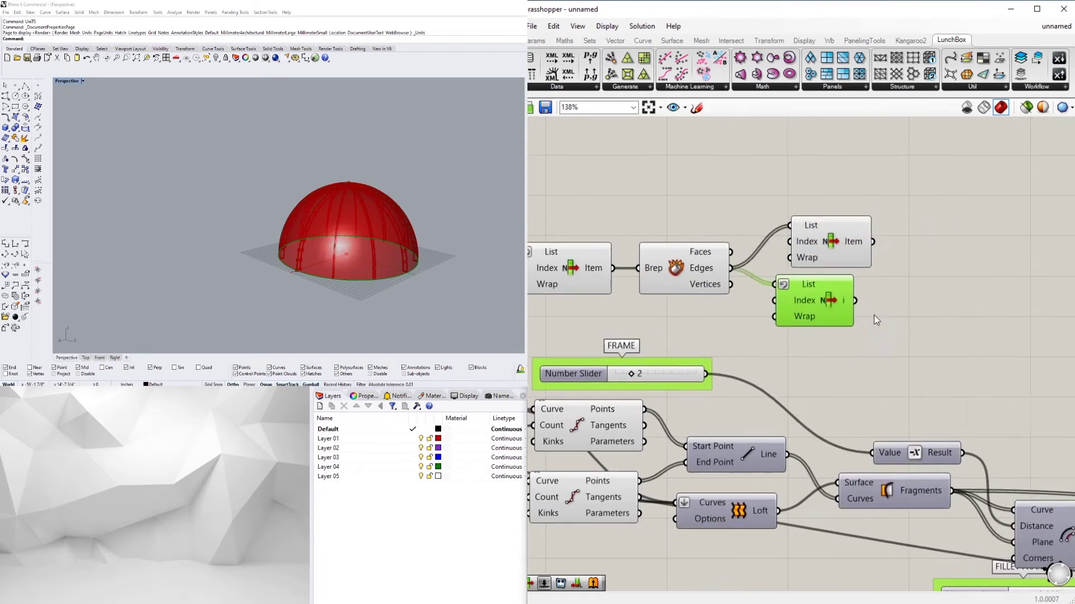
{"action": "double_click", "coordinate": [948, 262]}
{"action": "type", "text": "loft"}
{"action": "key", "text": "Return"}
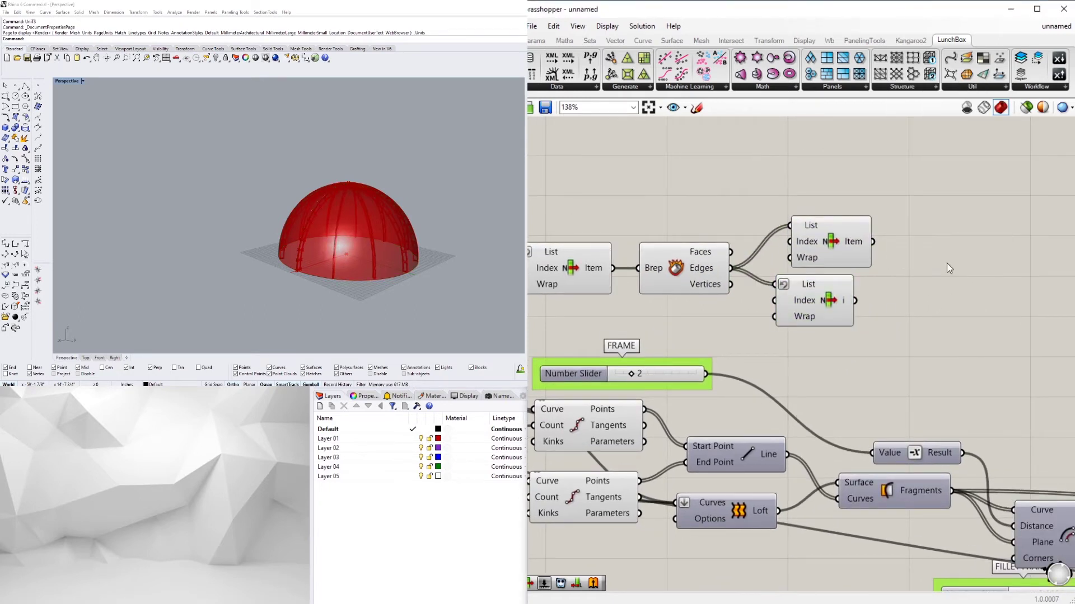
Add a Sweep1 component in the free space beside the two edge List Items.
{"action": "double_click", "coordinate": [947, 265]}
{"action": "type", "text": "sweep"}
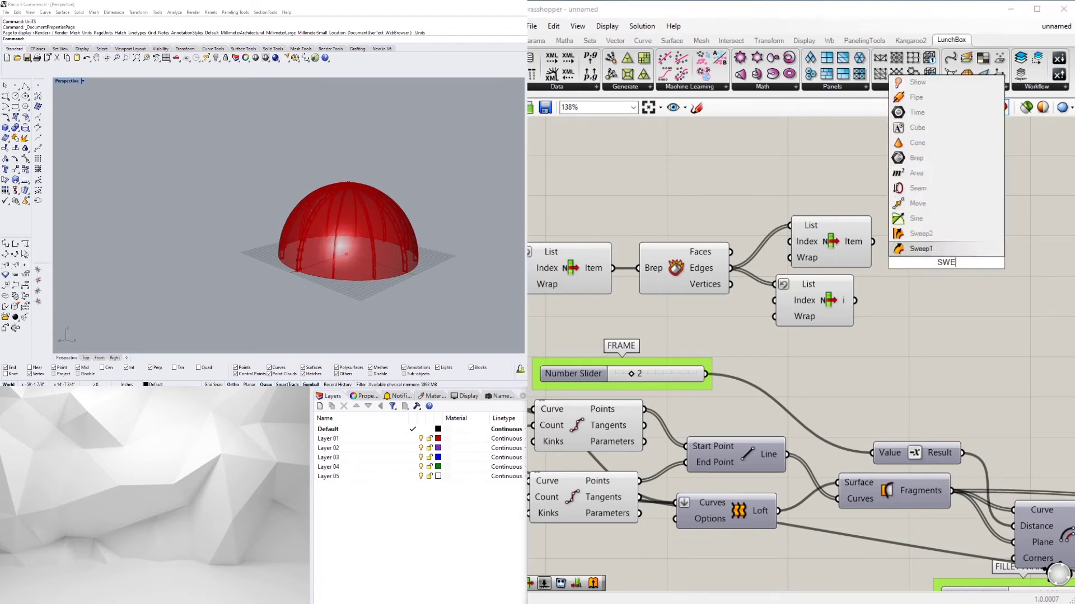
{"action": "left_click", "coordinate": [929, 246]}
{"action": "left_click", "coordinate": [832, 294]}
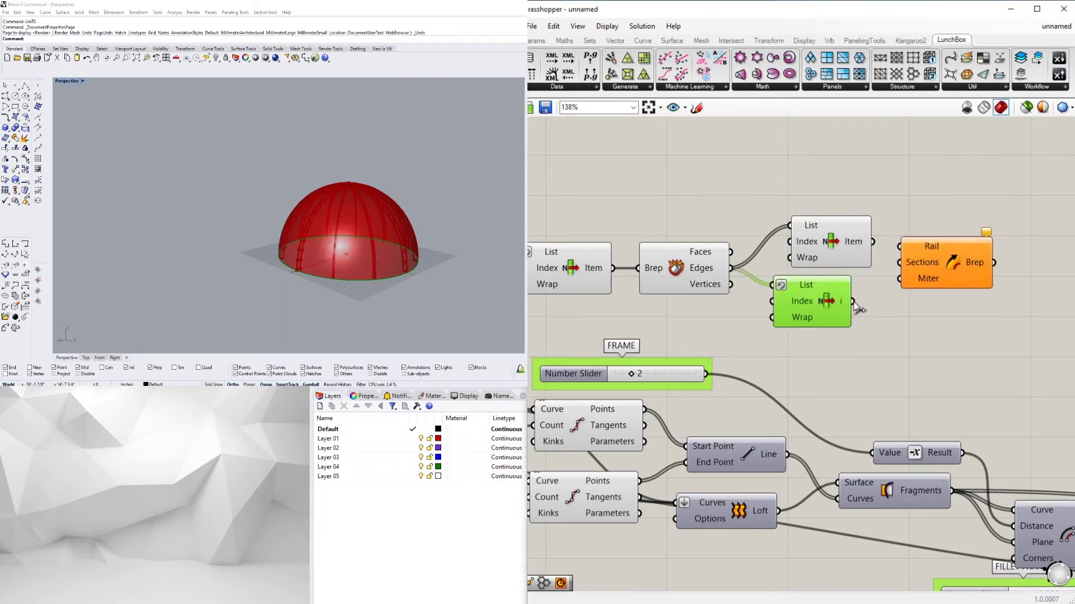
{"action": "left_click_drag", "start_coordinate": [906, 261], "coordinate": [912, 305]}
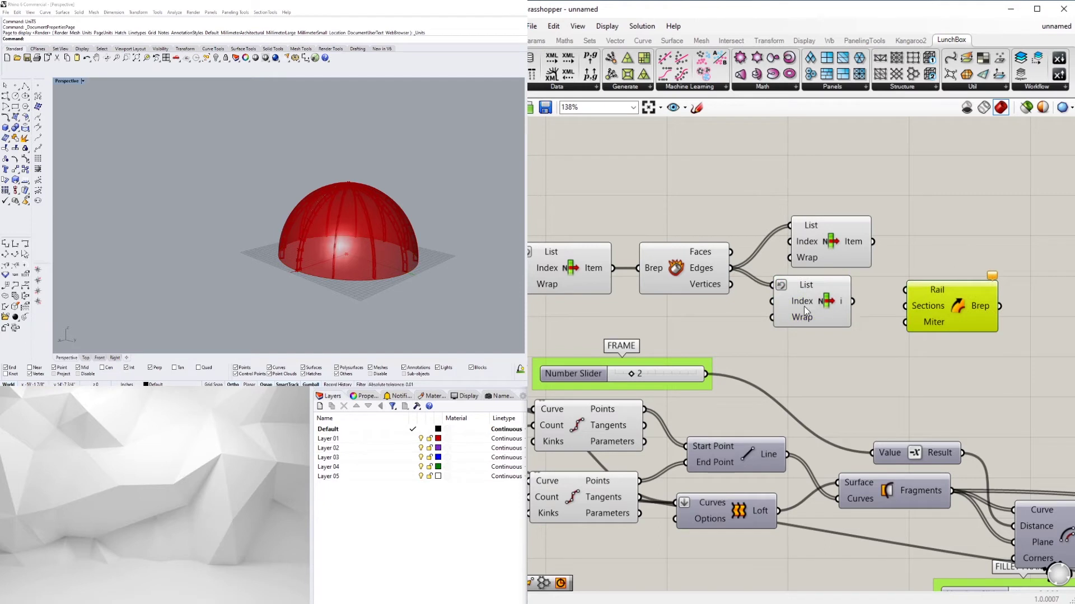
Stack the reversed List Item above the other one, connecting the reversed one to Sweep1's Rail and the other to its Sections.
{"action": "left_click_drag", "start_coordinate": [804, 311], "coordinate": [829, 188]}
{"action": "left_click_drag", "start_coordinate": [811, 246], "coordinate": [812, 301]}
{"action": "left_click_drag", "start_coordinate": [944, 304], "coordinate": [951, 235]}
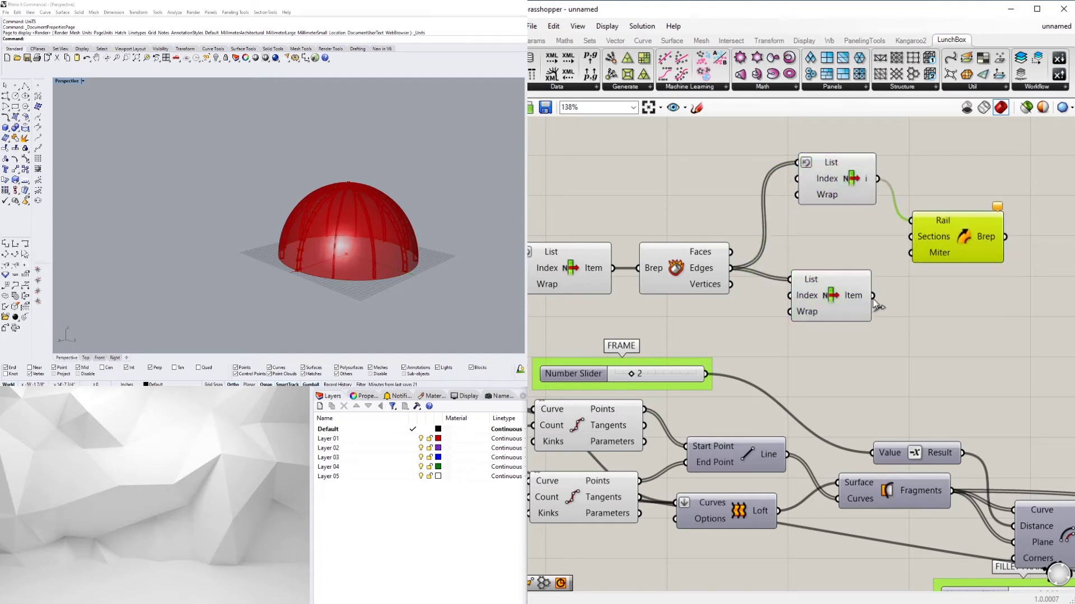
{"action": "left_click", "coordinate": [832, 297]}
{"action": "left_click_drag", "start_coordinate": [838, 183], "coordinate": [829, 234]}
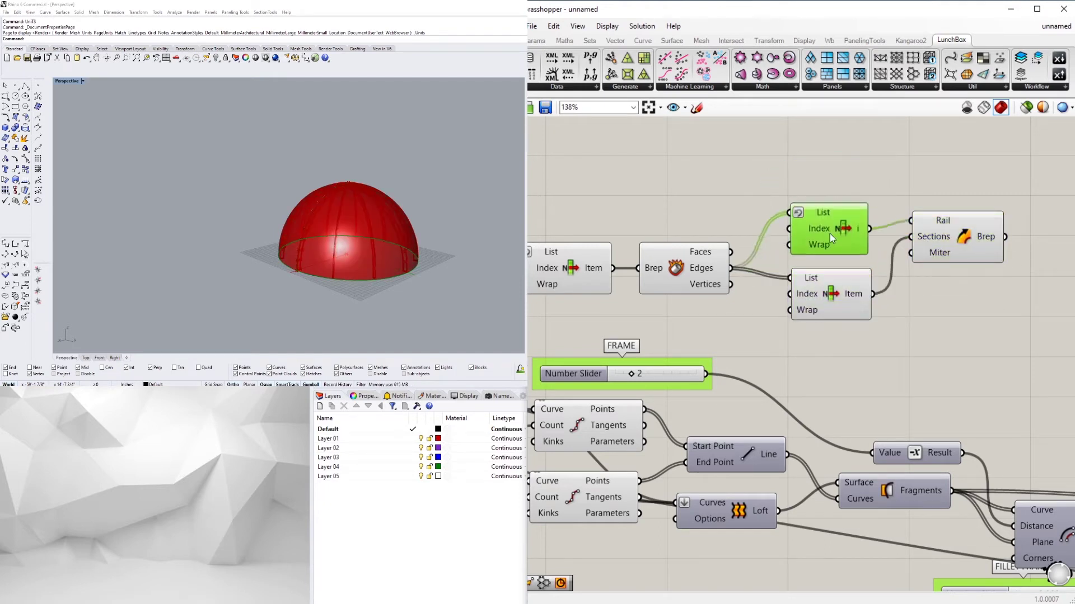
Turn off the preview of the upper Deconstruct Brep and the List Item components around it.
{"action": "left_click", "coordinate": [961, 237]}
{"action": "left_click", "coordinate": [860, 357]}
{"action": "scroll", "coordinate": [885, 323], "scroll_direction": "down", "scroll_amount": 3}
{"action": "left_click_drag", "start_coordinate": [875, 325], "coordinate": [650, 226]}
{"action": "middle_click", "coordinate": [672, 225]}
{"action": "left_click", "coordinate": [705, 187]}
{"action": "left_click", "coordinate": [839, 190]}
{"action": "left_click_drag", "start_coordinate": [971, 327], "coordinate": [646, 246]}
{"action": "left_click_drag", "start_coordinate": [688, 295], "coordinate": [634, 322]}
{"action": "left_click", "coordinate": [704, 296]}
Line up the Deconstruct Brep, the two edge List Items and Sweep1 in a tighter row.
{"action": "scroll", "coordinate": [706, 298], "scroll_direction": "up", "scroll_amount": 4}
{"action": "left_click_drag", "start_coordinate": [1022, 383], "coordinate": [743, 266]}
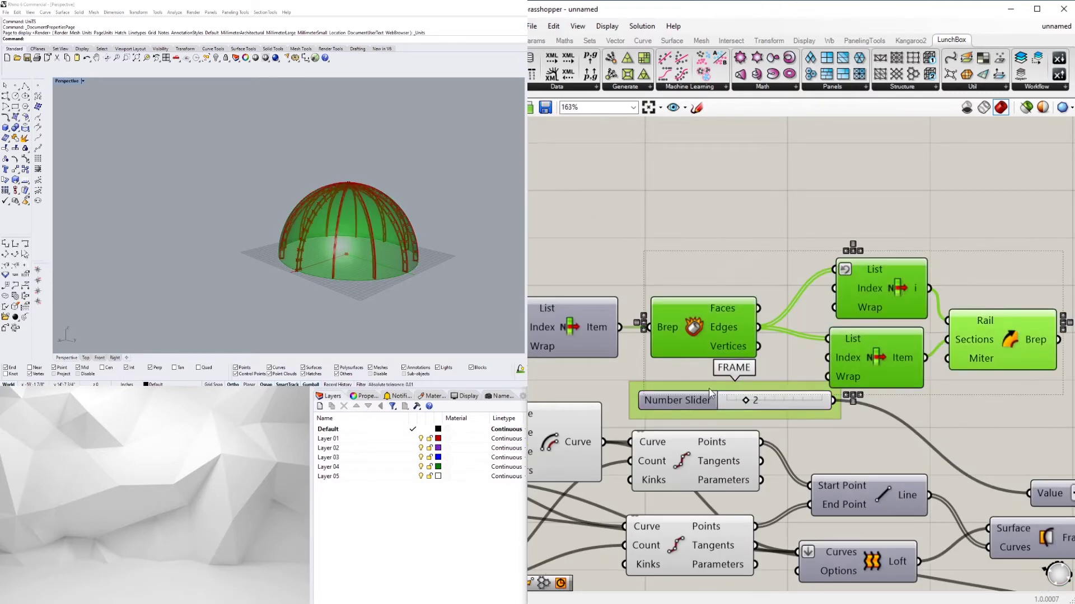
{"action": "left_click_drag", "start_coordinate": [1014, 227], "coordinate": [852, 366]}
{"action": "left_click_drag", "start_coordinate": [853, 365], "coordinate": [873, 355]}
{"action": "left_click", "coordinate": [898, 335]}
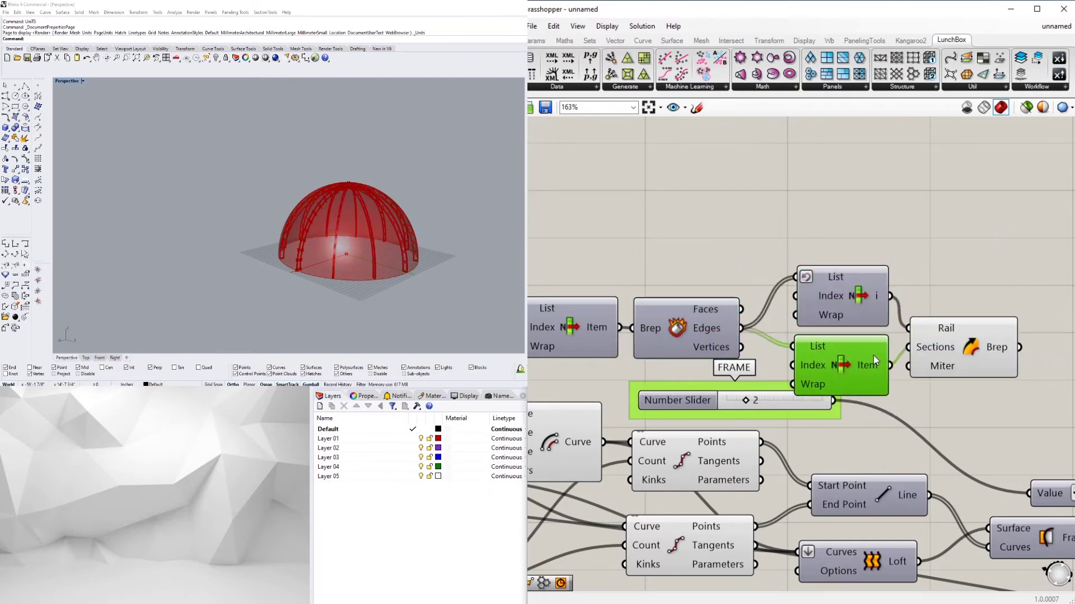
{"action": "left_click", "coordinate": [899, 341]}
{"action": "left_click", "coordinate": [952, 341]}
{"action": "left_click_drag", "start_coordinate": [951, 342], "coordinate": [960, 340]}
{"action": "left_click", "coordinate": [985, 260]}
Move the whole chain from the face List Item to Sweep1 clear of the FRAME slider.
{"action": "scroll", "coordinate": [985, 258], "scroll_direction": "down", "scroll_amount": 3}
{"action": "left_click_drag", "start_coordinate": [985, 244], "coordinate": [730, 314]}
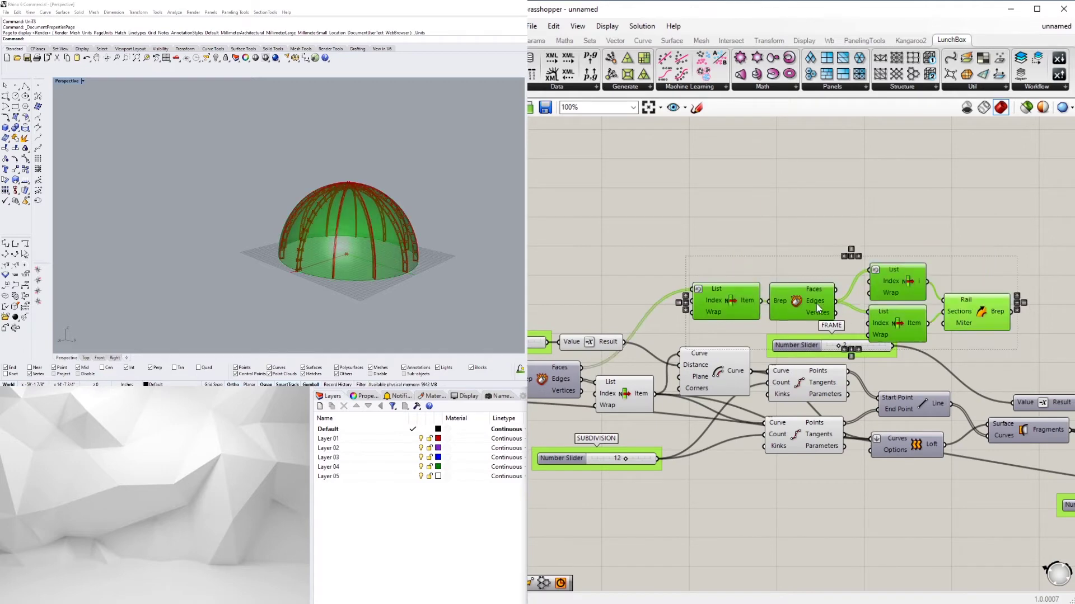
{"action": "left_click_drag", "start_coordinate": [901, 312], "coordinate": [968, 293]}
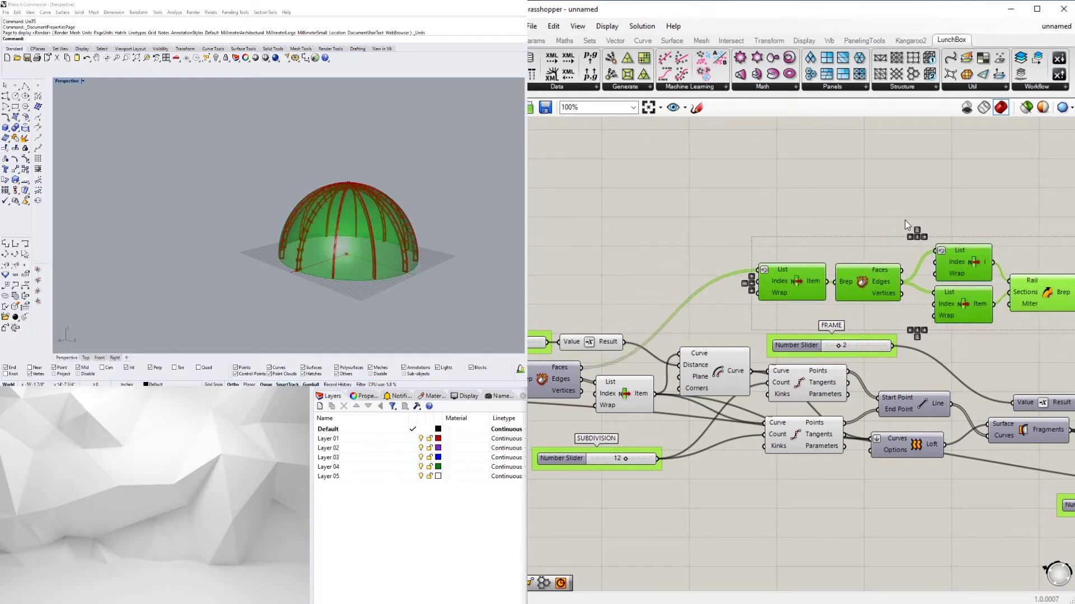
{"action": "right_click_drag", "start_coordinate": [963, 202], "coordinate": [951, 202]}
{"action": "left_click", "coordinate": [951, 202]}
Add the LunchBox grid structure component after Sweep1 and connect Sweep1's Brep output to its Surface input.
{"action": "scroll", "coordinate": [953, 207], "scroll_direction": "down", "scroll_amount": 2}
{"action": "right_click_drag", "start_coordinate": [1060, 386], "coordinate": [900, 417]}
{"action": "scroll", "coordinate": [897, 423], "scroll_direction": "up", "scroll_amount": 2}
{"action": "scroll", "coordinate": [882, 356], "scroll_direction": "down", "scroll_amount": 3}
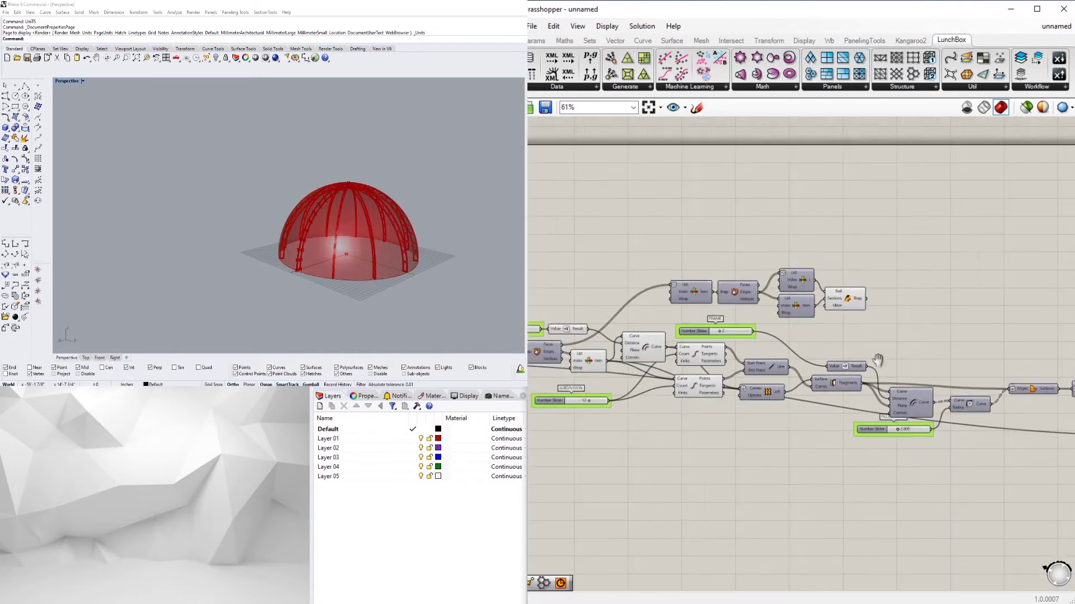
{"action": "right_click_drag", "start_coordinate": [883, 352], "coordinate": [1002, 346]}
{"action": "scroll", "coordinate": [1001, 345], "scroll_direction": "up", "scroll_amount": 3}
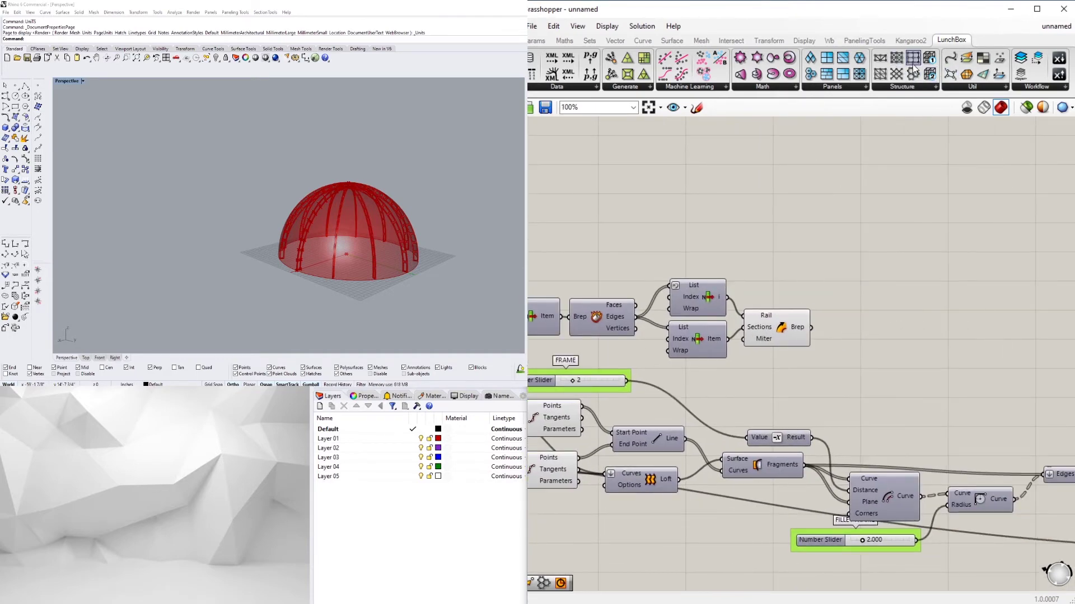
{"action": "left_click_drag", "start_coordinate": [913, 59], "coordinate": [910, 339]}
{"action": "left_click_drag", "start_coordinate": [851, 321], "coordinate": [854, 325]}
{"action": "left_click_drag", "start_coordinate": [900, 339], "coordinate": [917, 351]}
Connect the SUBDIVISION slider to the grid structure's U Divisions input.
{"action": "right_click_drag", "start_coordinate": [691, 407], "coordinate": [811, 367]}
{"action": "scroll", "coordinate": [812, 367], "scroll_direction": "down", "scroll_amount": 1}
{"action": "right_click_drag", "start_coordinate": [587, 430], "coordinate": [669, 422]}
{"action": "scroll", "coordinate": [650, 434], "scroll_direction": "down", "scroll_amount": 1}
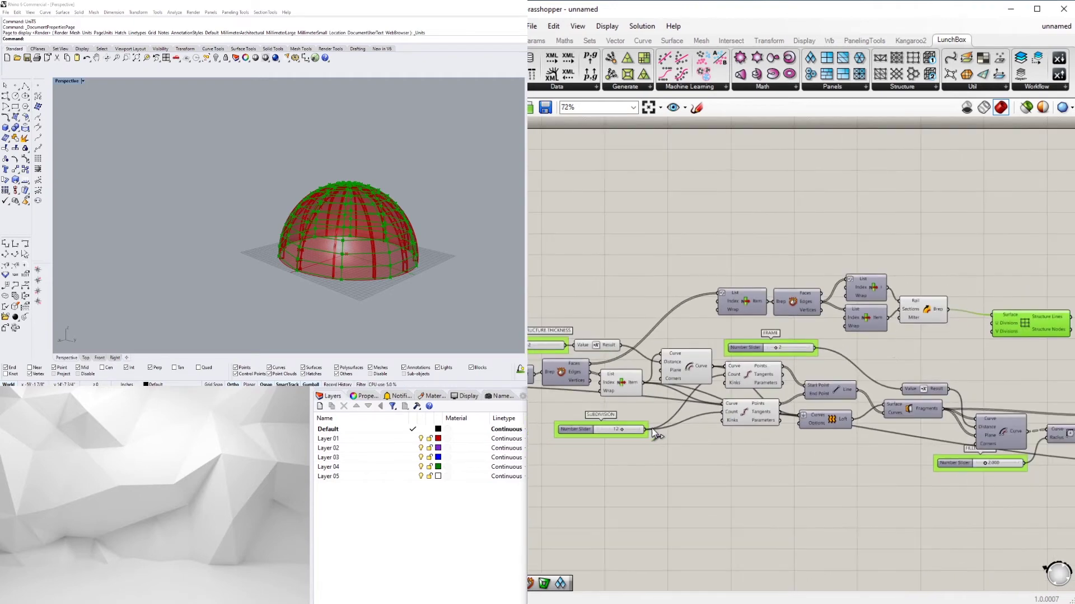
{"action": "left_click_drag", "start_coordinate": [646, 429], "coordinate": [989, 331]}
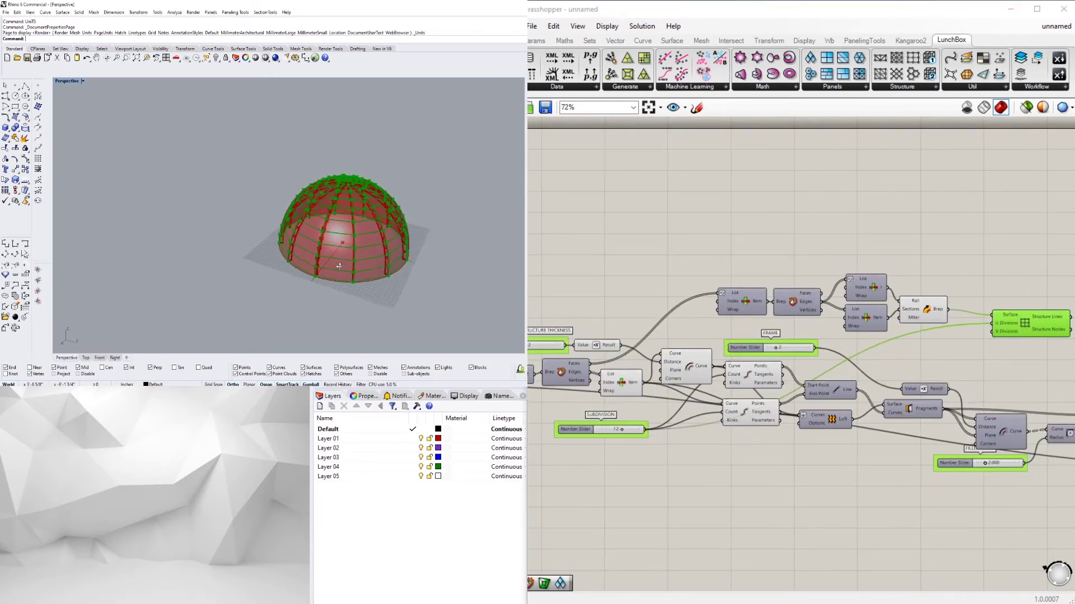
Add a number slider with value 3 above the edge List Items and connect it to the grid structure's V Divisions.
{"action": "scroll", "coordinate": [986, 344], "scroll_direction": "up", "scroll_amount": 1}
{"action": "double_click", "coordinate": [899, 370]}
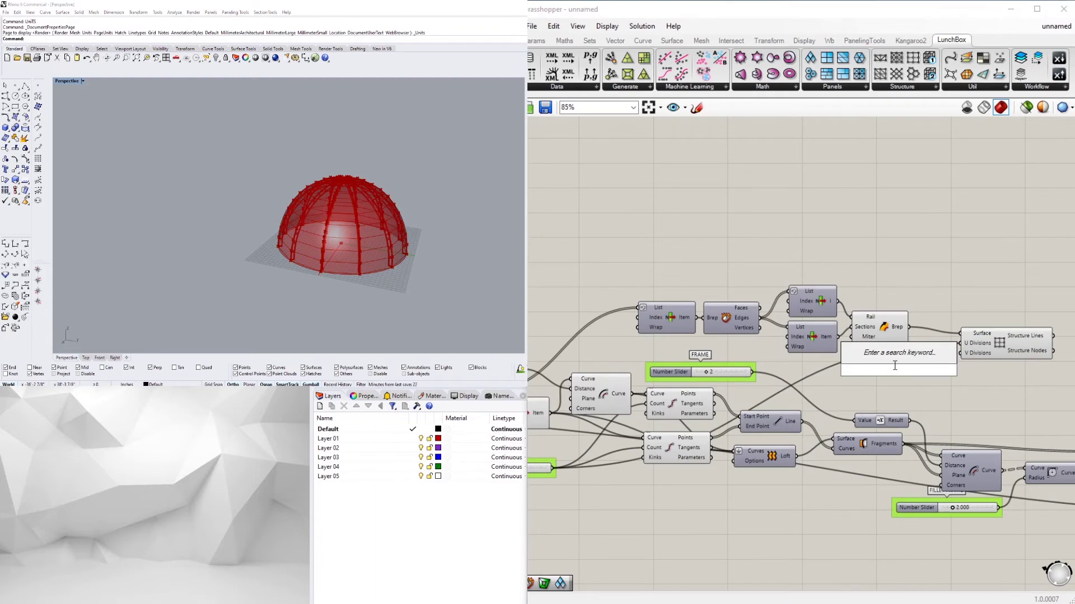
{"action": "type", "text": "3"}
{"action": "key", "text": "Return"}
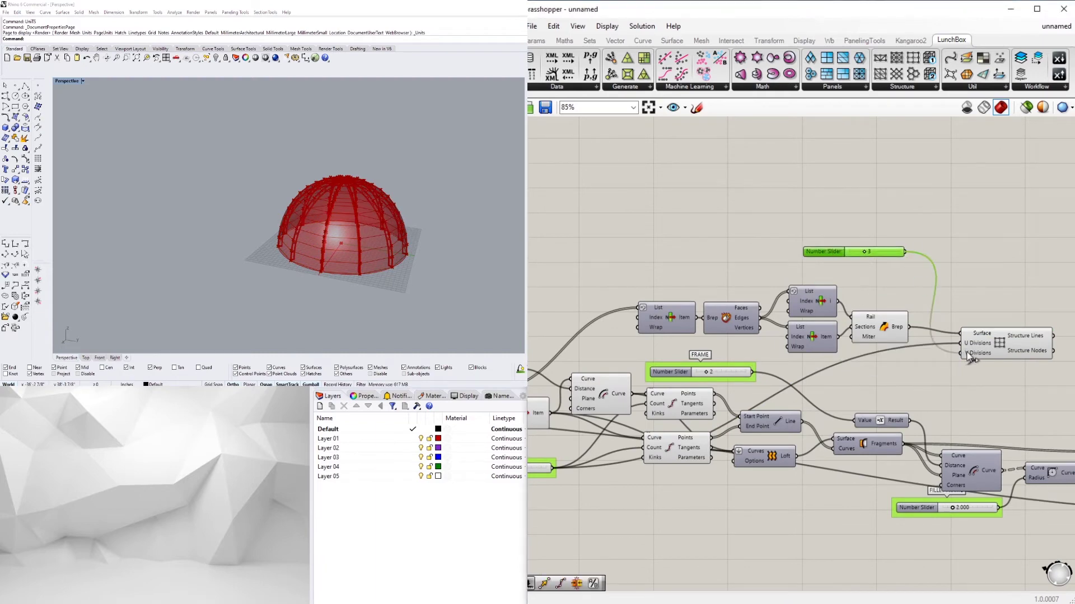
{"action": "left_click_drag", "start_coordinate": [970, 357], "coordinate": [966, 353]}
Set the V Divisions slider to 6 and check the grid on the dome in the Perspective view.
{"action": "scroll", "coordinate": [848, 255], "scroll_direction": "up", "scroll_amount": 5}
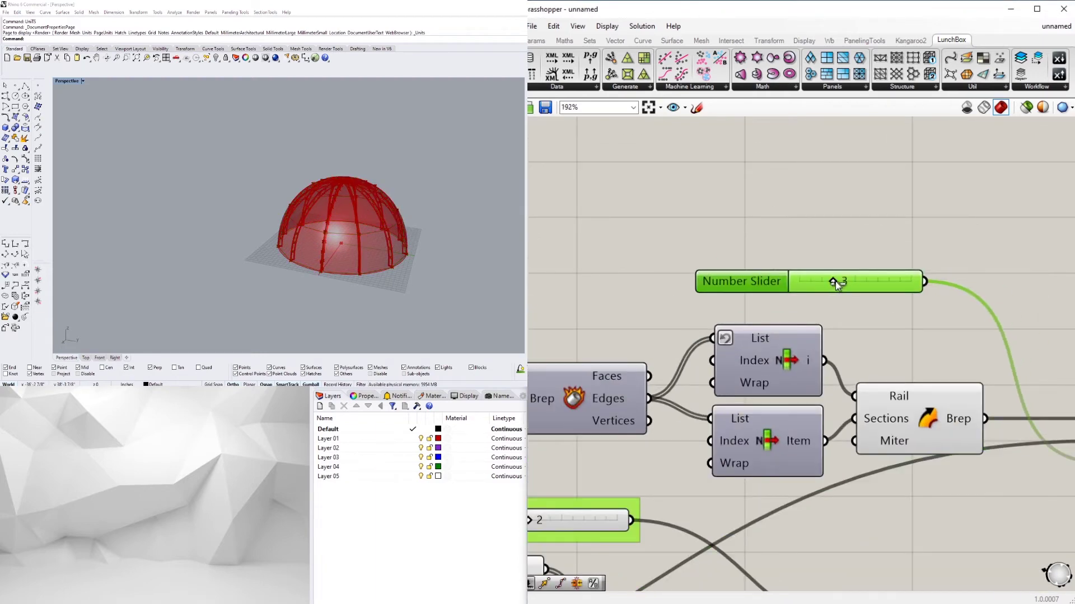
{"action": "left_click_drag", "start_coordinate": [835, 281], "coordinate": [868, 281]}
{"action": "mouse_move", "coordinate": [246, 204]}
{"action": "right_mouse_down"}
{"action": "mouse_move", "coordinate": [255, 246]}
{"action": "mouse_move", "coordinate": [261, 218]}
{"action": "mouse_move", "coordinate": [240, 224]}
{"action": "right_mouse_up"}
{"action": "scroll", "coordinate": [261, 219], "scroll_direction": "up", "scroll_amount": 4}
{"action": "scroll", "coordinate": [813, 210], "scroll_direction": "down", "scroll_amount": 5}
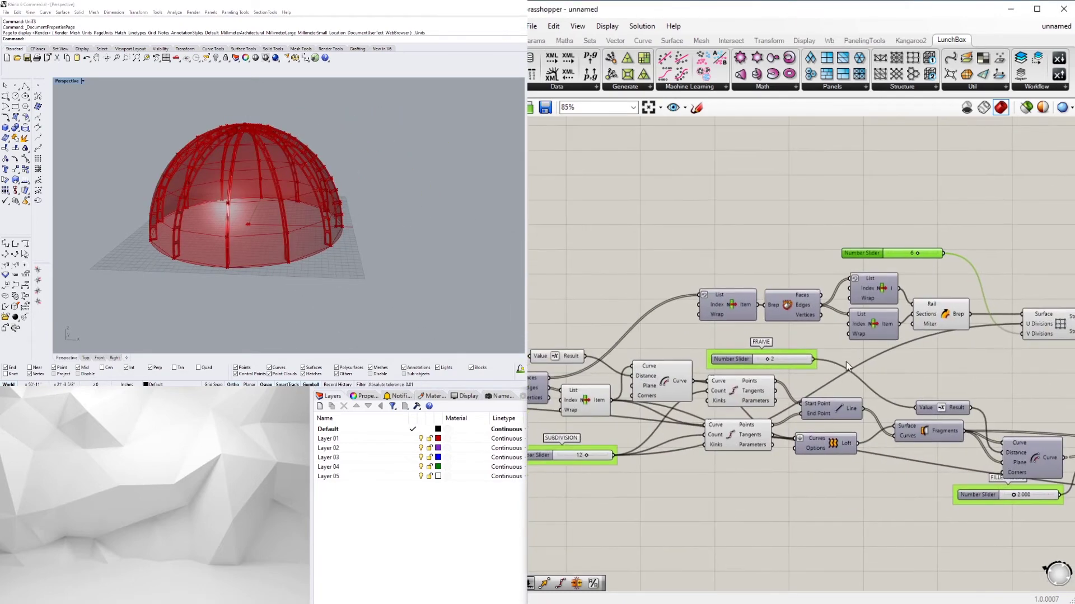
Add a Multiplication component, feed the SUBDIVISION slider into A, and connect its Result to the grid structure's U Divisions.
{"action": "right_click_drag", "start_coordinate": [845, 362], "coordinate": [793, 362]}
{"action": "double_click", "coordinate": [907, 357]}
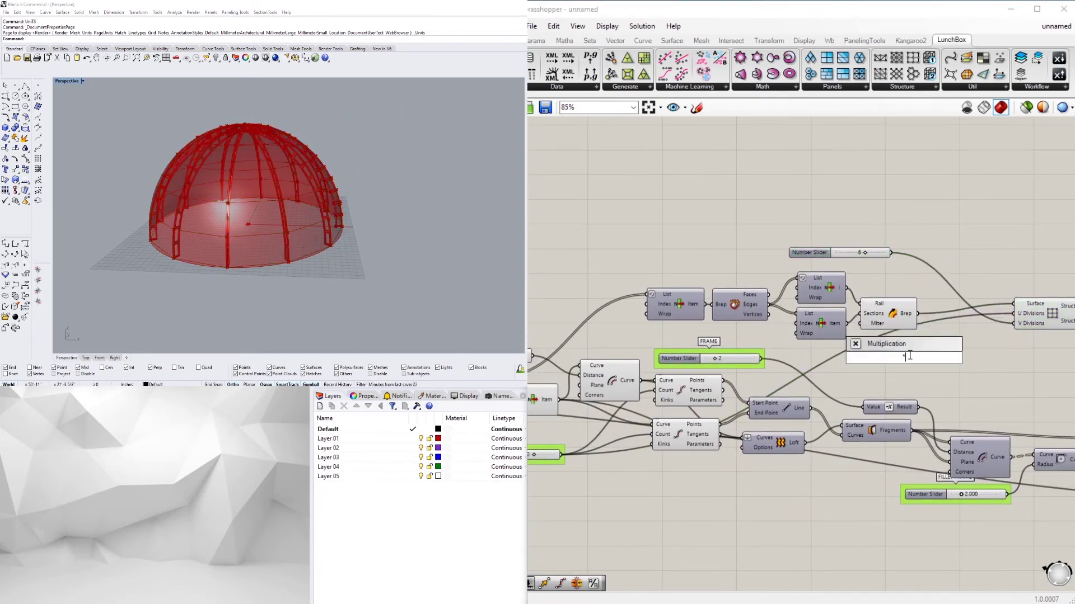
{"action": "key", "text": "Return"}
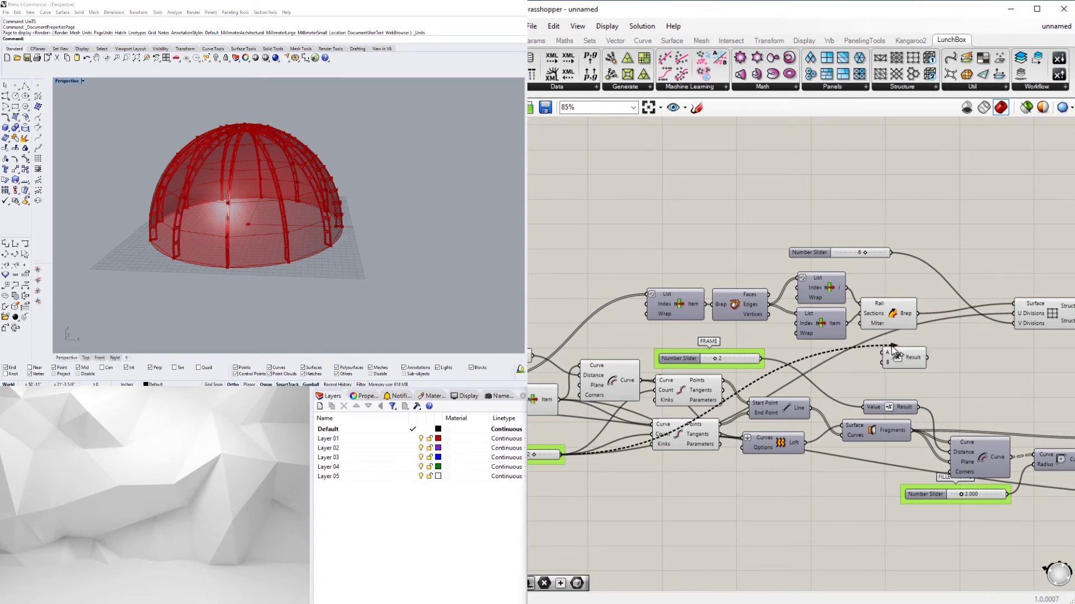
{"action": "left_click_drag", "start_coordinate": [1002, 321], "coordinate": [1011, 313]}
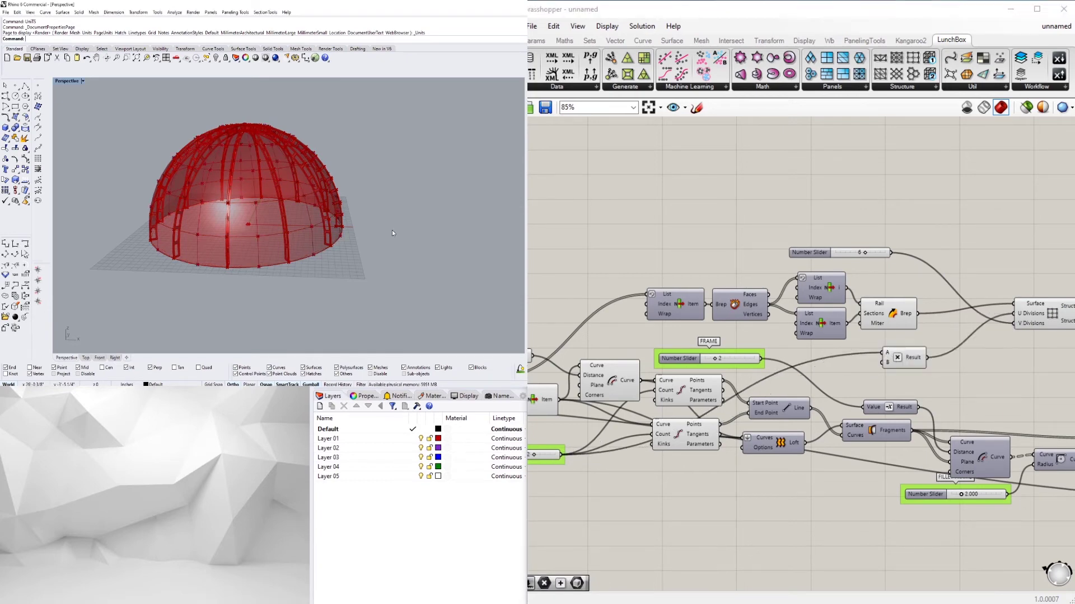
Turn off Sweep1's preview and inspect the grid lines and ribs of the dome in the Perspective view.
{"action": "right_click_drag", "start_coordinate": [196, 221], "coordinate": [196, 260]}
{"action": "scroll", "coordinate": [231, 235], "scroll_direction": "up", "scroll_amount": 3}
{"action": "scroll", "coordinate": [790, 292], "scroll_direction": "down", "scroll_amount": 2}
{"action": "scroll", "coordinate": [890, 302], "scroll_direction": "up", "scroll_amount": 2}
{"action": "right_click", "coordinate": [852, 311]}
{"action": "left_click", "coordinate": [862, 335]}
{"action": "scroll", "coordinate": [235, 224], "scroll_direction": "down", "scroll_amount": 3}
{"action": "right_click_drag", "start_coordinate": [196, 261], "coordinate": [330, 241], "text": "shift"}
{"action": "right_click_drag", "start_coordinate": [330, 241], "coordinate": [381, 252]}
{"action": "scroll", "coordinate": [336, 236], "scroll_direction": "up", "scroll_amount": 3}
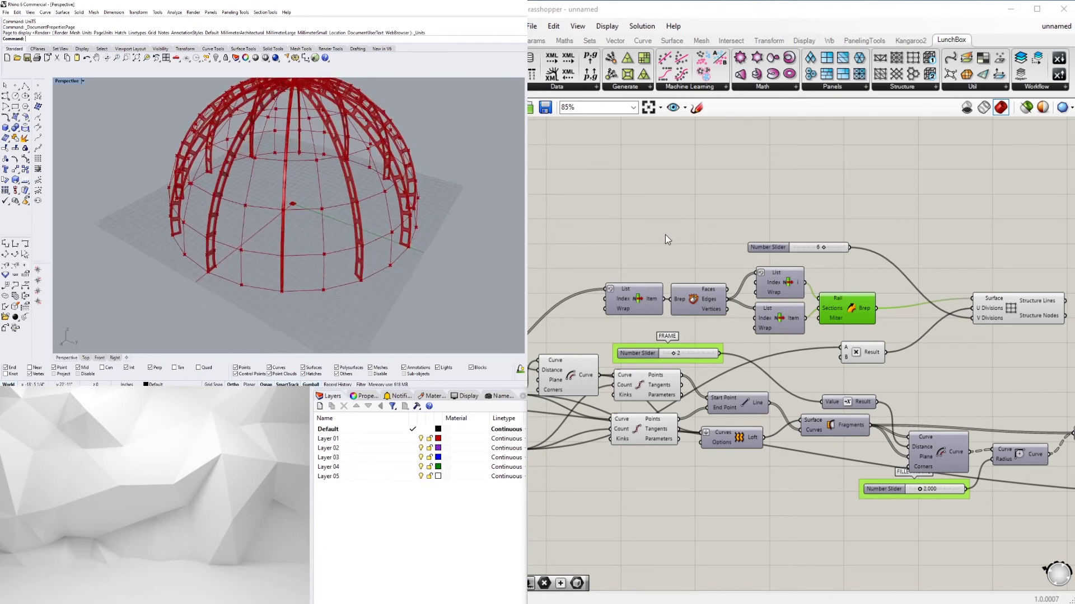
Try feeding the Structure Lines into a Weaverbird's Picture Frame component, and delete that component.
{"action": "right_click_drag", "start_coordinate": [1053, 285], "coordinate": [720, 292]}
{"action": "double_click", "coordinate": [823, 293]}
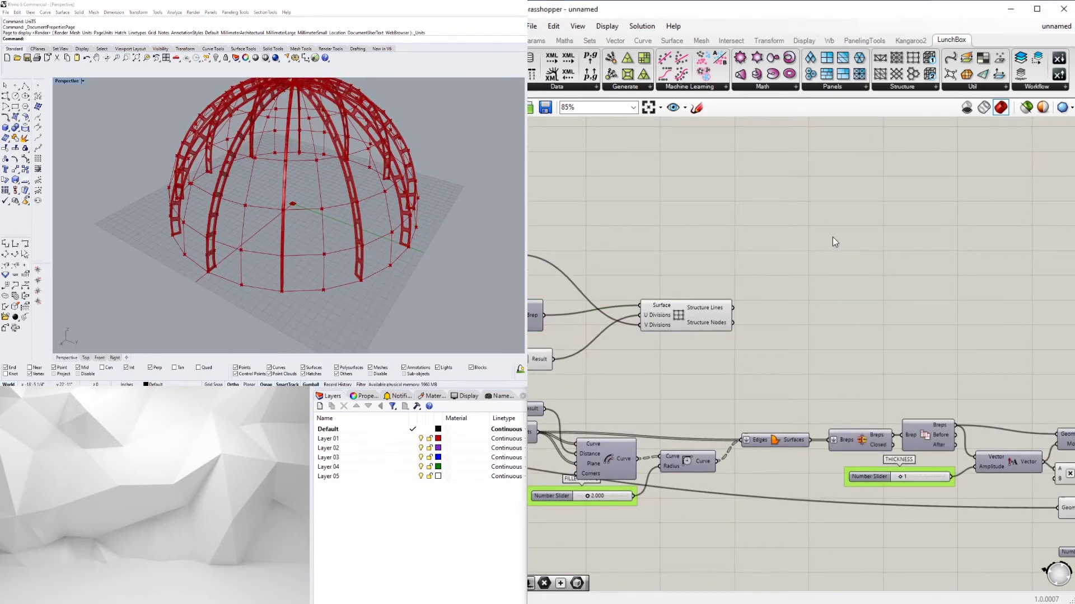
{"action": "left_click", "coordinate": [684, 316]}
{"action": "left_click", "coordinate": [829, 40]}
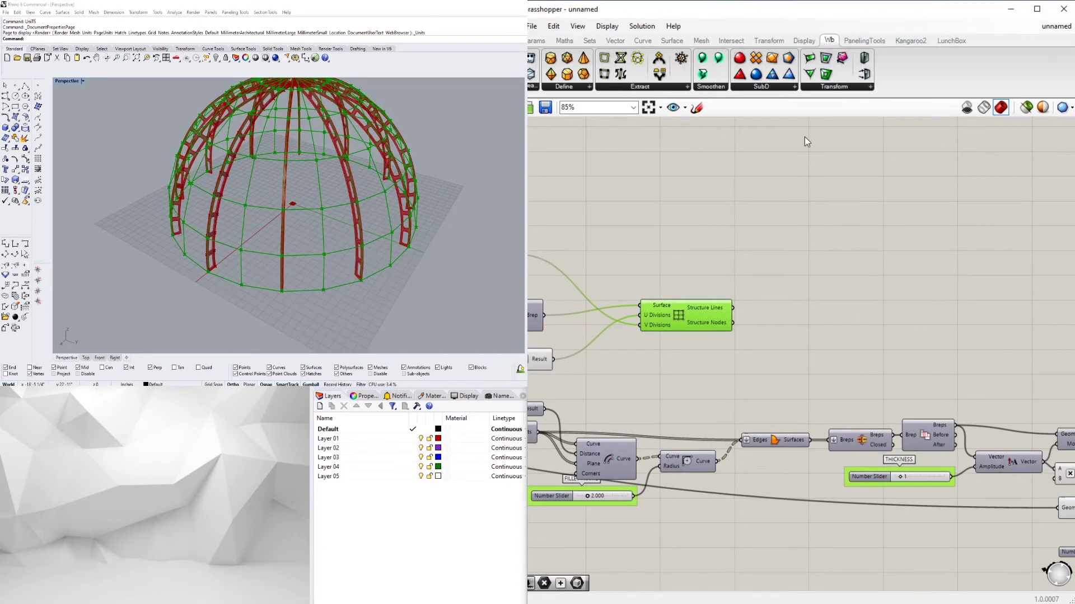
{"action": "left_click", "coordinate": [804, 136]}
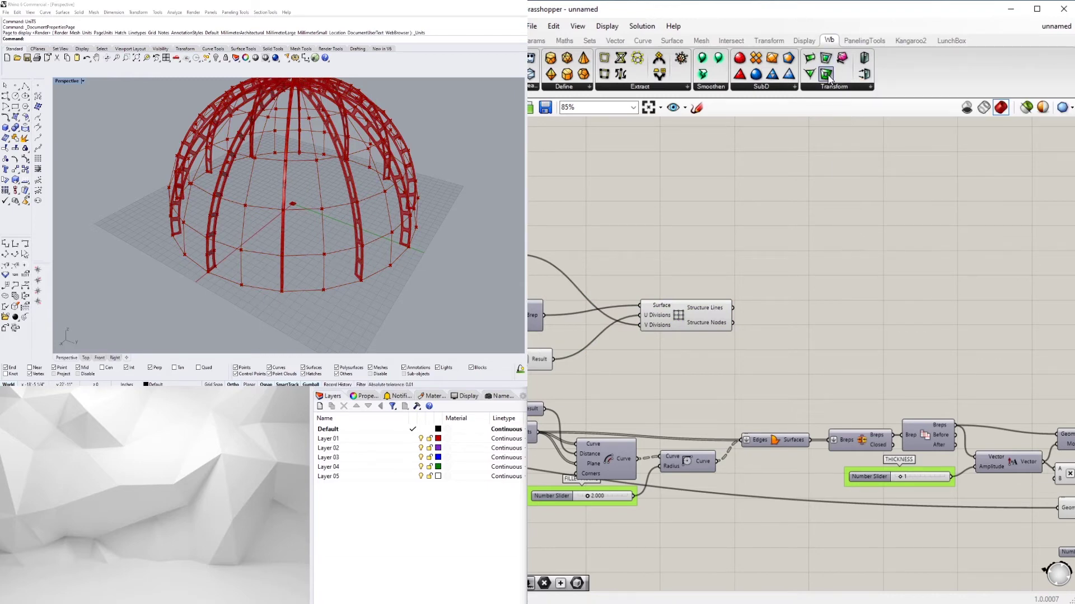
{"action": "left_click_drag", "start_coordinate": [810, 280], "coordinate": [813, 285]}
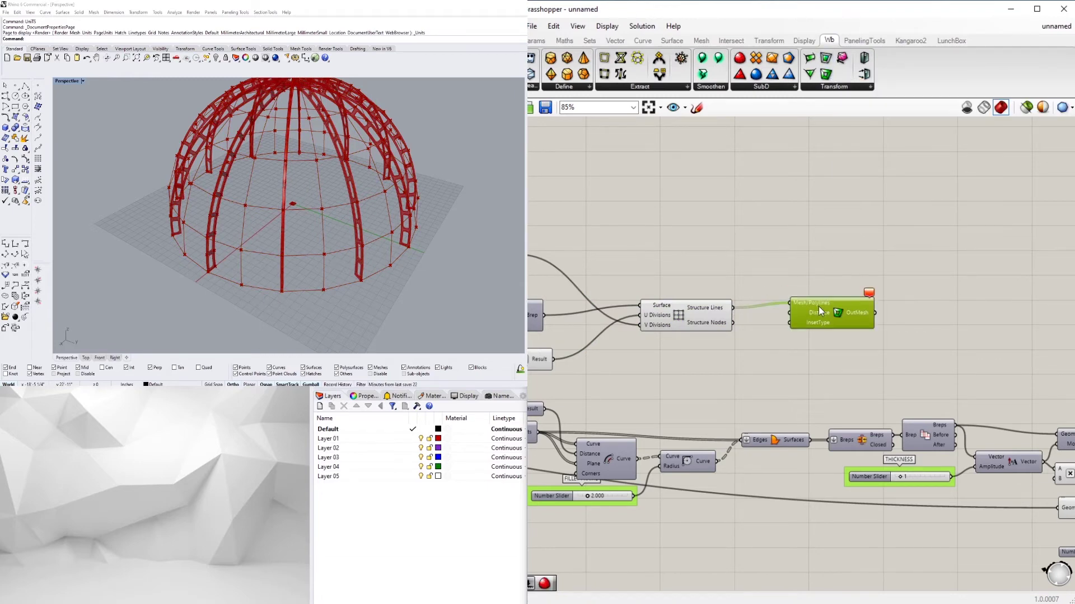
{"action": "right_click", "coordinate": [801, 302]}
{"action": "left_click", "coordinate": [829, 390]}
{"action": "key", "text": "Delete"}
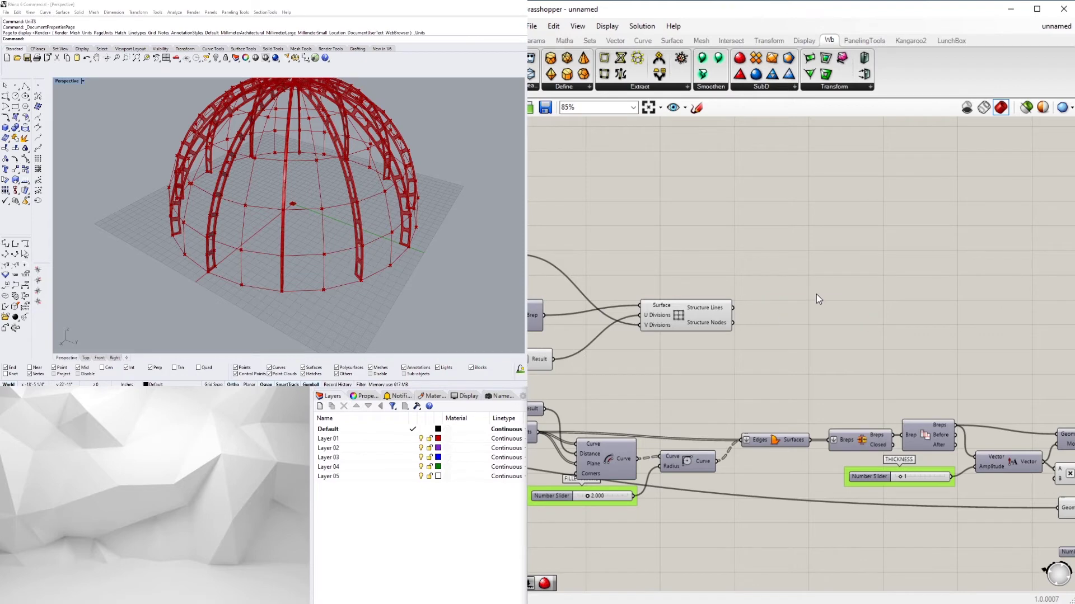
Add a Pipe component, connect the Structure Lines to its Curve input, and inspect the pipes on the dome.
{"action": "double_click", "coordinate": [816, 294]}
{"action": "type", "text": "pi"}
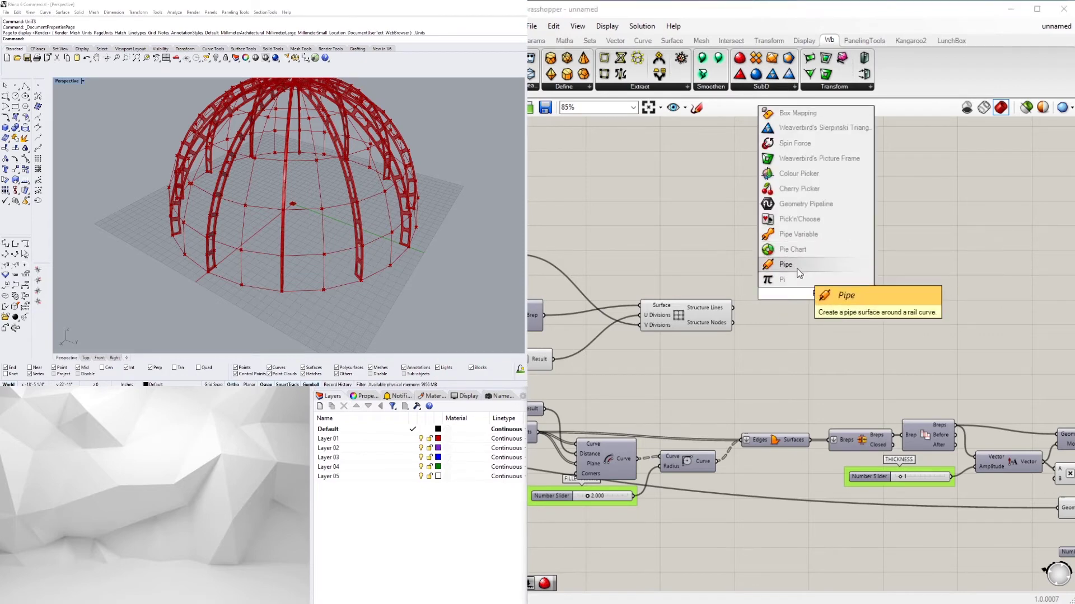
{"action": "left_click", "coordinate": [798, 271]}
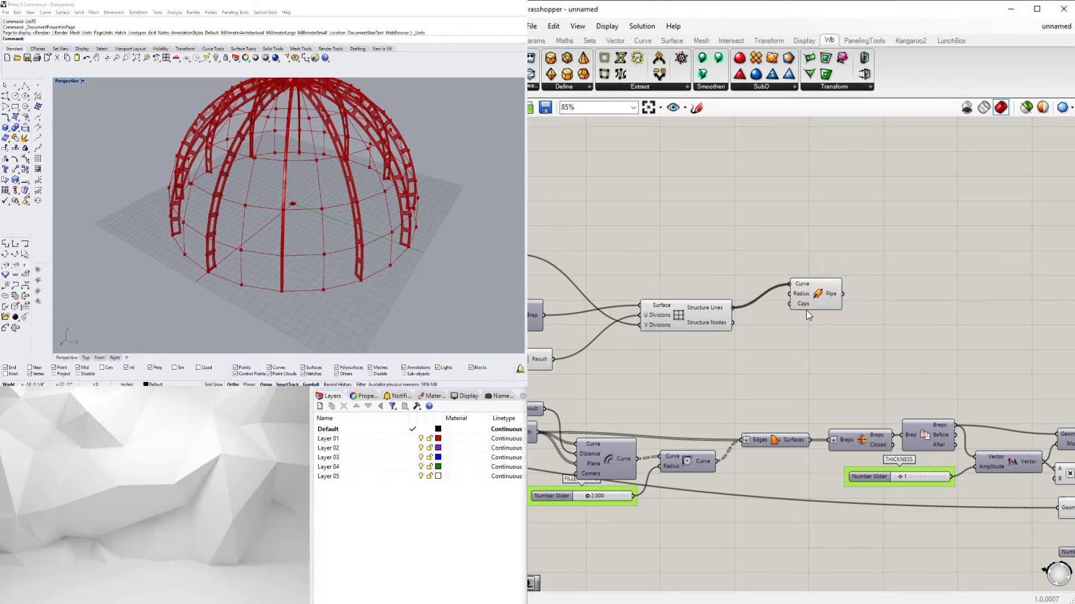
{"action": "left_click_drag", "start_coordinate": [806, 310], "coordinate": [780, 358]}
{"action": "scroll", "coordinate": [281, 265], "scroll_direction": "up", "scroll_amount": 5}
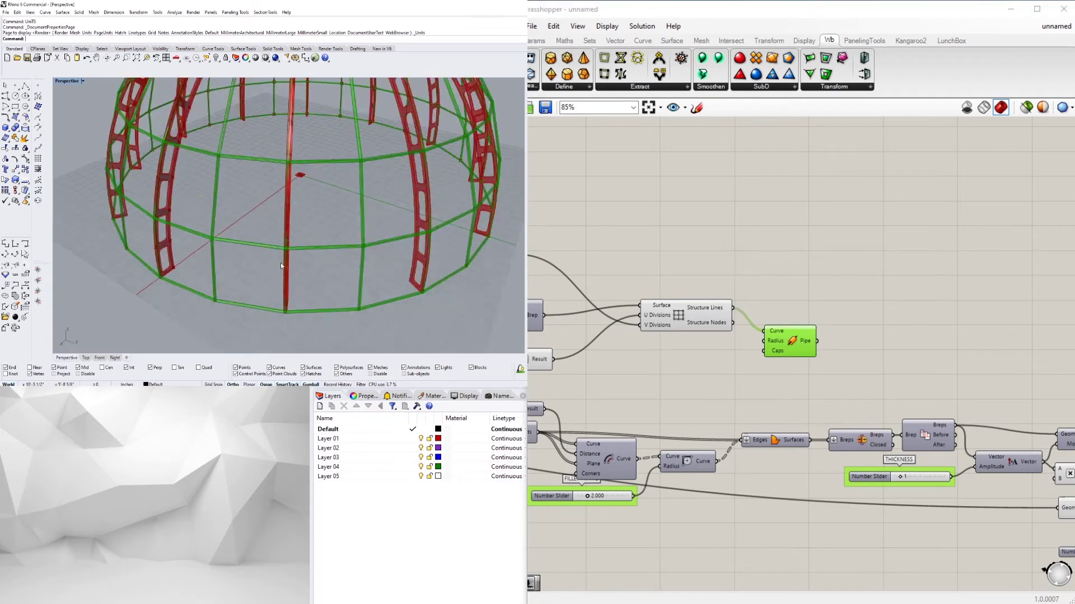
{"action": "scroll", "coordinate": [281, 265], "scroll_direction": "up", "scroll_amount": 8}
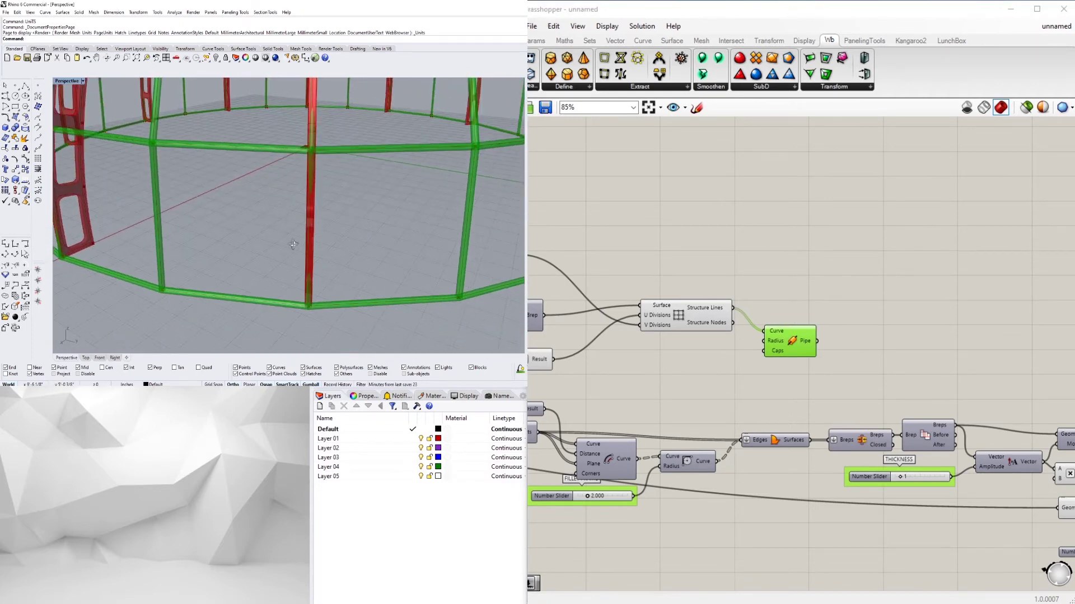
{"action": "scroll", "coordinate": [377, 253], "scroll_direction": "down", "scroll_amount": 8}
{"action": "right_click_drag", "start_coordinate": [435, 284], "coordinate": [453, 235]}
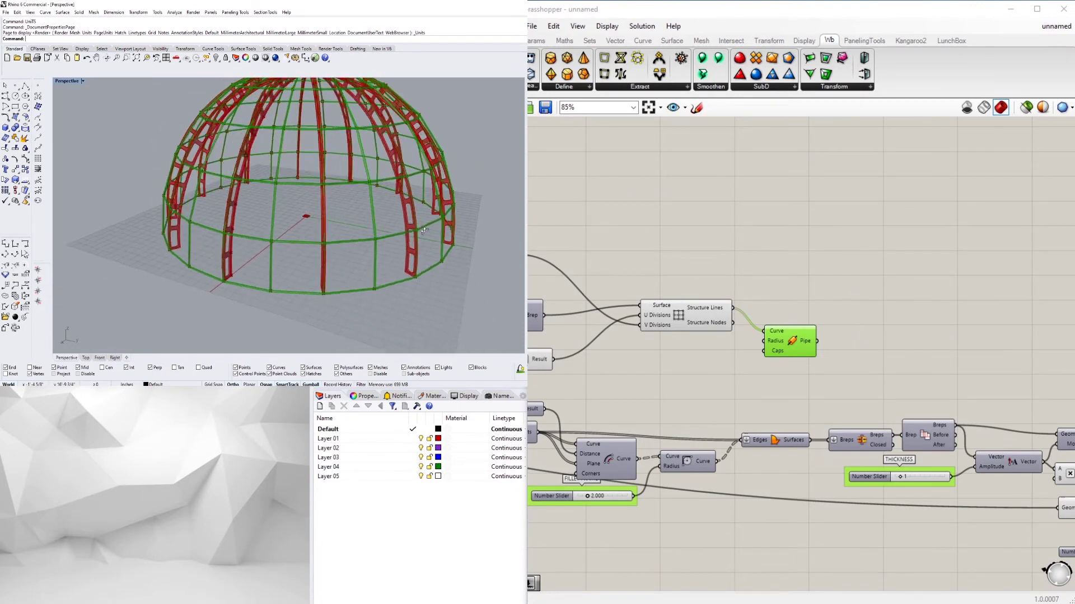
Delete the grid structure component and its Pipe component from the definition.
{"action": "left_click", "coordinate": [882, 197]}
{"action": "scroll", "coordinate": [883, 200], "scroll_direction": "down", "scroll_amount": 3}
{"action": "left_click_drag", "start_coordinate": [954, 371], "coordinate": [841, 307]}
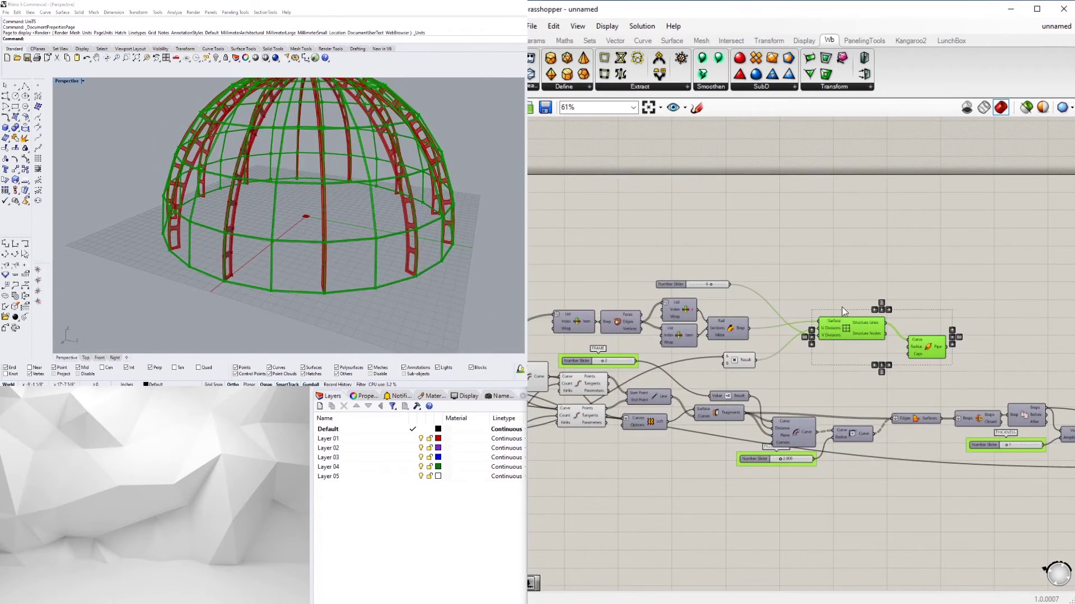
{"action": "key", "text": "Delete"}
Add an Isotrim component and a Divide Domain² component after Sweep1.
{"action": "double_click", "coordinate": [858, 304]}
{"action": "type", "text": "iso"}
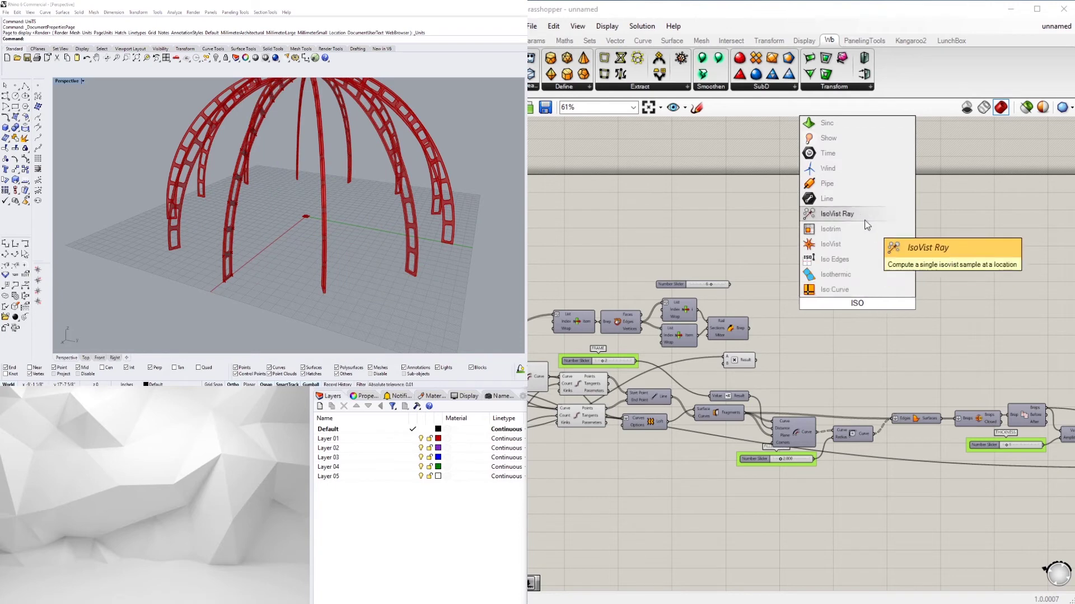
{"action": "left_click", "coordinate": [862, 244]}
{"action": "scroll", "coordinate": [837, 295], "scroll_direction": "up", "scroll_amount": 4}
{"action": "double_click", "coordinate": [793, 353]}
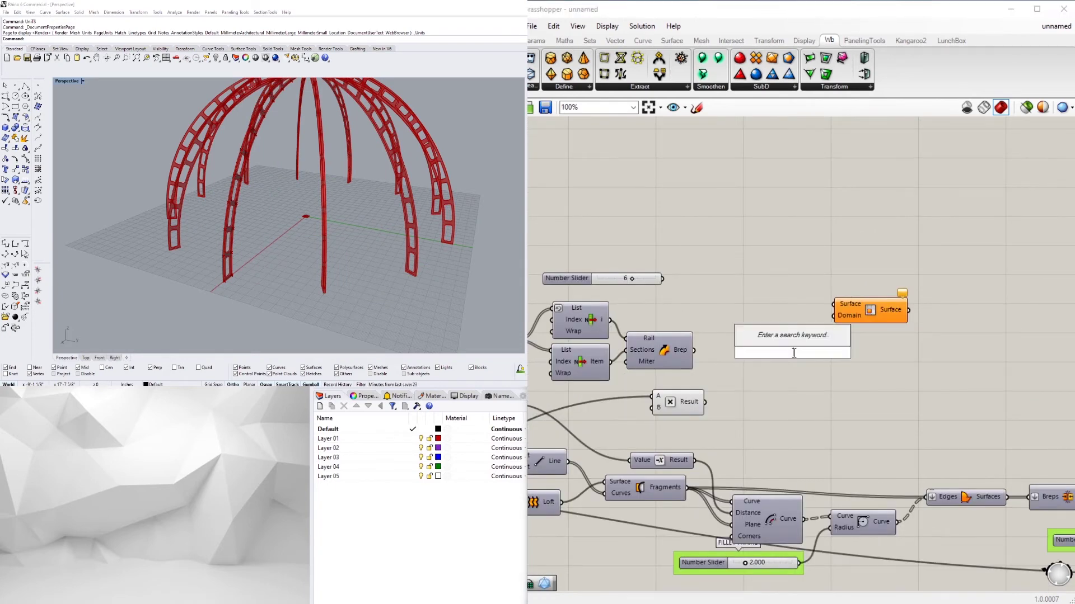
{"action": "type", "text": "divi"}
{"action": "left_click", "coordinate": [785, 294]}
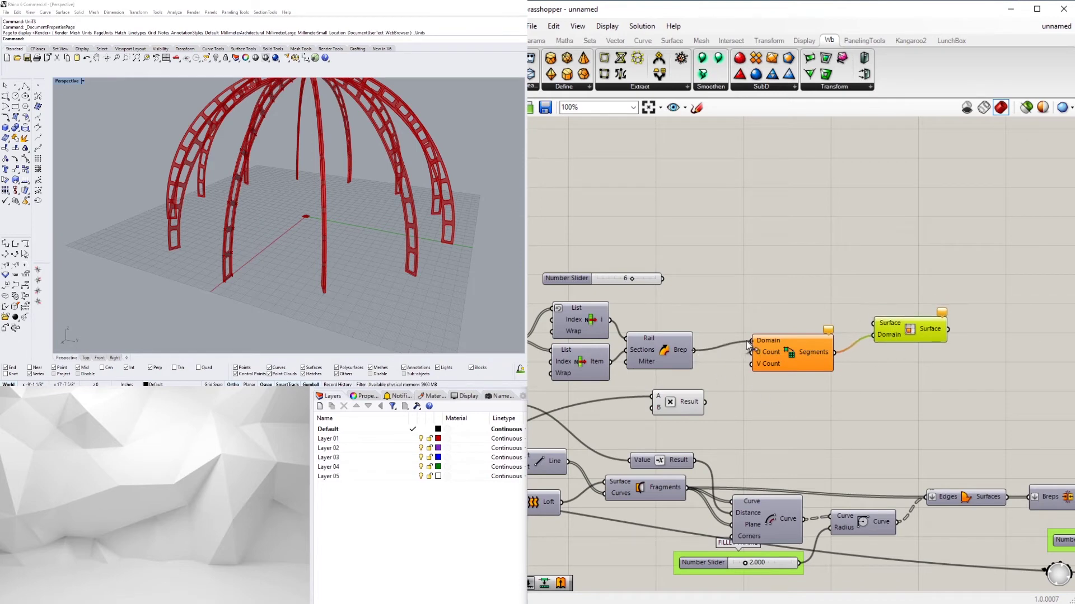
Wire Sweep1's Brep into the Isotrim Surface and Divide Domain², the Multiplication Result into U Count, and Segments into the Isotrim Domain.
{"action": "left_click_drag", "start_coordinate": [749, 345], "coordinate": [873, 323]}
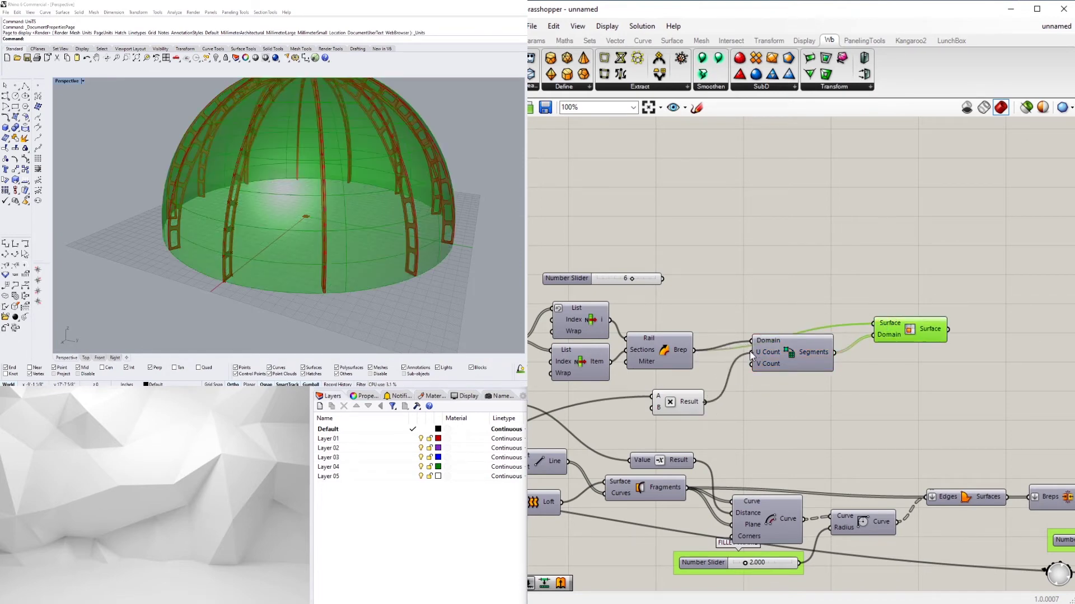
{"action": "left_click_drag", "start_coordinate": [968, 430], "coordinate": [829, 304]}
{"action": "left_click_drag", "start_coordinate": [789, 350], "coordinate": [782, 381]}
{"action": "left_click", "coordinate": [835, 317]}
{"action": "right_click_drag", "start_coordinate": [911, 365], "coordinate": [866, 362]}
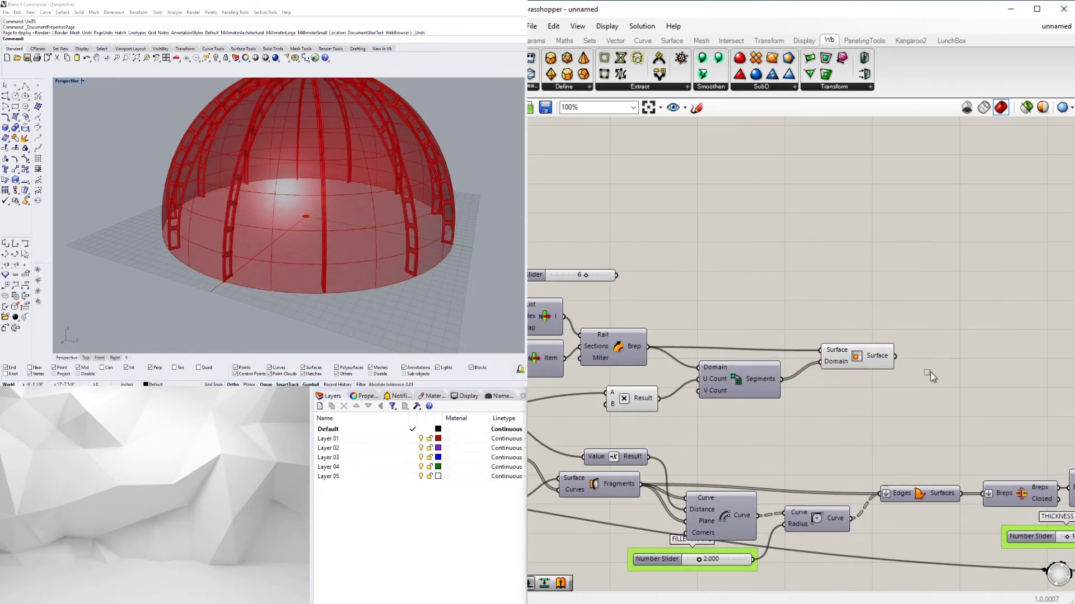
Add a Brep Join component fed by the Isotrim Surface output, and turn off Isotrim's preview.
{"action": "double_click", "coordinate": [943, 348]}
{"action": "type", "text": "join"}
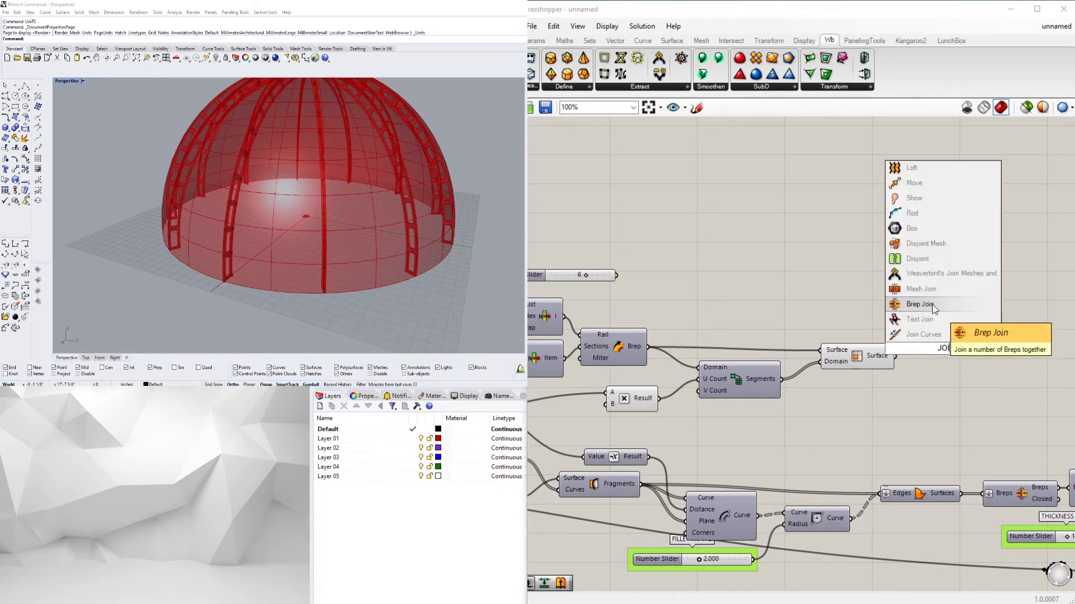
{"action": "left_click", "coordinate": [932, 305]}
{"action": "left_click", "coordinate": [842, 347]}
{"action": "right_click", "coordinate": [856, 352]}
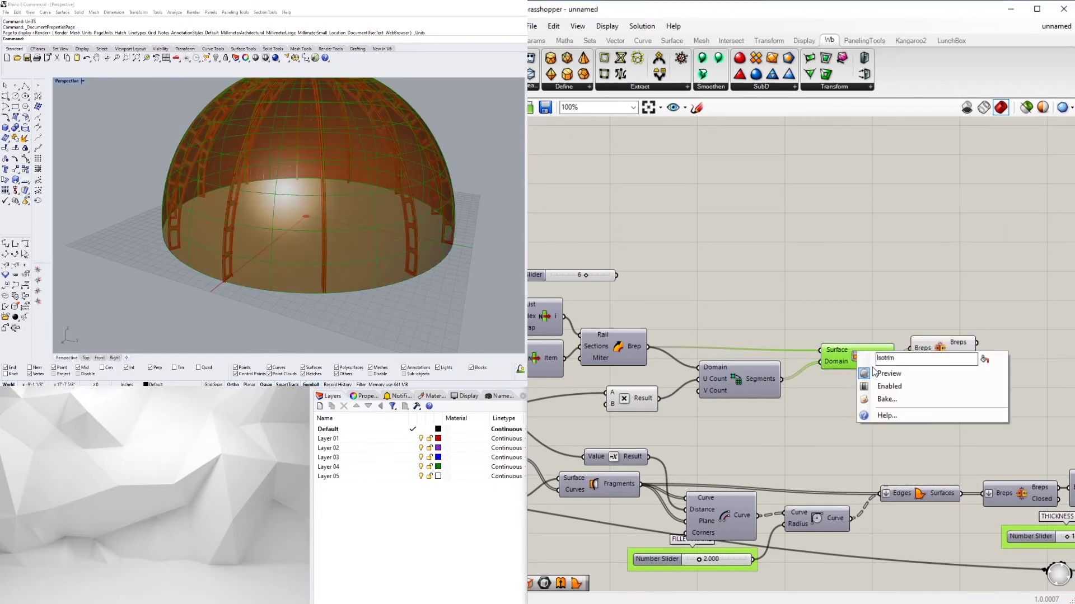
{"action": "left_click", "coordinate": [877, 374]}
{"action": "left_click_drag", "start_coordinate": [942, 346], "coordinate": [936, 353]}
Add a Brep Edges component, feed it the joined Breps, and turn off Brep Join's preview.
{"action": "left_click", "coordinate": [1004, 346]}
{"action": "right_click_drag", "start_coordinate": [1005, 346], "coordinate": [926, 368]}
{"action": "double_click", "coordinate": [946, 359]}
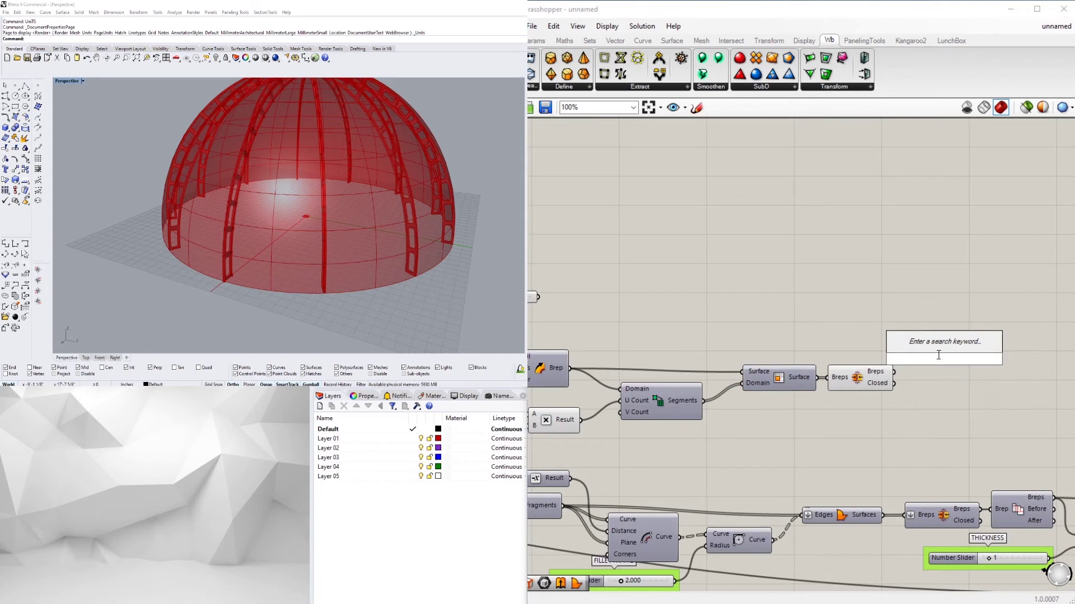
{"action": "type", "text": "edges"}
{"action": "left_click", "coordinate": [920, 305]}
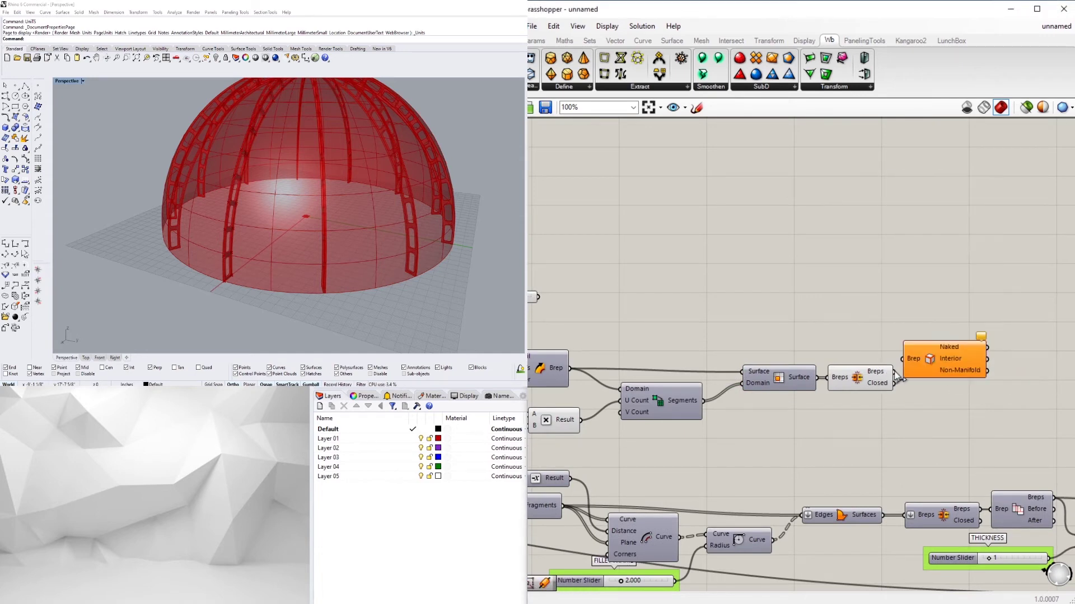
{"action": "left_click_drag", "start_coordinate": [895, 372], "coordinate": [902, 358]}
{"action": "left_click", "coordinate": [857, 383]}
{"action": "right_click", "coordinate": [856, 382]}
{"action": "left_click", "coordinate": [877, 403]}
Add a Pipe component with the Naked and Interior edges as its Curve input, and turn off Brep Edges' preview.
{"action": "right_click_drag", "start_coordinate": [971, 370], "coordinate": [902, 360]}
{"action": "left_click_drag", "start_coordinate": [882, 351], "coordinate": [981, 373]}
{"action": "double_click", "coordinate": [975, 354]}
{"action": "type", "text": "pipe"}
{"action": "left_click", "coordinate": [972, 330]}
{"action": "left_click", "coordinate": [917, 431]}
{"action": "scroll", "coordinate": [690, 441], "scroll_direction": "down", "scroll_amount": 5}
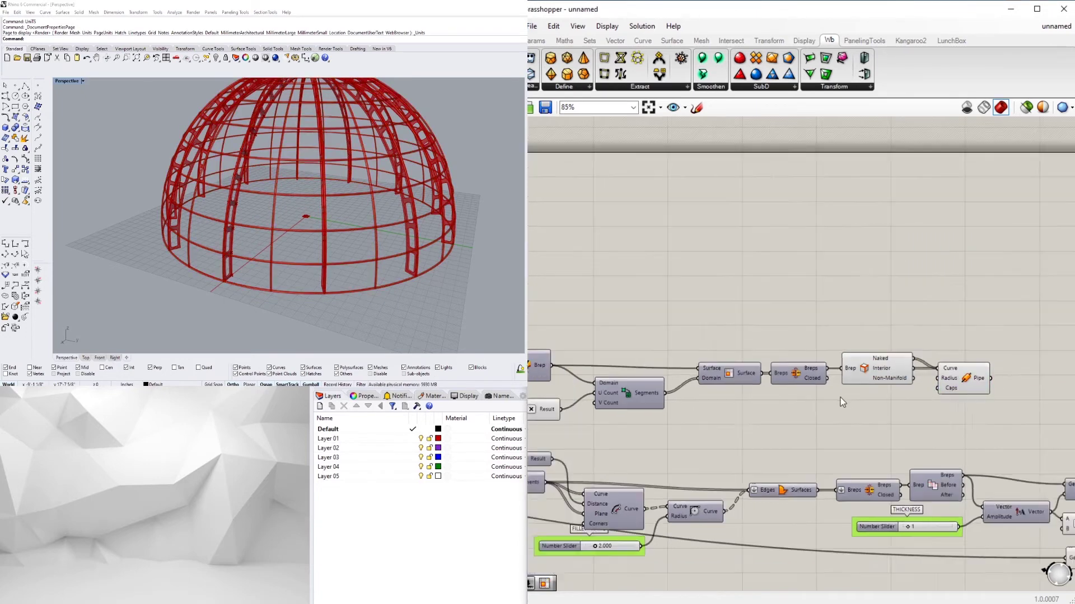
{"action": "right_click", "coordinate": [862, 371]}
{"action": "left_click", "coordinate": [907, 390]}
Move the unconnected number slider below the Multiplication component and connect it to Divide Domain²'s V Count.
{"action": "right_click_drag", "start_coordinate": [670, 392], "coordinate": [847, 384]}
{"action": "scroll", "coordinate": [847, 384], "scroll_direction": "up", "scroll_amount": 2}
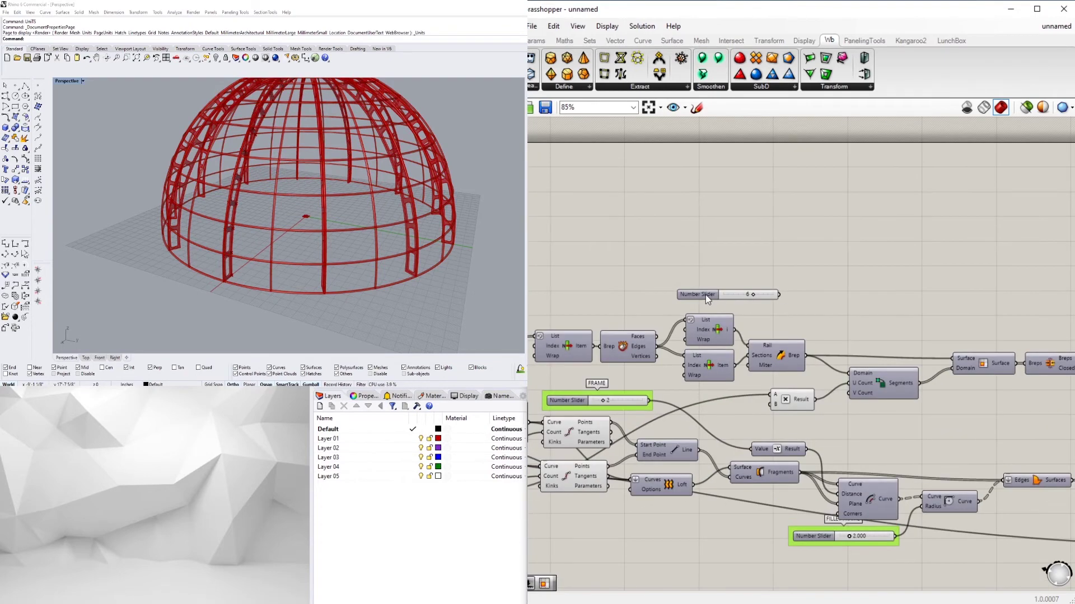
{"action": "left_click", "coordinate": [706, 294]}
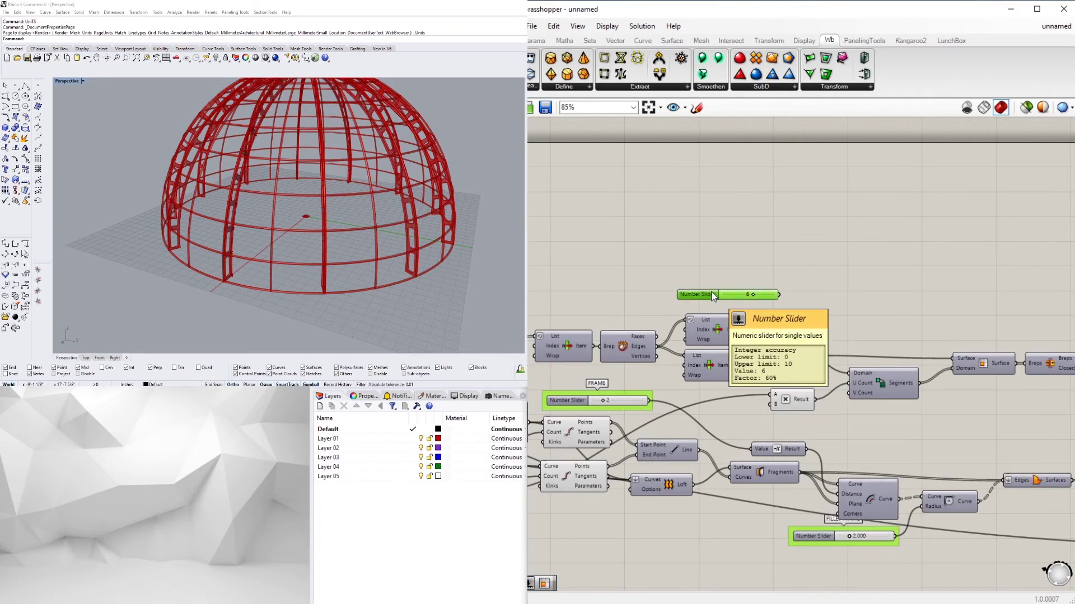
{"action": "scroll", "coordinate": [750, 418], "scroll_direction": "up", "scroll_amount": 2}
{"action": "left_click", "coordinate": [796, 390]}
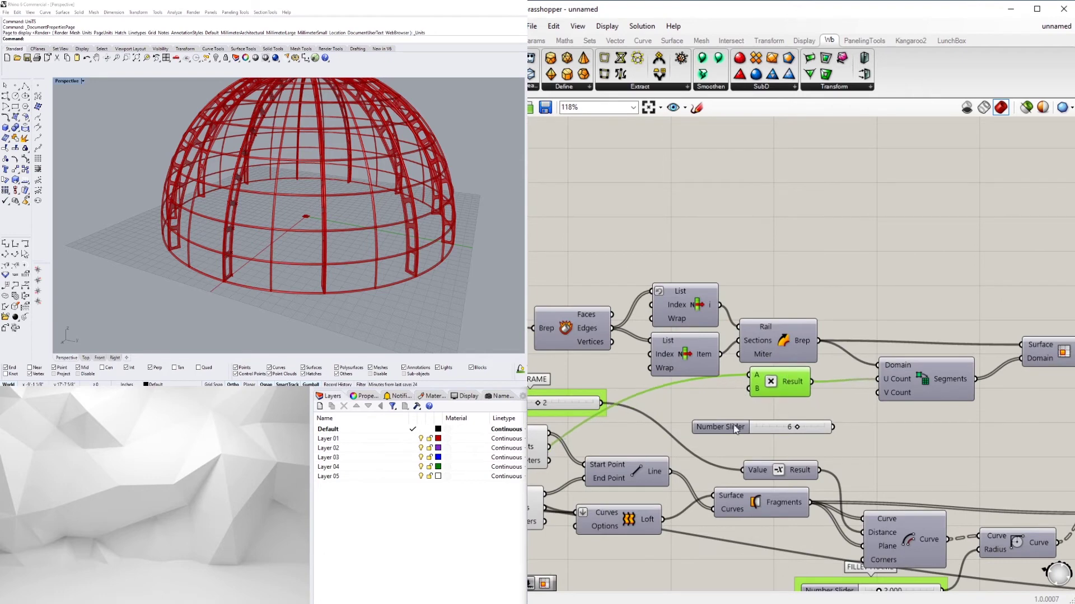
{"action": "left_click_drag", "start_coordinate": [735, 430], "coordinate": [719, 419]}
{"action": "left_click", "coordinate": [871, 417]}
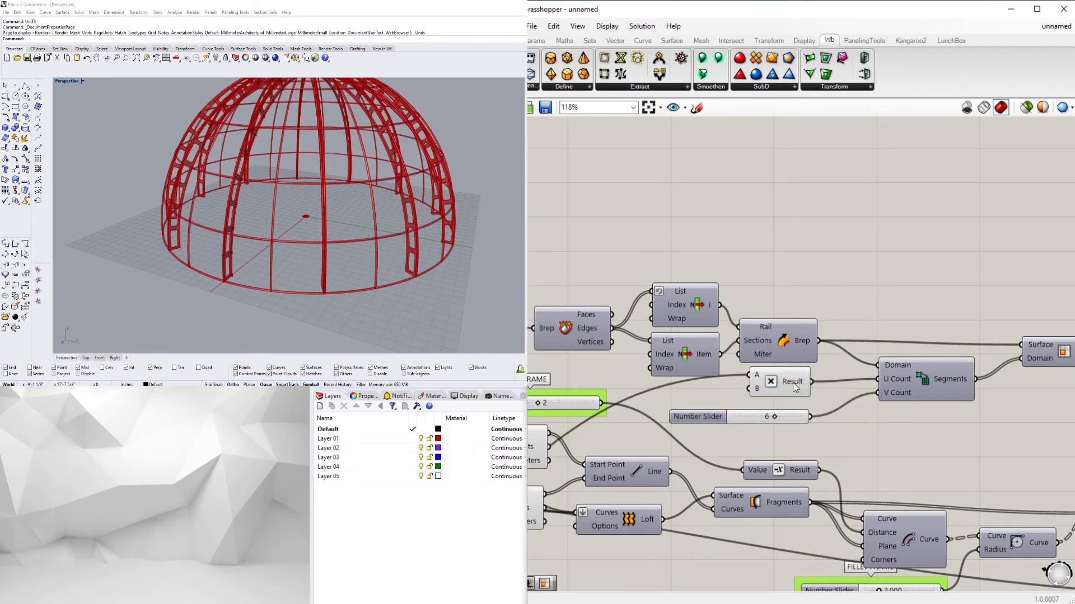
{"action": "left_click_drag", "start_coordinate": [799, 386], "coordinate": [795, 392]}
Examine the piped dome grid and ribs in the Perspective view and look over the new component chain.
{"action": "left_click", "coordinate": [825, 273]}
{"action": "scroll", "coordinate": [290, 155], "scroll_direction": "down", "scroll_amount": 4}
{"action": "right_click_drag", "start_coordinate": [290, 156], "coordinate": [355, 212]}
{"action": "scroll", "coordinate": [946, 257], "scroll_direction": "down", "scroll_amount": 3}
{"action": "right_click_drag", "start_coordinate": [955, 258], "coordinate": [742, 277]}
{"action": "scroll", "coordinate": [777, 325], "scroll_direction": "up", "scroll_amount": 3}
{"action": "left_click", "coordinate": [777, 325]}
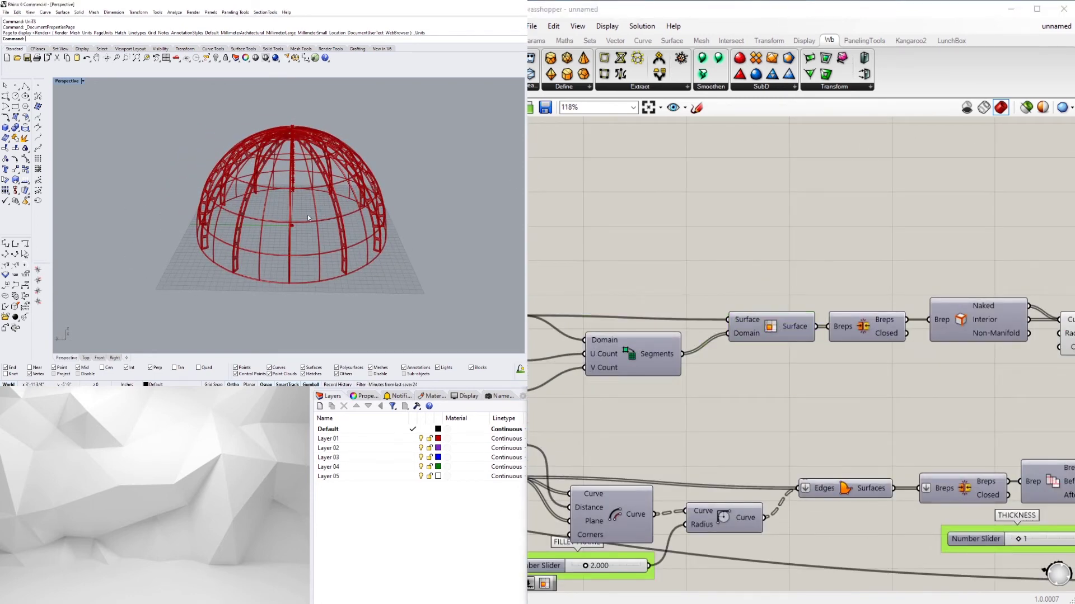
{"action": "right_click_drag", "start_coordinate": [308, 216], "coordinate": [339, 199]}
{"action": "scroll", "coordinate": [1021, 242], "scroll_direction": "down", "scroll_amount": 5}
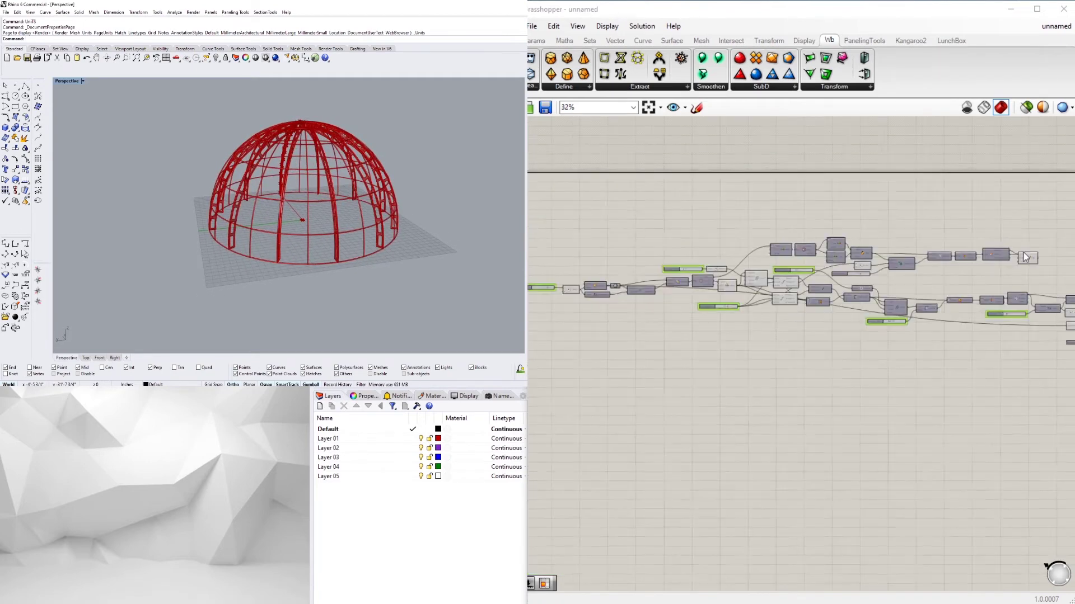
Select the entire Grasshopper definition and shift it slightly upward on the canvas.
{"action": "scroll", "coordinate": [1025, 258], "scroll_direction": "down", "scroll_amount": 3}
{"action": "left_click_drag", "start_coordinate": [1017, 336], "coordinate": [639, 248]}
{"action": "left_click_drag", "start_coordinate": [778, 257], "coordinate": [777, 239]}
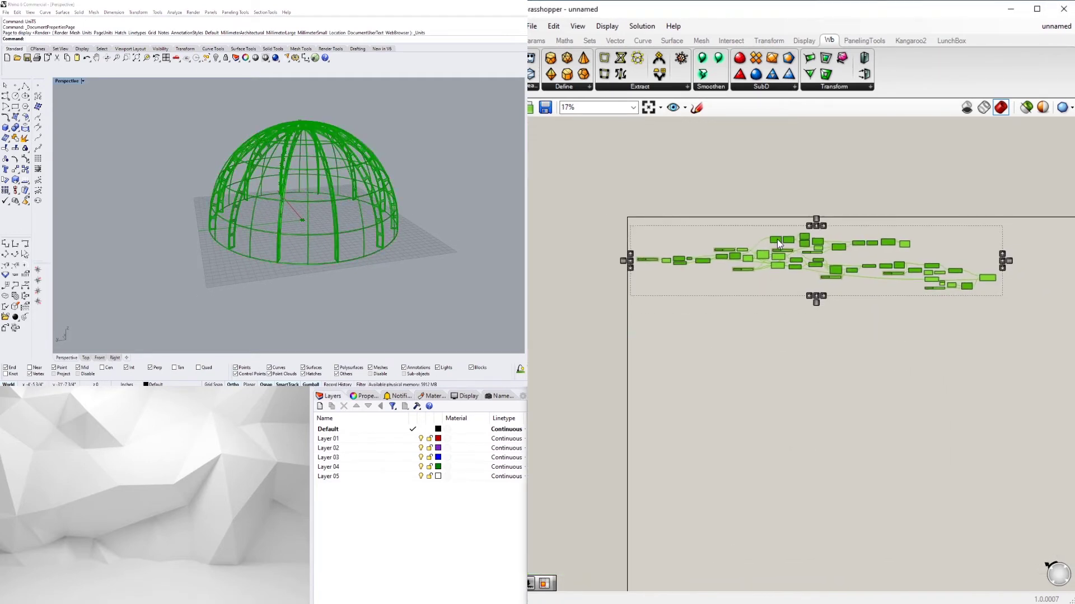
{"action": "left_click", "coordinate": [918, 254]}
Bake the Pipe and Rotate geometry into Rhino, and save the definition as 2020-08-23_DOME-STRUCTURE.
{"action": "scroll", "coordinate": [918, 255], "scroll_direction": "up", "scroll_amount": 4}
{"action": "left_click", "coordinate": [880, 229]}
{"action": "right_click_drag", "start_coordinate": [977, 299], "coordinate": [872, 284]}
{"action": "scroll", "coordinate": [971, 308], "scroll_direction": "up", "scroll_amount": 3}
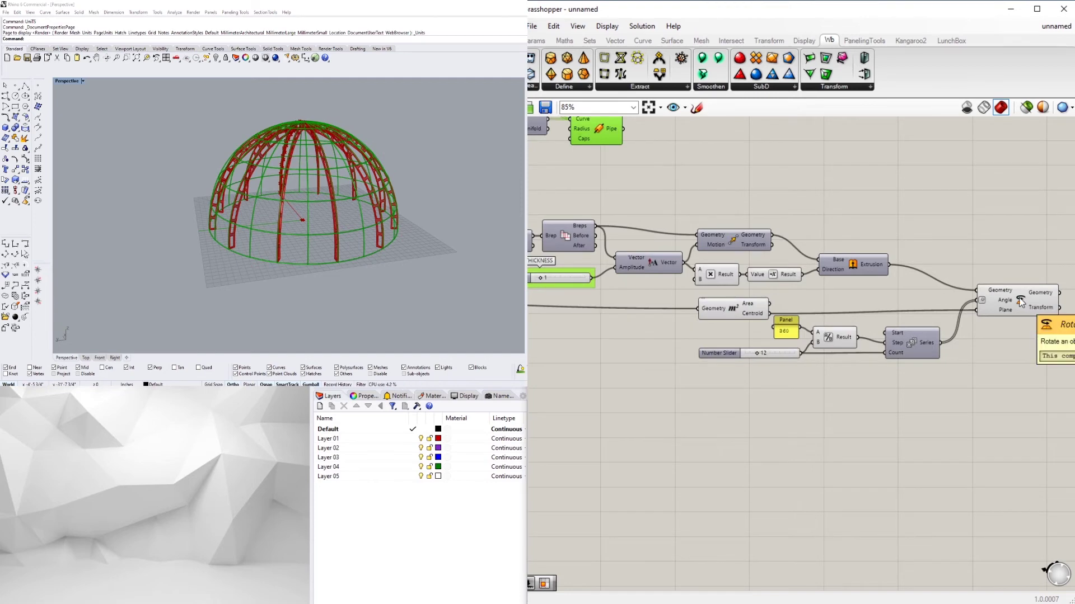
{"action": "left_click", "coordinate": [1019, 299], "text": "shift"}
{"action": "right_click_drag", "start_coordinate": [1060, 308], "coordinate": [863, 307]}
{"action": "middle_click", "coordinate": [825, 305]}
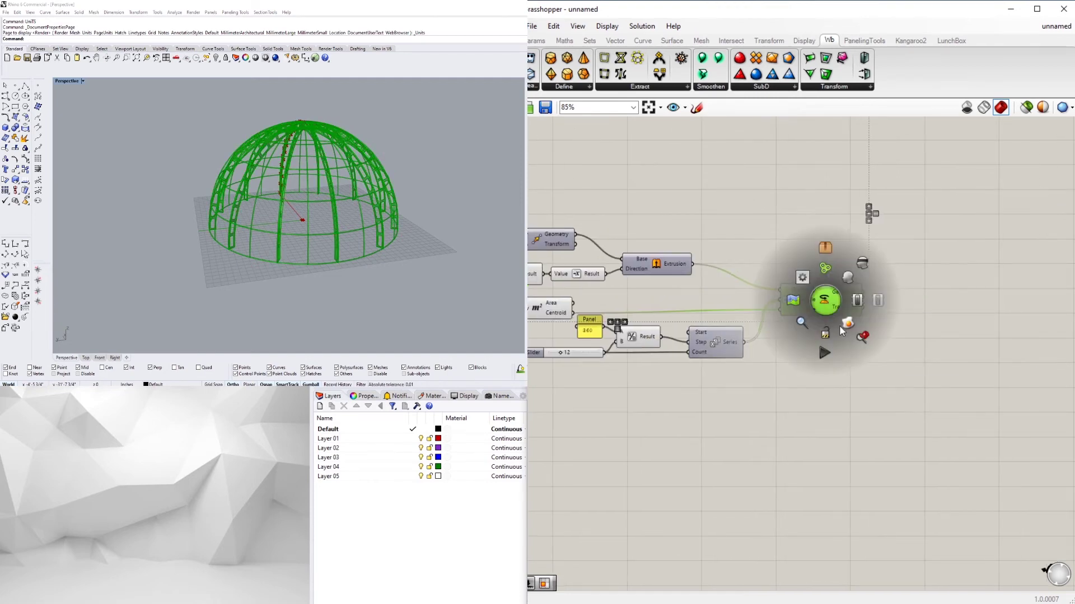
{"action": "left_click", "coordinate": [829, 424]}
{"action": "left_click", "coordinate": [532, 27]}
{"action": "key", "text": "Escape"}
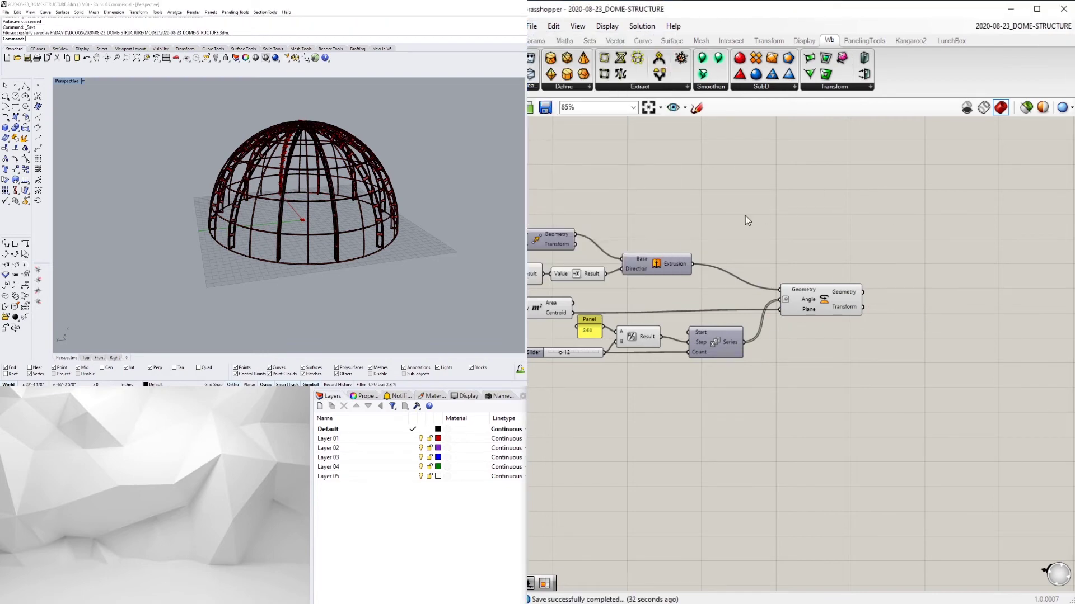
Group the slider feeding the Series Count, label the group NUMBER OF MEMBERS, and move it below the panel.
{"action": "scroll", "coordinate": [747, 219], "scroll_direction": "down", "scroll_amount": 4}
{"action": "right_click_drag", "start_coordinate": [753, 229], "coordinate": [957, 247]}
{"action": "scroll", "coordinate": [804, 205], "scroll_direction": "up", "scroll_amount": 3}
{"action": "right_click_drag", "start_coordinate": [695, 204], "coordinate": [923, 230]}
{"action": "scroll", "coordinate": [924, 230], "scroll_direction": "down", "scroll_amount": 1}
{"action": "right_click_drag", "start_coordinate": [668, 240], "coordinate": [814, 243]}
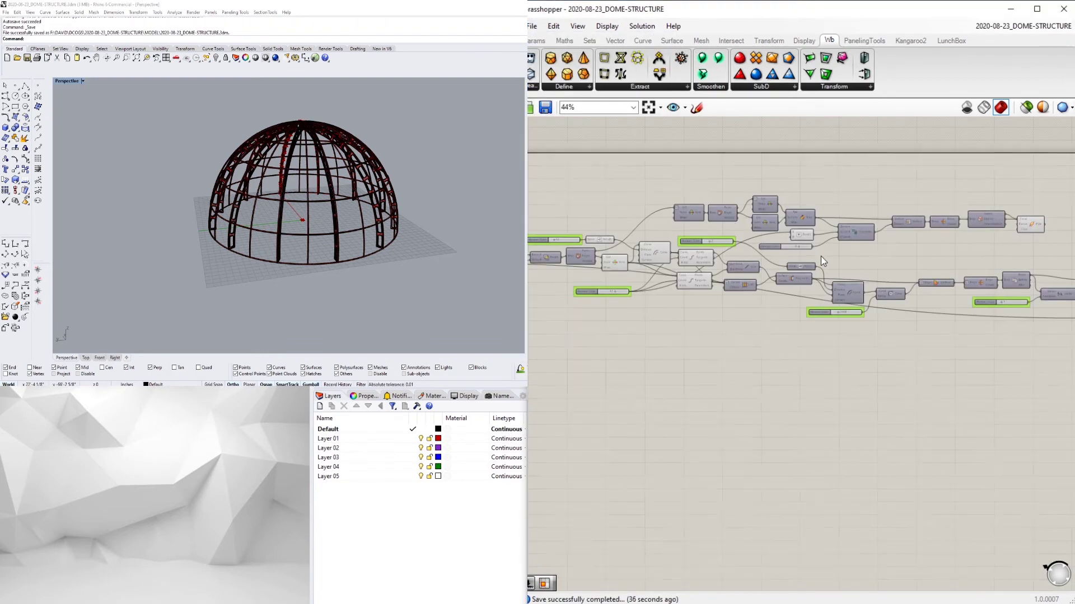
{"action": "scroll", "coordinate": [986, 300], "scroll_direction": "down", "scroll_amount": 2}
{"action": "scroll", "coordinate": [913, 341], "scroll_direction": "up", "scroll_amount": 5}
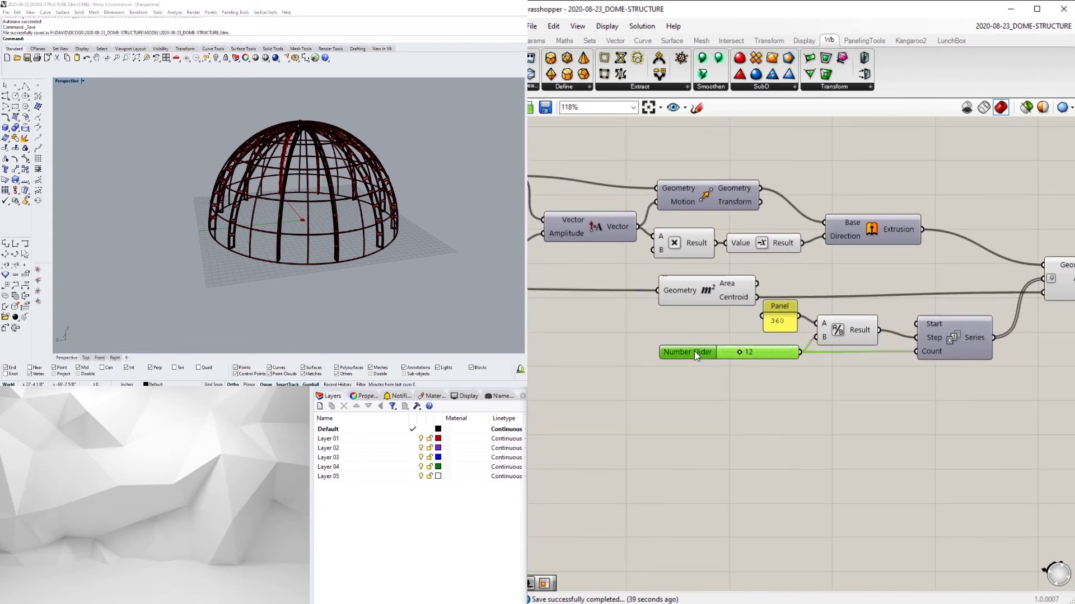
{"action": "key", "text": "ctrl+g"}
{"action": "right_click", "coordinate": [707, 341]}
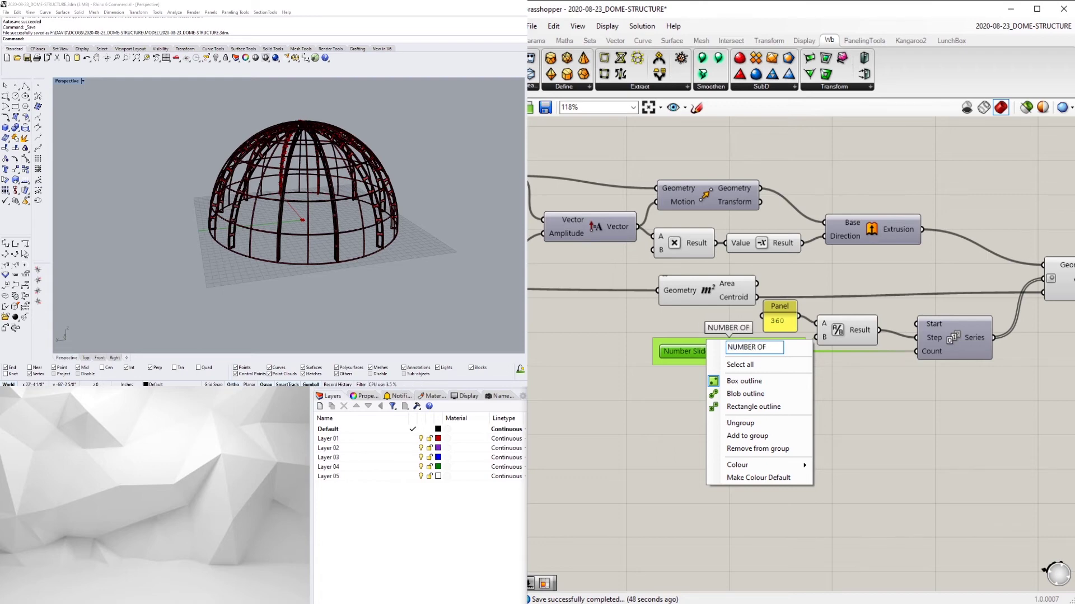
{"action": "key", "text": "Return"}
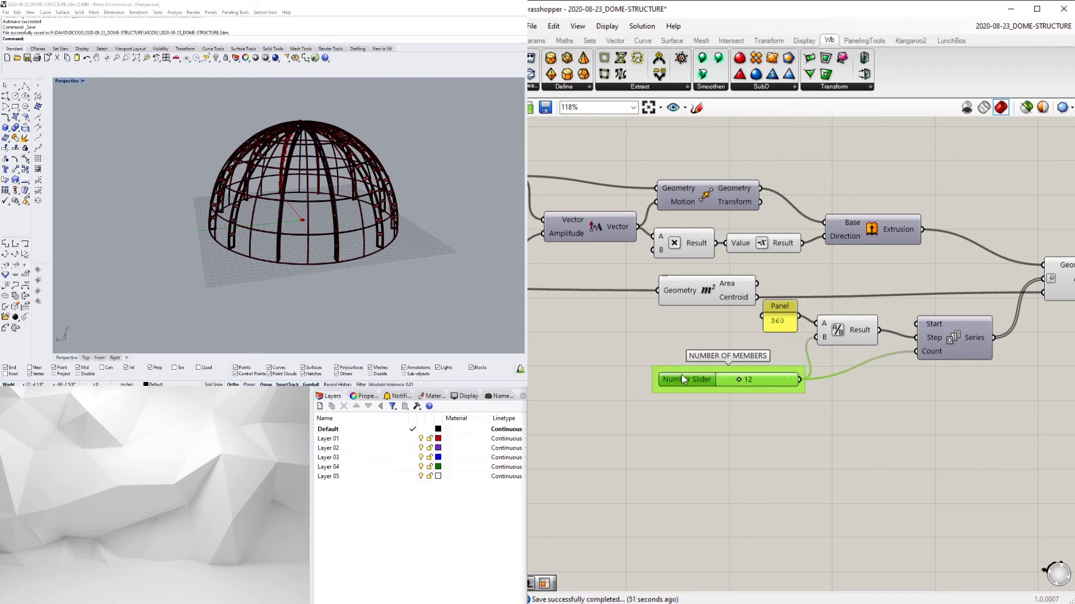
{"action": "scroll", "coordinate": [811, 365], "scroll_direction": "down", "scroll_amount": 4}
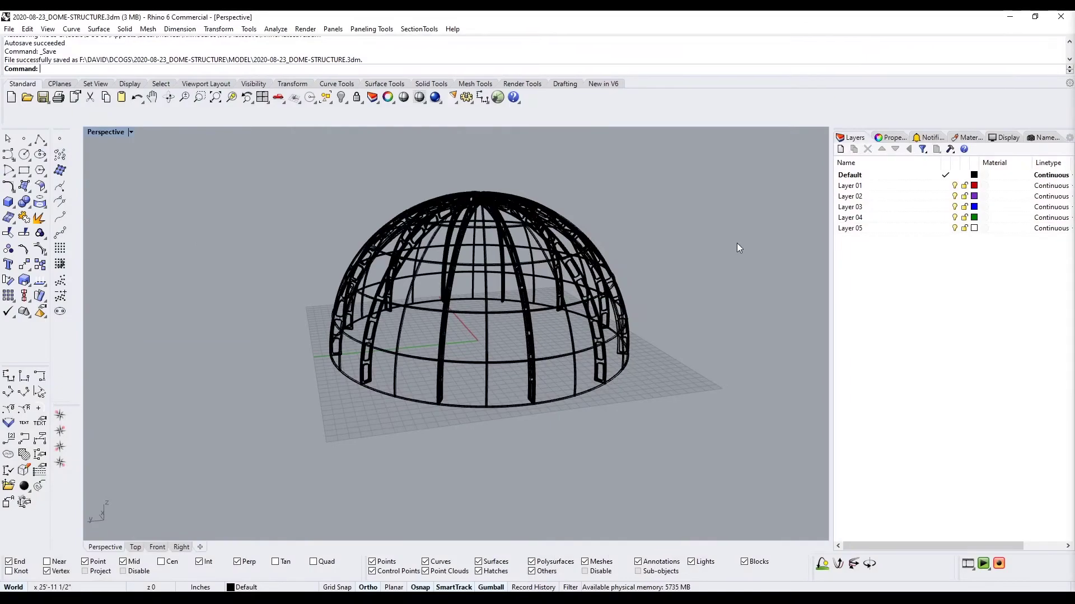
Show the Perspective viewport in Rendered display mode and inspect the baked dome's ribs, grid pipes and crown.
{"action": "left_click", "coordinate": [112, 132]}
{"action": "left_click", "coordinate": [117, 185]}
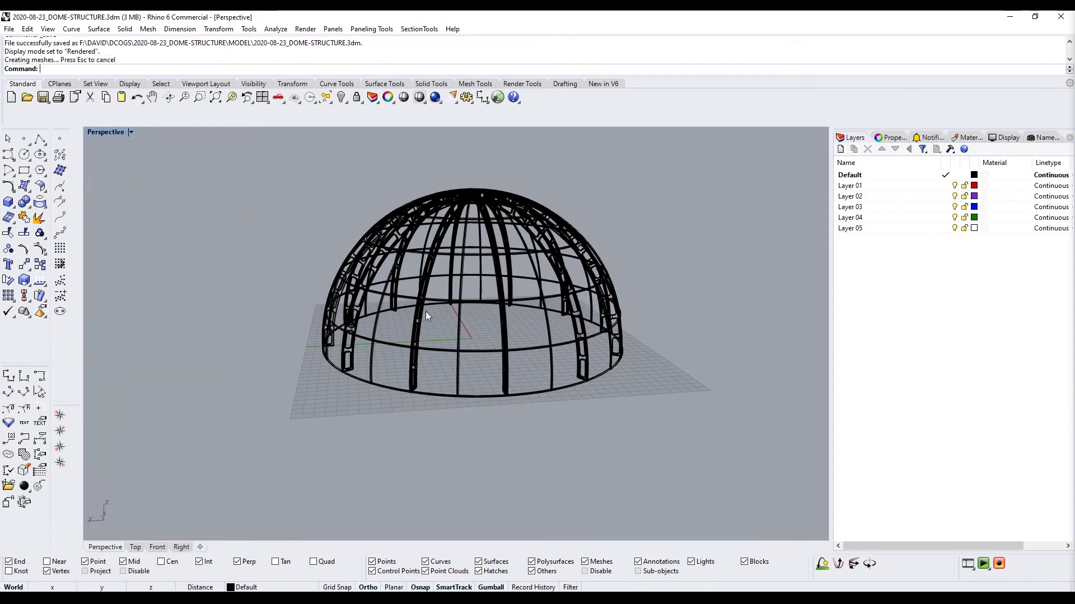
{"action": "scroll", "coordinate": [387, 395], "scroll_direction": "up", "scroll_amount": 4}
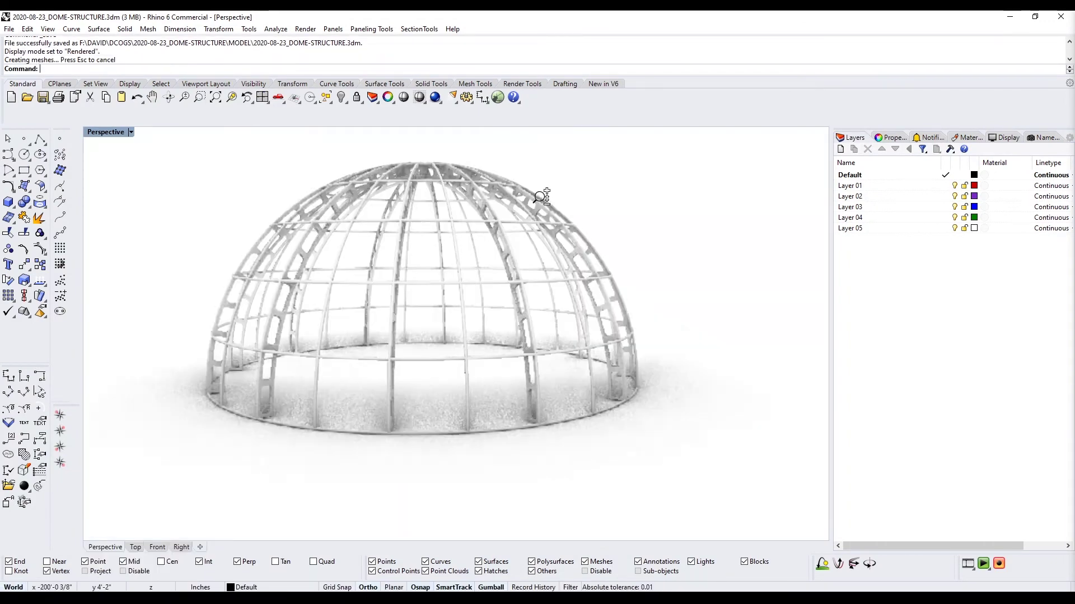
{"action": "scroll", "coordinate": [388, 394], "scroll_direction": "up", "scroll_amount": 6}
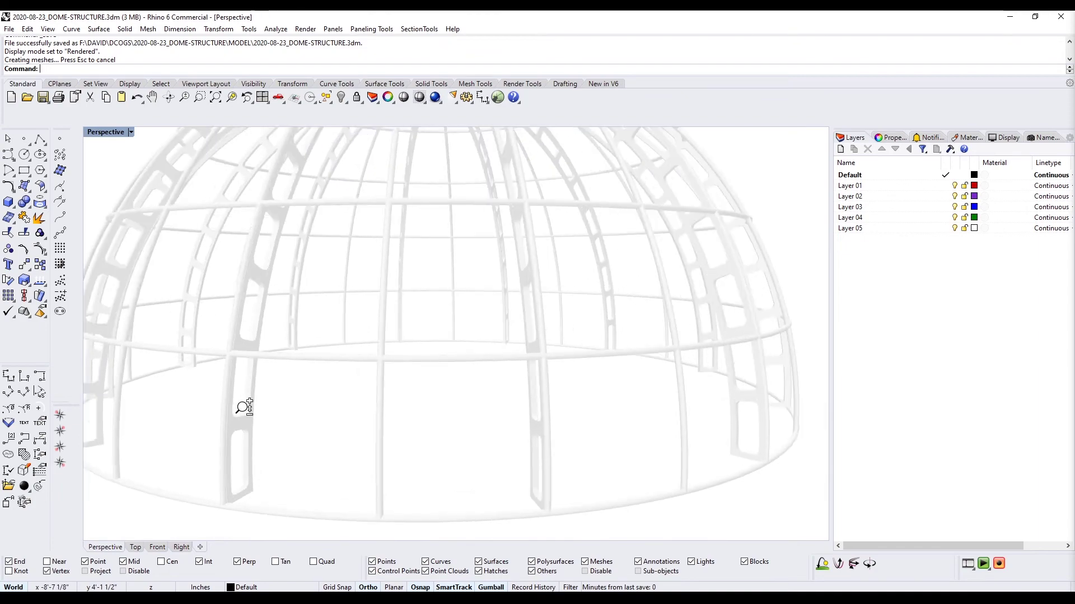
{"action": "scroll", "coordinate": [263, 304], "scroll_direction": "down", "scroll_amount": 5}
{"action": "right_click_drag", "start_coordinate": [263, 304], "coordinate": [425, 437], "text": "shift"}
{"action": "scroll", "coordinate": [475, 233], "scroll_direction": "up", "scroll_amount": 4}
{"action": "right_click_drag", "start_coordinate": [467, 252], "coordinate": [417, 415]}
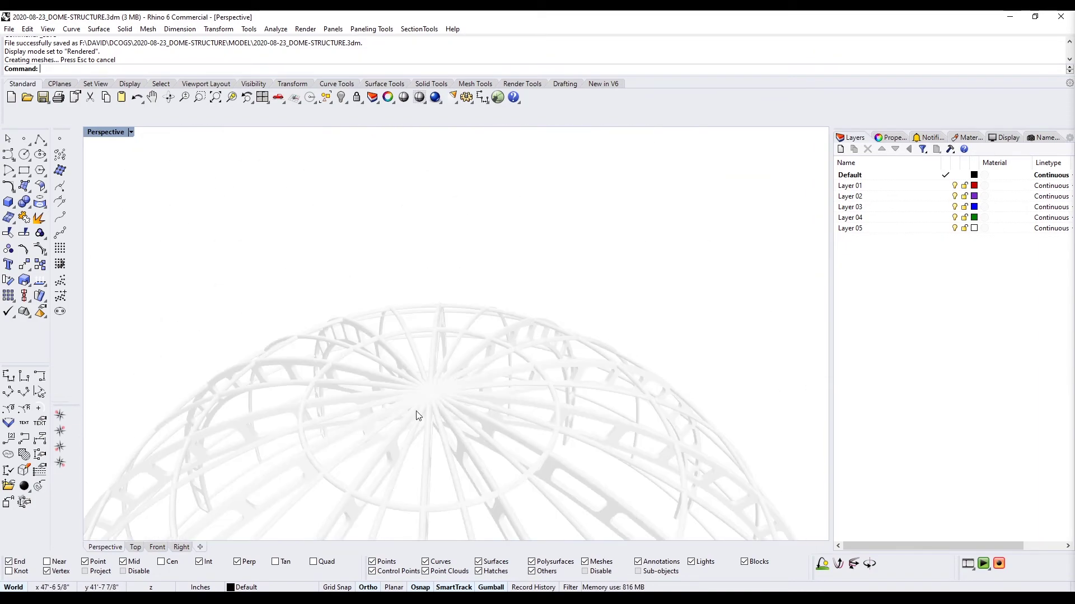
{"action": "scroll", "coordinate": [440, 387], "scroll_direction": "up", "scroll_amount": 2}
{"action": "scroll", "coordinate": [439, 387], "scroll_direction": "up", "scroll_amount": 1}
{"action": "scroll", "coordinate": [451, 345], "scroll_direction": "down", "scroll_amount": 6}
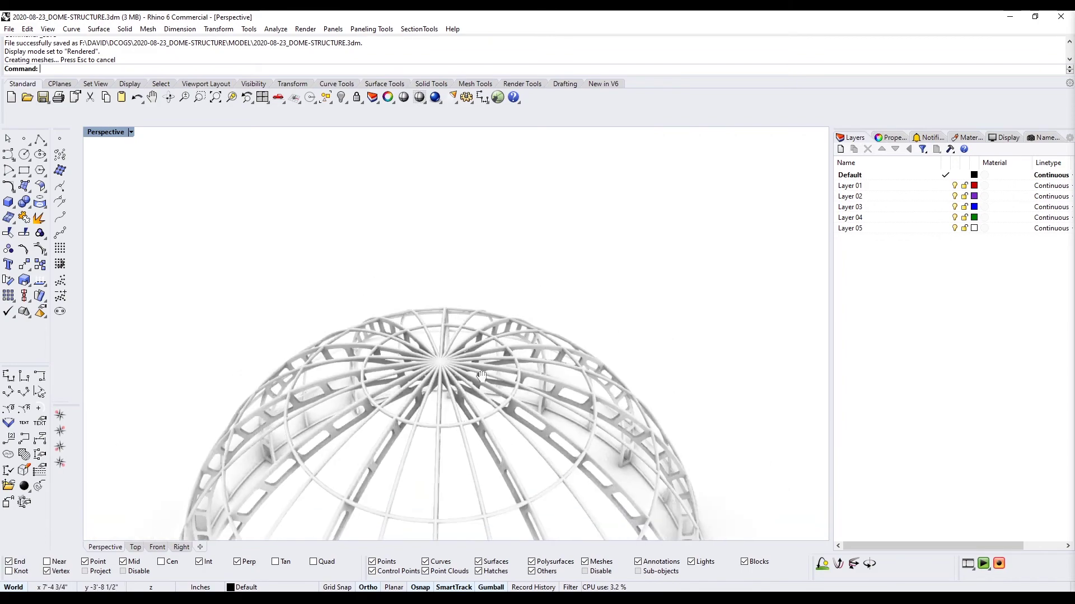
{"action": "mouse_move", "coordinate": [386, 523]}
{"action": "right_mouse_down", "text": "shift"}
{"action": "mouse_move", "coordinate": [453, 389]}
{"action": "mouse_move", "coordinate": [623, 327]}
{"action": "mouse_move", "coordinate": [644, 305]}
{"action": "right_mouse_up", "text": "shift"}
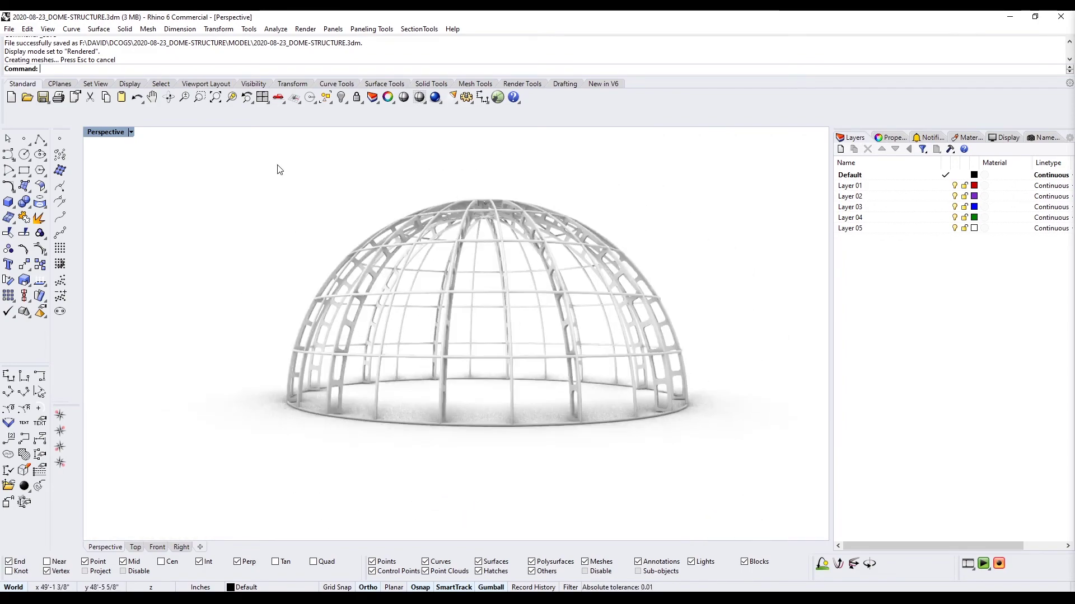
Switch the Perspective viewport to Shaded display mode and orbit around the baked dome.
{"action": "left_click", "coordinate": [117, 133]}
{"action": "left_click", "coordinate": [136, 174]}
{"action": "right_click_drag", "start_coordinate": [424, 272], "coordinate": [389, 329]}
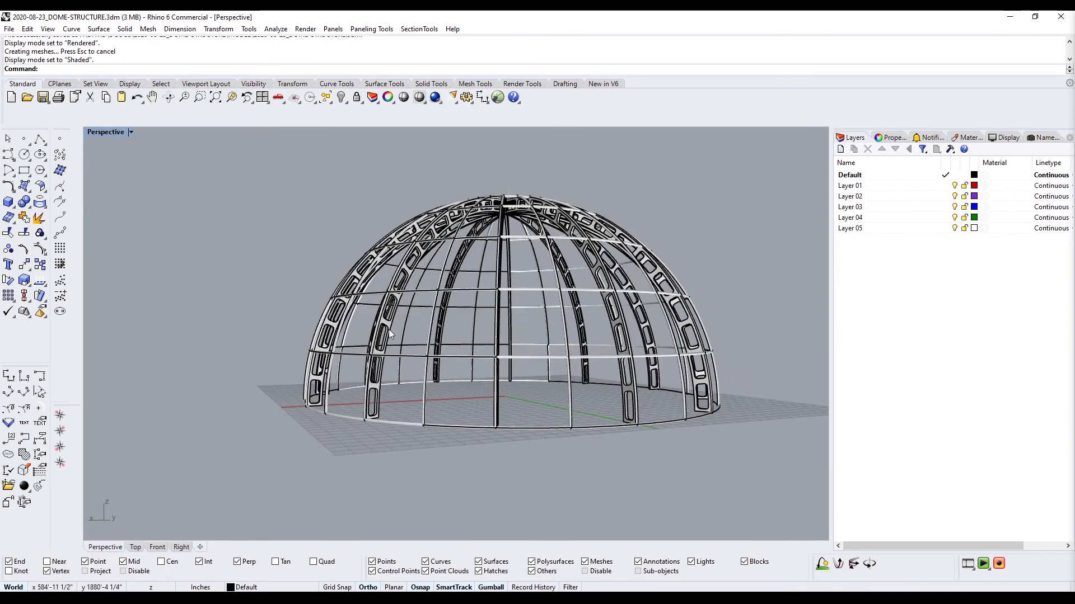
Select all twelve perforated ribs of the dome, leaving out the grid pipes, and move them to Layer 01.
{"action": "left_click", "coordinate": [388, 329]}
{"action": "scroll", "coordinate": [389, 329], "scroll_direction": "up", "scroll_amount": 3}
{"action": "scroll", "coordinate": [388, 327], "scroll_direction": "up", "scroll_amount": 2}
{"action": "left_click", "coordinate": [377, 331], "text": "shift"}
{"action": "left_click", "coordinate": [301, 337], "text": "shift"}
{"action": "left_click", "coordinate": [261, 338], "text": "shift"}
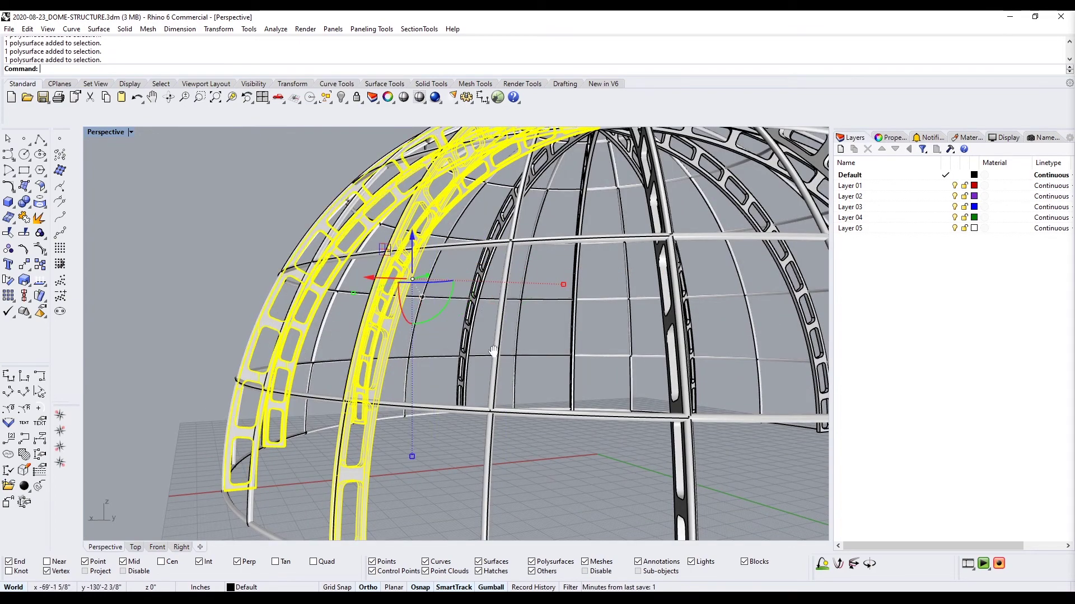
{"action": "scroll", "coordinate": [493, 354], "scroll_direction": "down", "scroll_amount": 2}
{"action": "right_click_drag", "start_coordinate": [493, 353], "coordinate": [592, 301]}
{"action": "left_click", "coordinate": [592, 301], "text": "shift"}
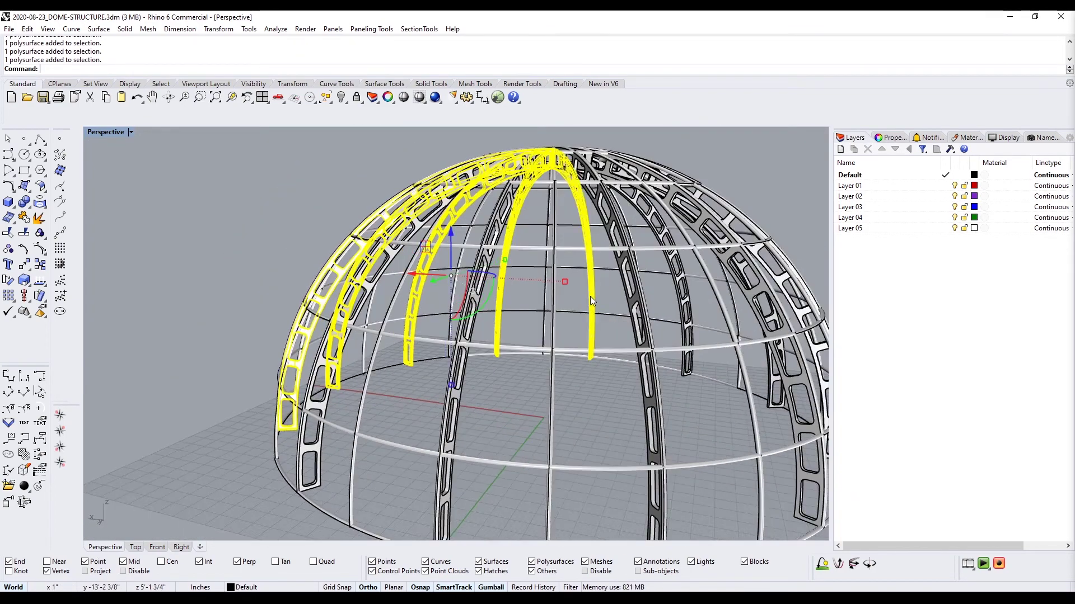
{"action": "left_click", "coordinate": [469, 347], "text": "shift"}
{"action": "left_click", "coordinate": [649, 391], "text": "shift"}
{"action": "left_click", "coordinate": [685, 335], "text": "shift"}
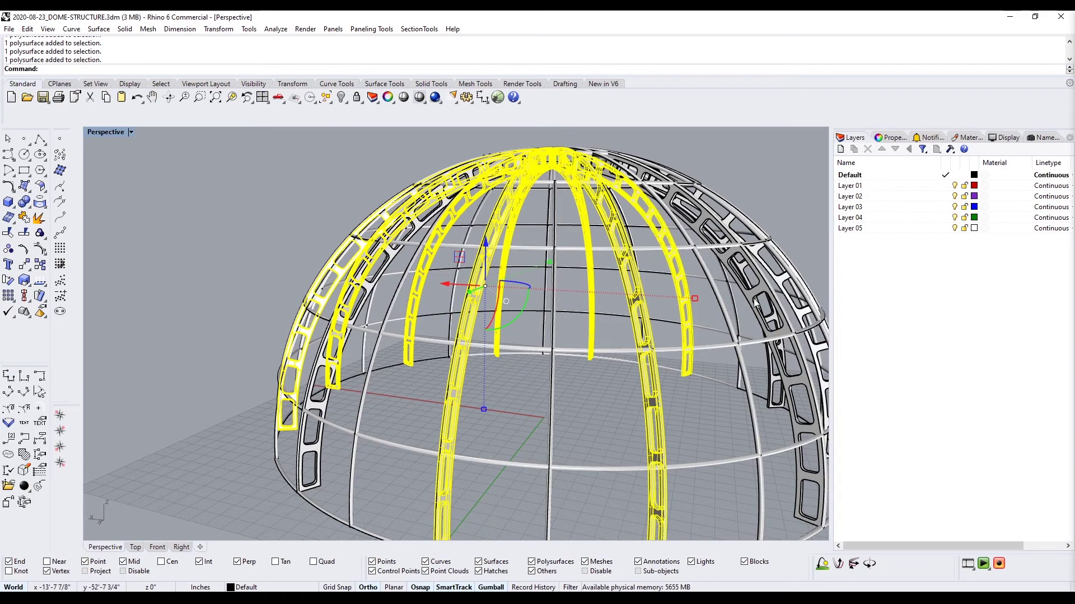
{"action": "left_click", "coordinate": [757, 301], "text": "shift"}
{"action": "right_click_drag", "start_coordinate": [756, 300], "coordinate": [526, 347]}
{"action": "left_click", "coordinate": [576, 352], "text": "ctrl"}
{"action": "left_click", "coordinate": [610, 339], "text": "shift"}
{"action": "scroll", "coordinate": [523, 347], "scroll_direction": "down", "scroll_amount": 4}
{"action": "right_click_drag", "start_coordinate": [406, 269], "coordinate": [442, 320]}
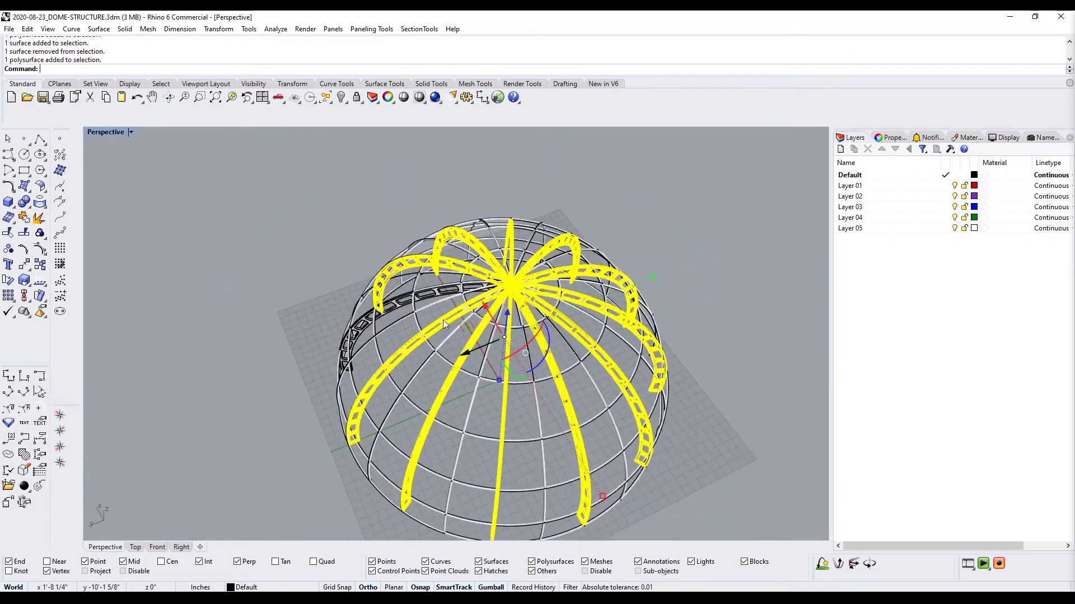
{"action": "right_click", "coordinate": [937, 186]}
{"action": "left_click", "coordinate": [983, 381]}
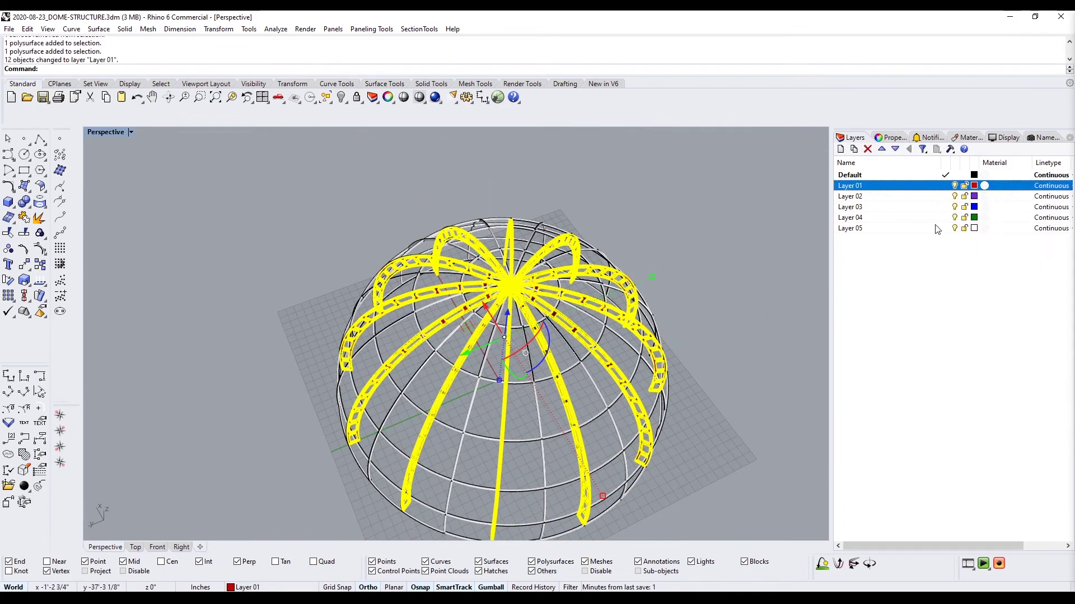
Lock Layer 01, then select all the dome's grid pipes and move them to Layer 02.
{"action": "left_click", "coordinate": [964, 186]}
{"action": "scroll", "coordinate": [758, 203], "scroll_direction": "down", "scroll_amount": 3}
{"action": "left_click_drag", "start_coordinate": [345, 200], "coordinate": [786, 448]}
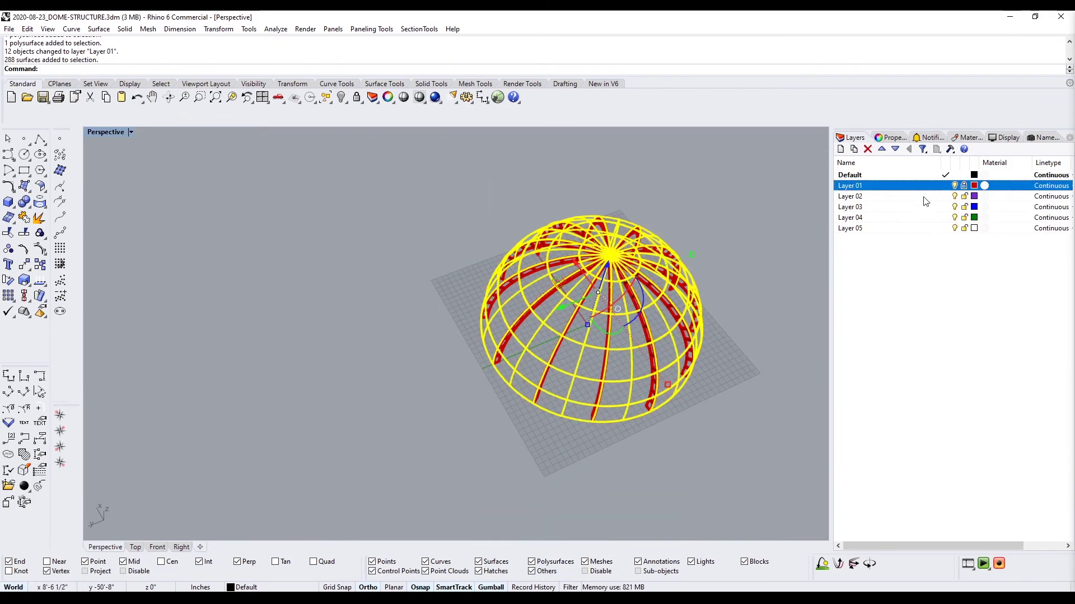
{"action": "right_click", "coordinate": [934, 195]}
{"action": "left_click", "coordinate": [984, 391]}
Set the colour of Layer 01 to Black and the colour of Layer 02 to Dark Gray.
{"action": "right_click_drag", "start_coordinate": [746, 357], "coordinate": [646, 273]}
{"action": "scroll", "coordinate": [646, 274], "scroll_direction": "up", "scroll_amount": 2}
{"action": "left_click", "coordinate": [974, 186]}
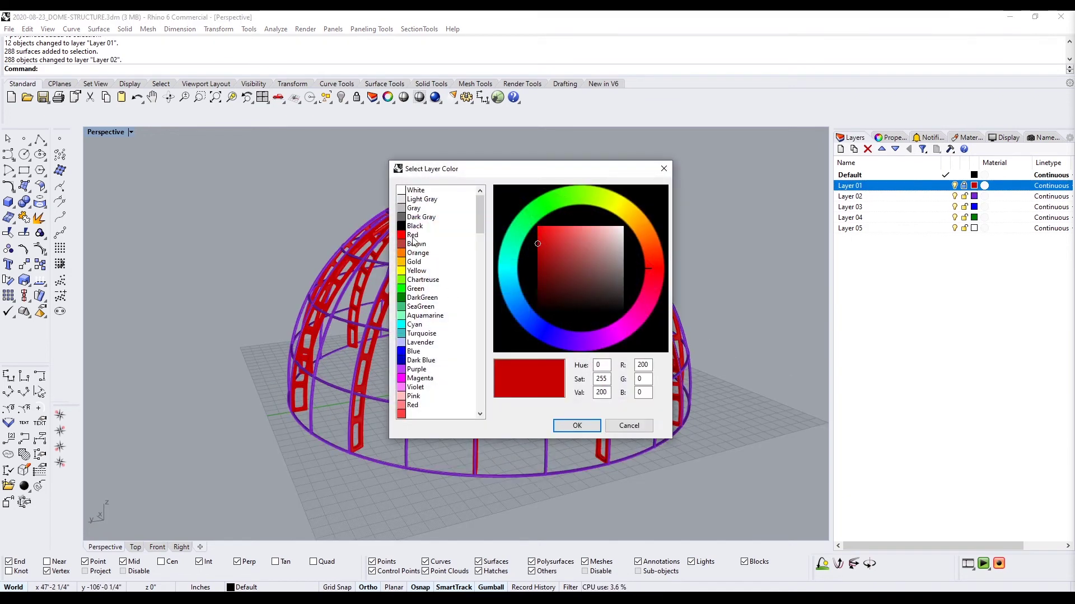
{"action": "double_click", "coordinate": [417, 224]}
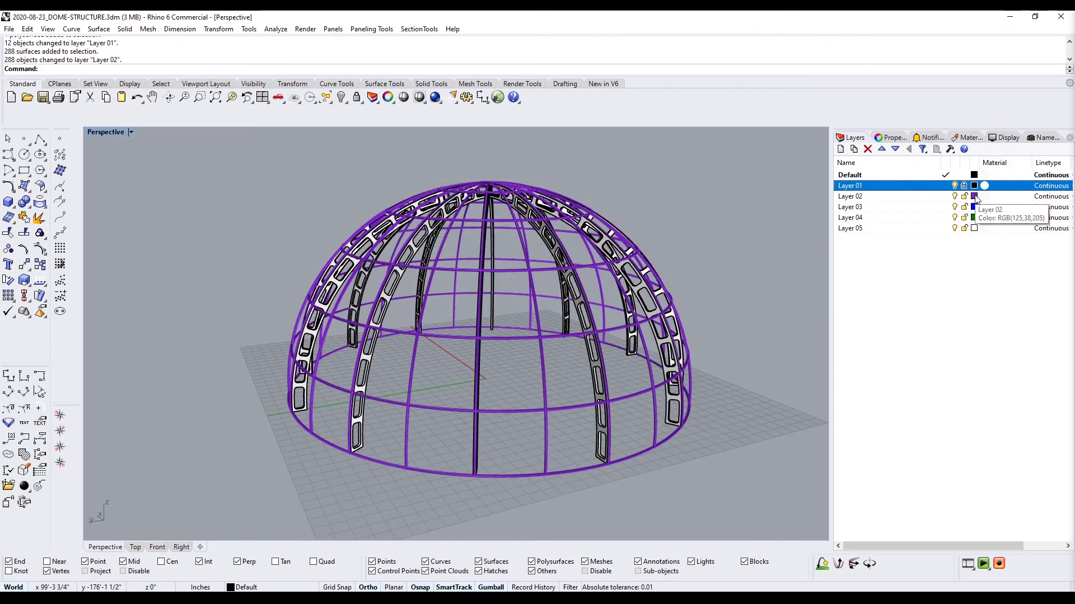
{"action": "left_click", "coordinate": [974, 196]}
{"action": "scroll", "coordinate": [479, 229], "scroll_direction": "up", "scroll_amount": 5}
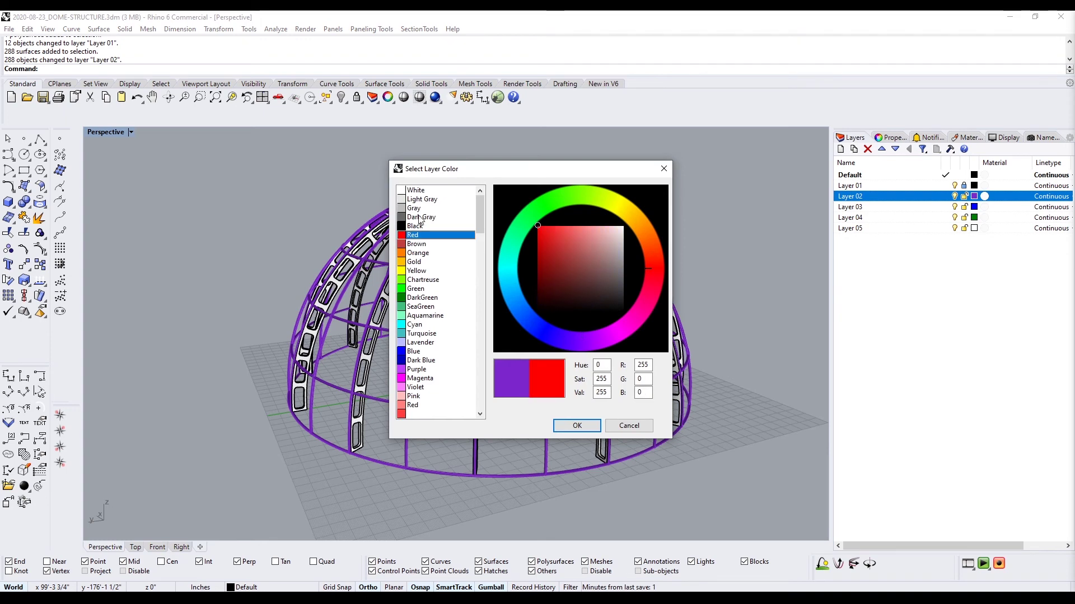
{"action": "double_click", "coordinate": [415, 222]}
{"action": "right_click_drag", "start_coordinate": [589, 242], "coordinate": [671, 323]}
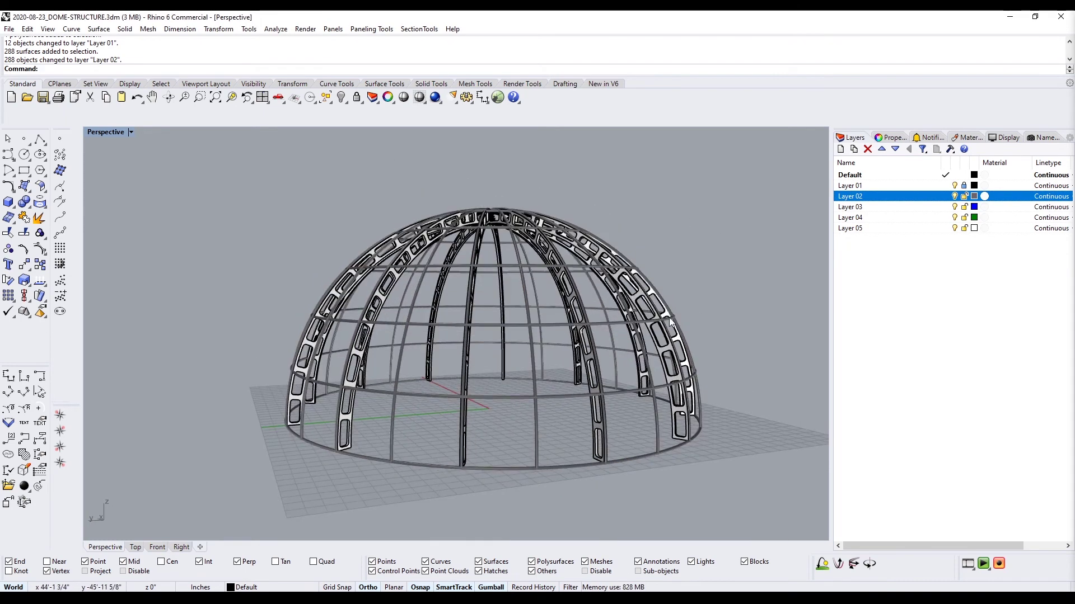
Create a new Metal material and name it STRUCTURE1.
{"action": "left_click", "coordinate": [964, 138]}
{"action": "left_click", "coordinate": [841, 171]}
{"action": "left_click", "coordinate": [841, 171]}
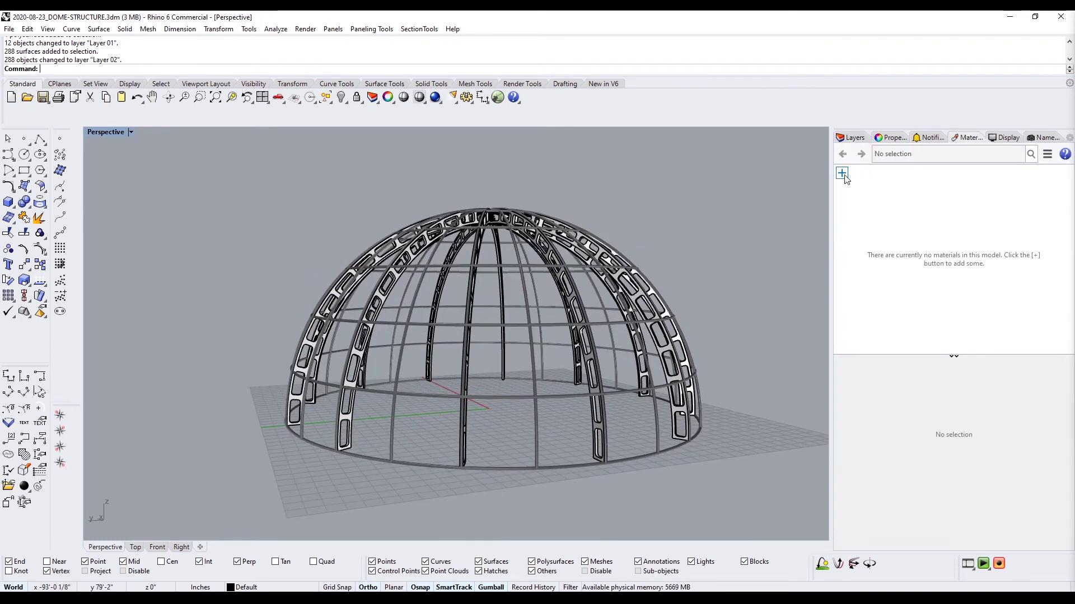
{"action": "left_click", "coordinate": [841, 171]}
{"action": "left_click", "coordinate": [875, 228]}
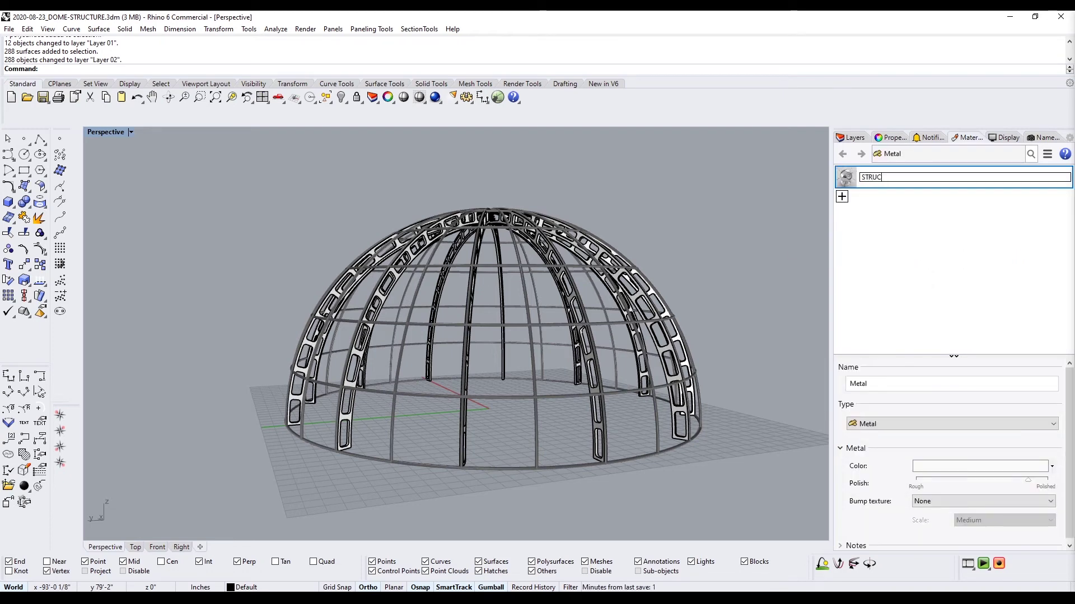
{"action": "type", "text": "1"}
{"action": "key", "text": "Return"}
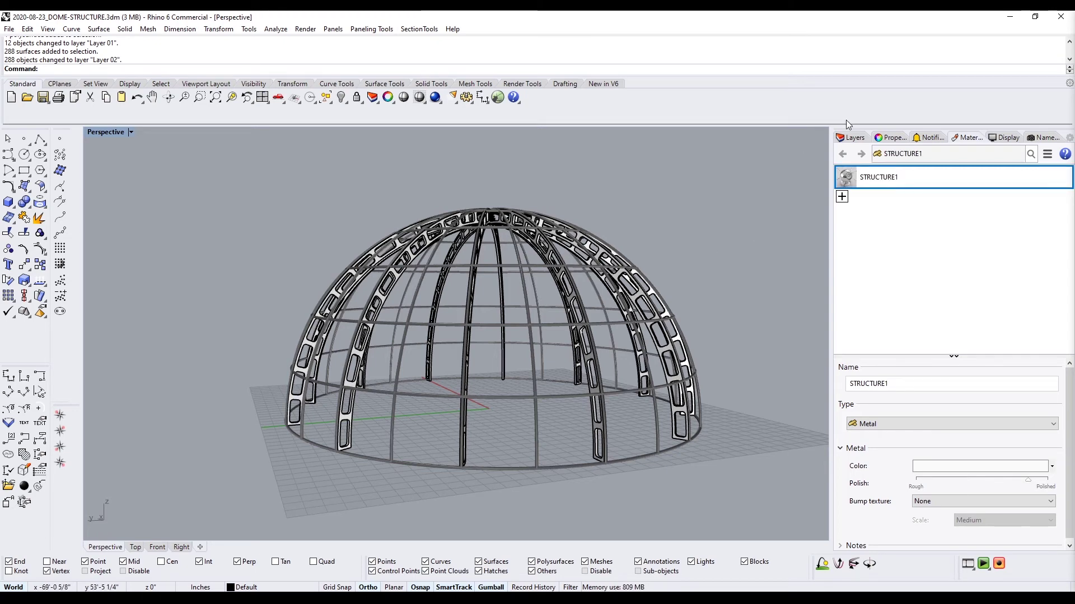
Assign the STRUCTURE1 material to Layer 01 and show the Perspective viewport in Rendered display mode.
{"action": "left_click", "coordinate": [849, 137]}
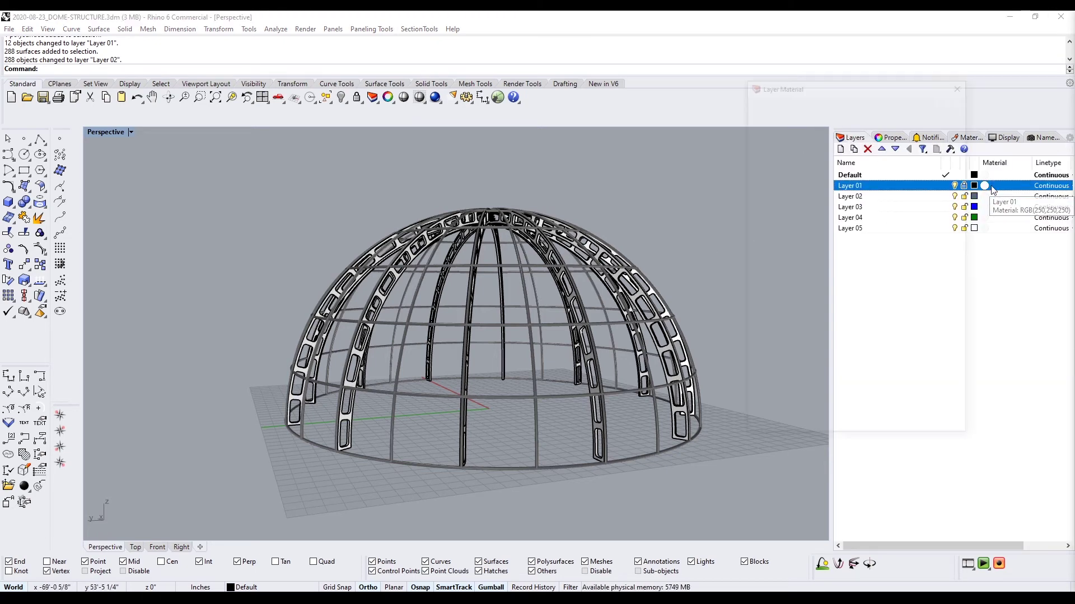
{"action": "left_click", "coordinate": [995, 196]}
{"action": "left_click", "coordinate": [955, 117]}
{"action": "left_click", "coordinate": [795, 206]}
{"action": "left_click", "coordinate": [839, 427]}
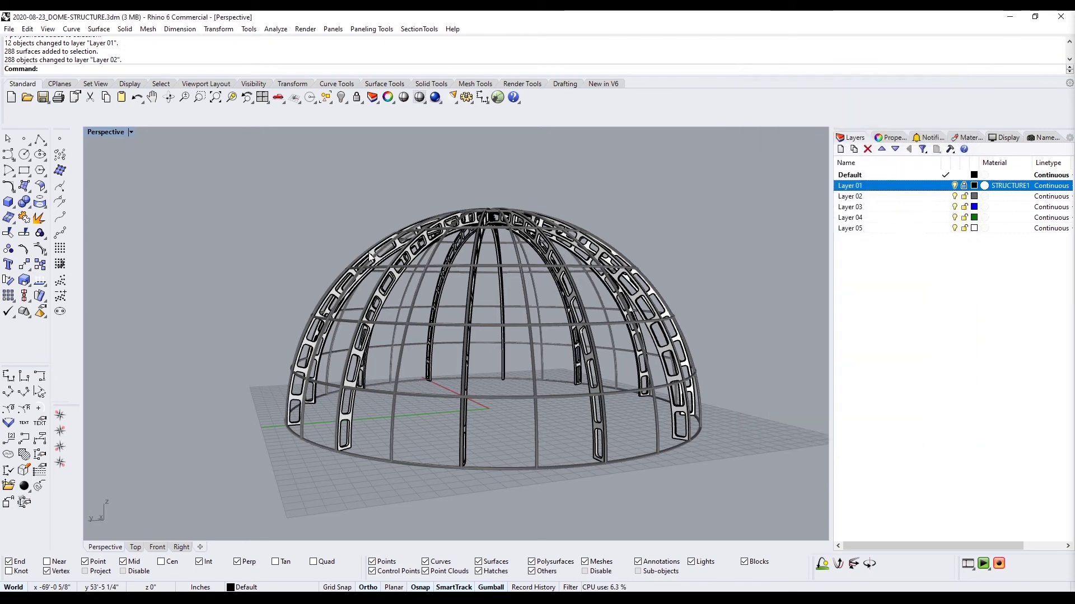
{"action": "left_click", "coordinate": [106, 132]}
{"action": "left_click", "coordinate": [119, 186]}
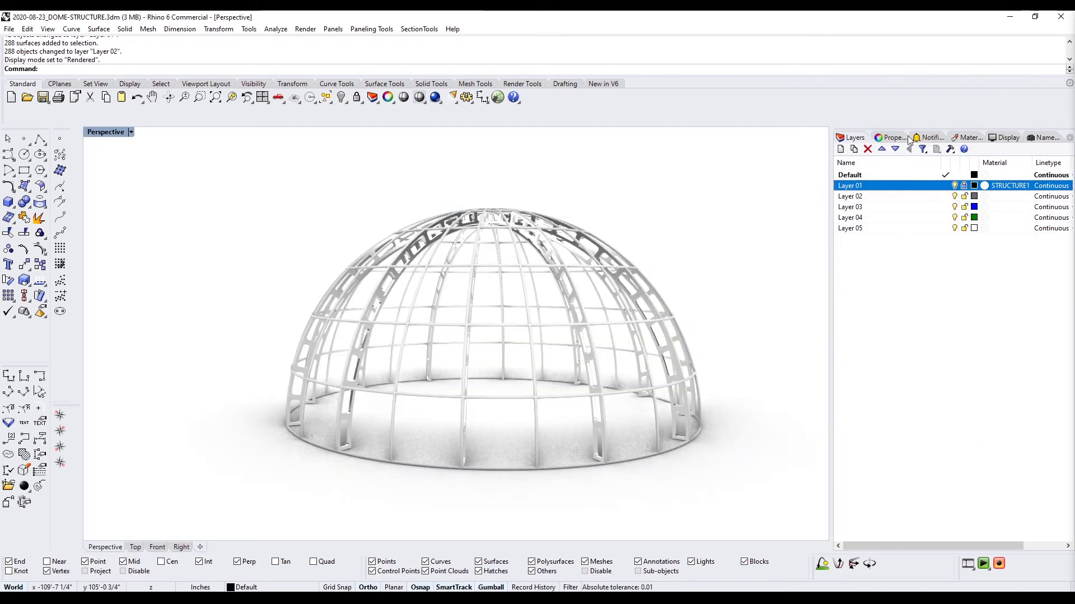
Return to the model's materials and bring up the available operations for the STRUCTURE1 material.
{"action": "left_click", "coordinate": [955, 139]}
{"action": "right_click", "coordinate": [899, 262]}
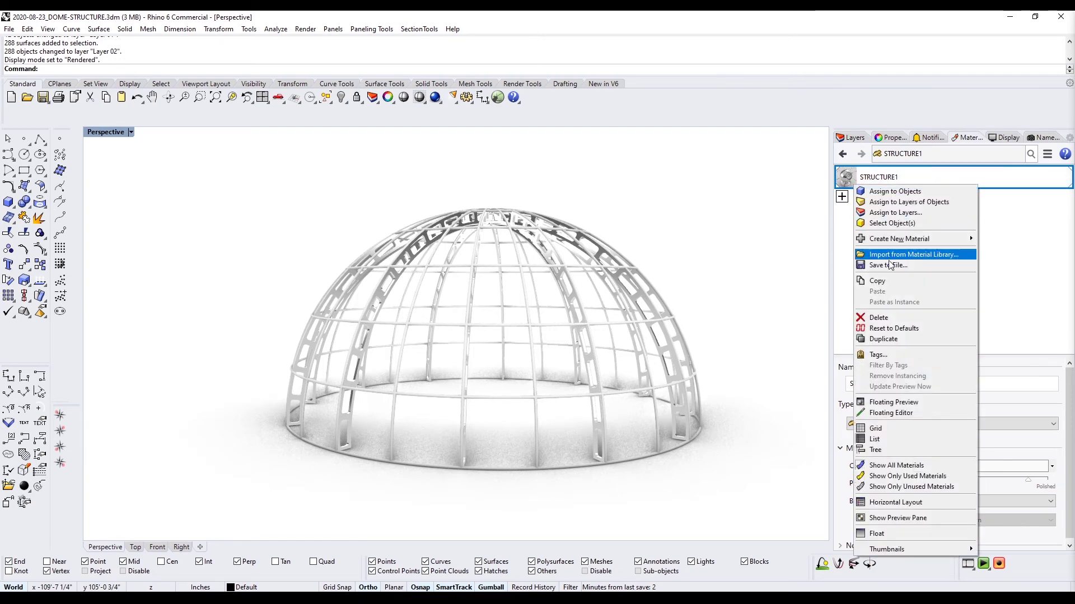